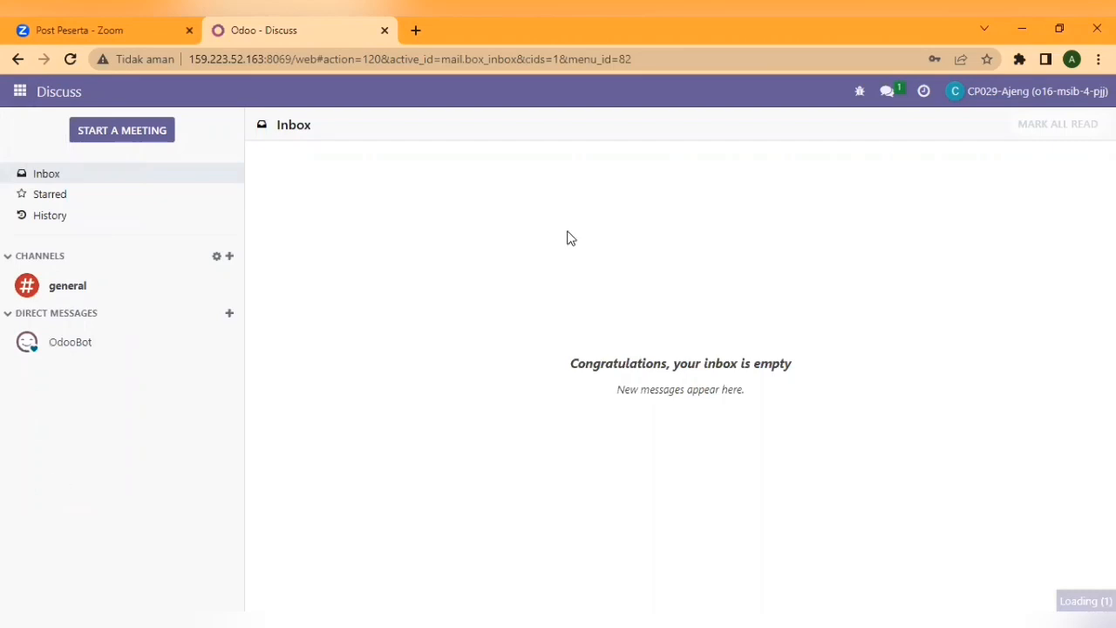
# - Open Settings > Users and filter the internal users list by the search term 06
pyautogui.click(649, 247)
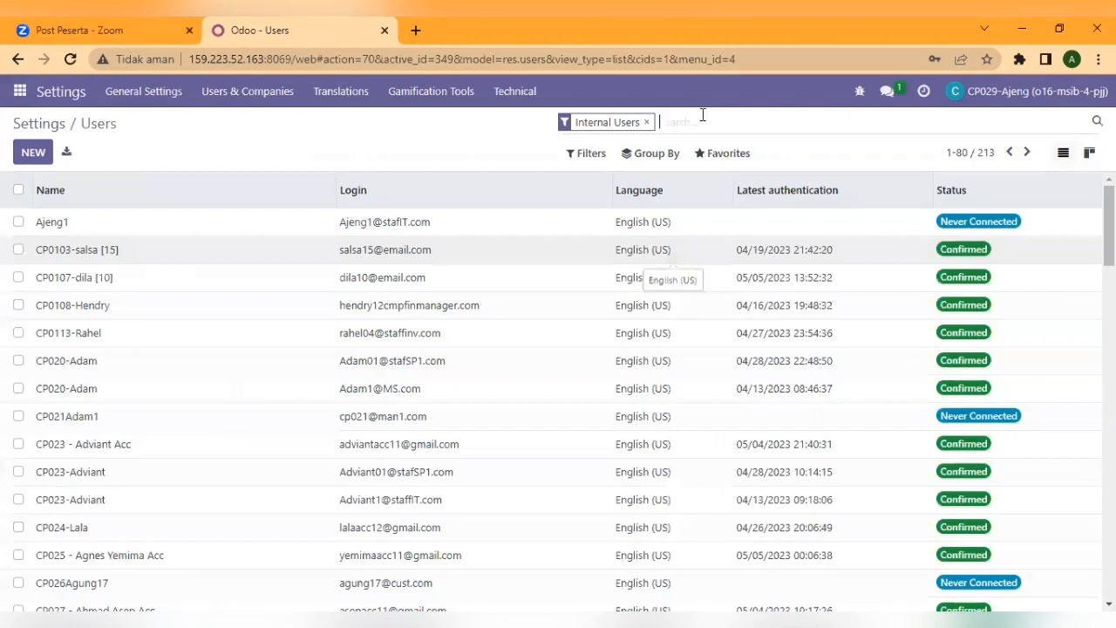
pyautogui.write('06')
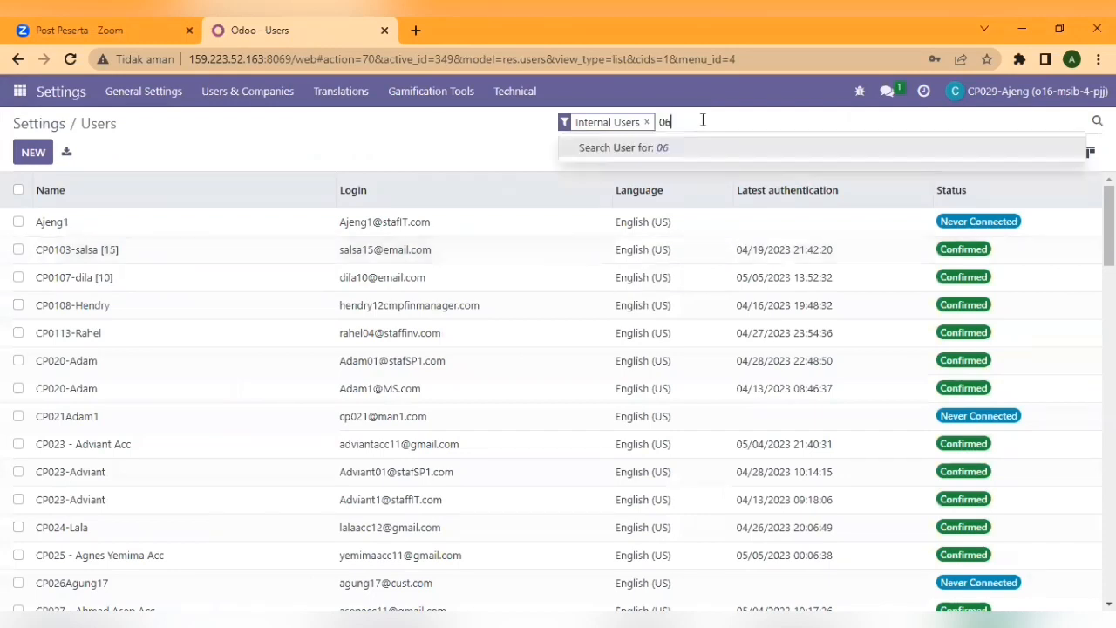
pyautogui.press('Return')
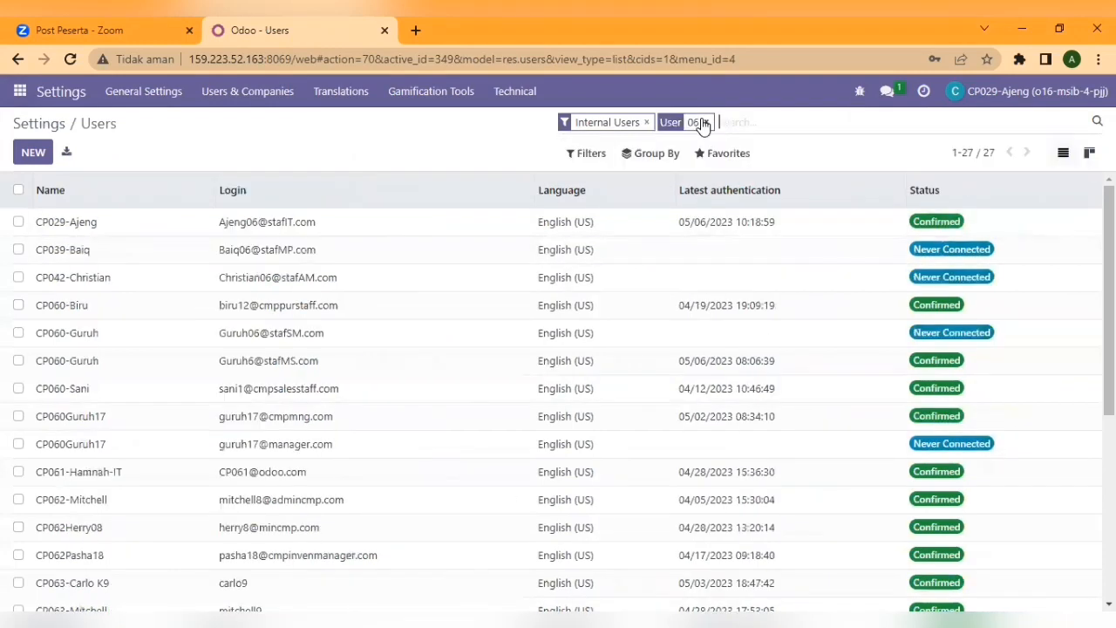
# - Open user CP039, clear Accounting access, set Manufacturing to User, and remove Events access
pyautogui.click(472, 251)
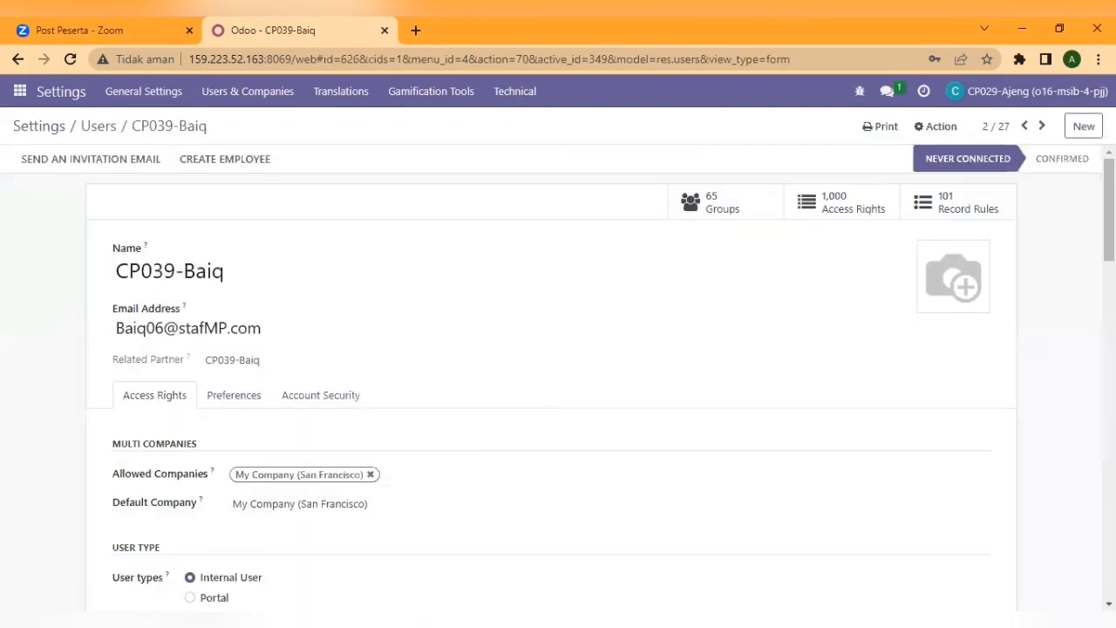
pyautogui.scroll(-1, 558, 384)
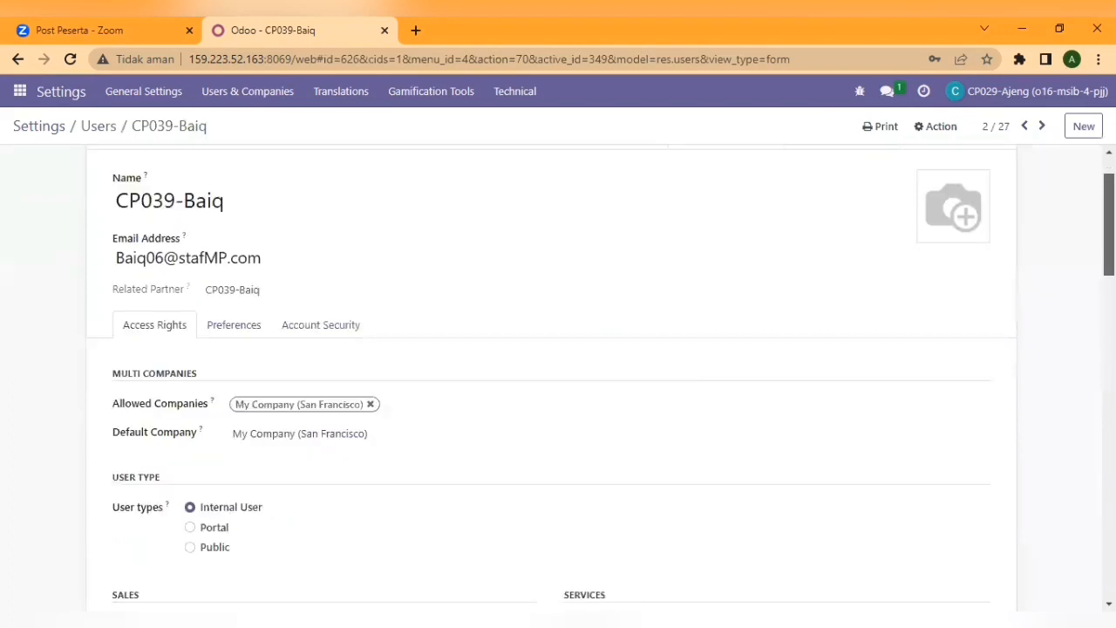
pyautogui.scroll(-1, 559, 375)
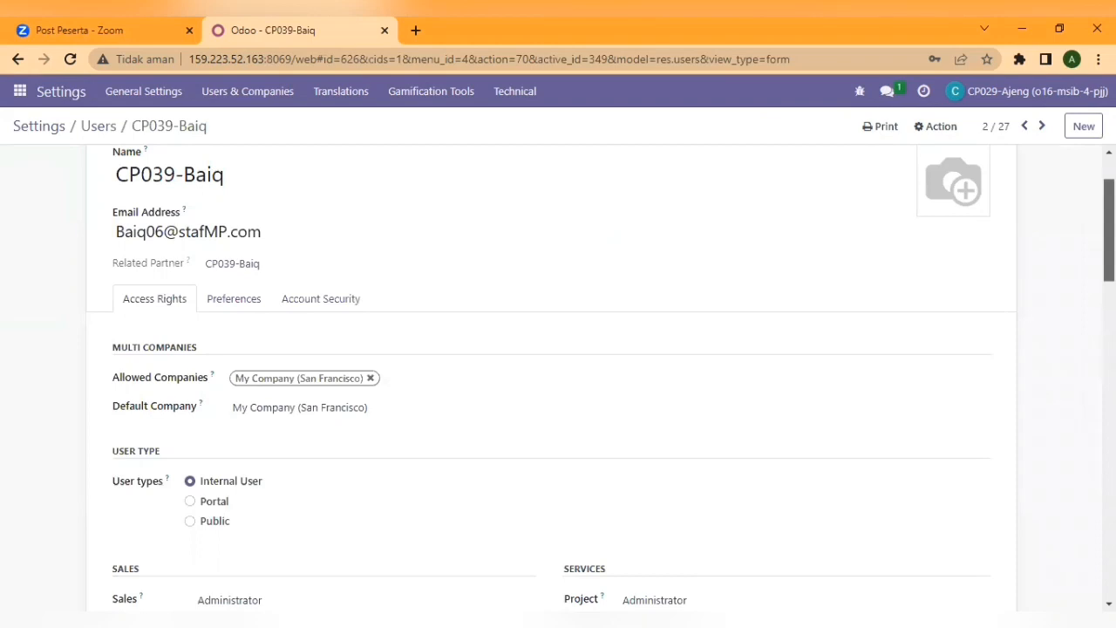
pyautogui.scroll(-3, 558, 384)
pyautogui.scroll(-2, 243, 249)
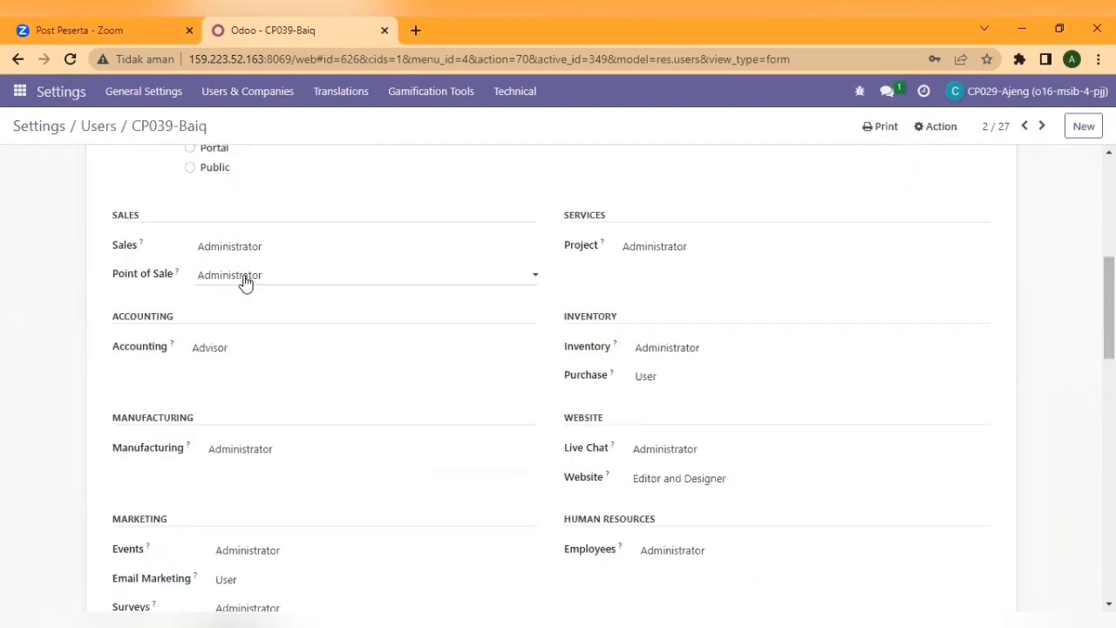
pyautogui.click(237, 371)
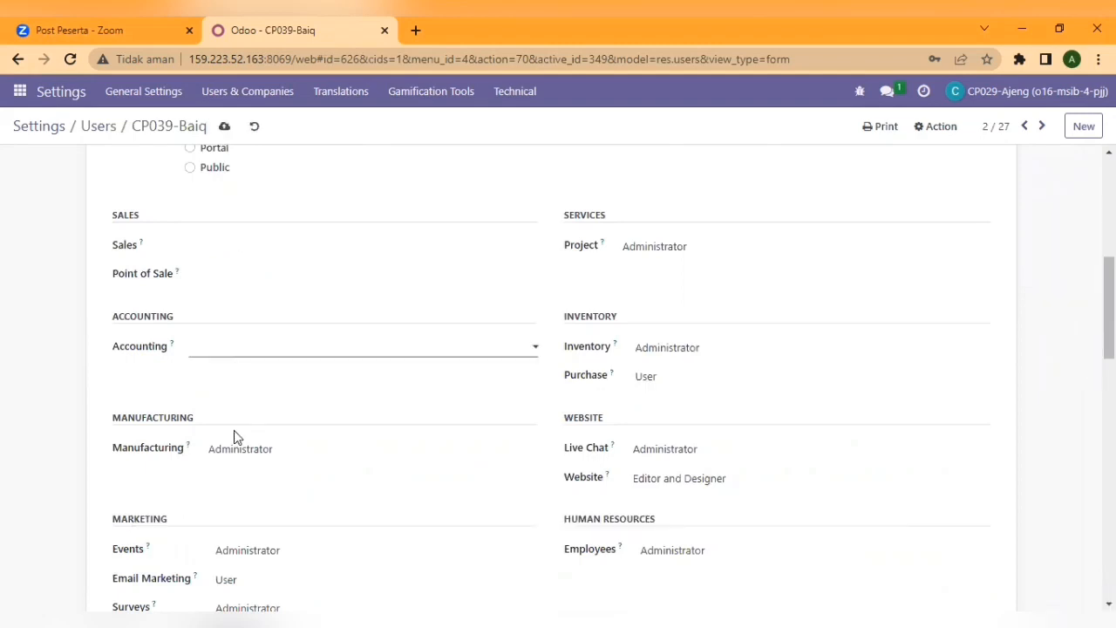
pyautogui.click(244, 482)
pyautogui.click(266, 551)
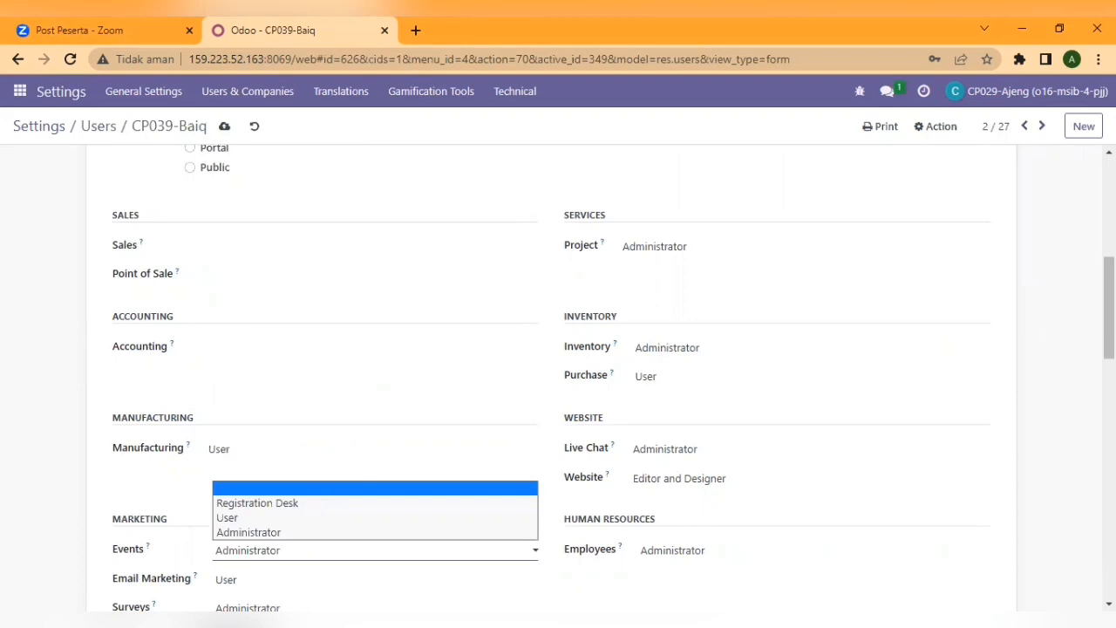
pyautogui.click(269, 489)
# - Clear Email Marketing, Project and Employees access, set Inventory to User, and save the user
pyautogui.scroll(-2, 262, 381)
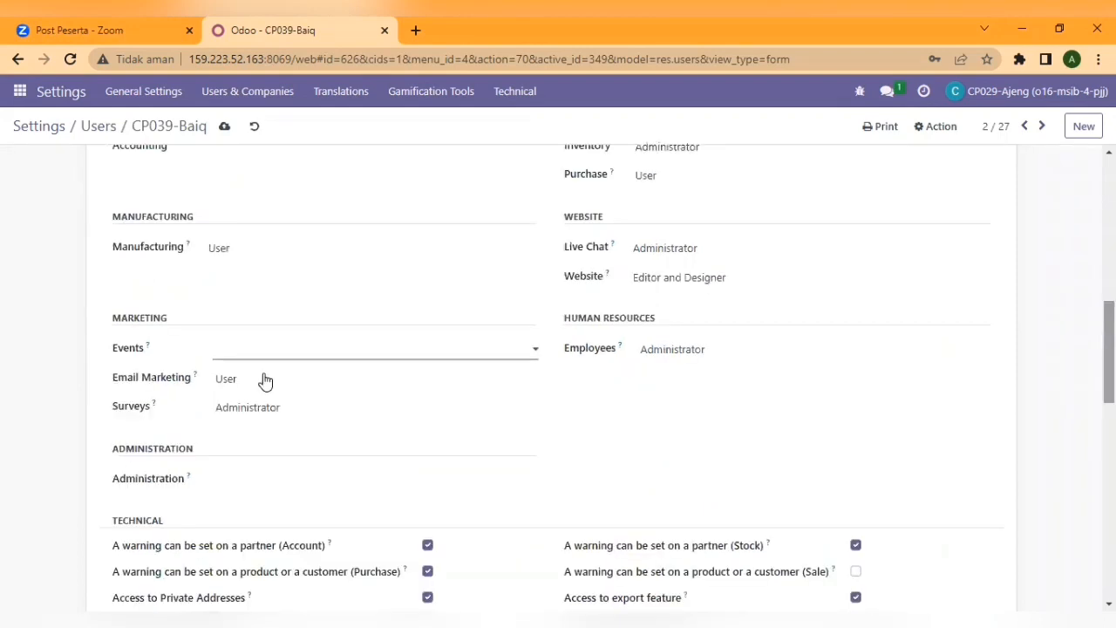
pyautogui.click(267, 394)
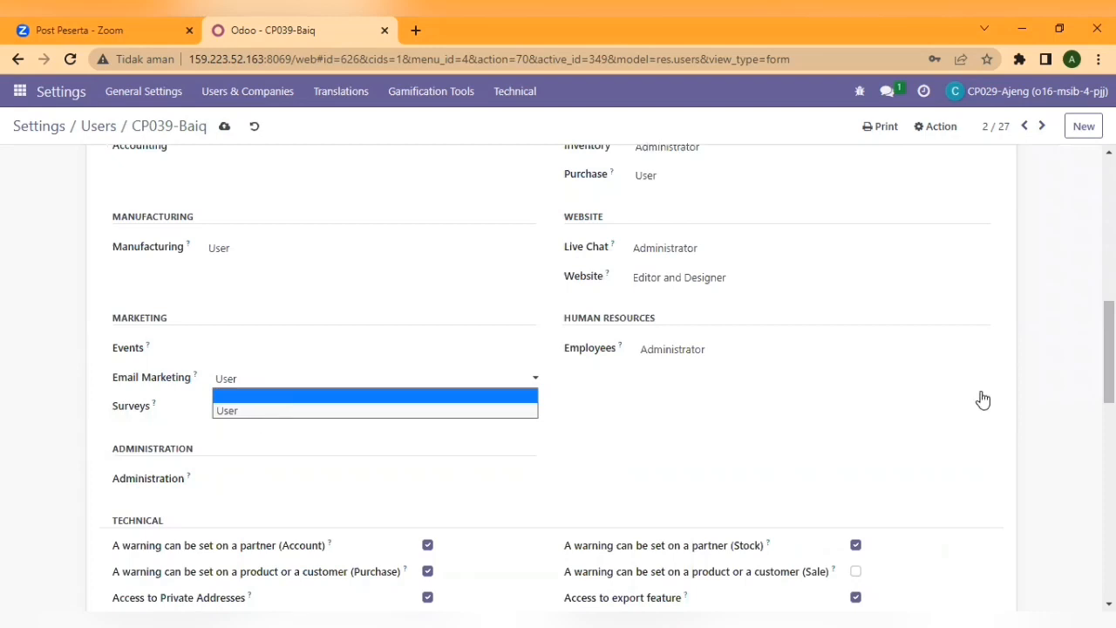
pyautogui.scroll(3, 678, 274)
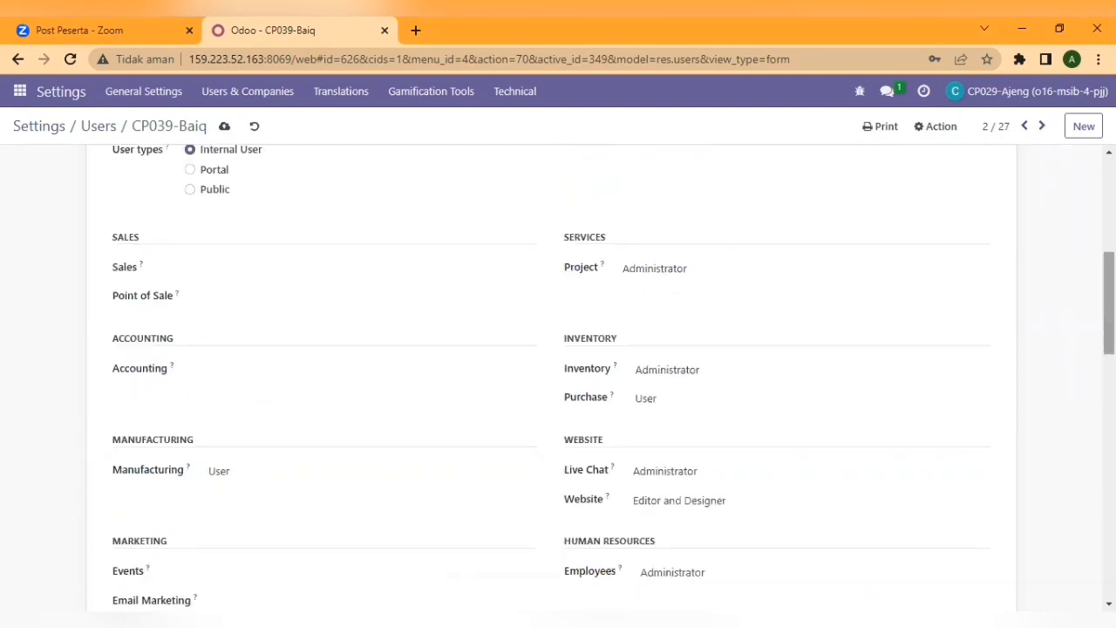
pyautogui.click(683, 289)
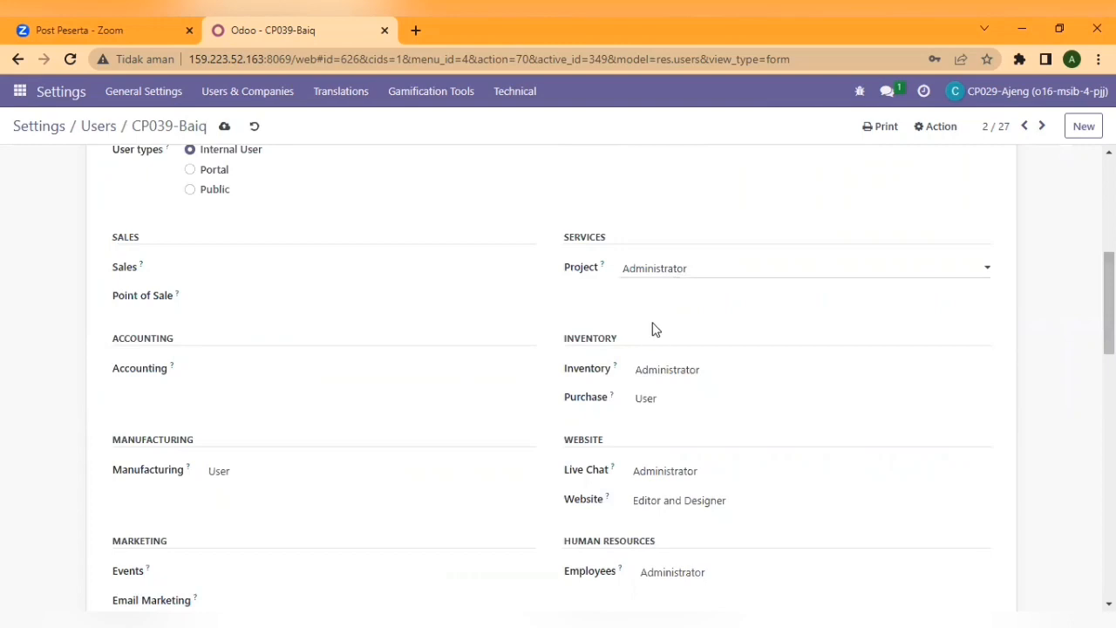
pyautogui.click(657, 372)
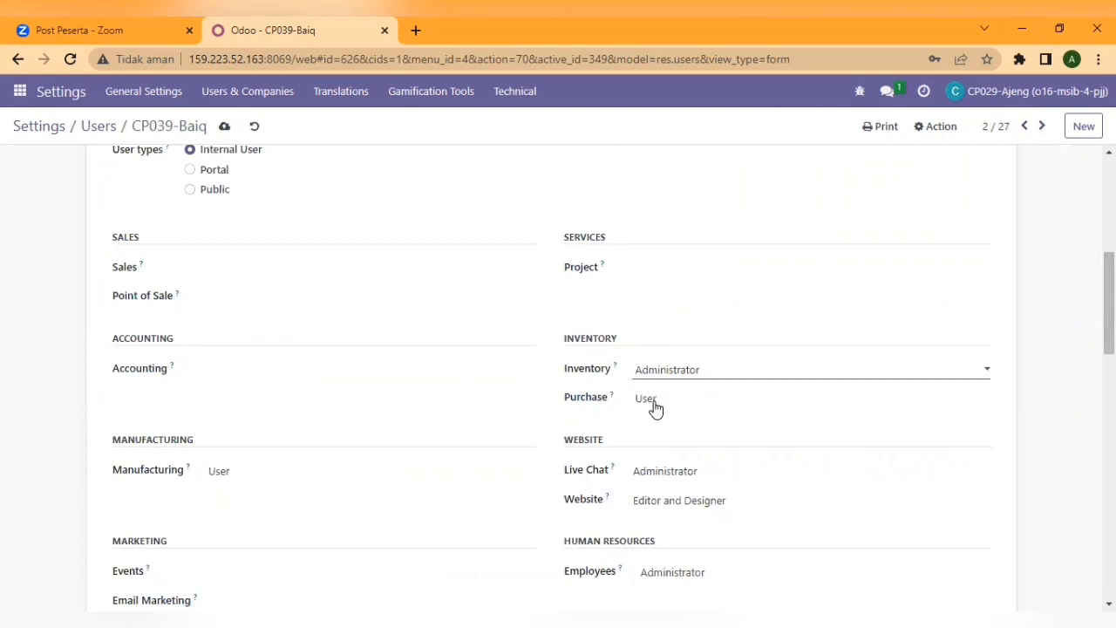
pyautogui.click(649, 401)
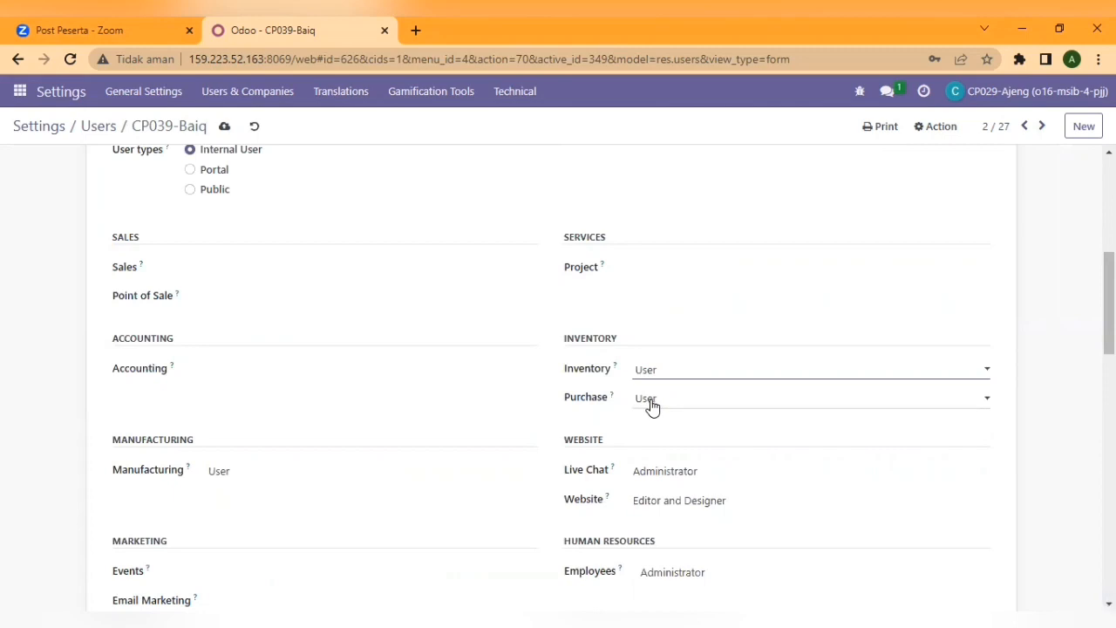
pyautogui.click(660, 574)
pyautogui.click(660, 525)
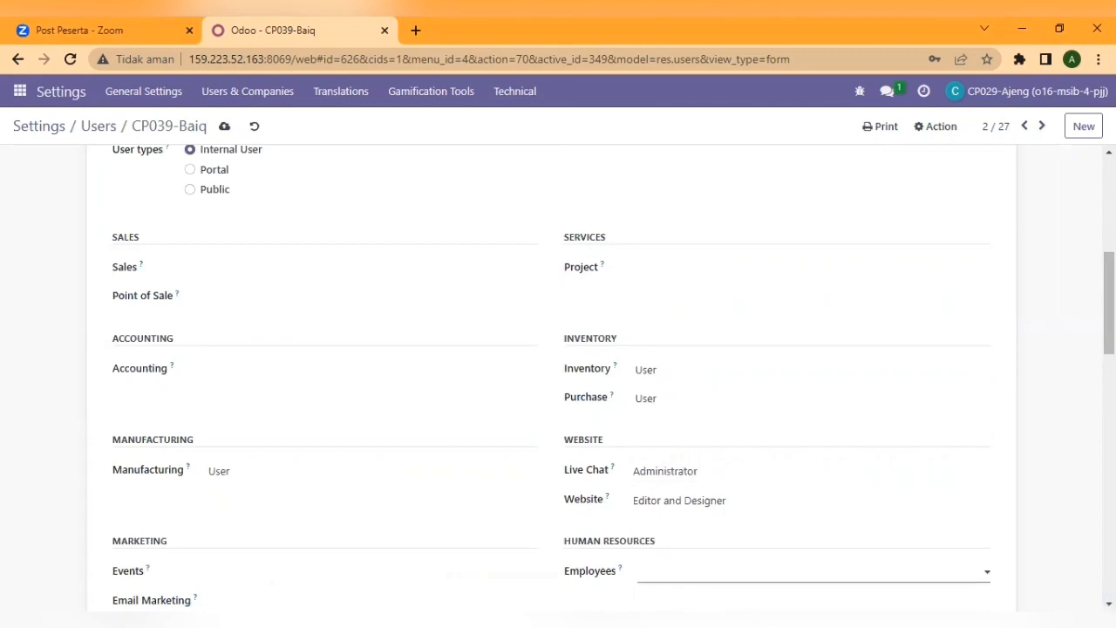
pyautogui.moveTo(1109, 288); pyautogui.dragTo(1110, 205)
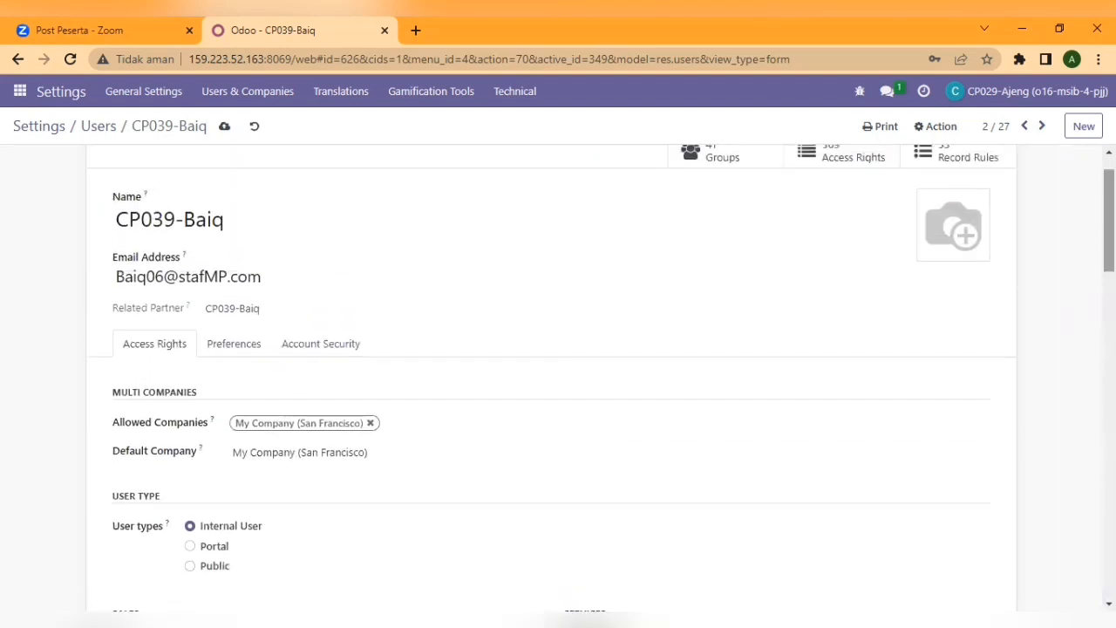
pyautogui.click(225, 127)
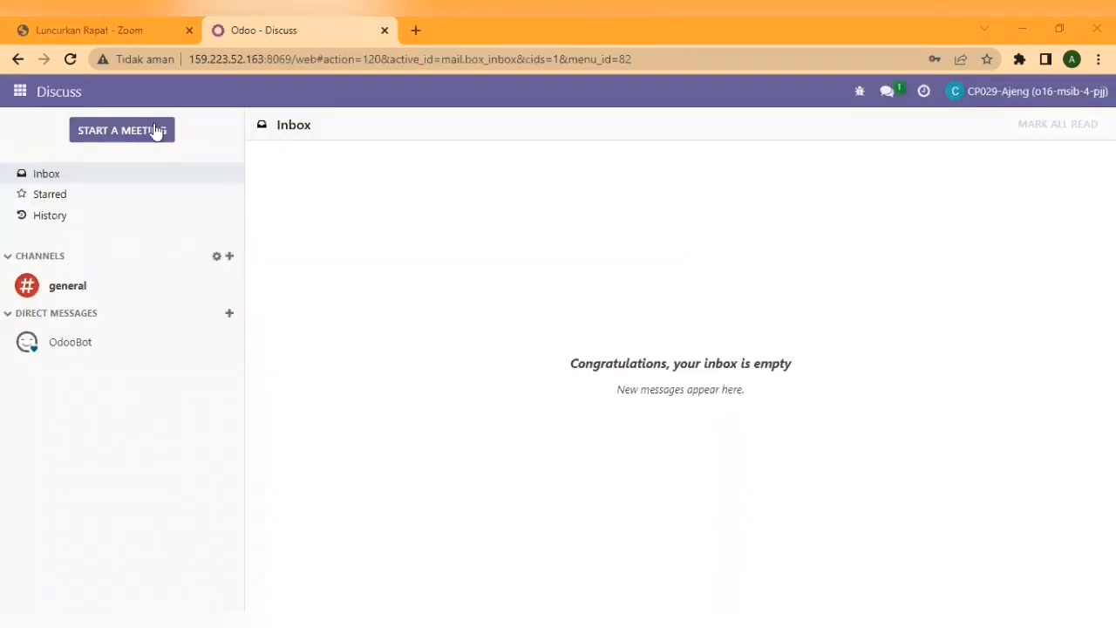
# - Switch to the Inventory app's Overview and expand its Products menu
pyautogui.click(19, 91)
pyautogui.scroll(-2, 119, 316)
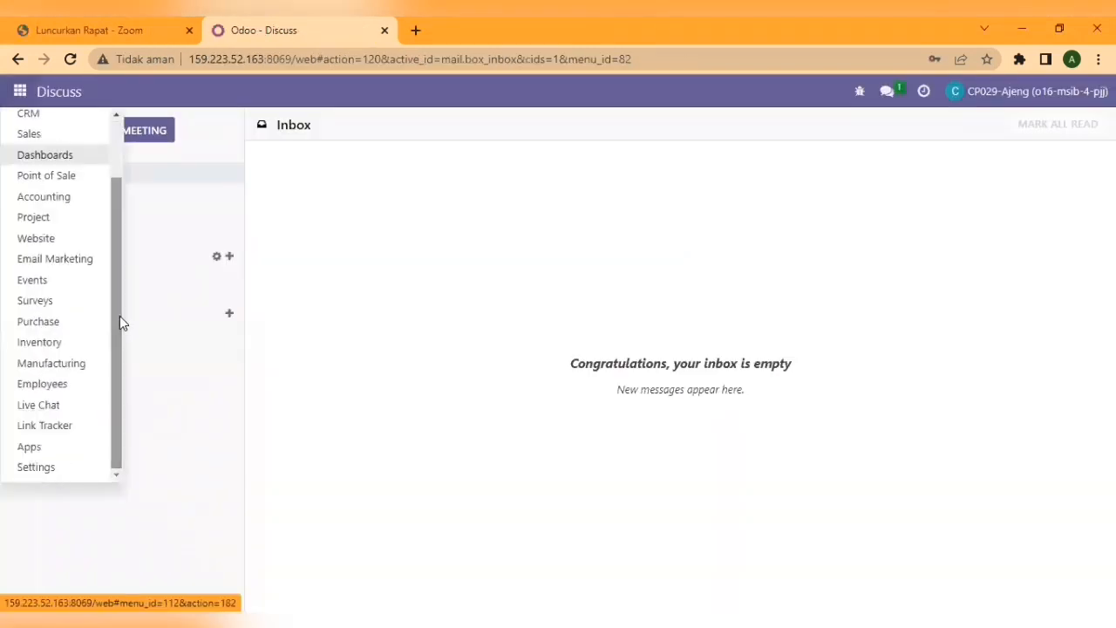
pyautogui.click(75, 348)
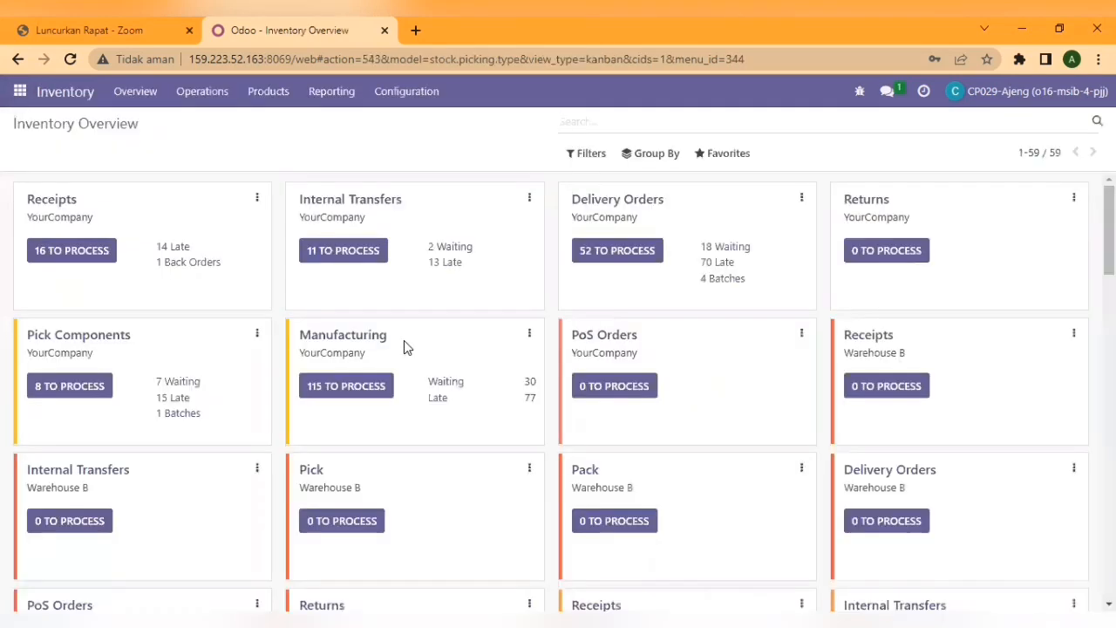
pyautogui.click(268, 94)
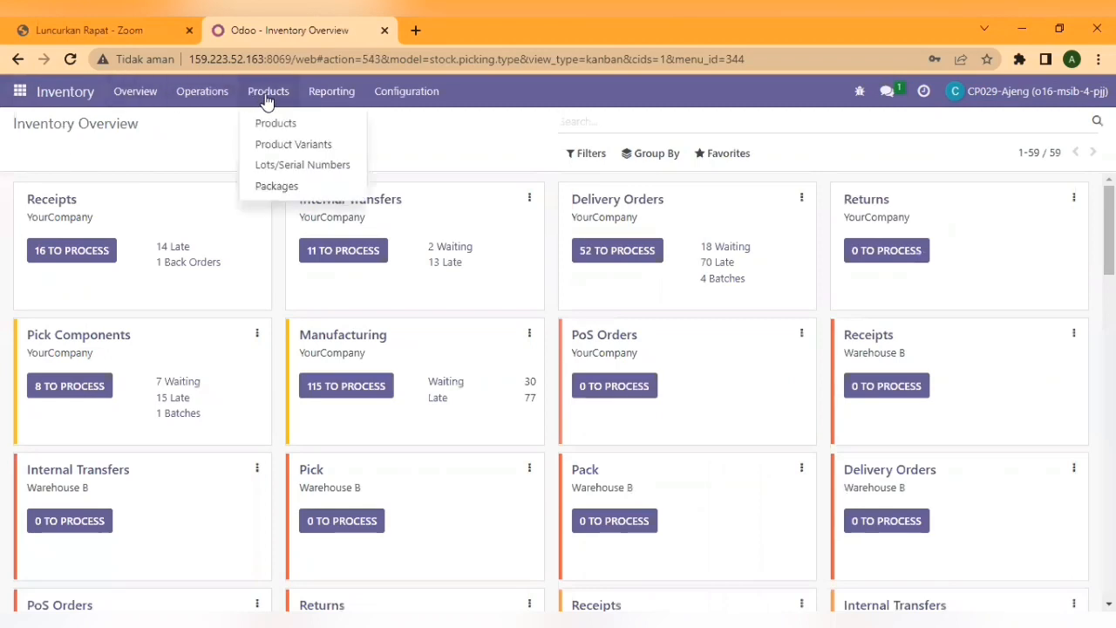
# - Filter Inventory products by 06 and open the Table Leg 06 product form
pyautogui.click(274, 122)
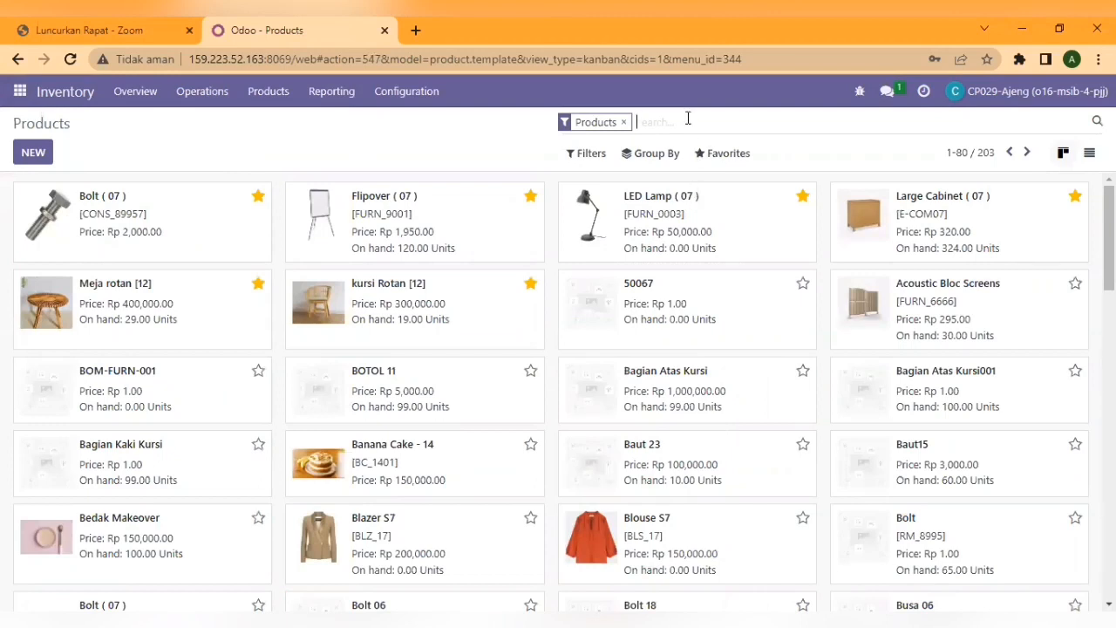
pyautogui.write('06')
pyautogui.press('Return')
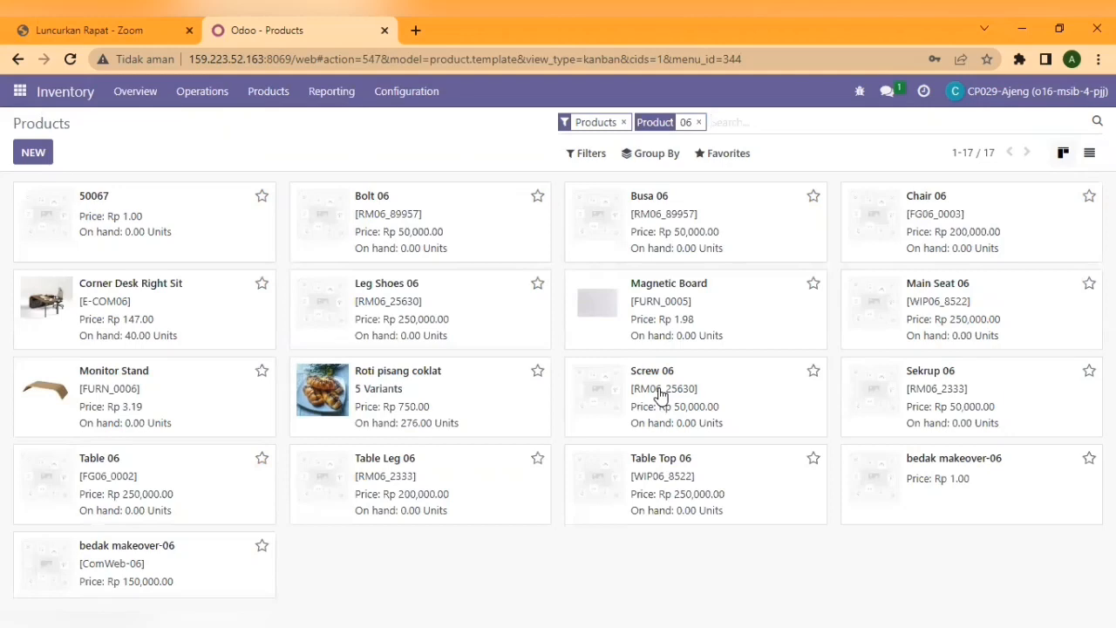
pyautogui.click(384, 480)
pyautogui.doubleClick(383, 481)
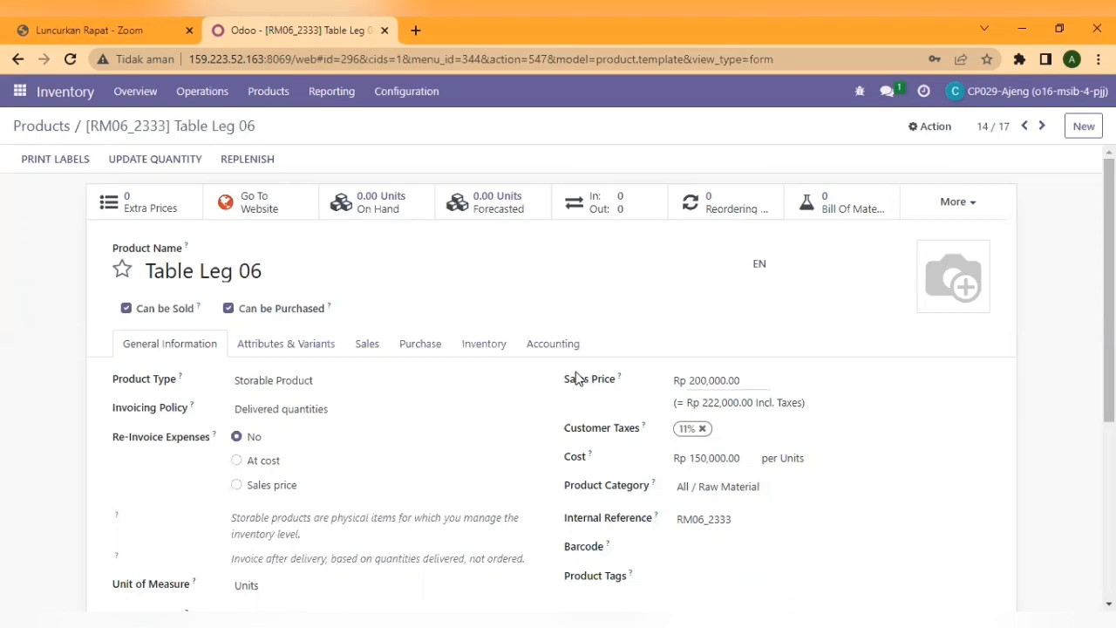
# - Review Table Leg 06's Purchase and Inventory tabs, then view Bolt 06's General Information
pyautogui.click(422, 349)
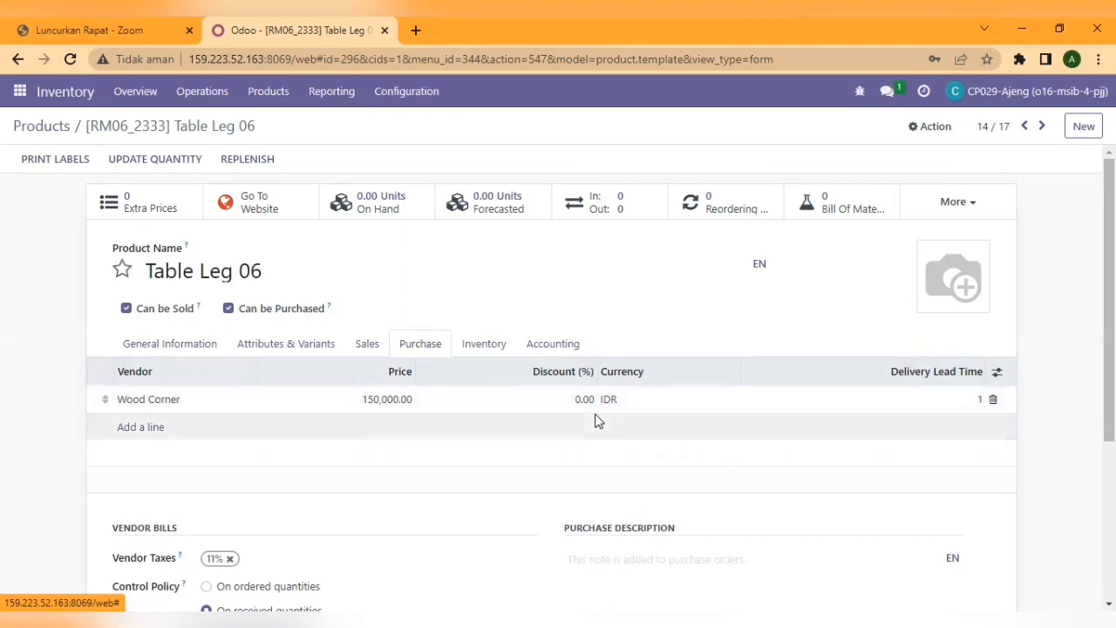
pyautogui.click(494, 349)
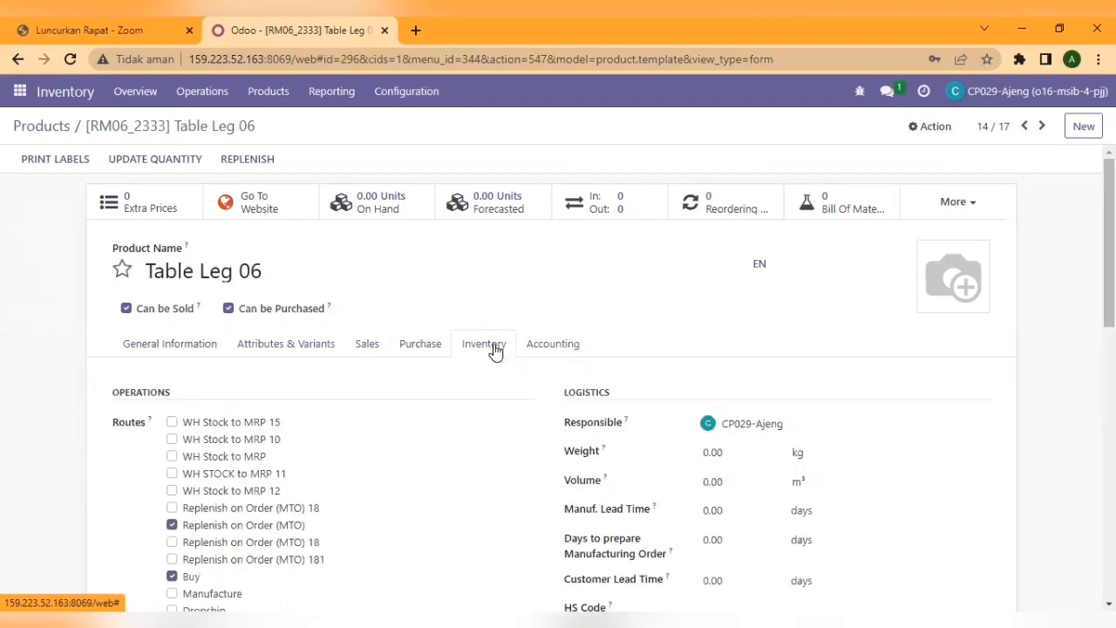
pyautogui.scroll(-2, 558, 391)
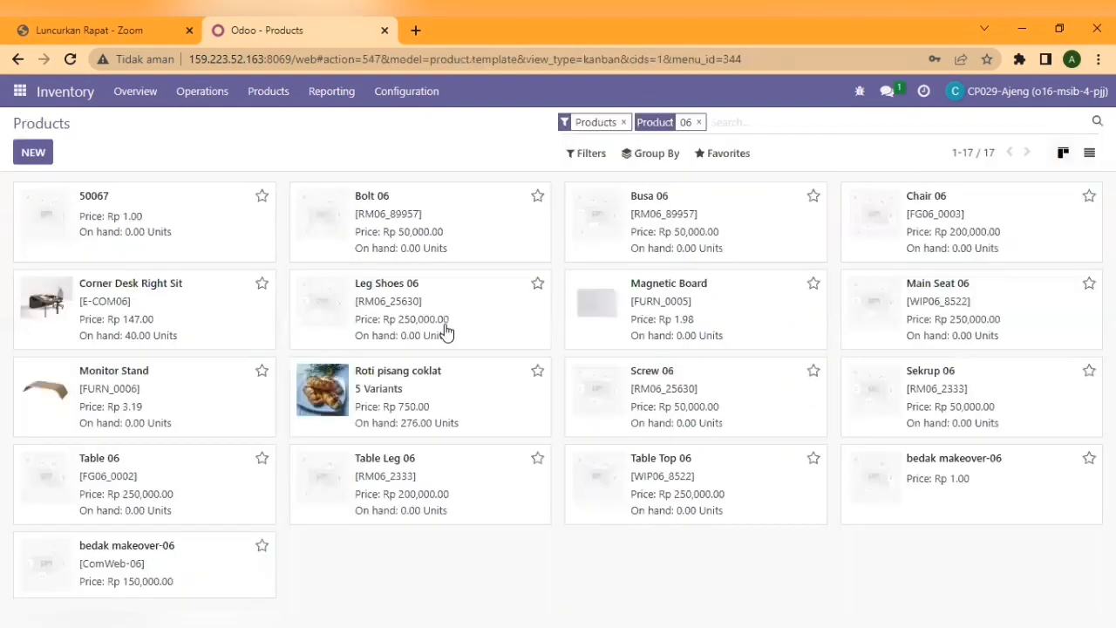
pyautogui.click(329, 217)
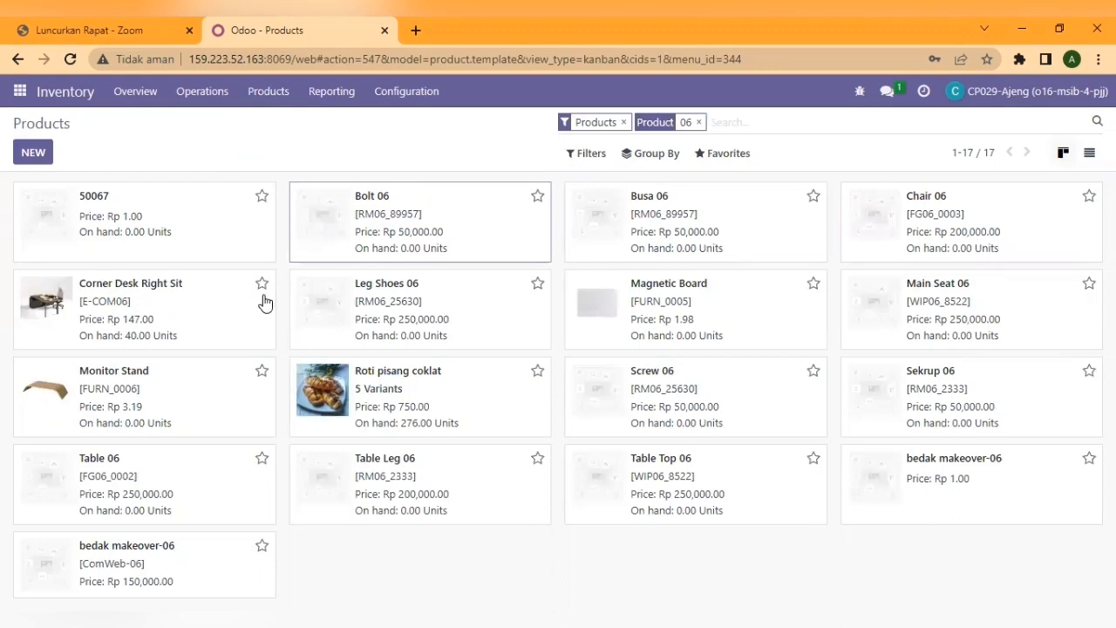
pyautogui.click(199, 210)
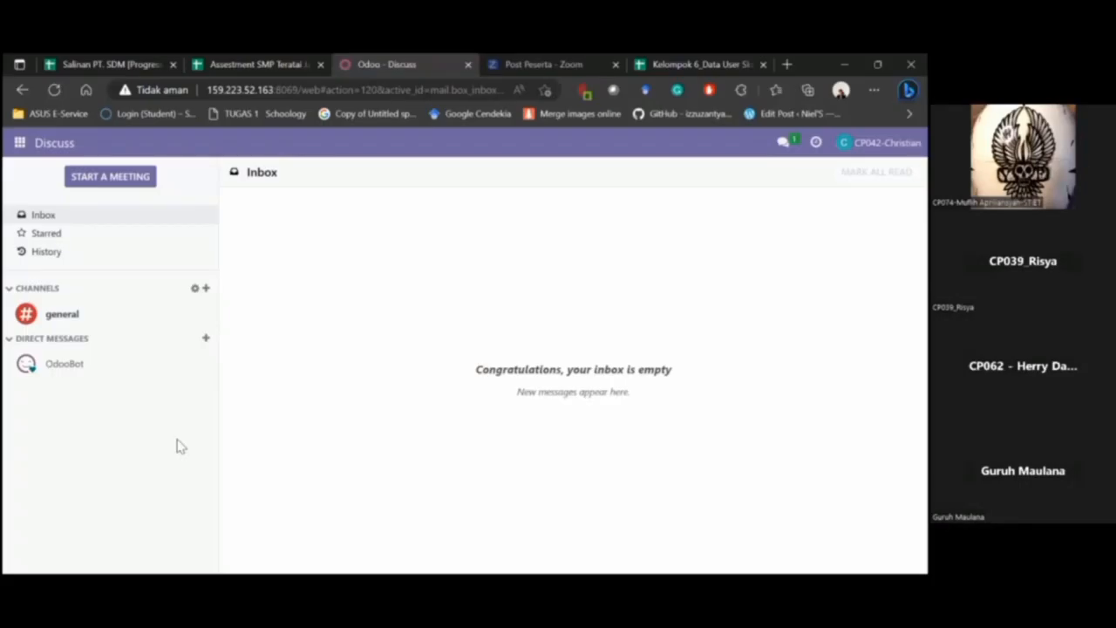
# - Start a new order in the Manufacturing app, then switch to the team's data spreadsheet
pyautogui.click(20, 145)
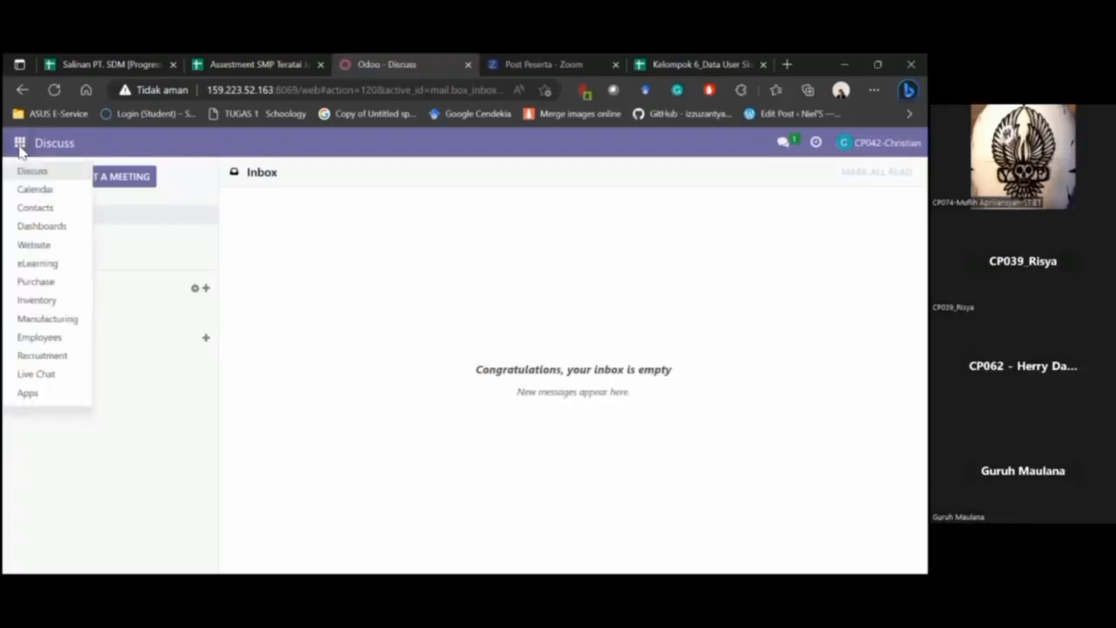
pyautogui.click(60, 323)
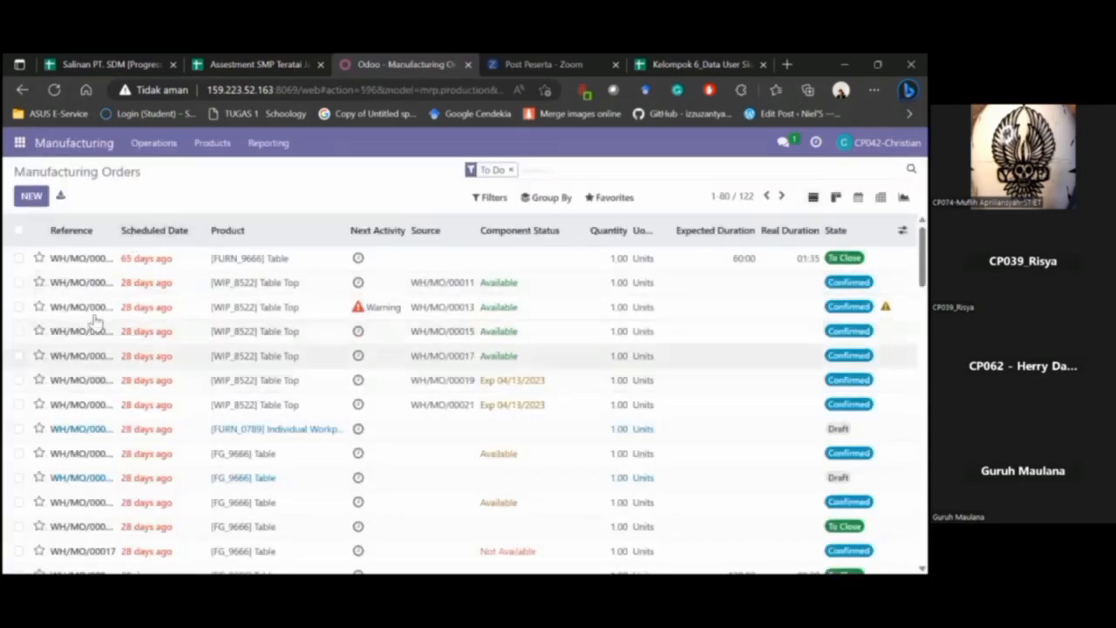
pyautogui.click(31, 197)
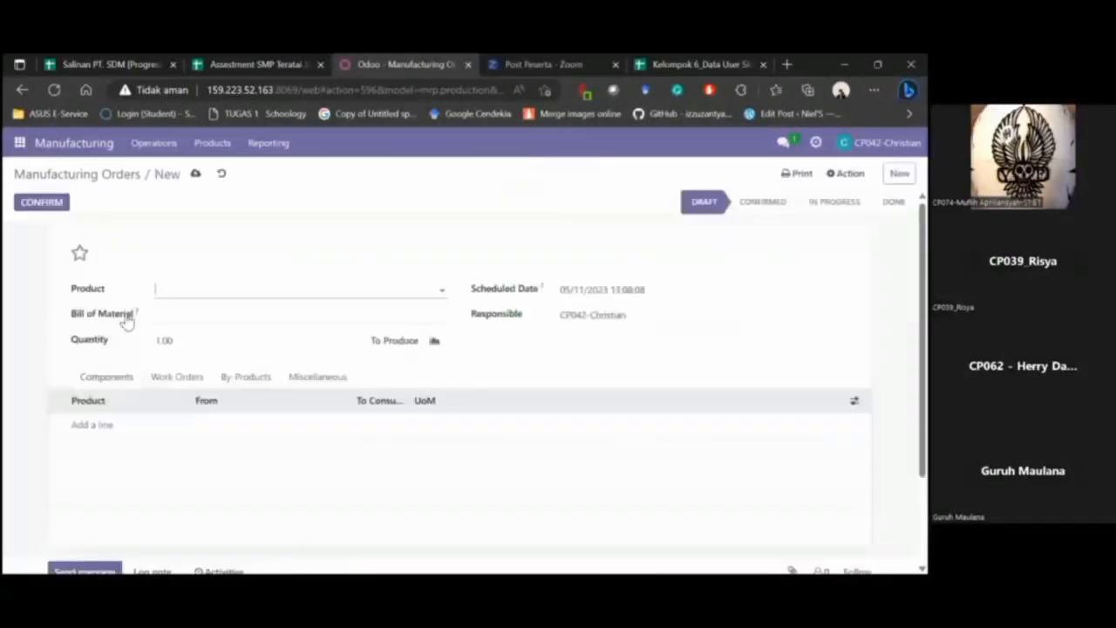
pyautogui.click(680, 58)
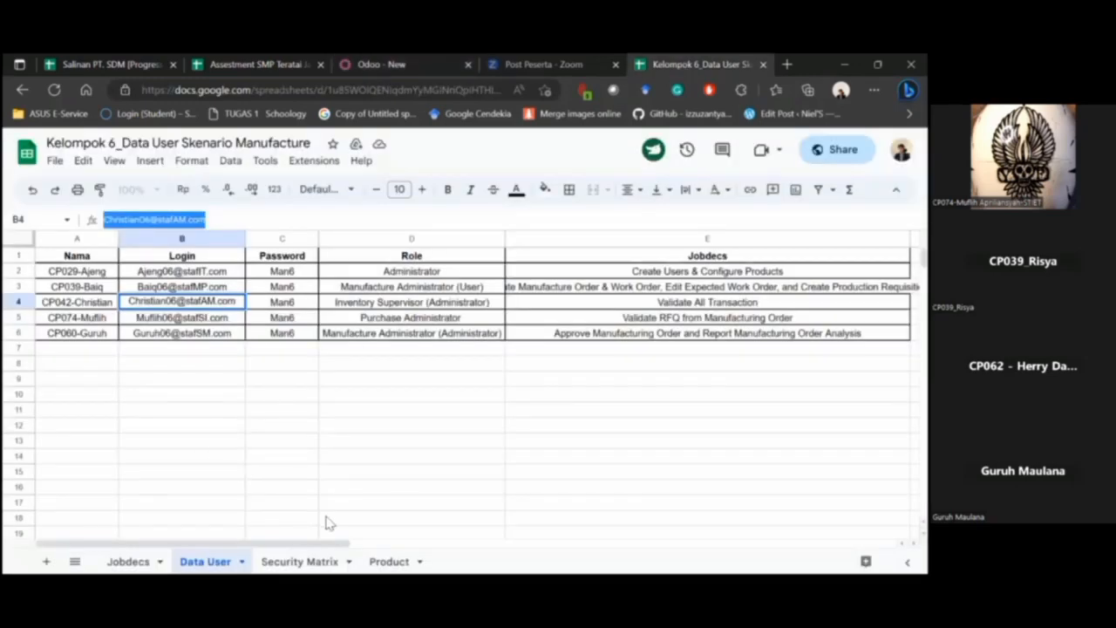
# - On the Product sheet, check the Table Top 06 and Table Leg 06 internal references and select A2:A5
pyautogui.click(389, 561)
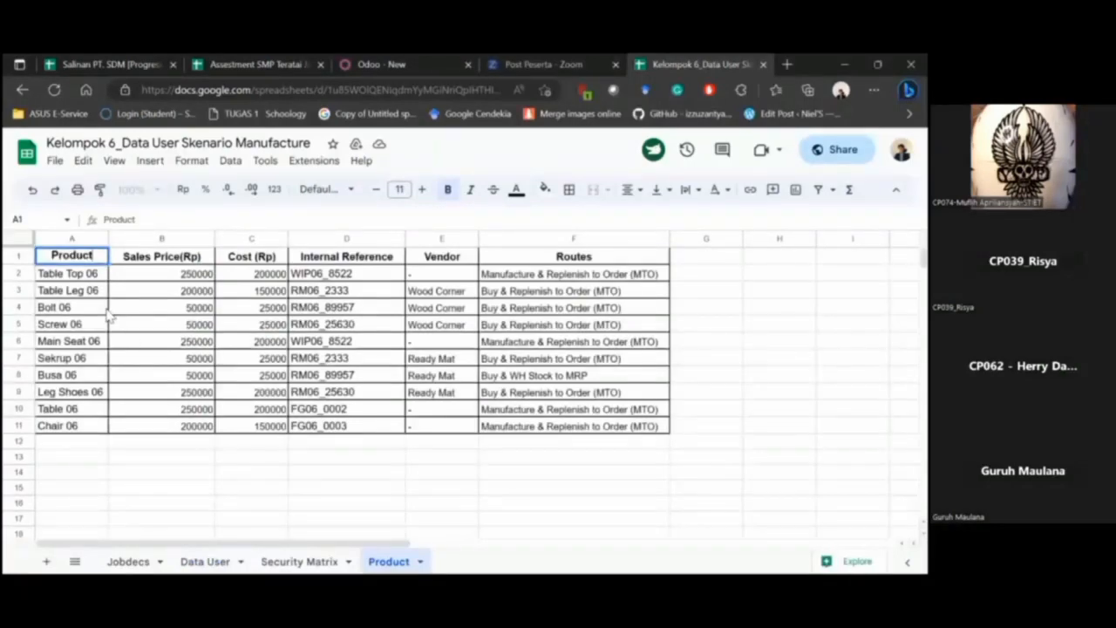
pyautogui.click(80, 413)
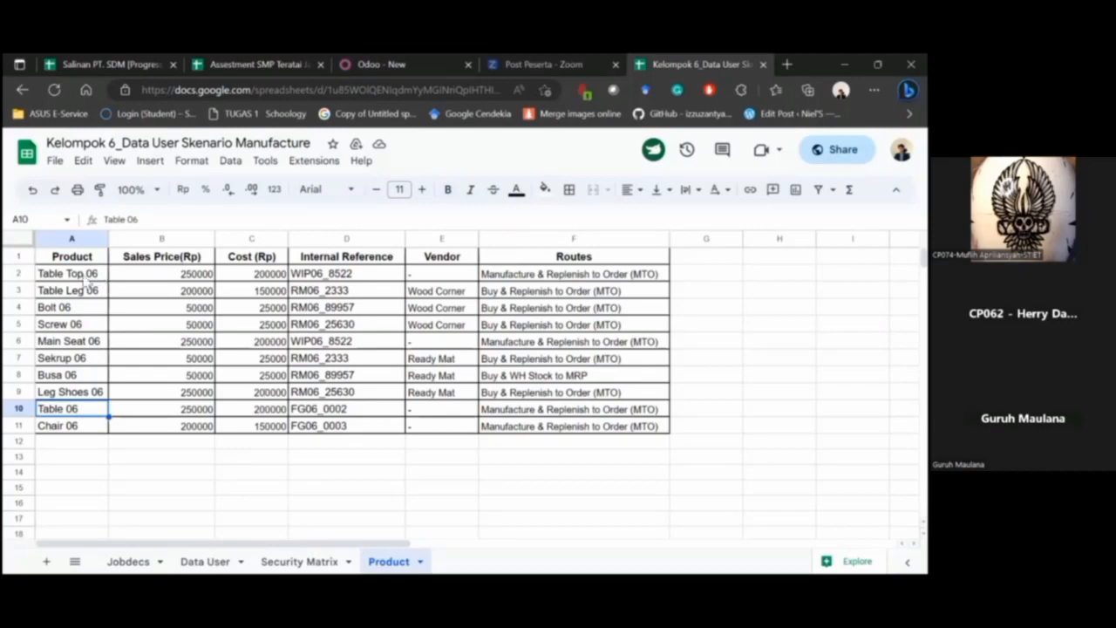
pyautogui.click(306, 277)
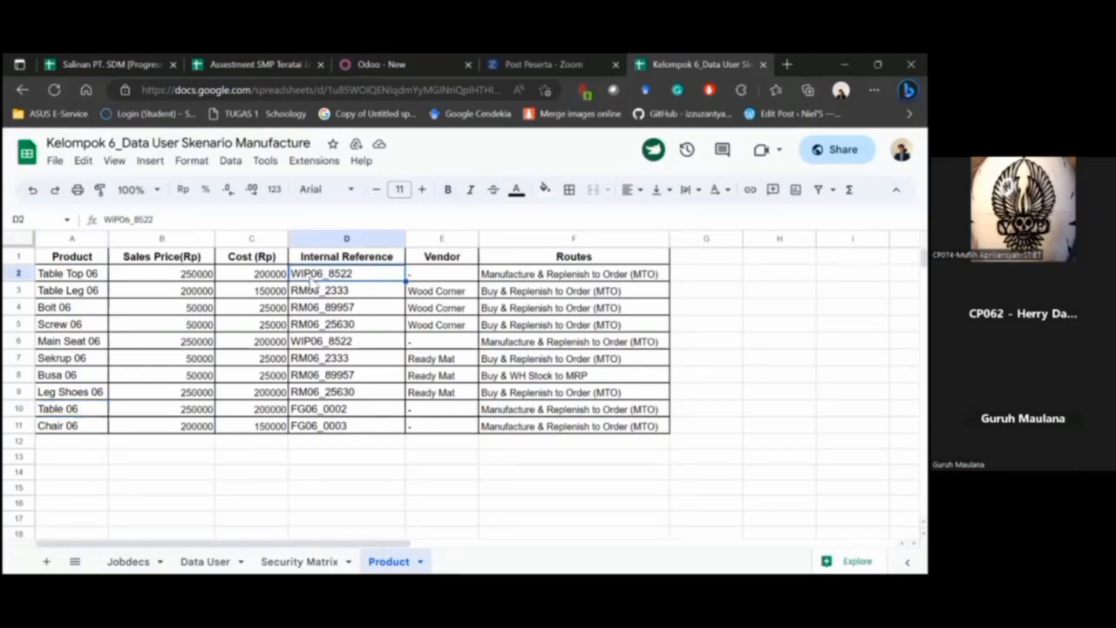
pyautogui.click(311, 286)
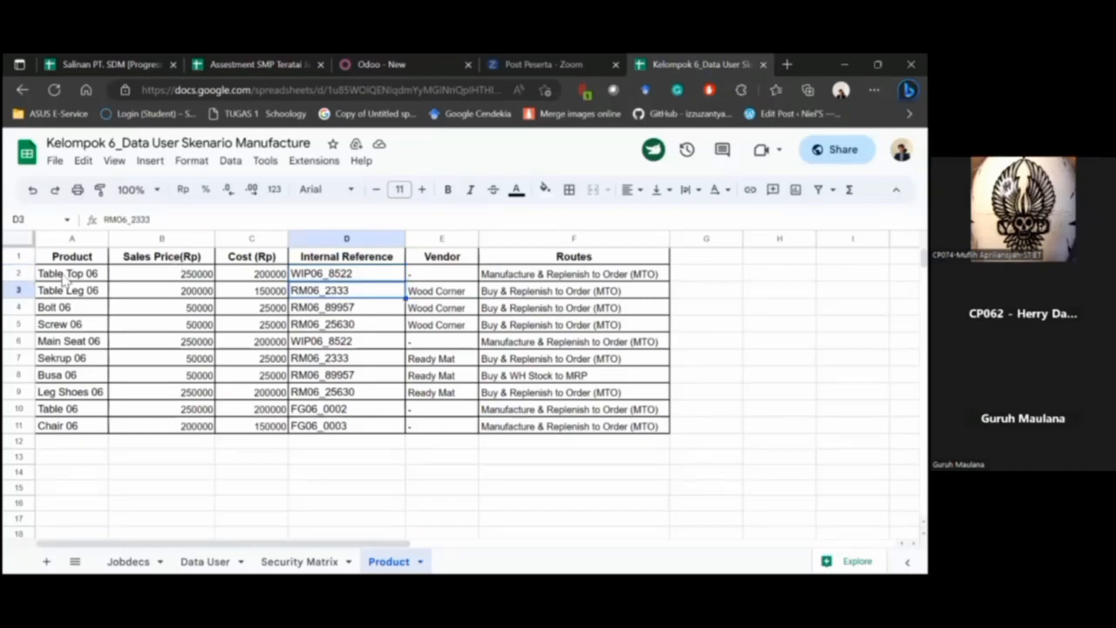
pyautogui.moveTo(63, 278); pyautogui.dragTo(90, 326)
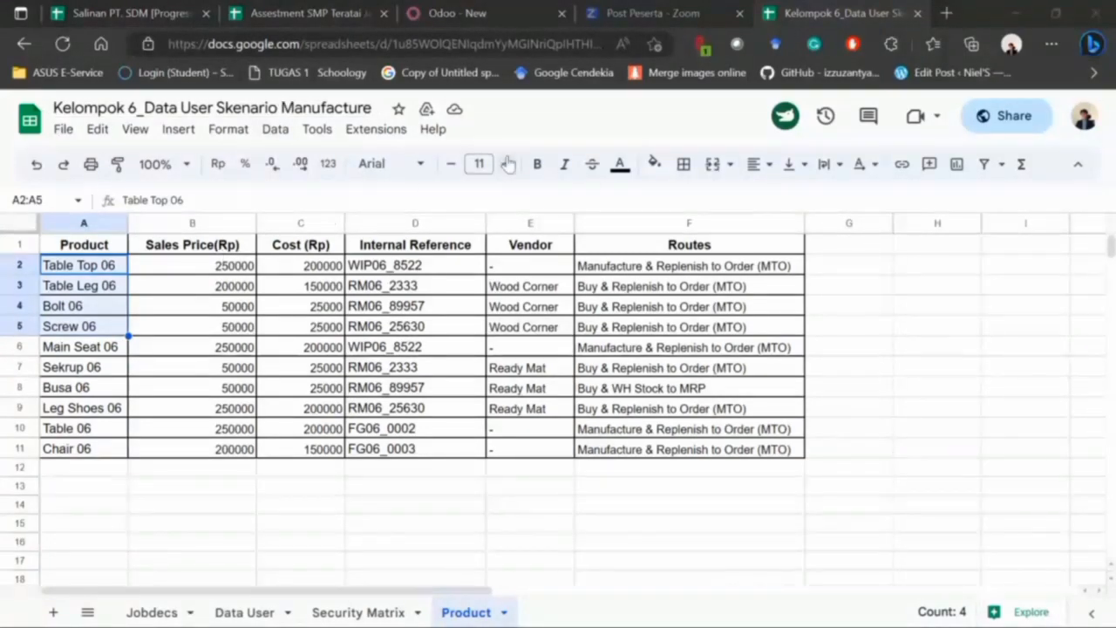
# - Set the manufacturing order's product to [FG06_0002] Table 06 and add an empty component line
pyautogui.click(487, 9)
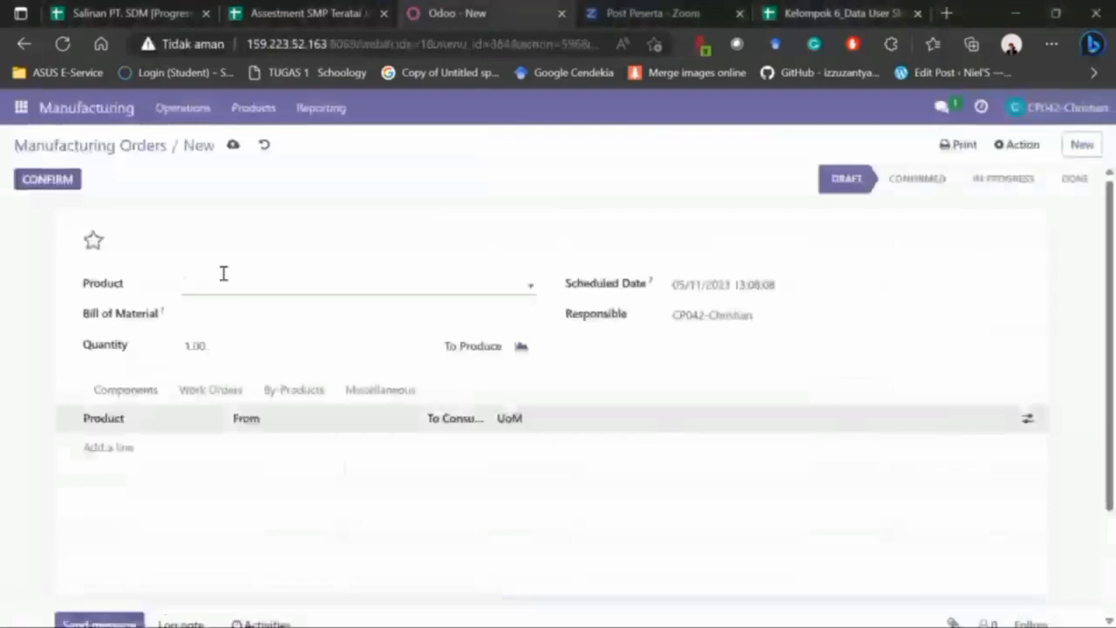
pyautogui.click(217, 289)
pyautogui.write('1')
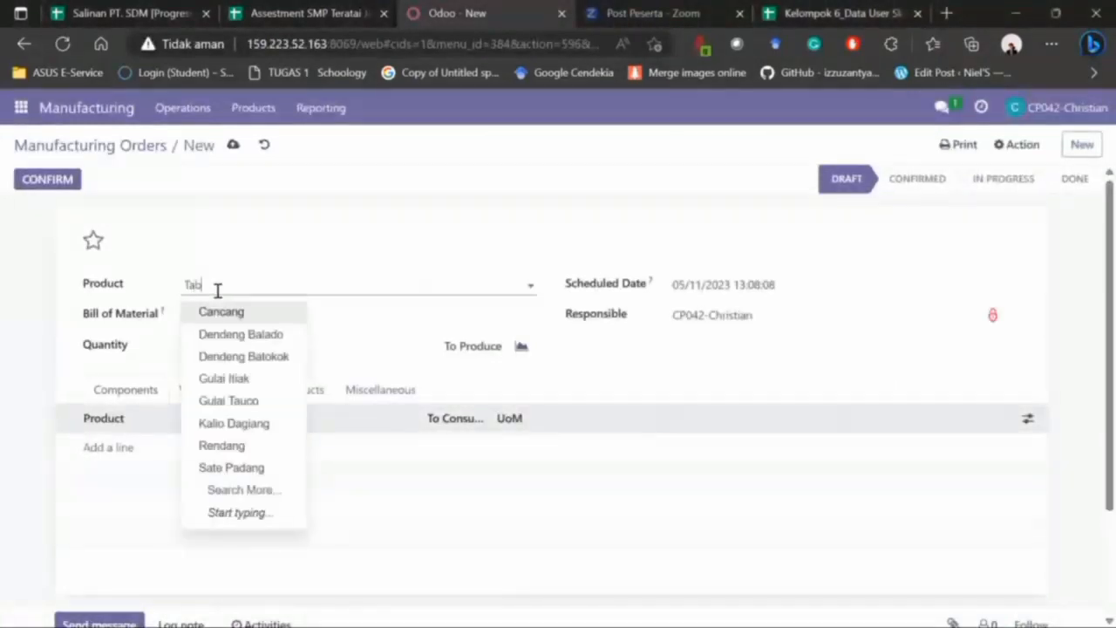
pyautogui.write('able')
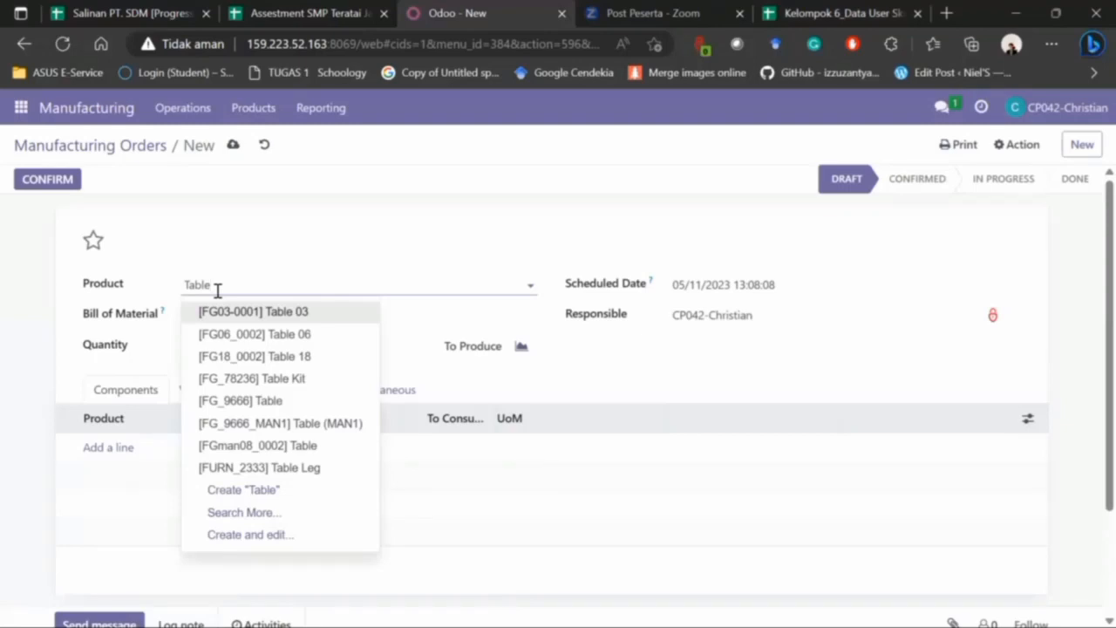
pyautogui.press('Down')
pyautogui.press('Return')
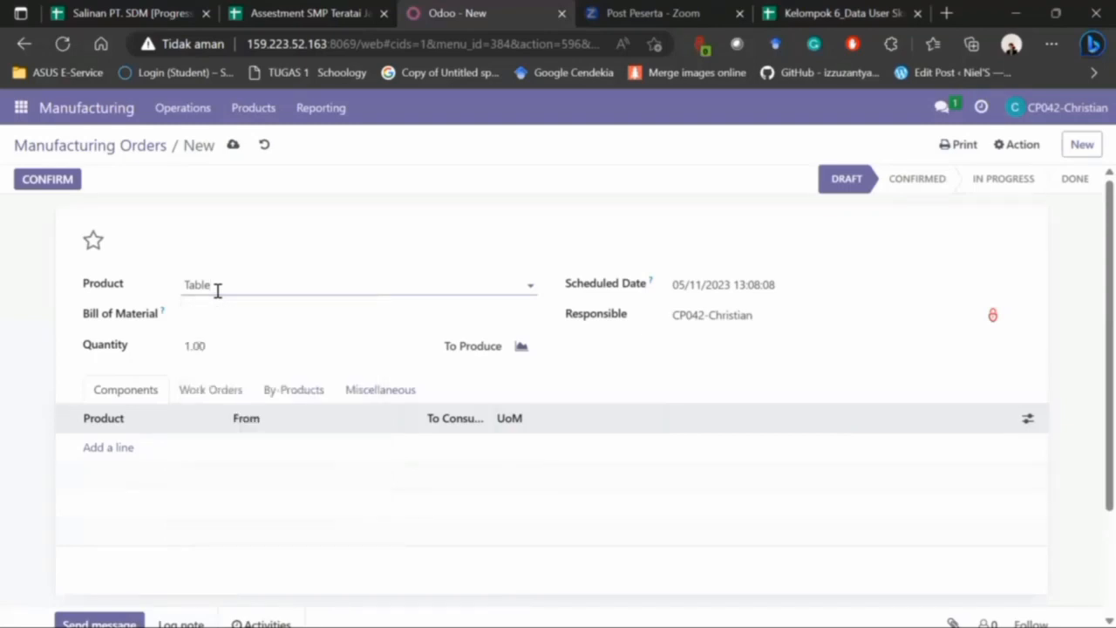
pyautogui.click(103, 454)
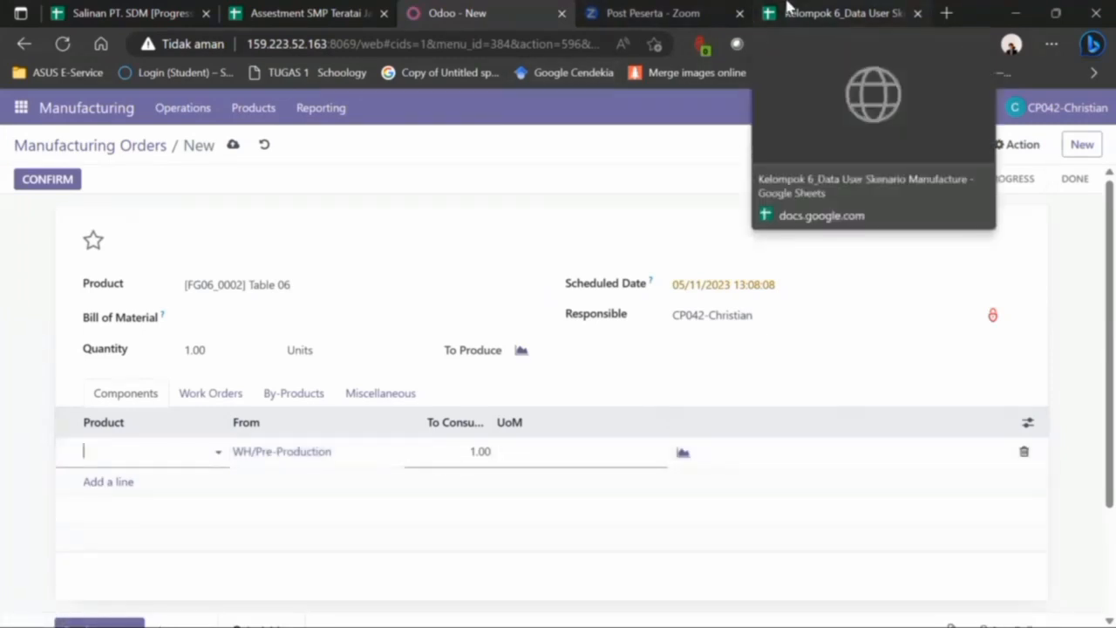
pyautogui.click(838, 14)
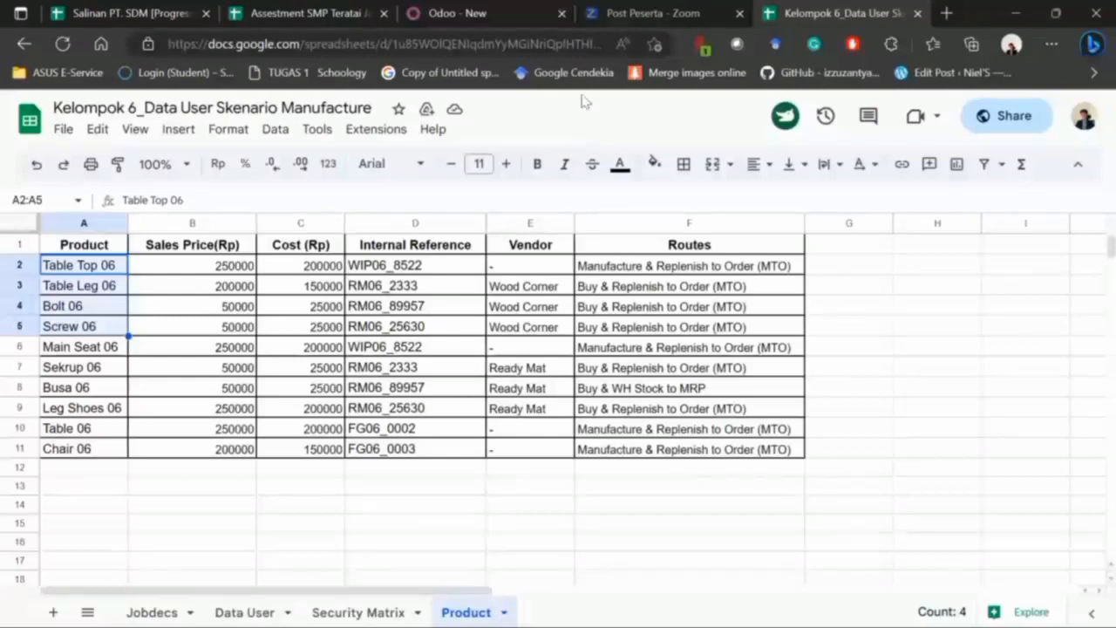
# - Add Table Top 06 and Table Leg 06 as components of the order
pyautogui.click(489, 10)
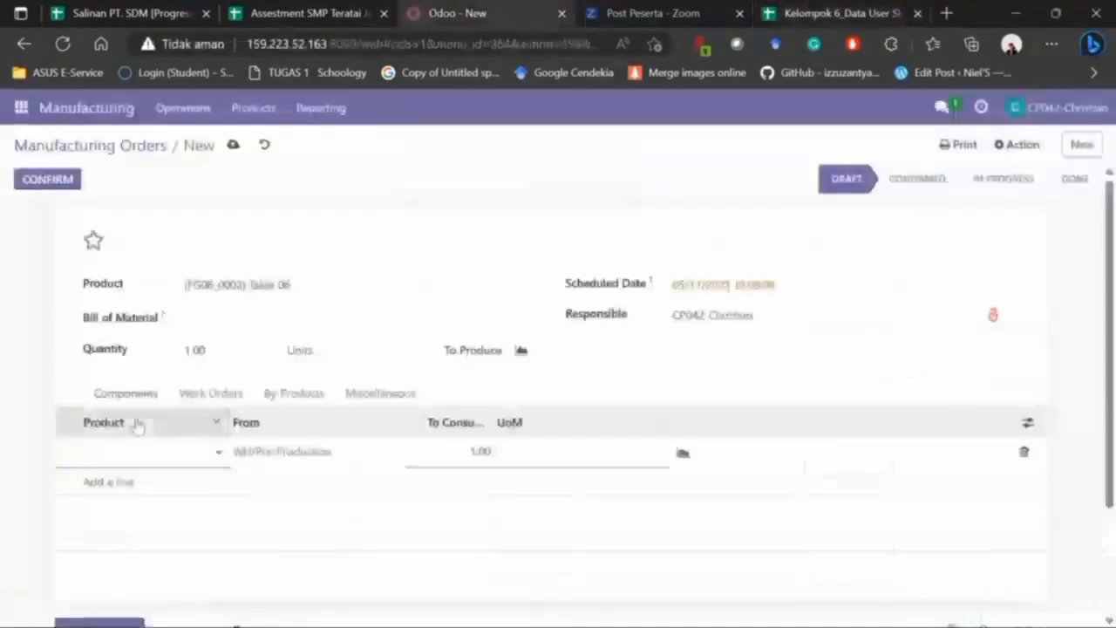
pyautogui.write('Table')
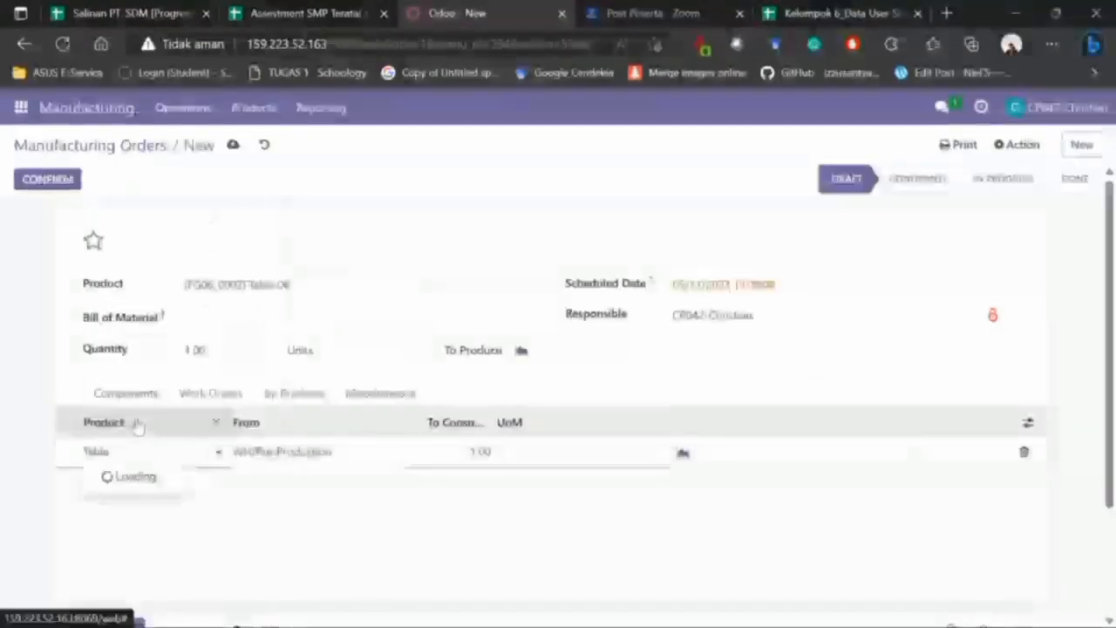
pyautogui.write(' Top')
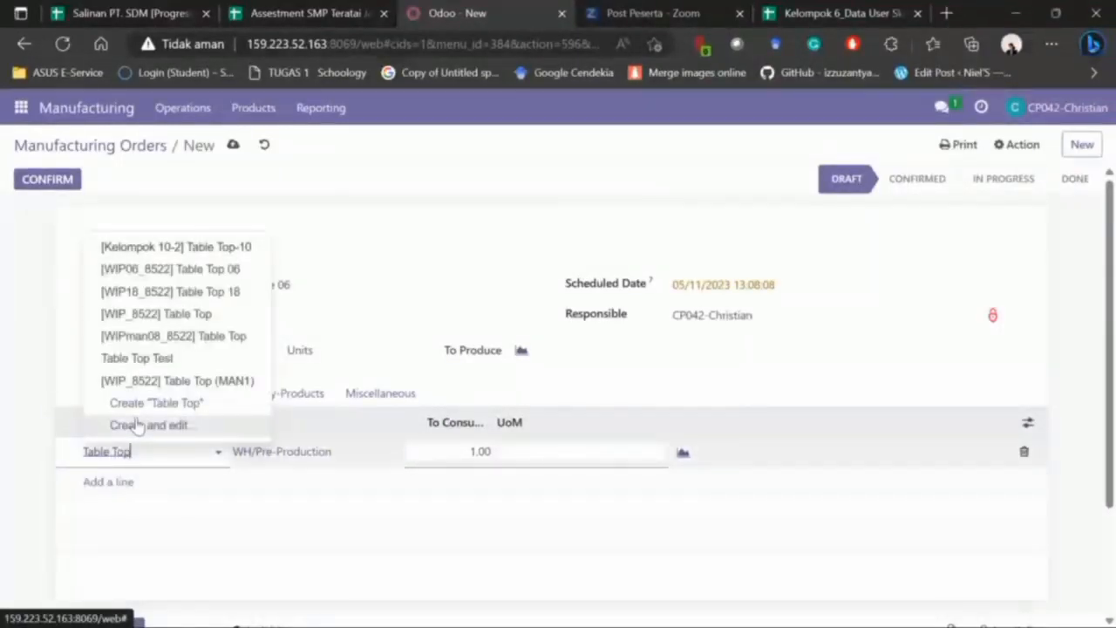
pyautogui.press('Down')
pyautogui.press('Return')
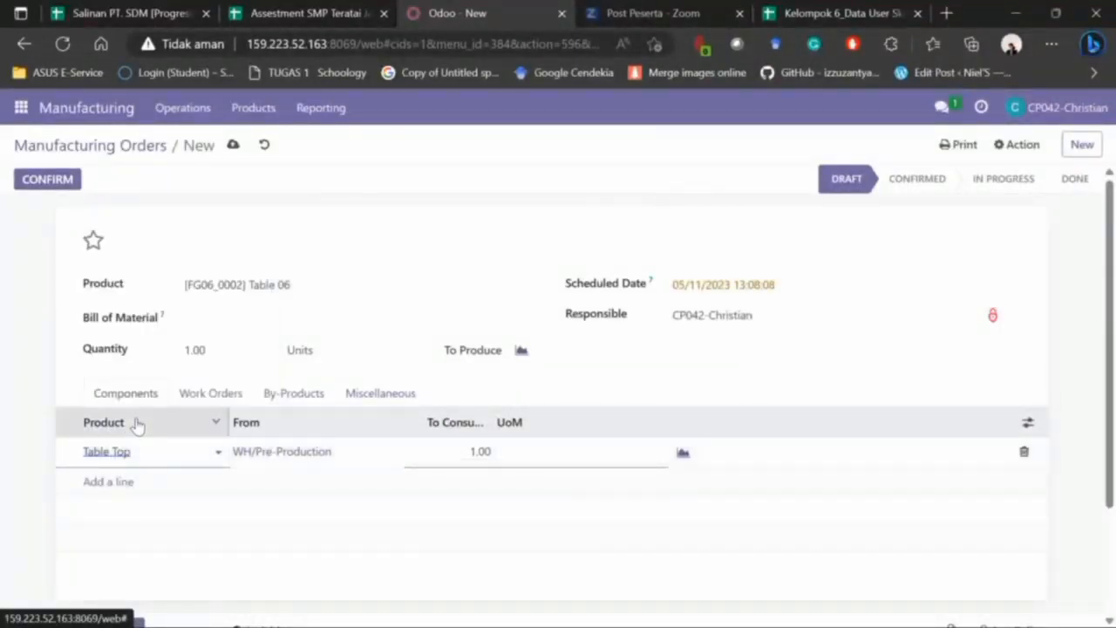
pyautogui.click(108, 482)
pyautogui.click(120, 485)
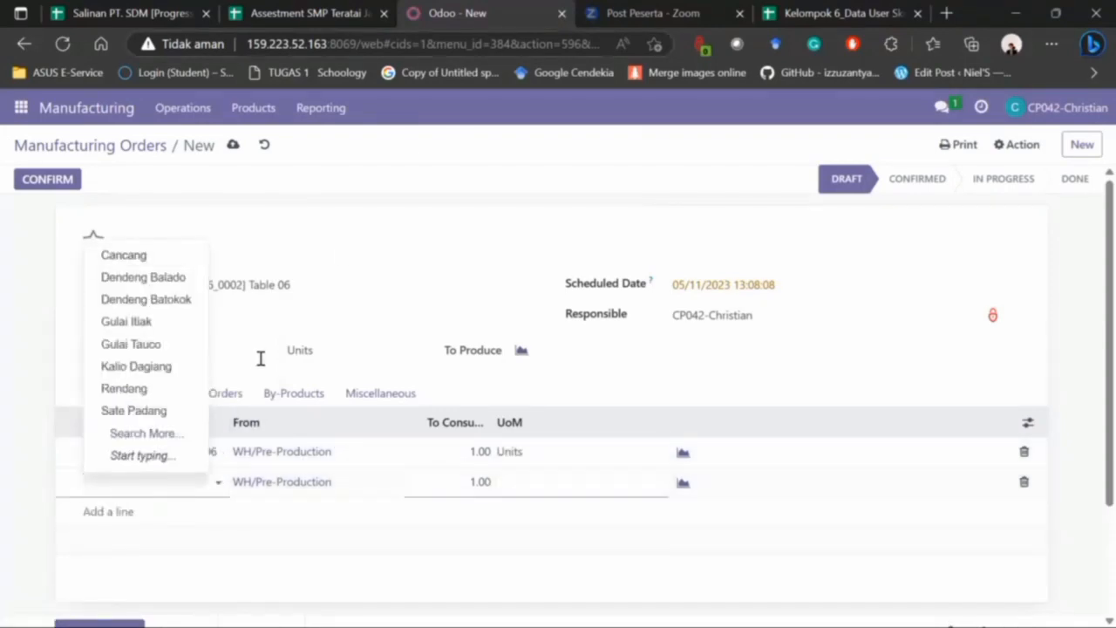
pyautogui.write('Table')
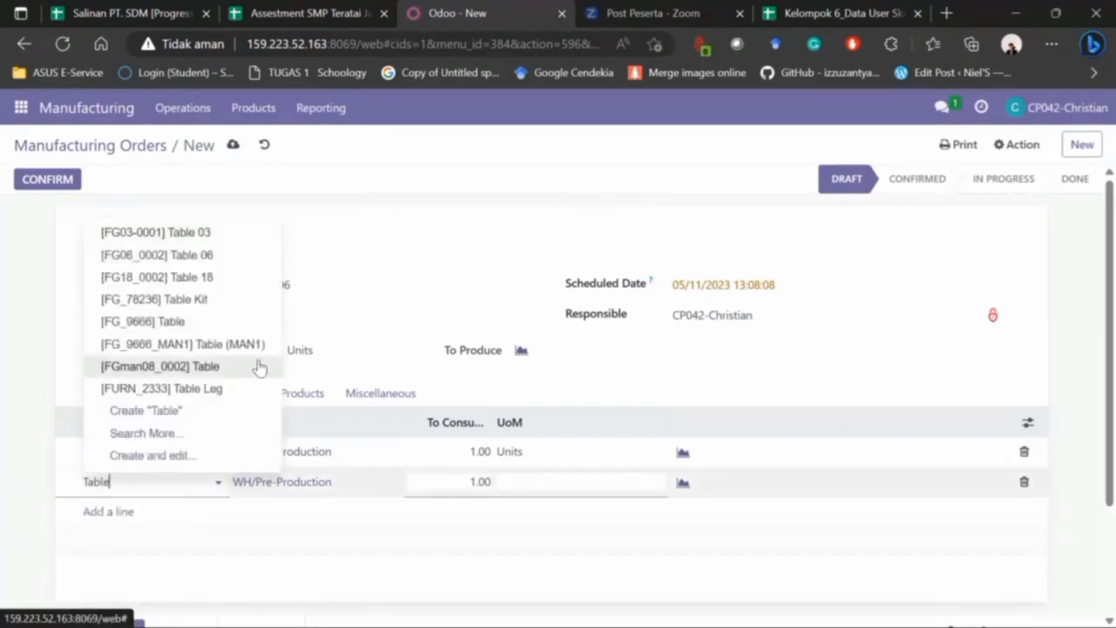
pyautogui.write(' leg')
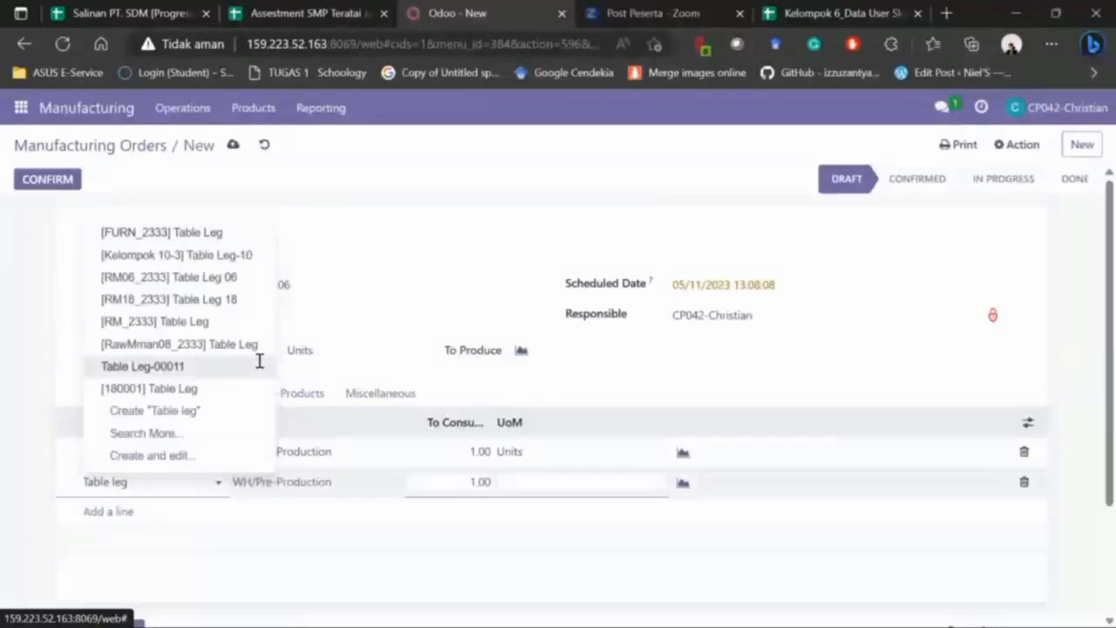
pyautogui.press('Up')
pyautogui.press('Up')
pyautogui.press('Up')
pyautogui.press('Up')
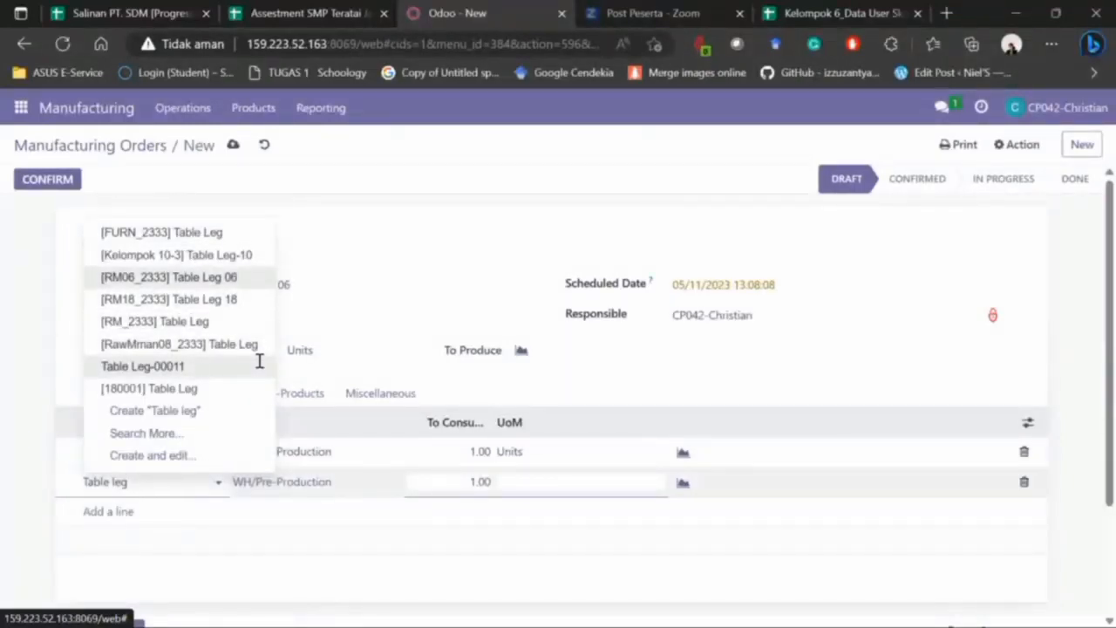
pyautogui.press('Return')
# - Add Bolt 06 and [RM06_25630] Screw 06 as further component lines
pyautogui.click(117, 514)
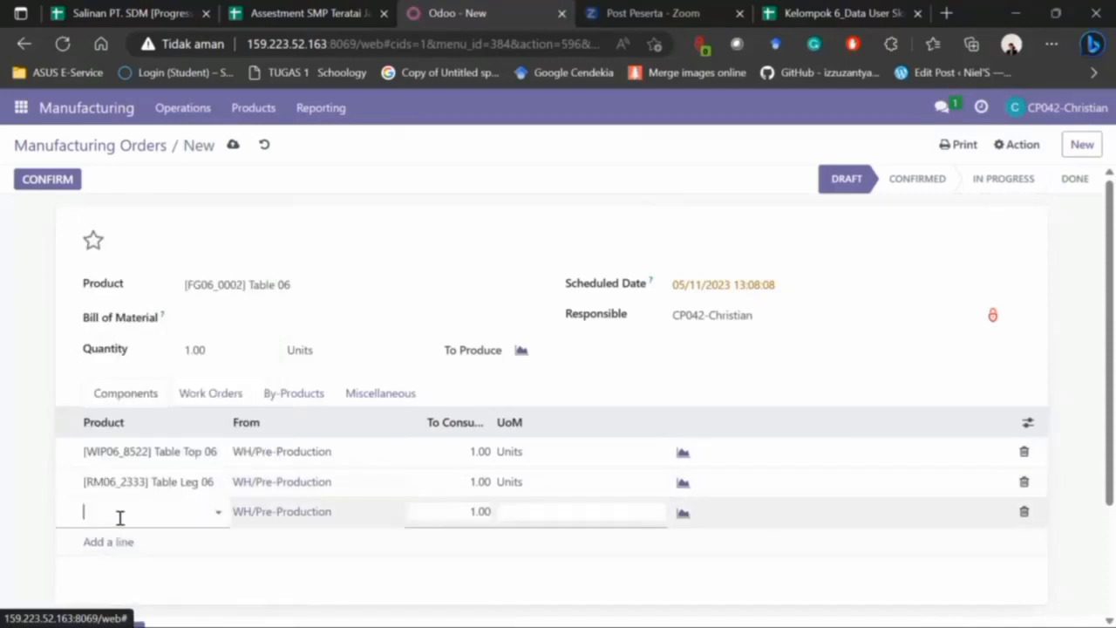
pyautogui.write('bolt')
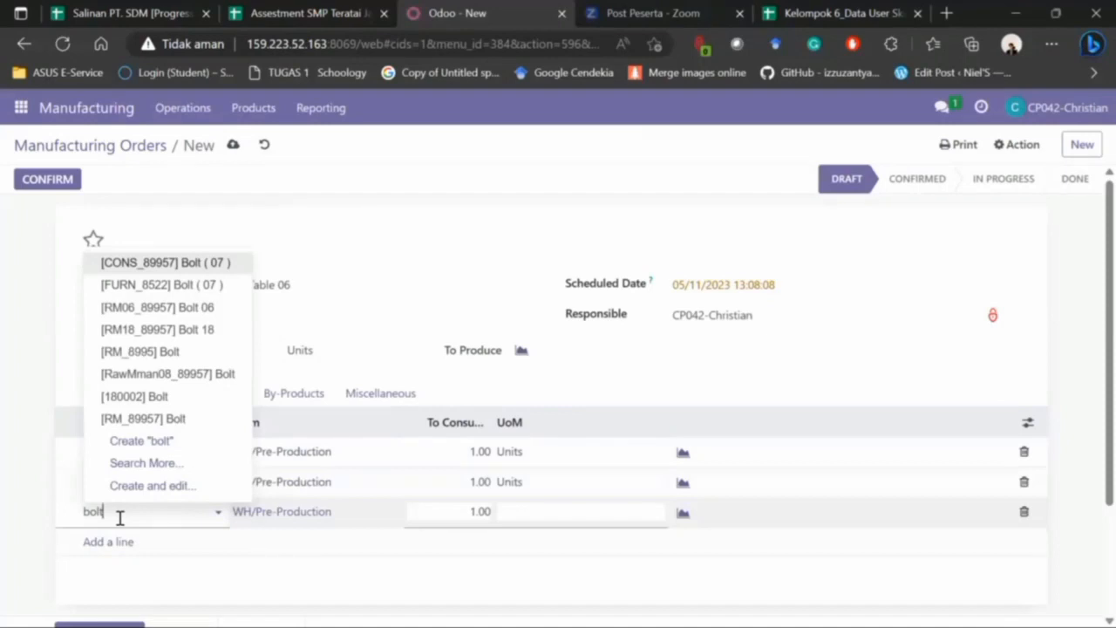
pyautogui.press('Down')
pyautogui.press('Down')
pyautogui.press('Escape')
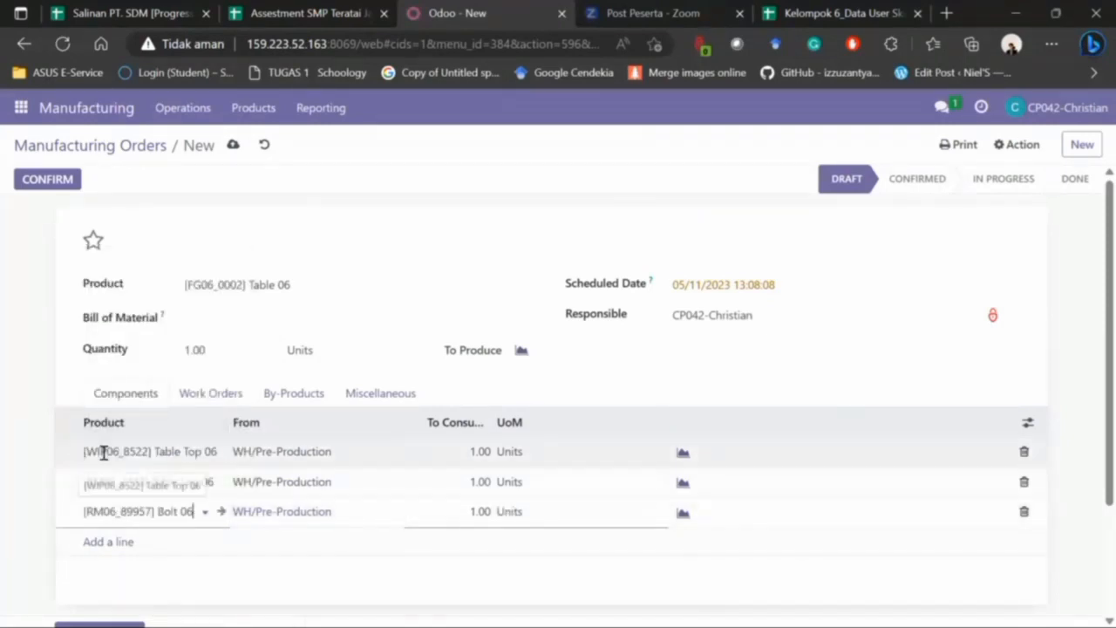
pyautogui.click(103, 535)
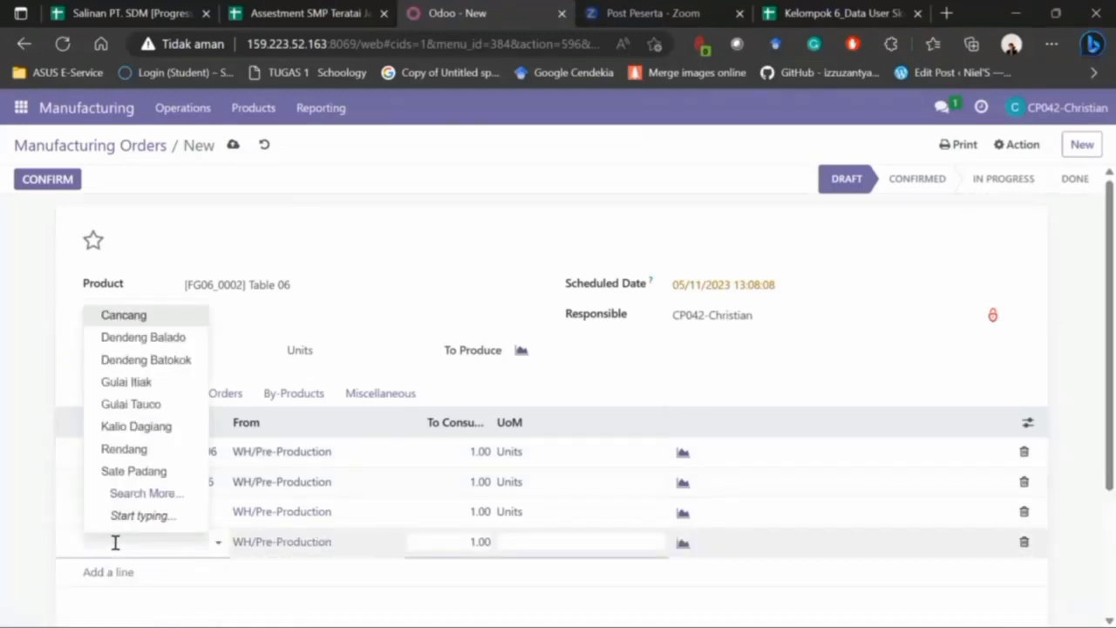
pyautogui.write('Sc')
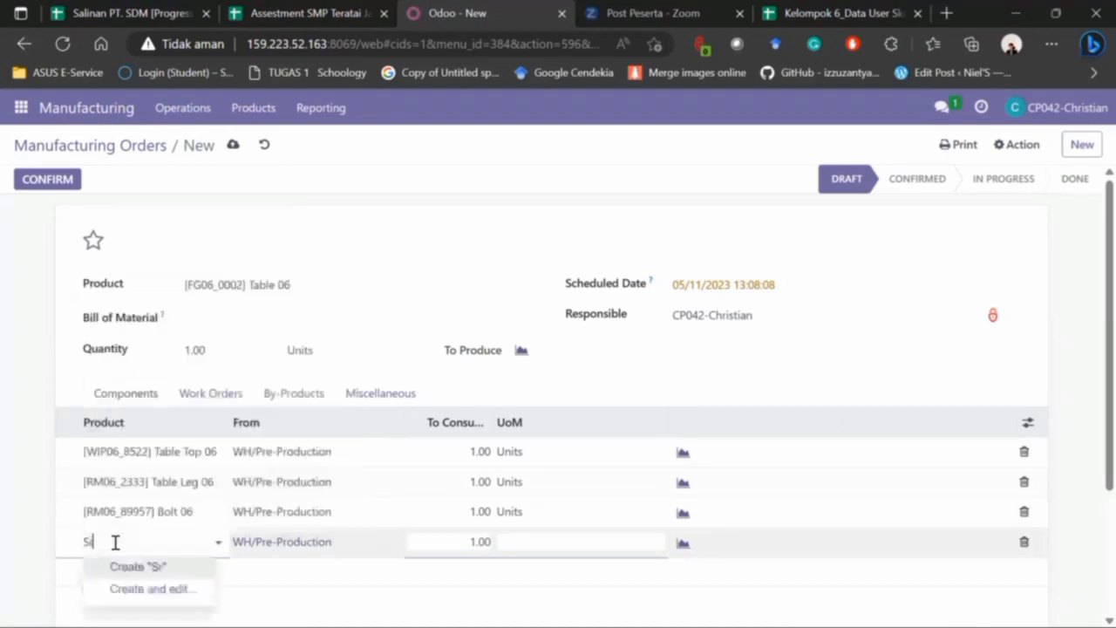
pyautogui.write('re')
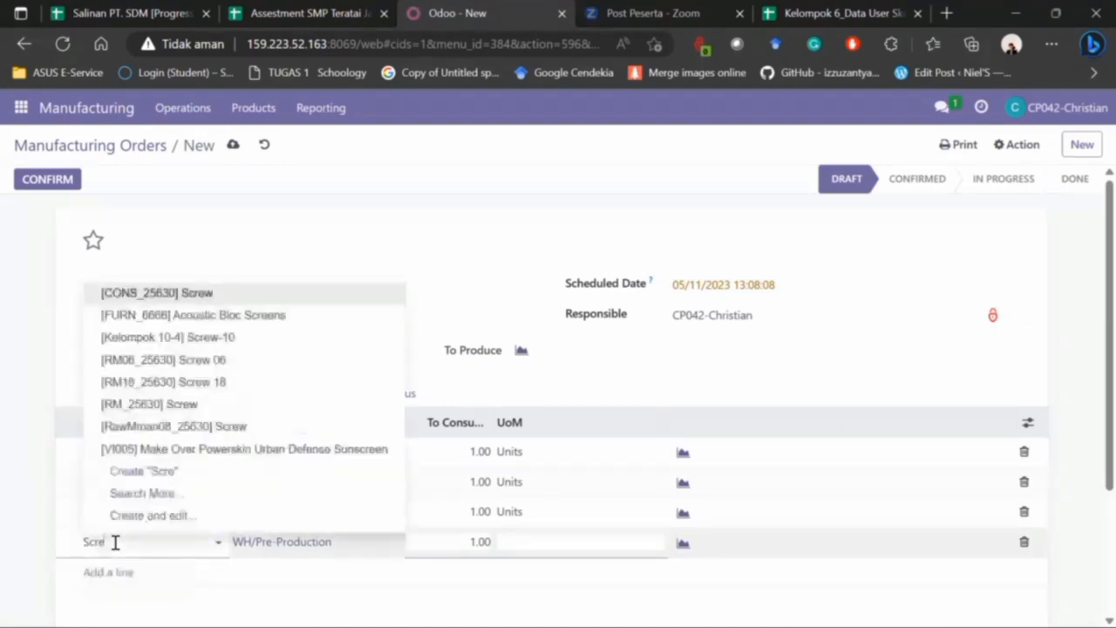
pyautogui.press('Down')
pyautogui.press('Down')
pyautogui.press('Down')
pyautogui.press('Return')
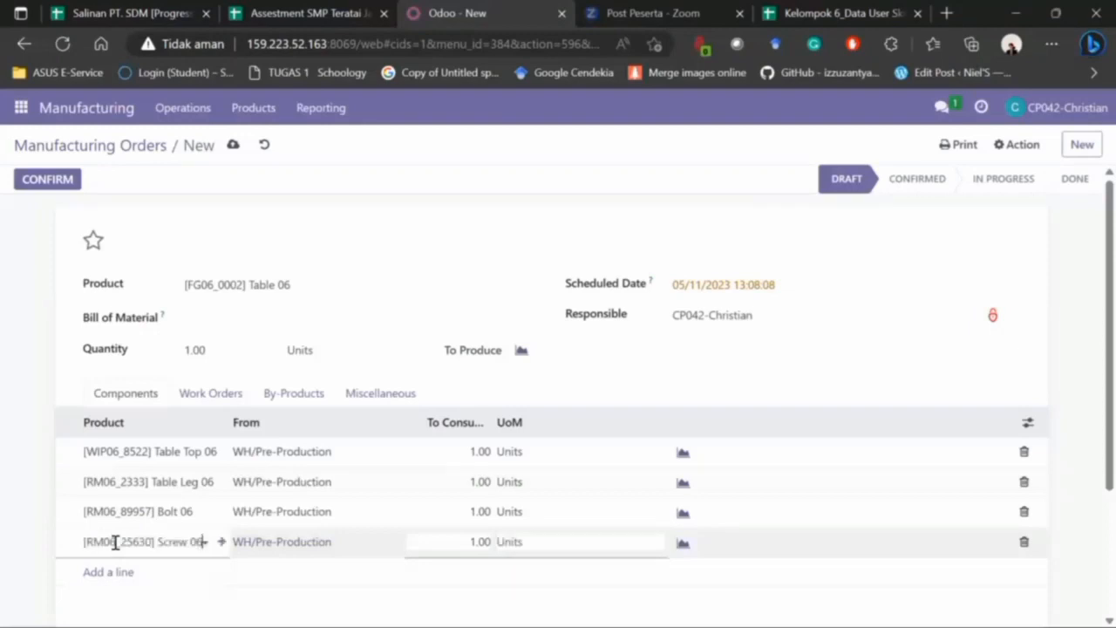
# - Set Bolt 06 and Screw 06 to 4.00 units to consume each
pyautogui.click(453, 511)
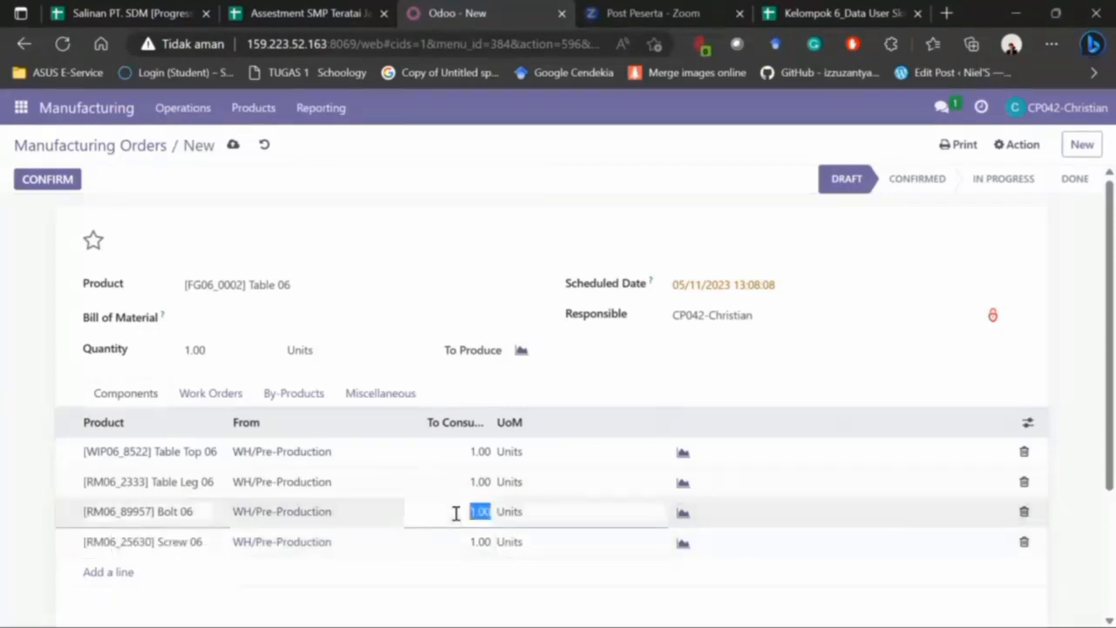
pyautogui.write('4')
pyautogui.click(471, 545)
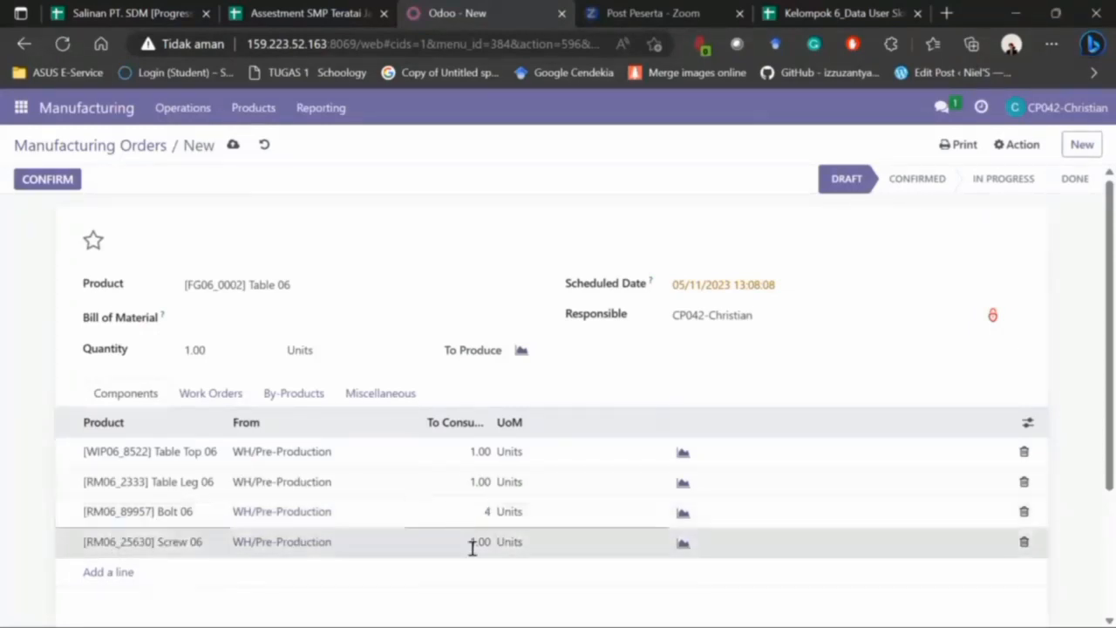
pyautogui.write('4')
pyautogui.click(8, 402)
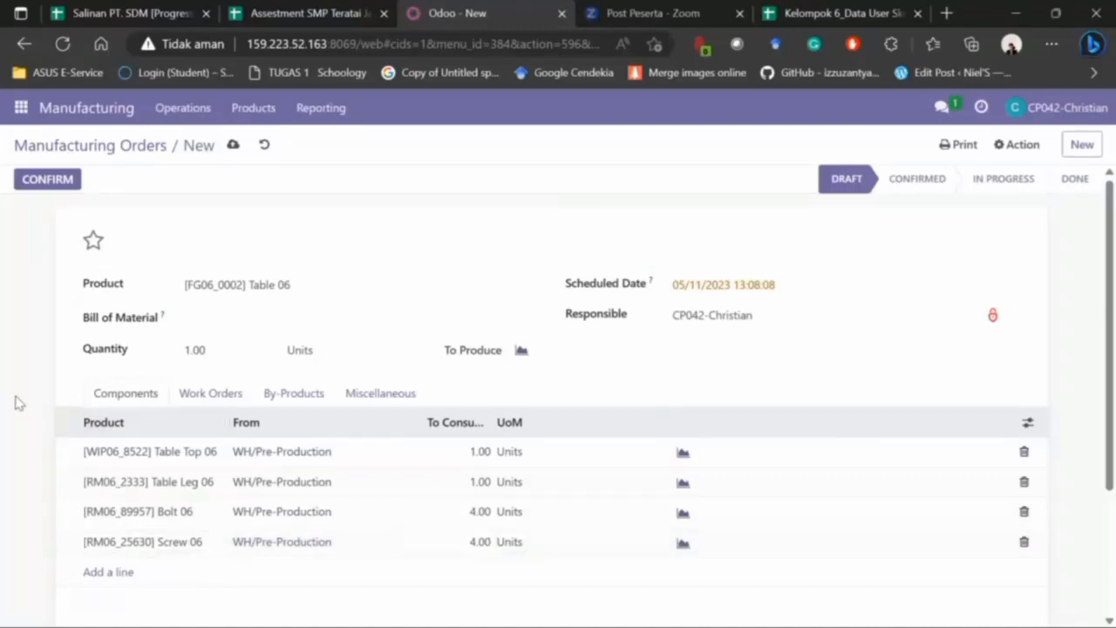
# - Add work order 'Cutting KLP 6' on the Cutting work center
pyautogui.click(224, 393)
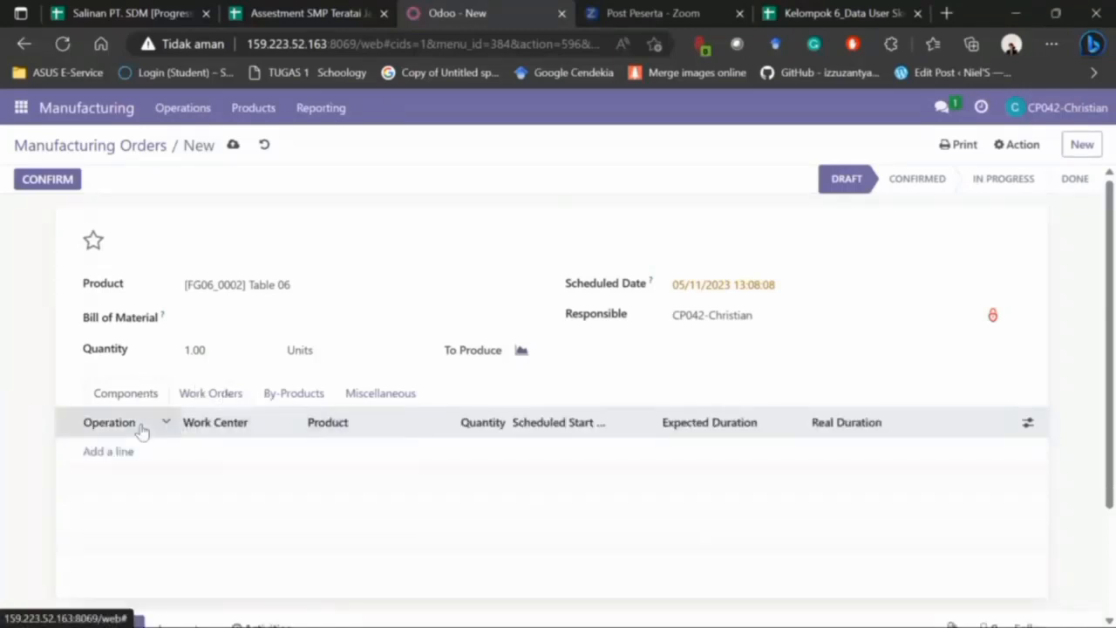
pyautogui.click(103, 455)
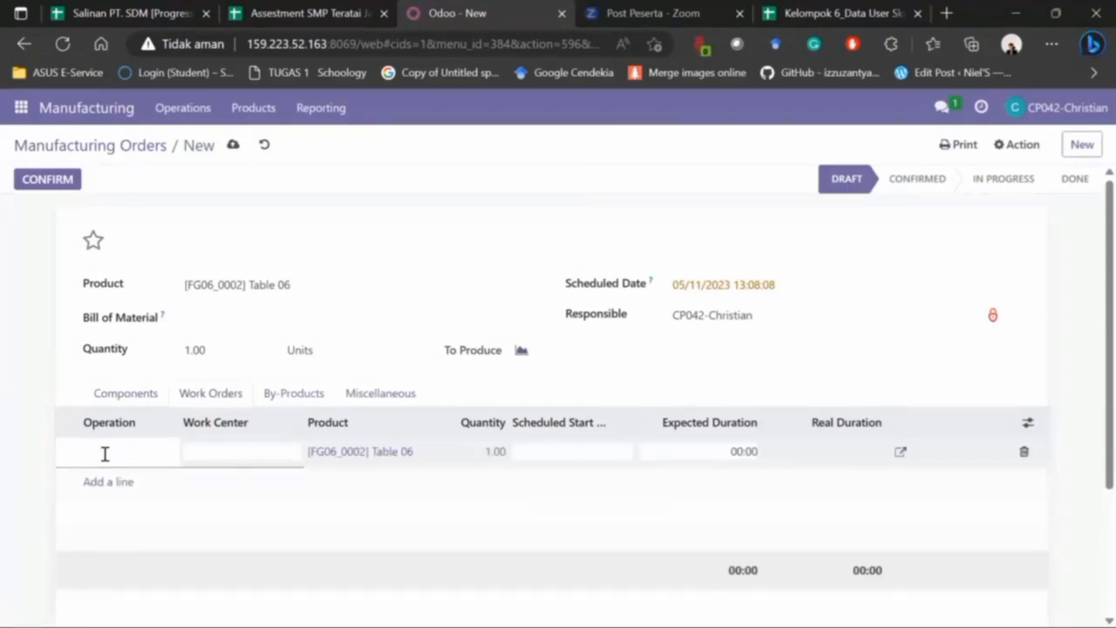
pyautogui.write('Cutting KLP 6')
pyautogui.click(239, 454)
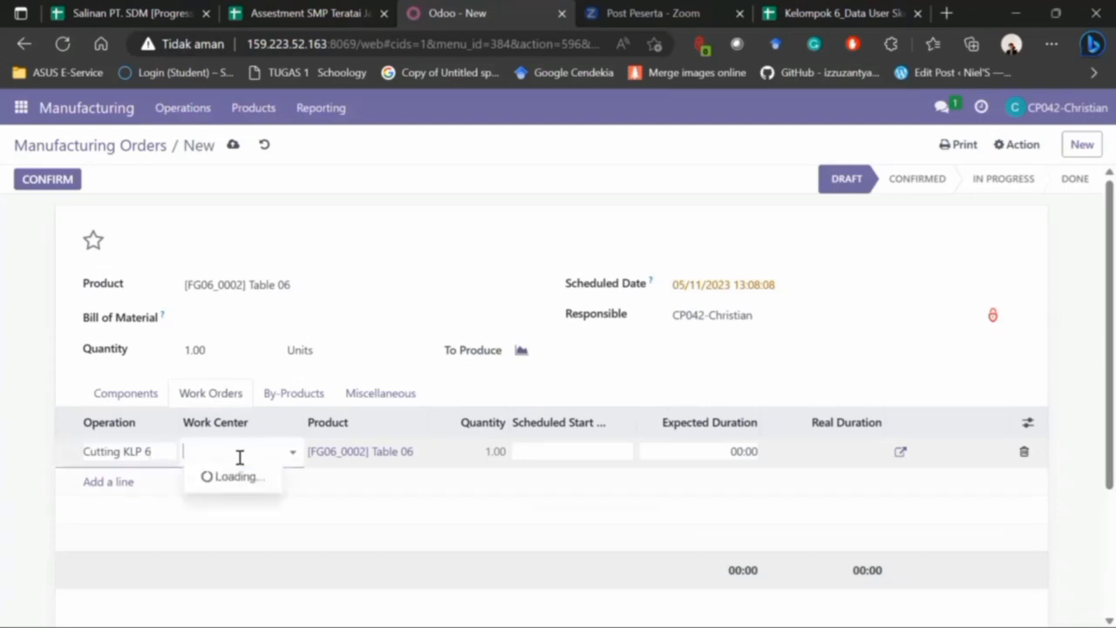
pyautogui.press('Down')
pyautogui.press('Return')
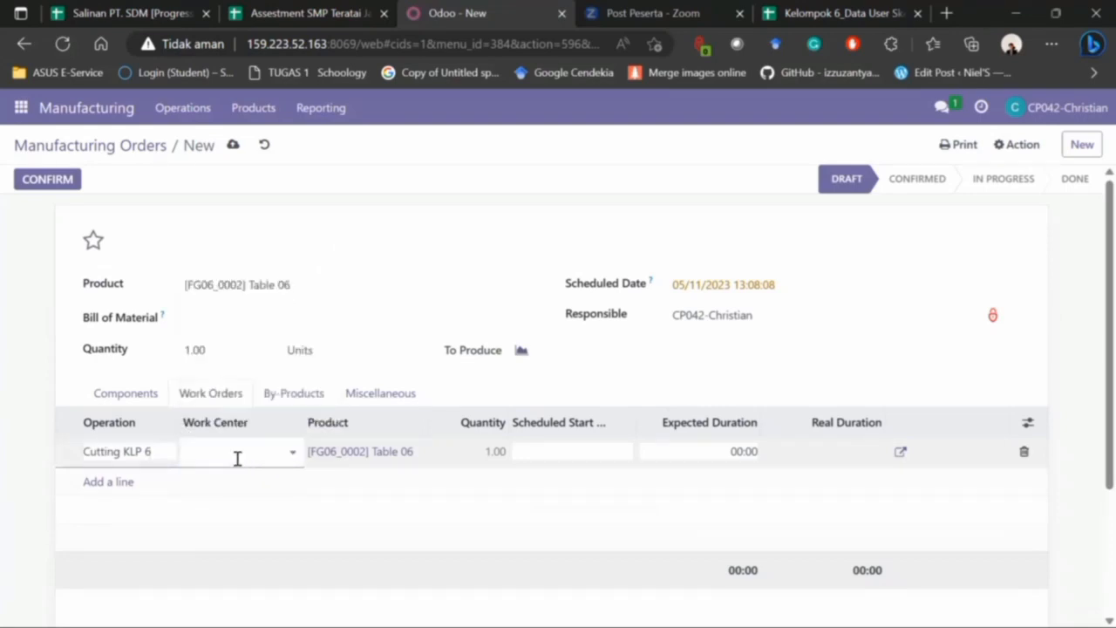
pyautogui.click(95, 483)
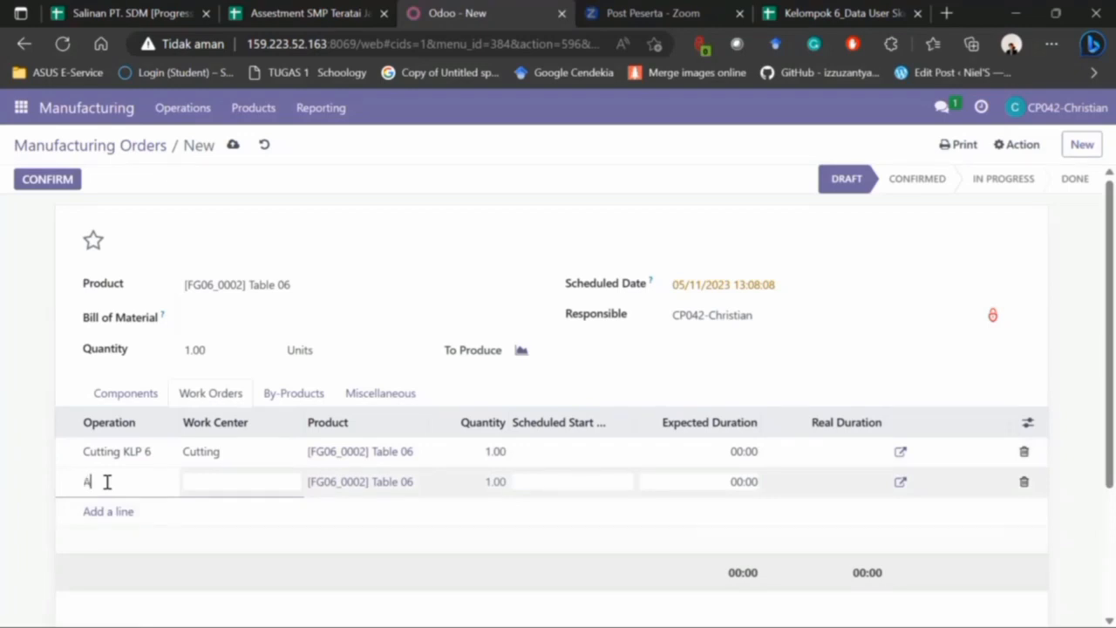
# - Add work order 'Assembly & Drill Station KLP 6' on the Assembly & Drill Station work center
pyautogui.write('Ass')
pyautogui.click(216, 479)
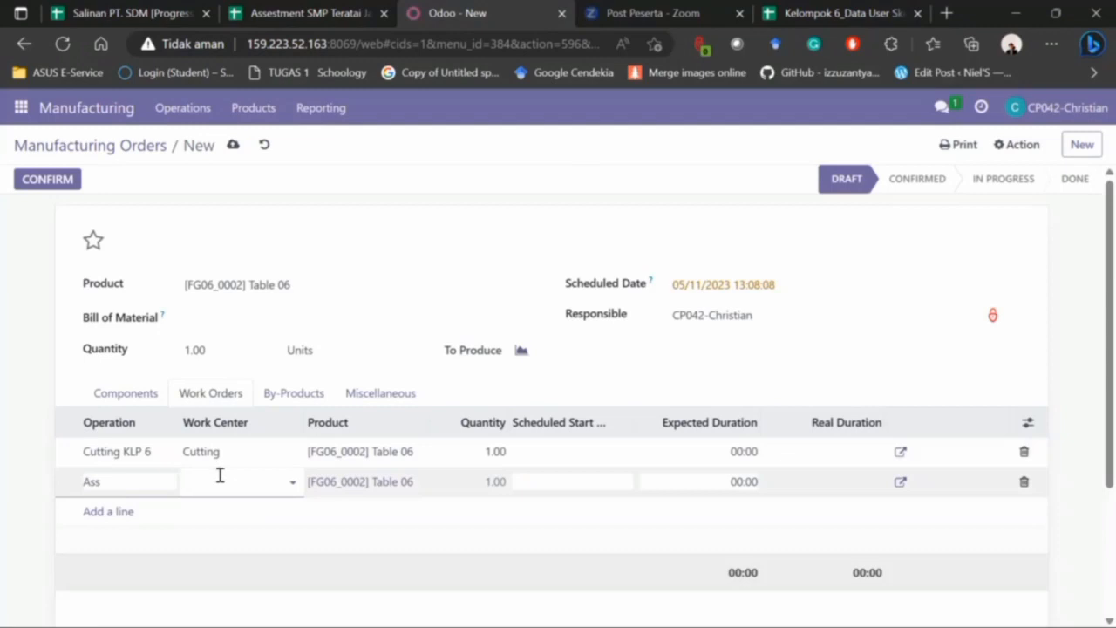
pyautogui.write('As')
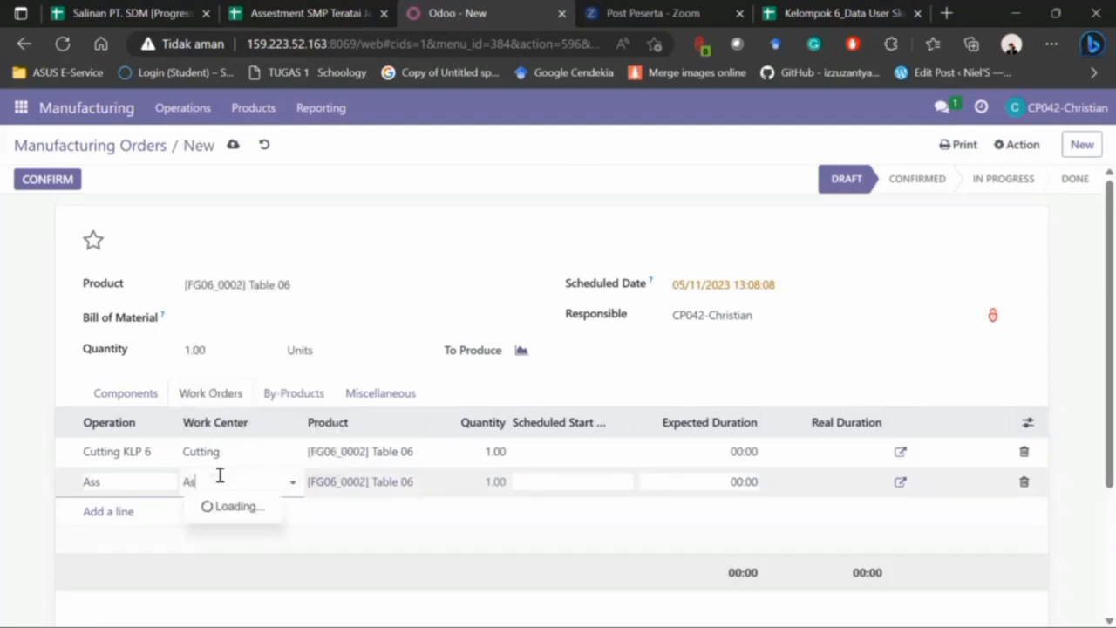
pyautogui.press('Down')
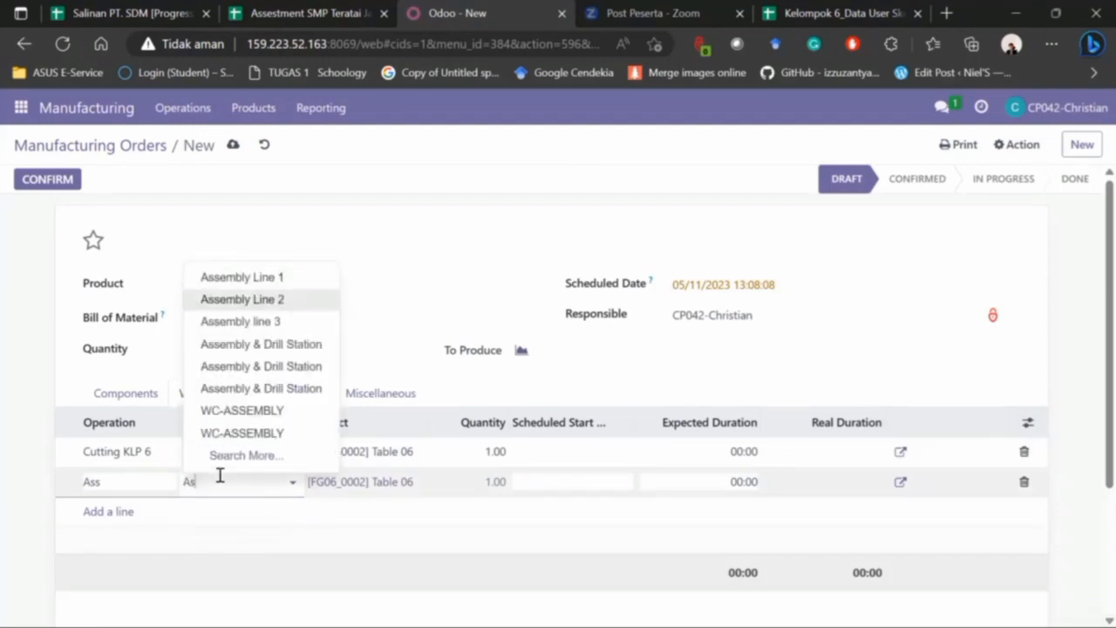
pyautogui.press('Down')
pyautogui.press('Down')
pyautogui.press('Return')
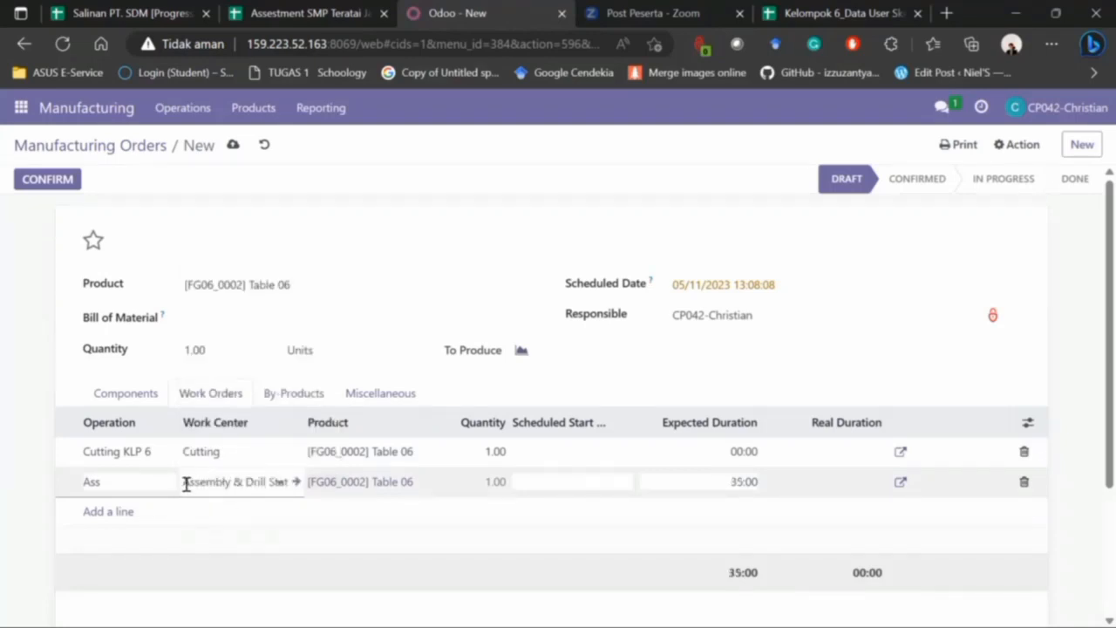
pyautogui.moveTo(186, 485); pyautogui.dragTo(340, 486)
pyautogui.hotkey('ctrl', 'c')
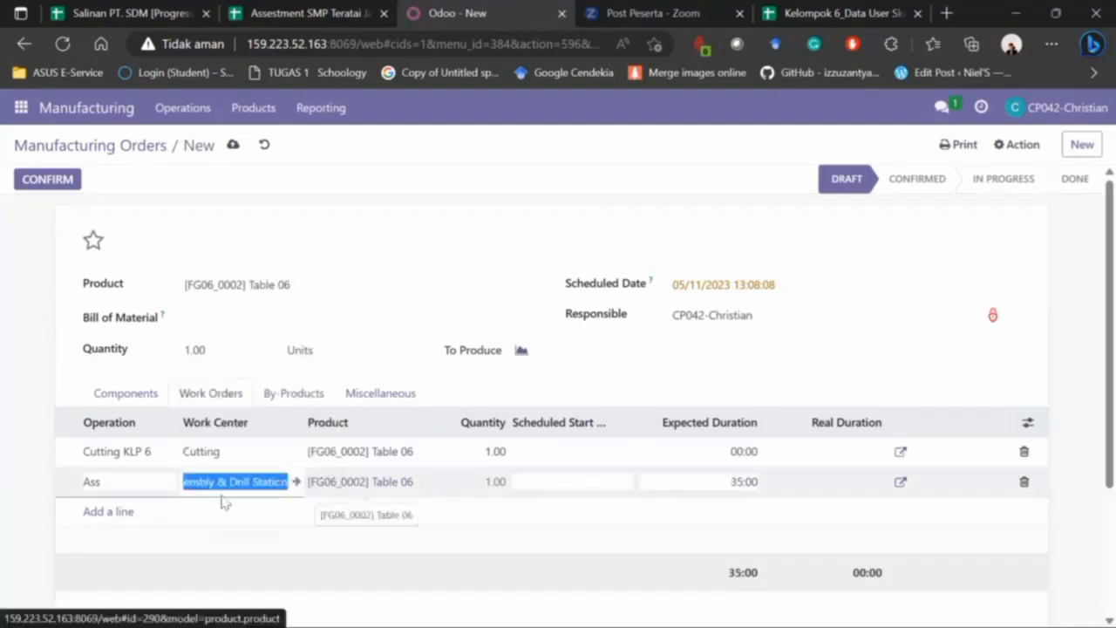
pyautogui.click(112, 492)
pyautogui.press('BackSpace')
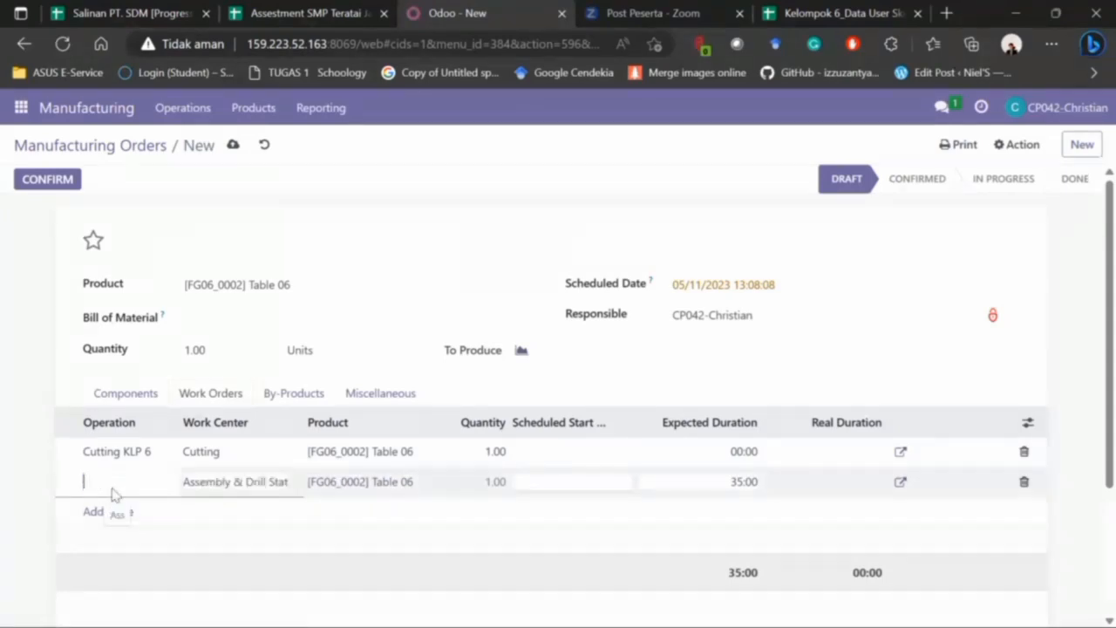
pyautogui.hotkey('ctrl', 'v')
pyautogui.write('KLP 6')
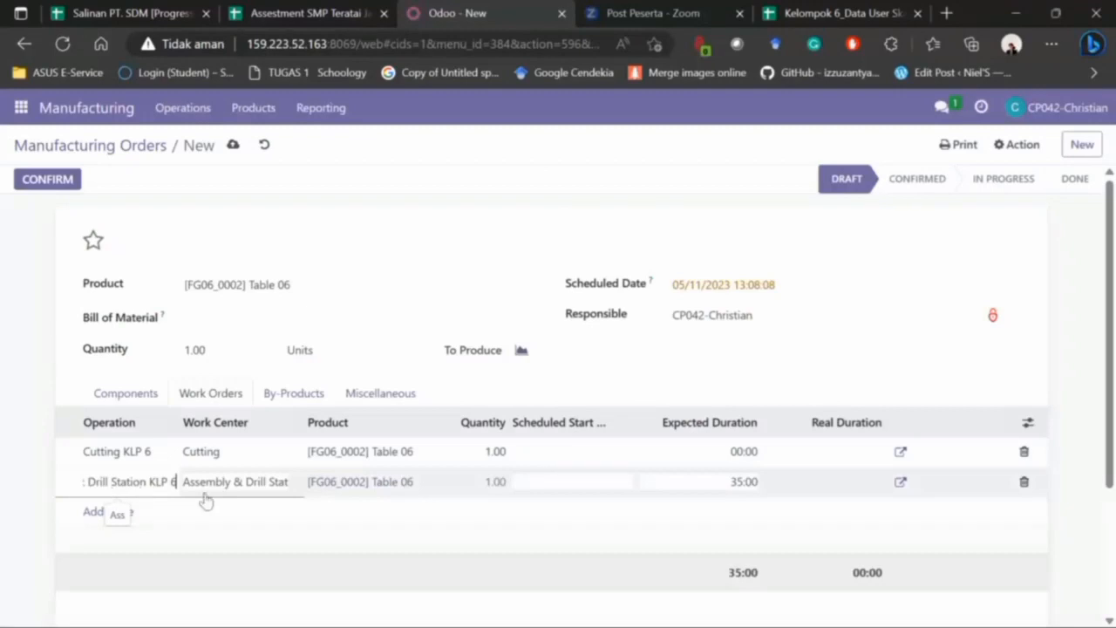
# - Add work order 'Finishing KLP 6' on the Varnish work center
pyautogui.click(106, 518)
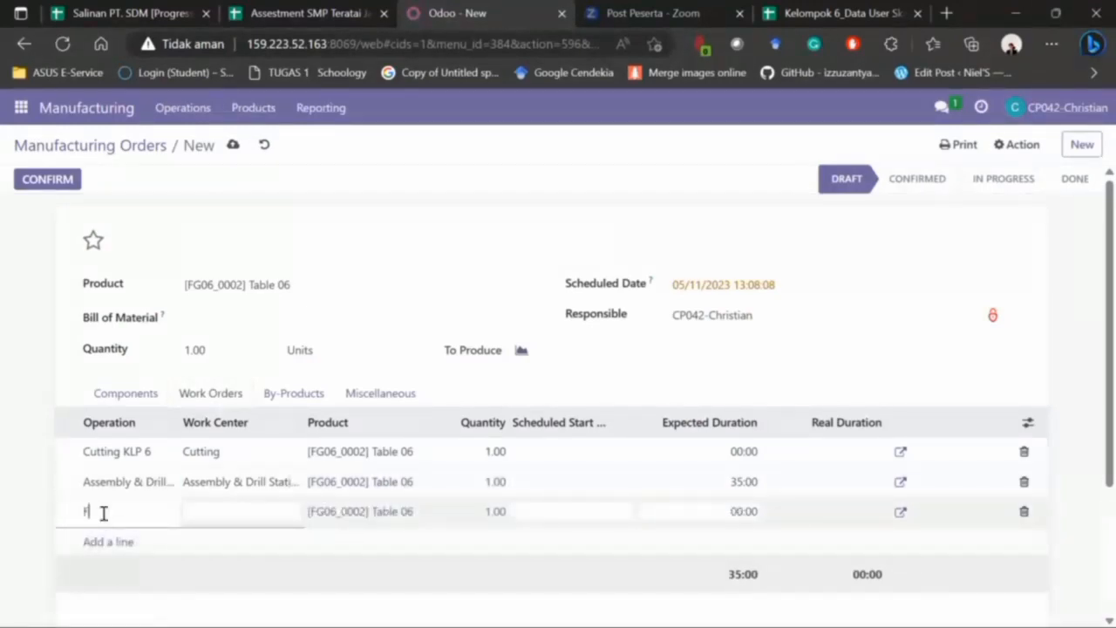
pyautogui.write('Finishing KLP 6')
pyautogui.click(227, 508)
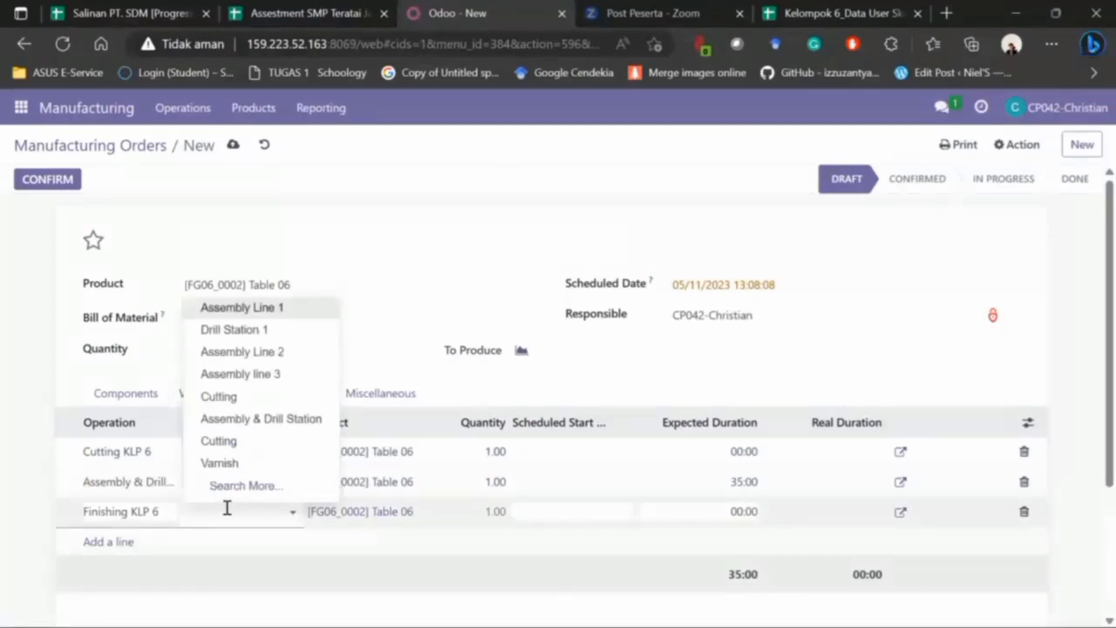
pyautogui.press('Down')
pyautogui.press('Down')
pyautogui.press('Down')
pyautogui.press('Down')
pyautogui.press('Down')
pyautogui.press('Down')
pyautogui.press('Down')
pyautogui.press('Return')
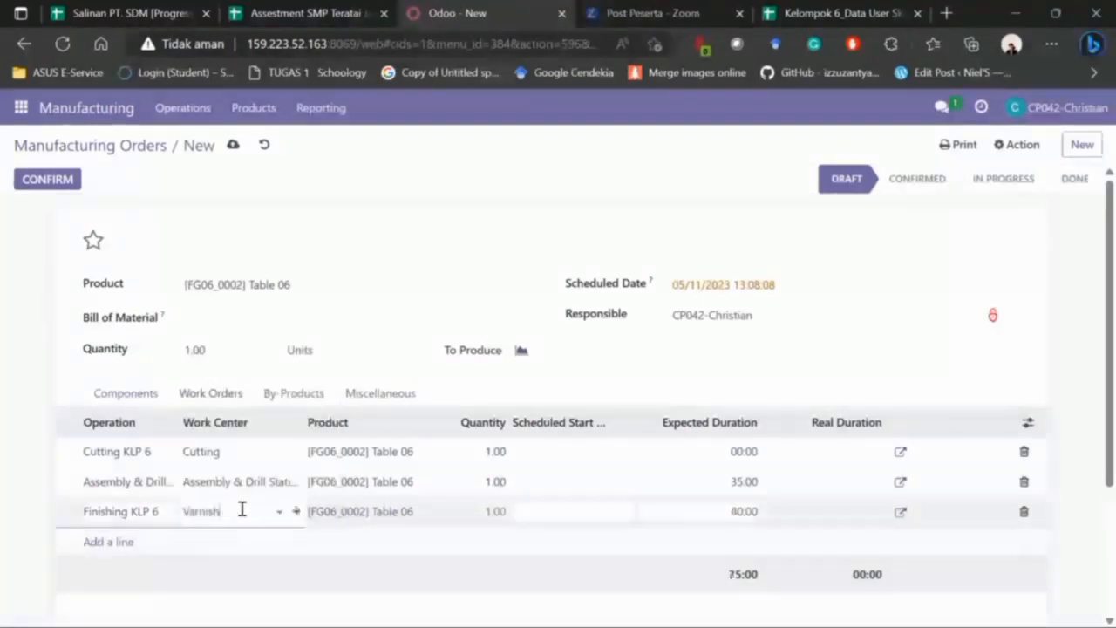
# - Set the three work orders' expected durations to 05:00, 10:00 and 05:00
pyautogui.click(742, 452)
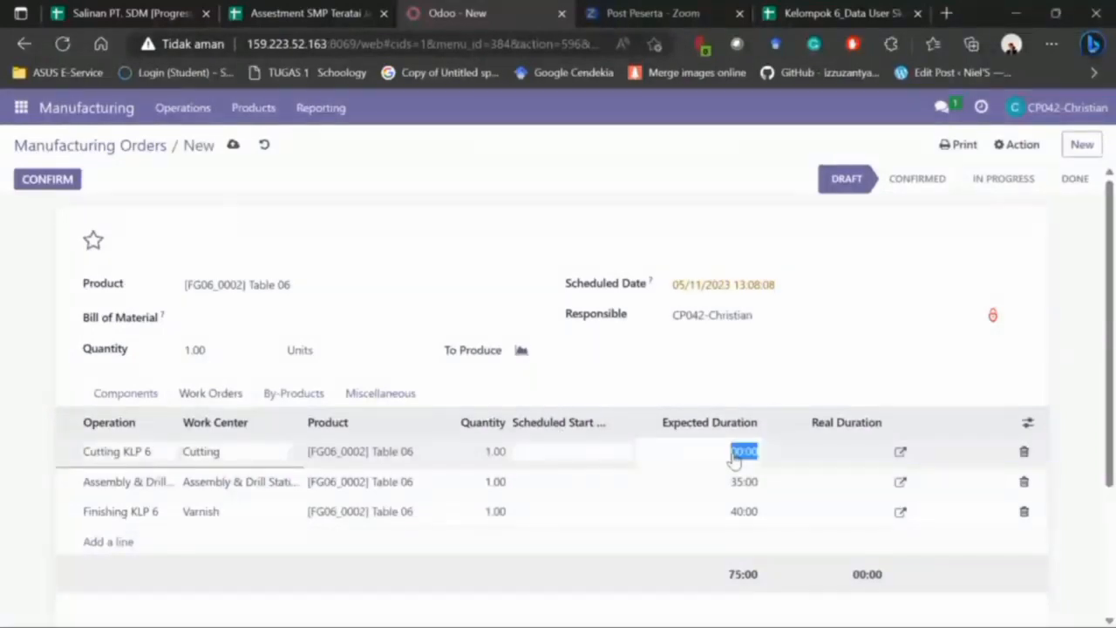
pyautogui.write('5')
pyautogui.click(743, 483)
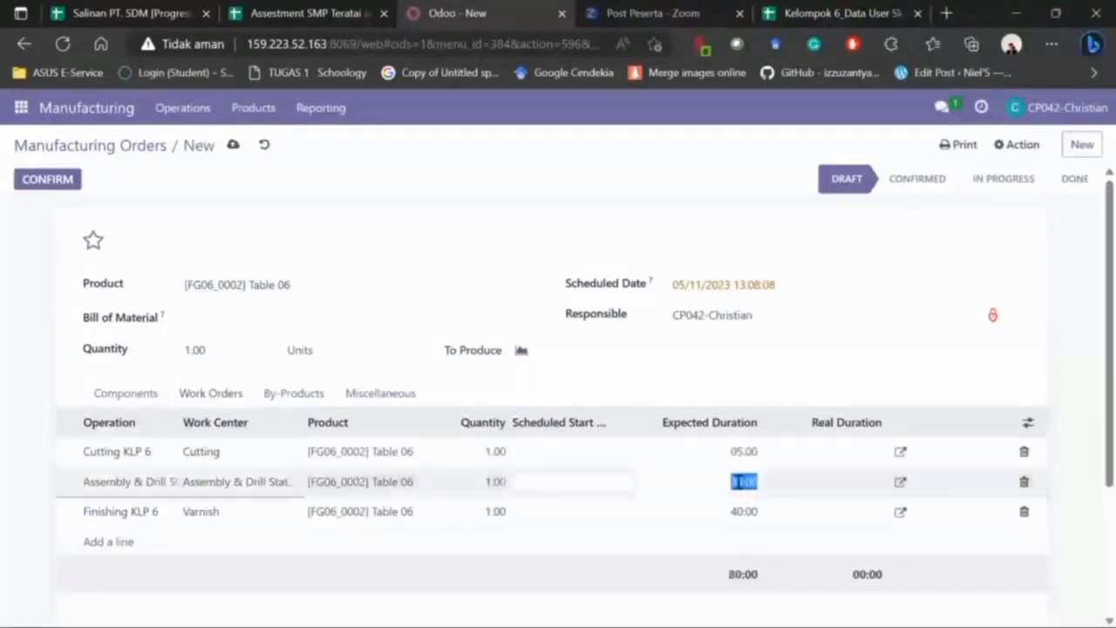
pyautogui.write('10')
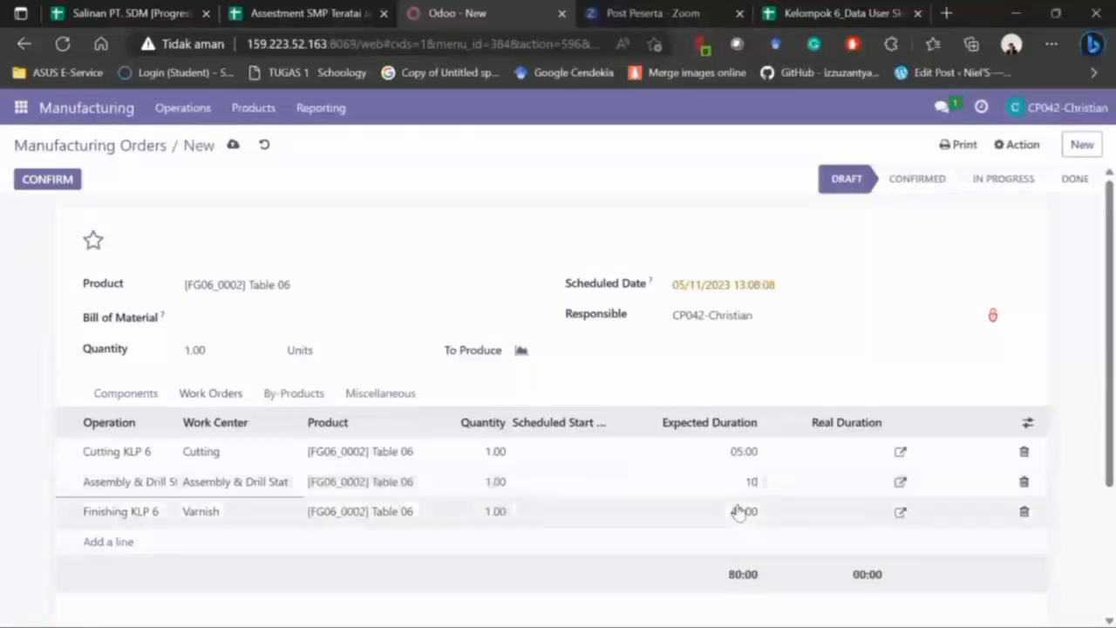
pyautogui.click(738, 509)
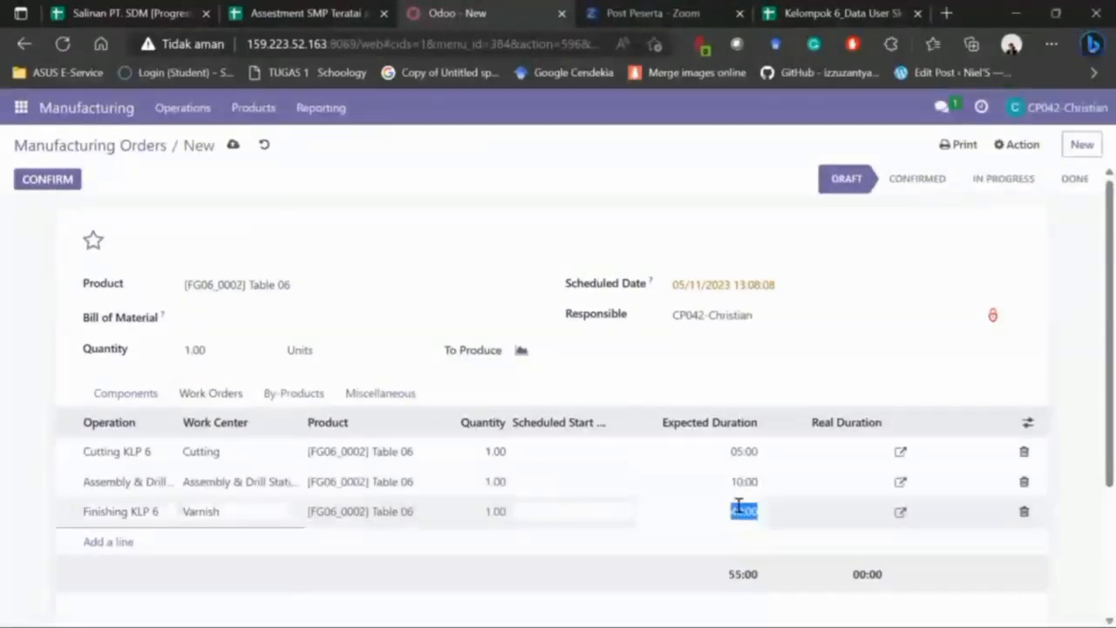
pyautogui.write('5')
pyautogui.click(13, 404)
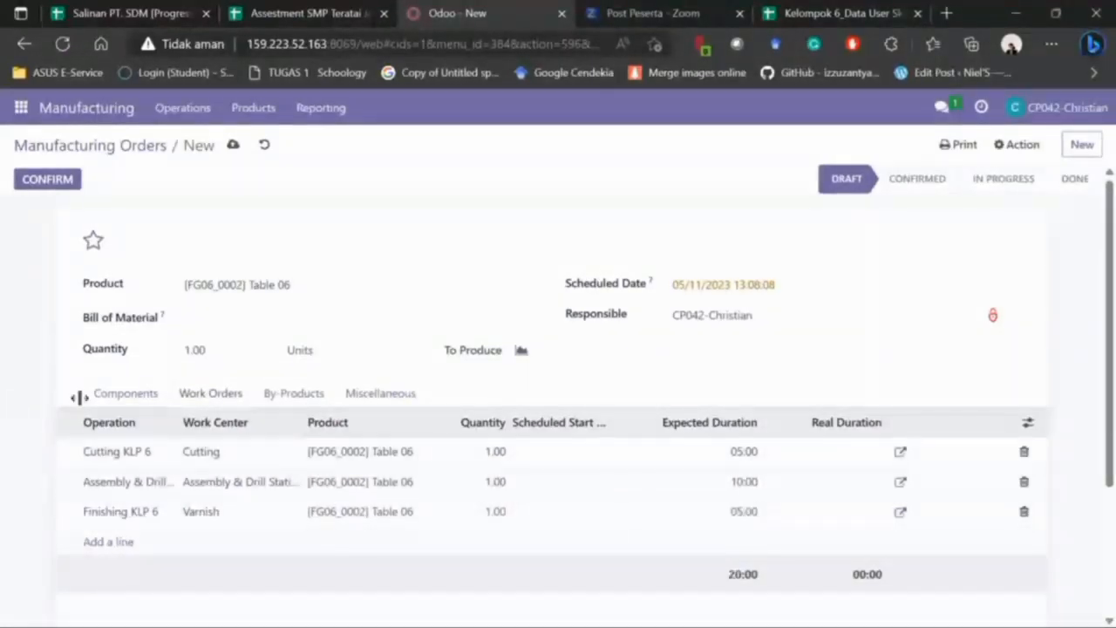
# - Confirm the Table 06 order from the Components tab as WH/MO/00221, all four components Available
pyautogui.click(129, 395)
pyautogui.scroll(-2, 1090, 442)
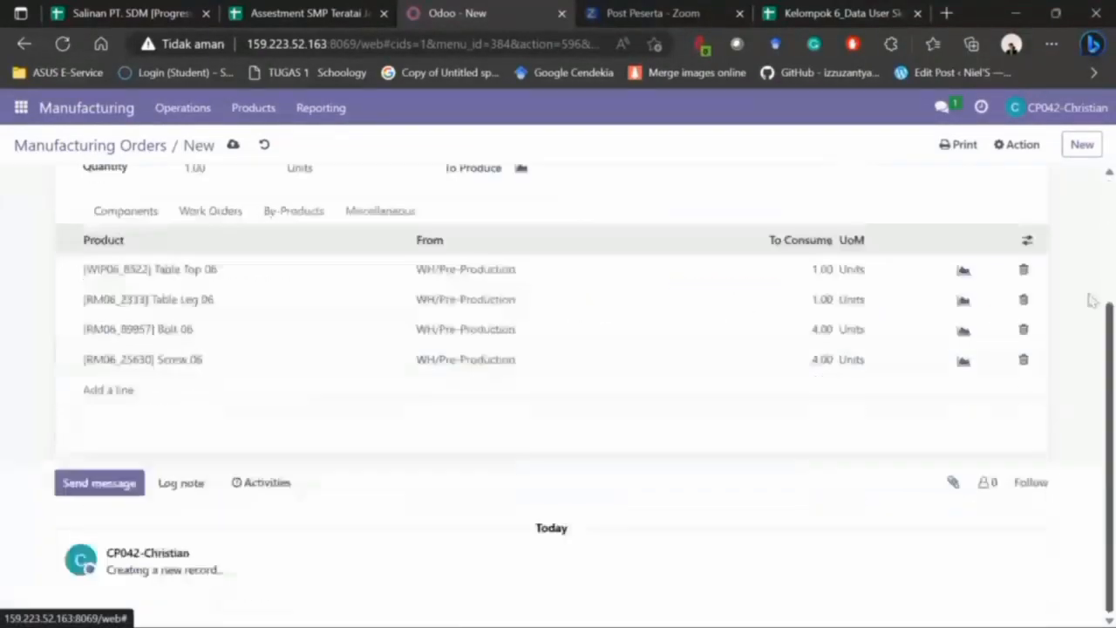
pyautogui.scroll(2, 1092, 300)
pyautogui.scroll(1, 361, 217)
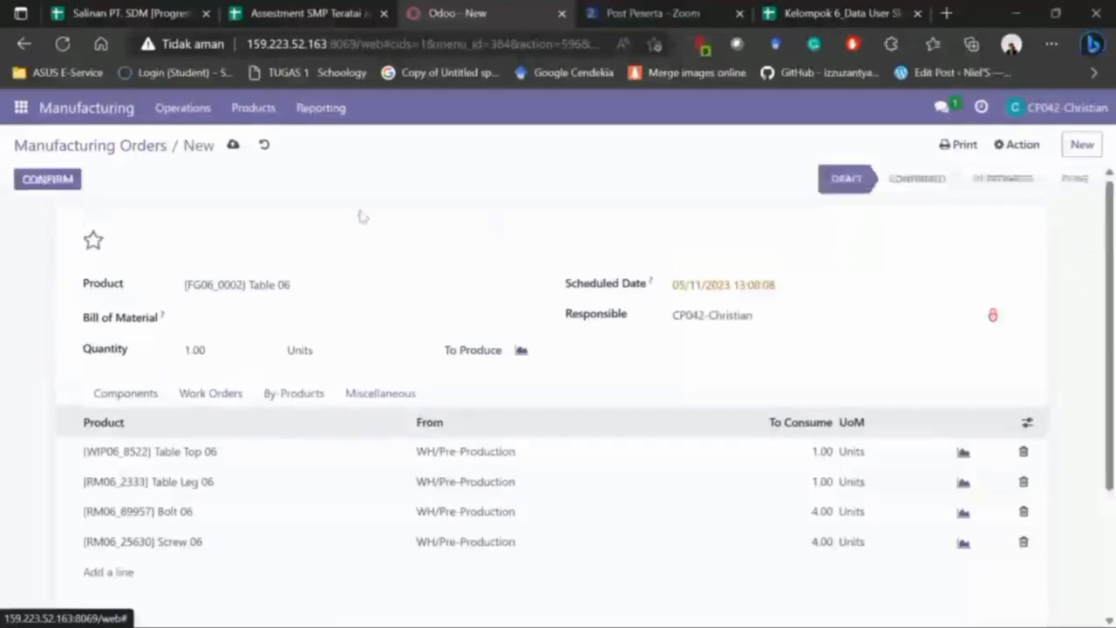
pyautogui.click(48, 181)
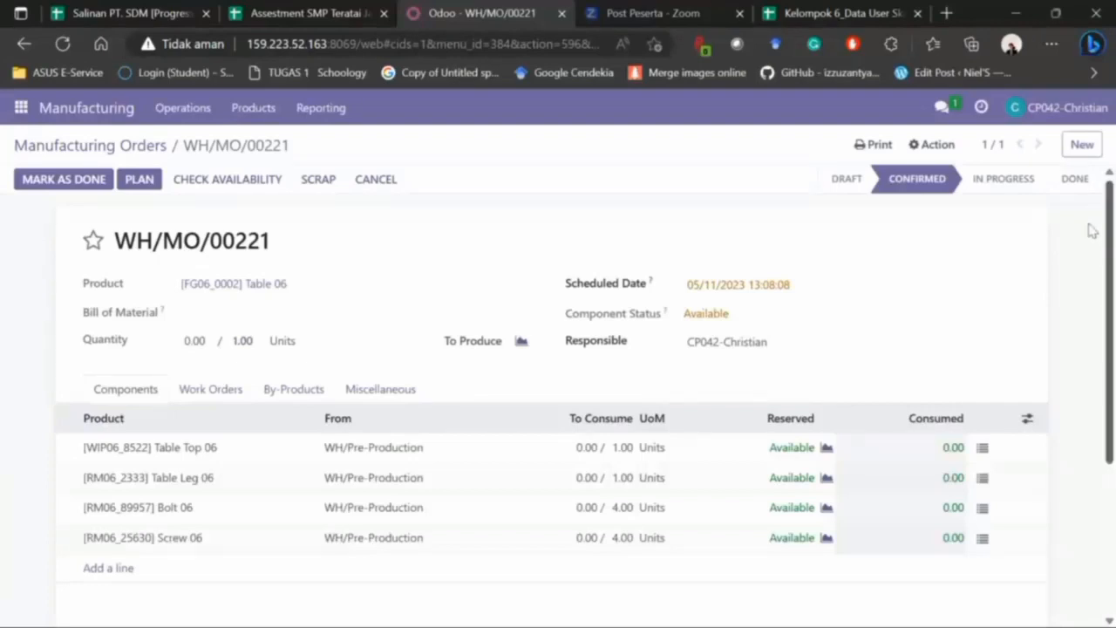
pyautogui.scroll(-3, 1092, 495)
pyautogui.scroll(3, 1092, 496)
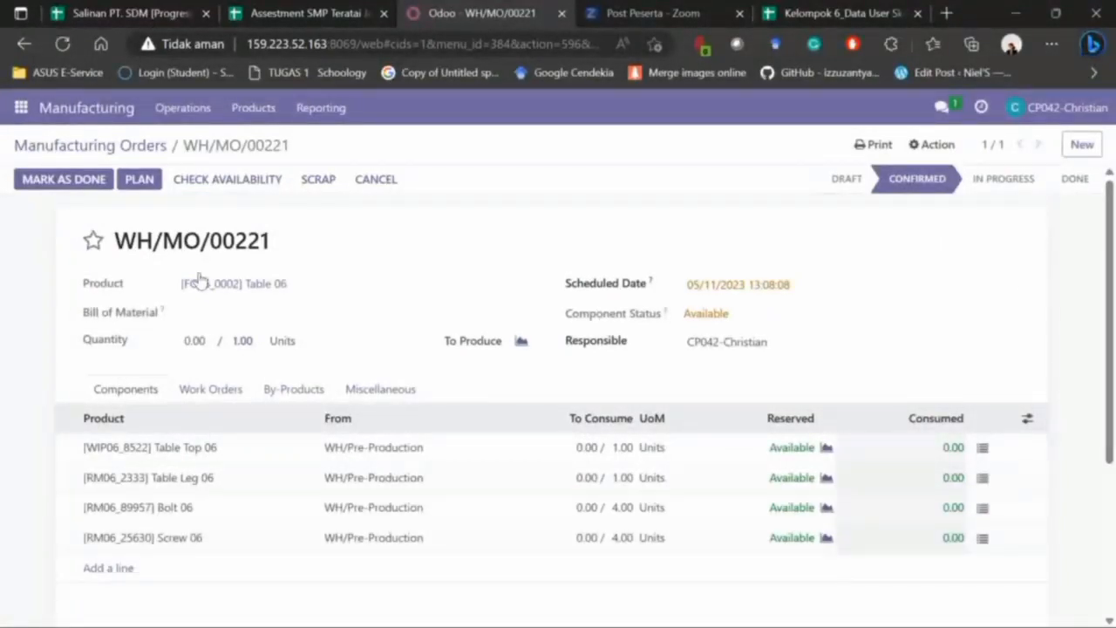
# - Print WH/MO/00221's Production Order PDF and show the downloaded file in its folder
pyautogui.click(207, 182)
pyautogui.click(869, 148)
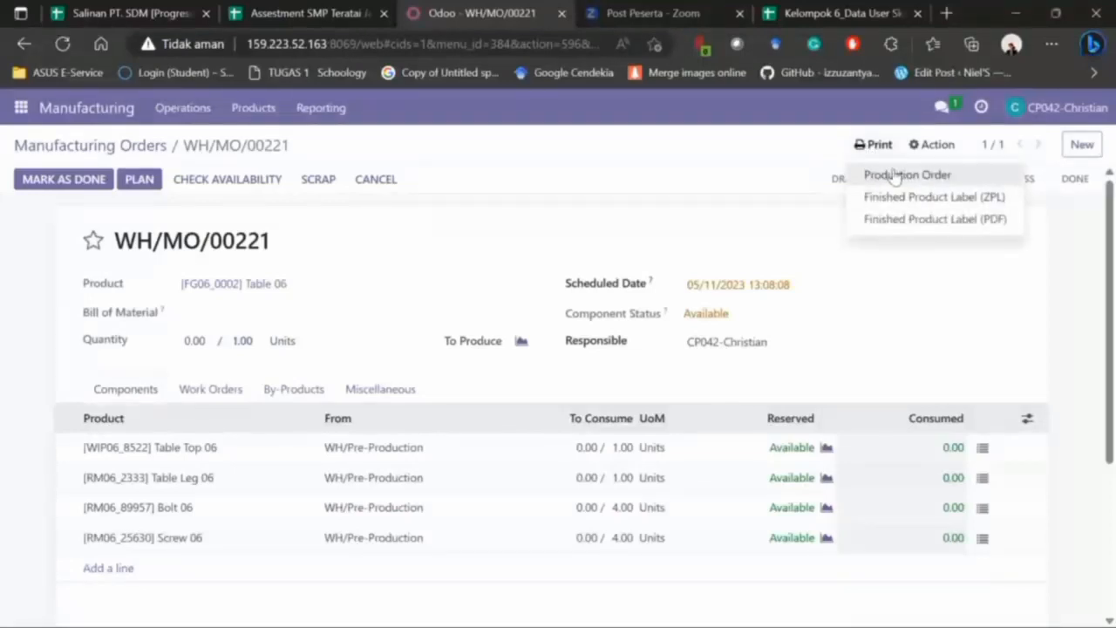
pyautogui.click(899, 175)
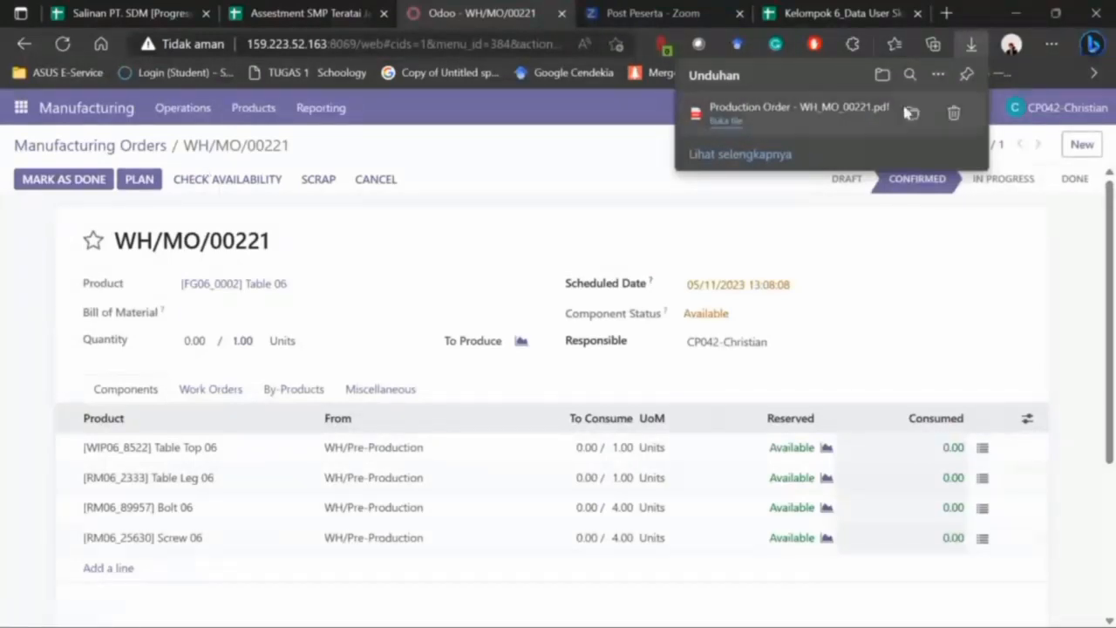
pyautogui.click(911, 114)
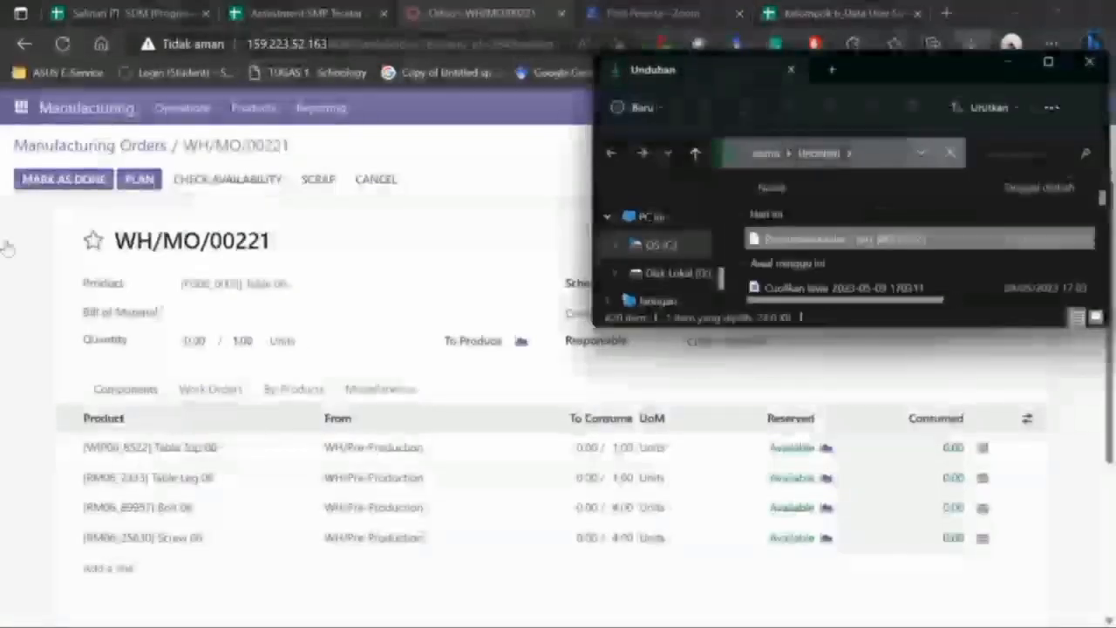
# - Start a new direct message and enter the colleague's name, checked against cell B3 of the user sheet
pyautogui.click(30, 324)
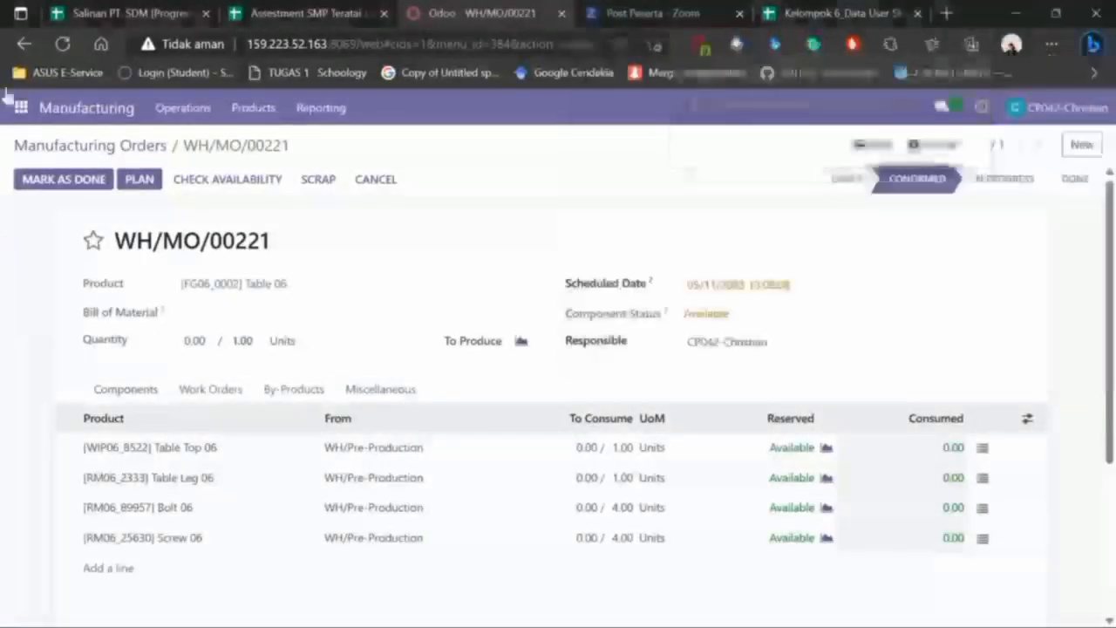
pyautogui.click(21, 107)
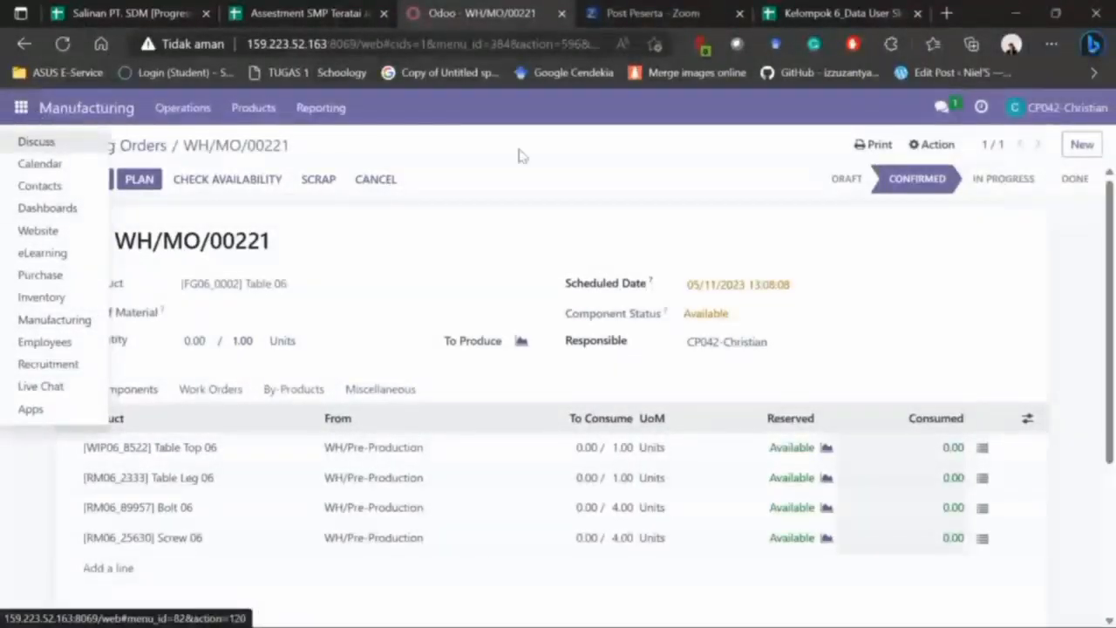
pyautogui.click(956, 108)
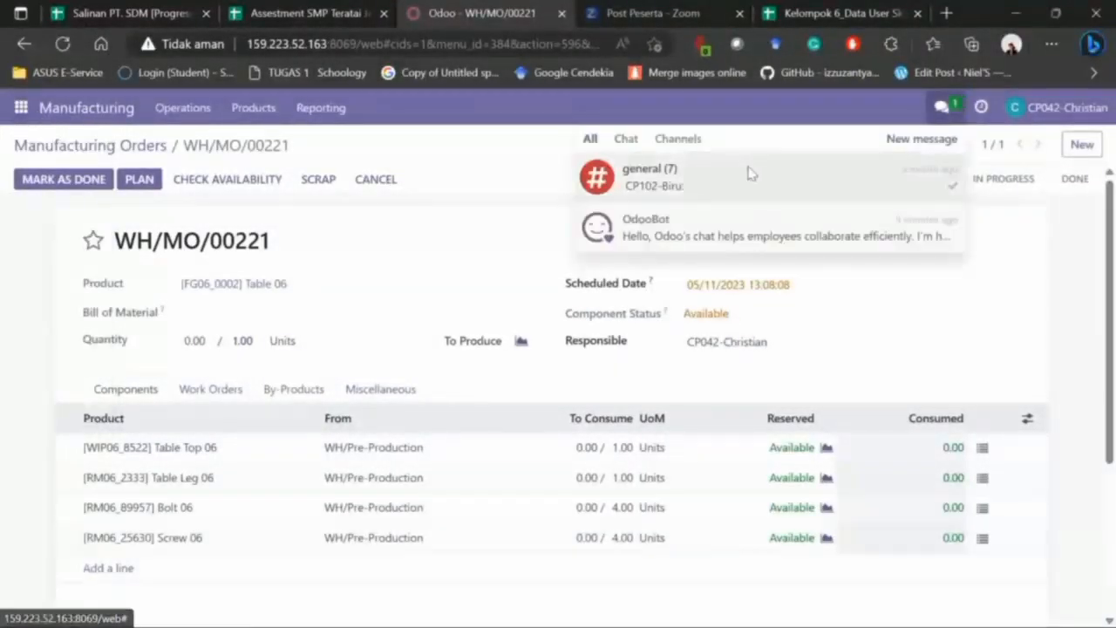
pyautogui.click(912, 141)
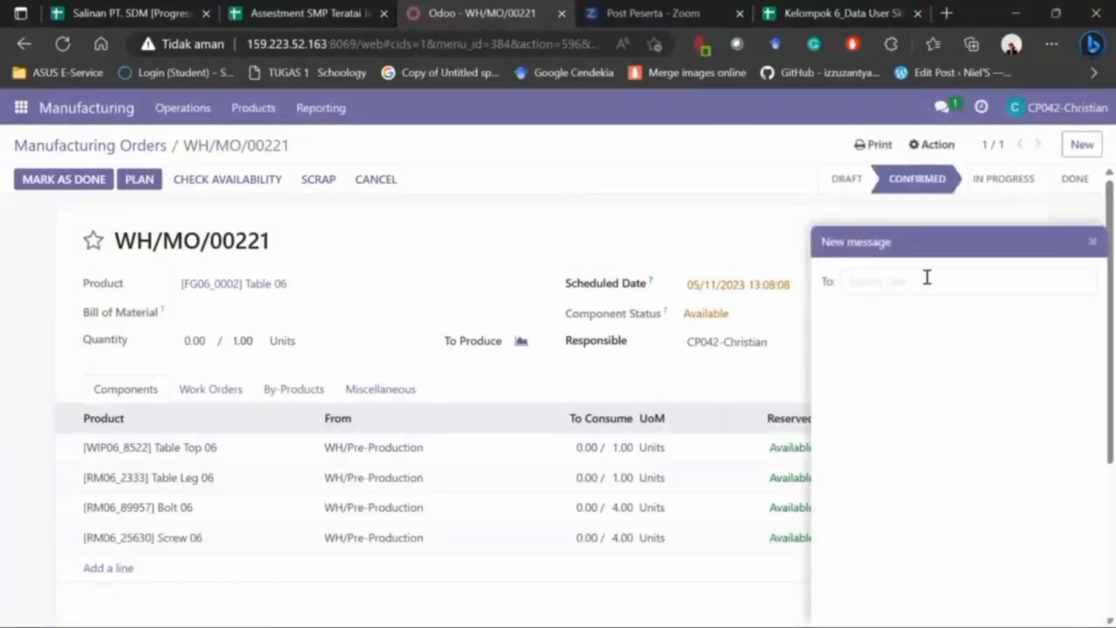
pyautogui.click(831, 7)
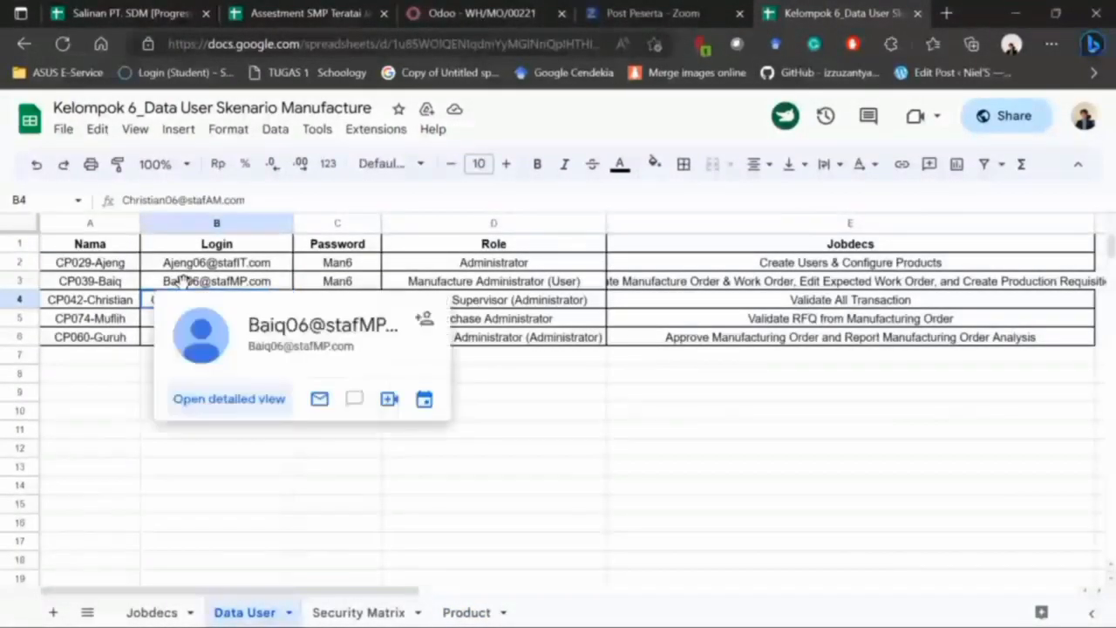
pyautogui.click(183, 281)
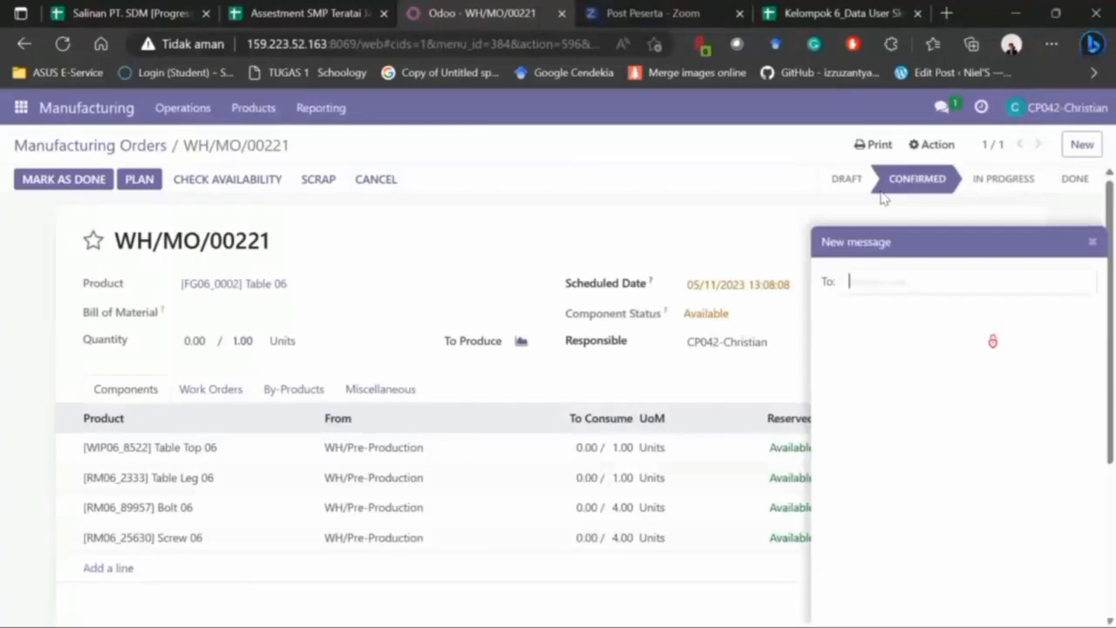
pyautogui.write('Baiq')
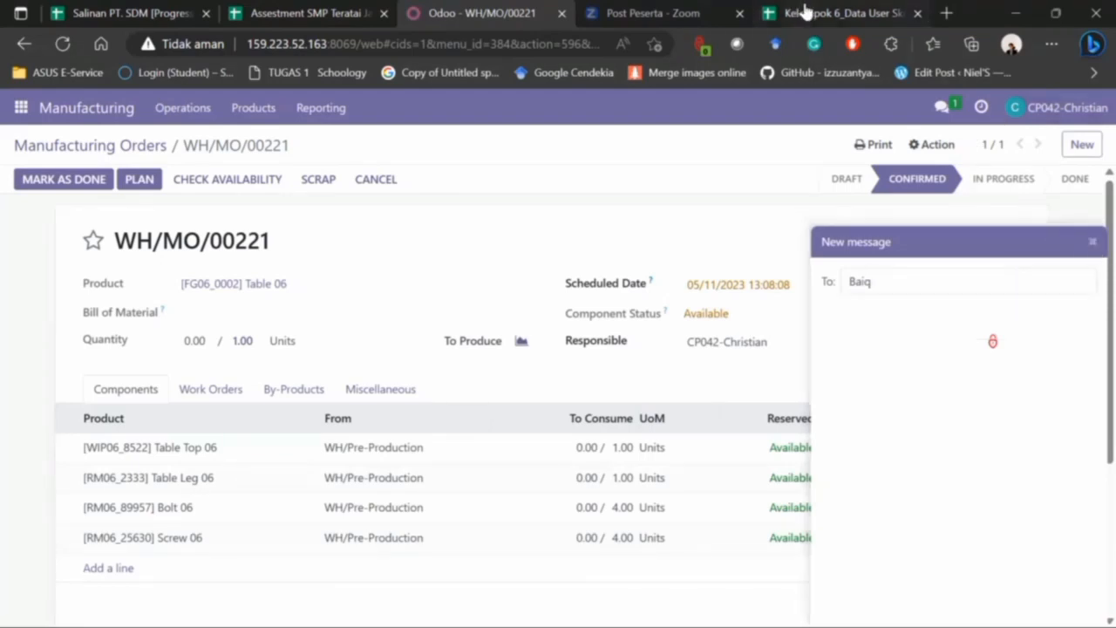
# - Select the correct colleague as the chat recipient and minimize the new chat window
pyautogui.click(767, 10)
pyautogui.click(663, 10)
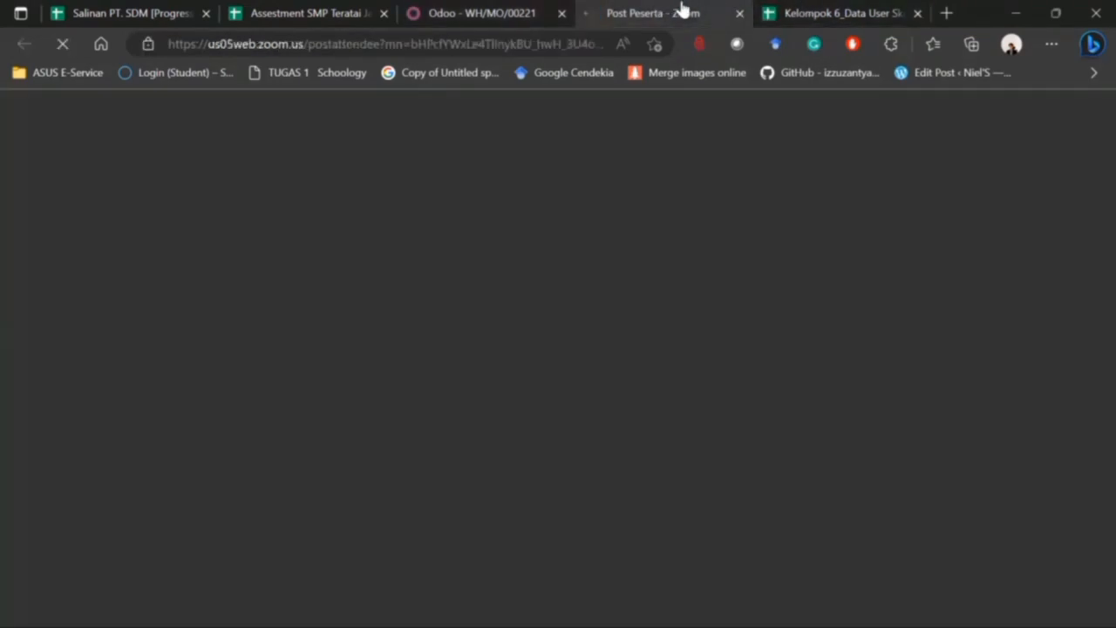
pyautogui.click(857, 15)
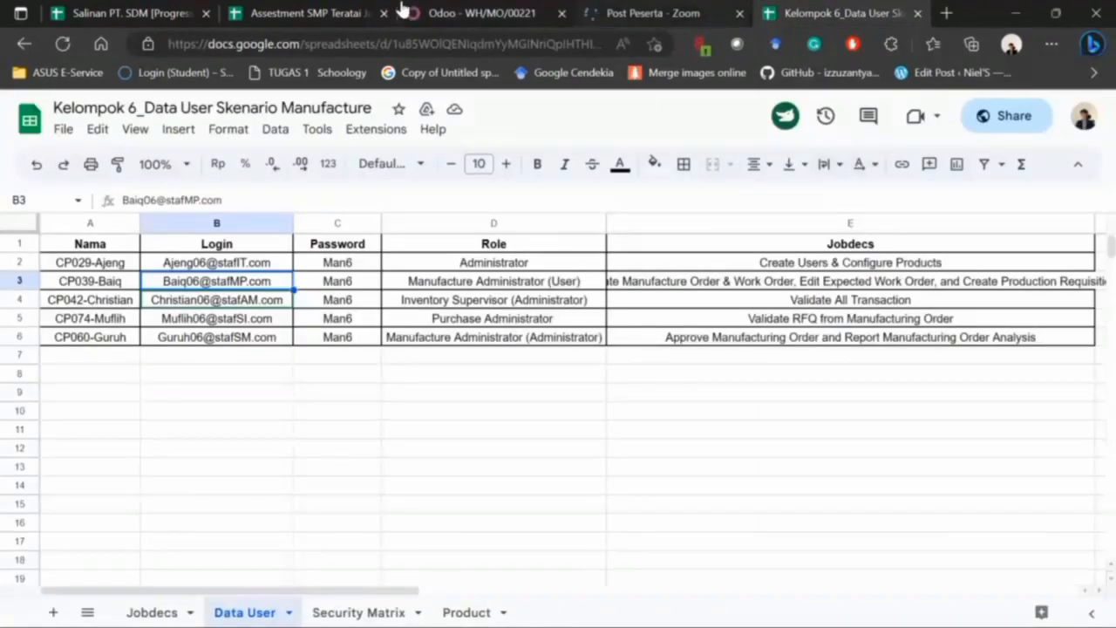
pyautogui.click(448, 13)
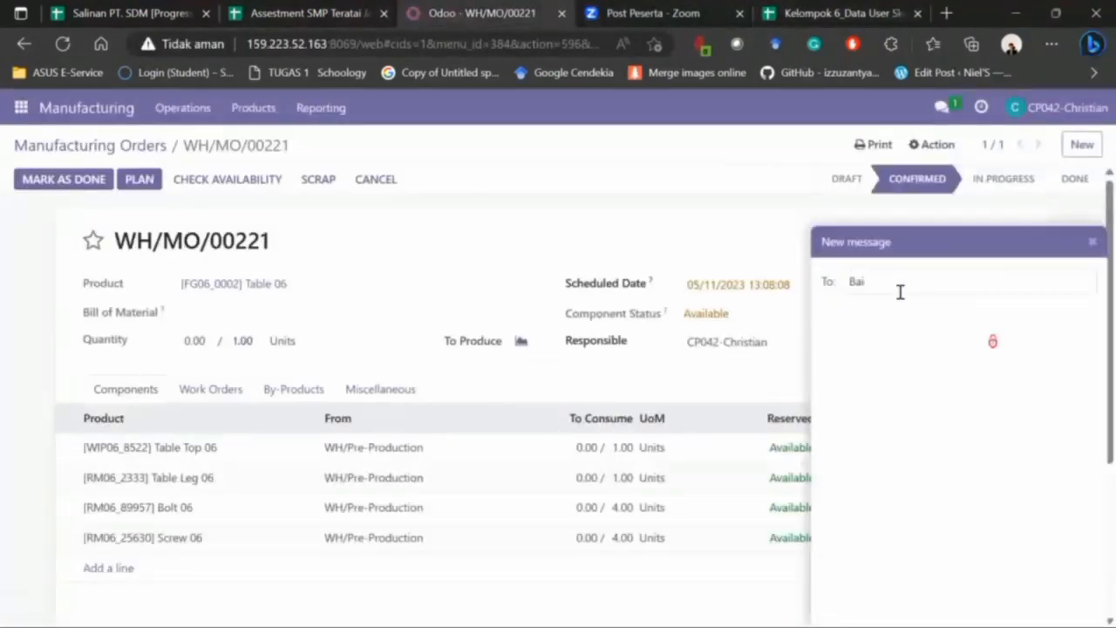
pyautogui.press('BackSpace')
pyautogui.write('B')
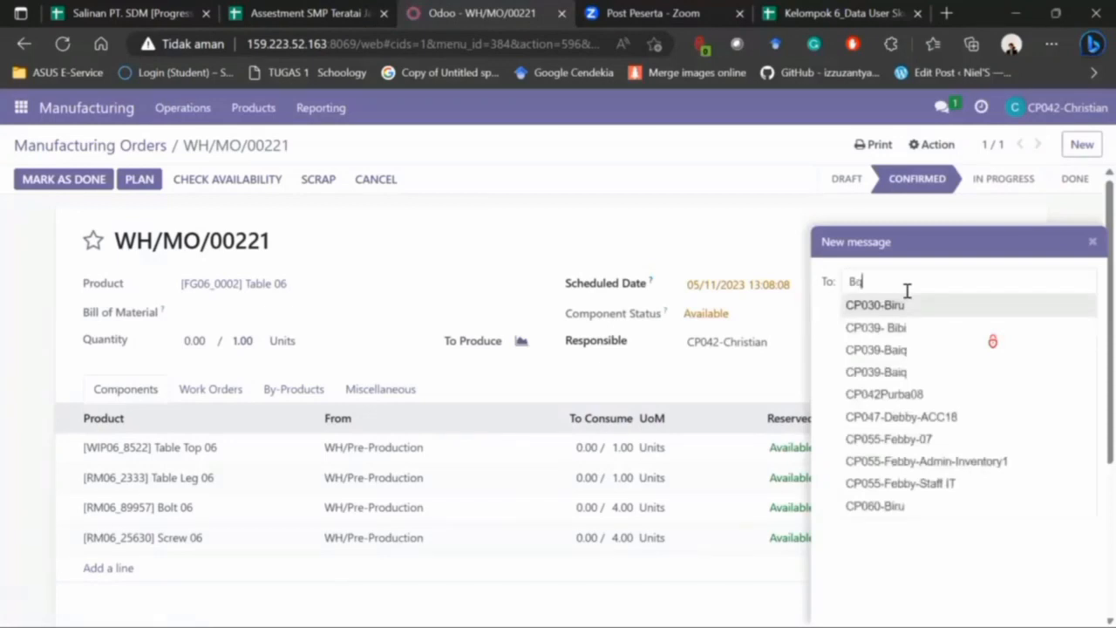
pyautogui.press('BackSpace')
pyautogui.press('Down')
pyautogui.press('Down')
pyautogui.press('Down')
pyautogui.press('Return')
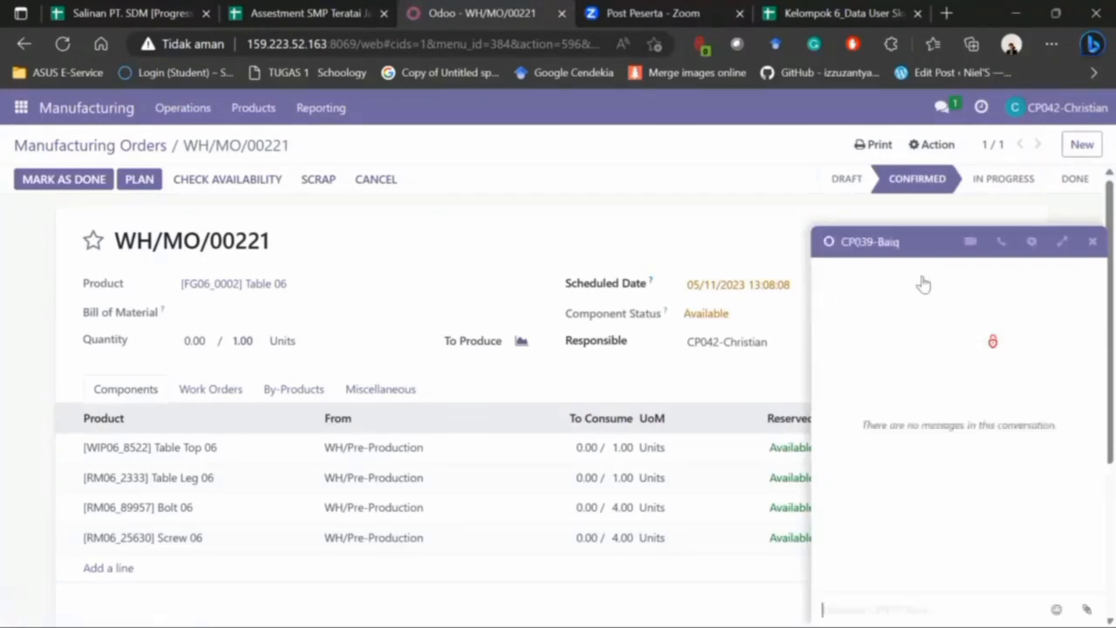
pyautogui.click(1066, 246)
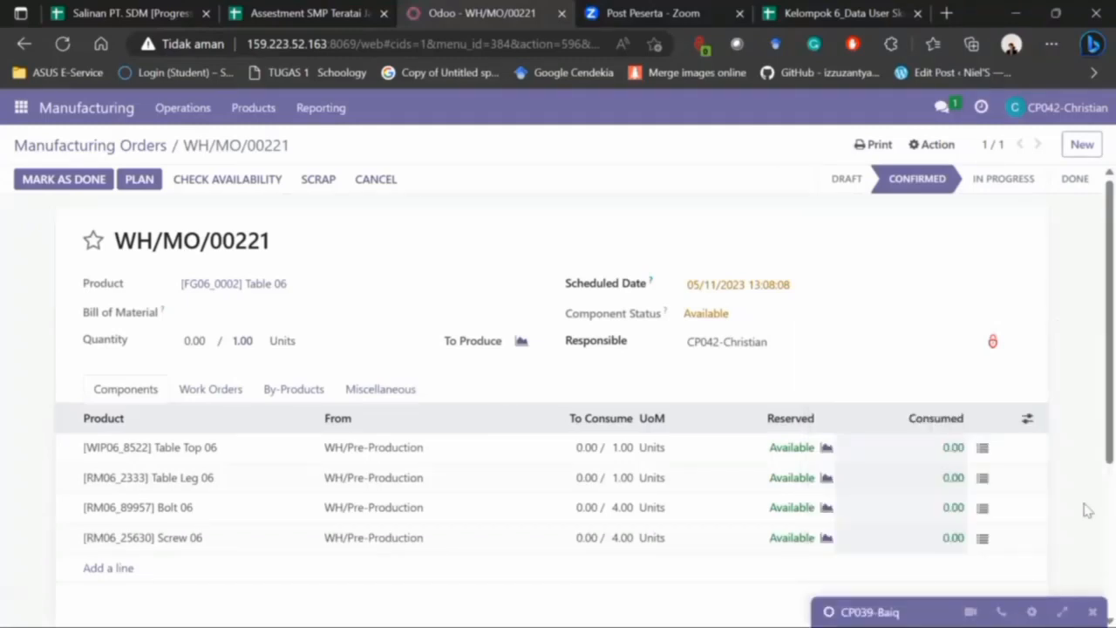
# - In full Discuss, draft an Indonesian message asking the colleague for an RFQ based on the Manufacturing Order
pyautogui.click(1063, 612)
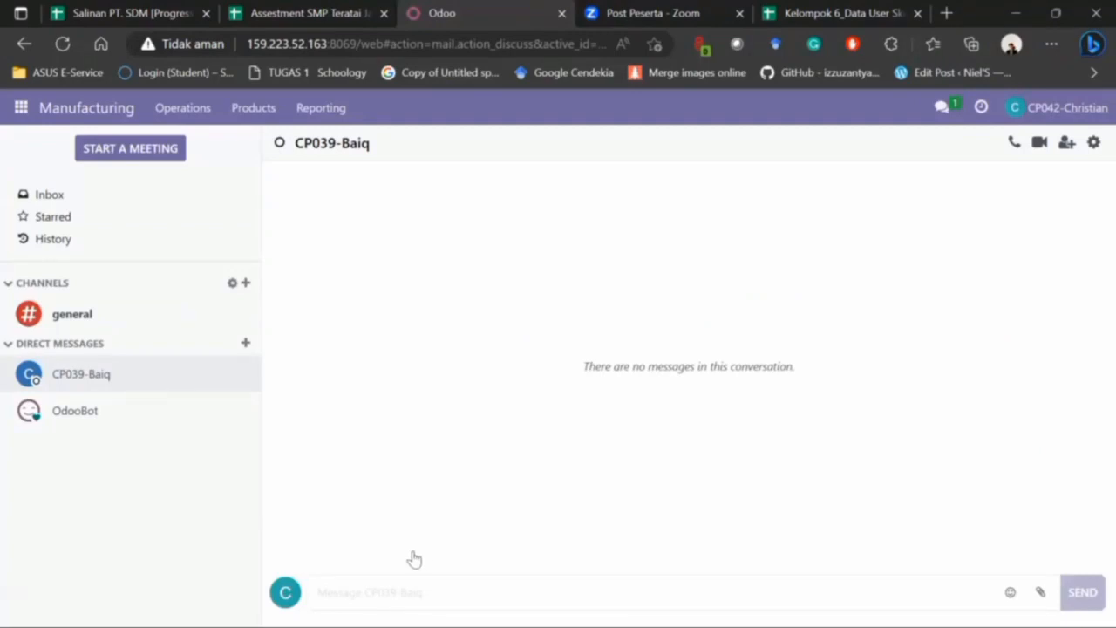
pyautogui.write('H')
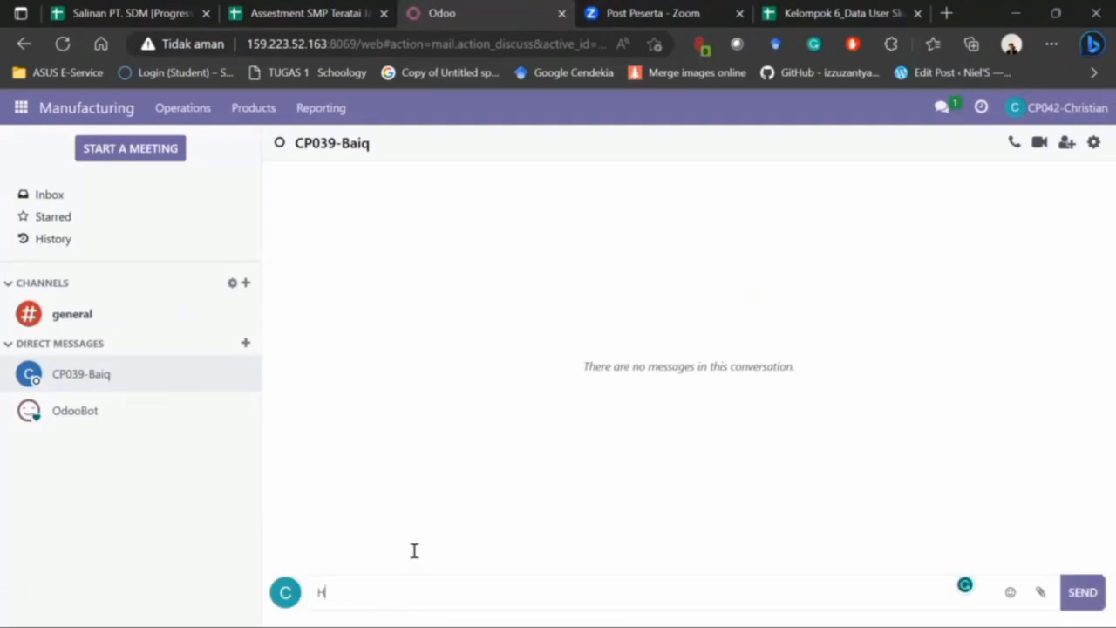
pyautogui.write('alo Risya ini saya ')
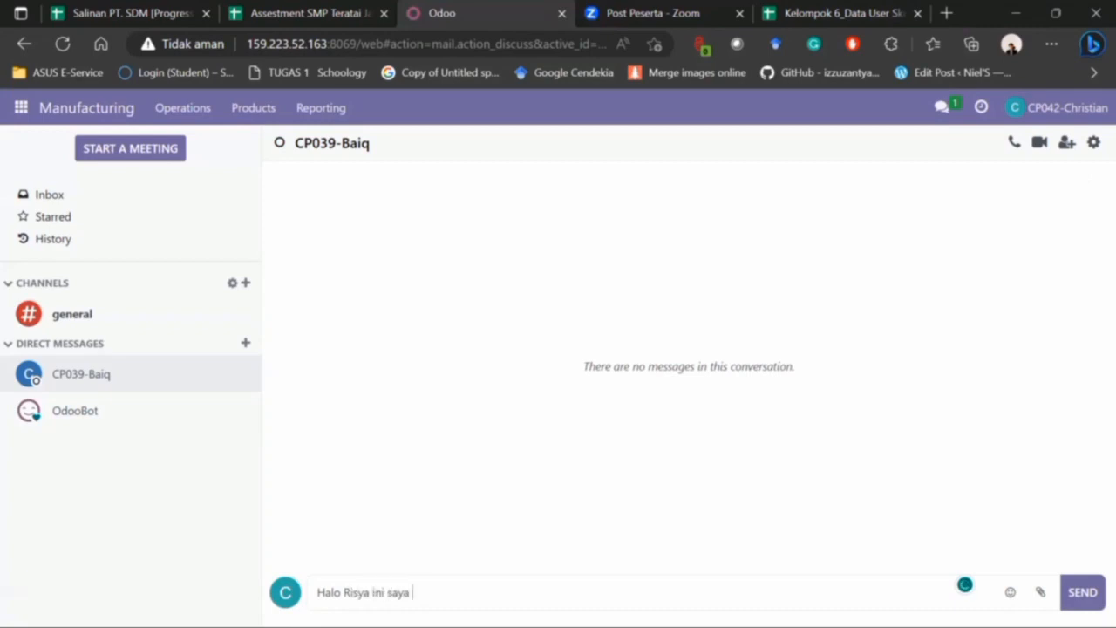
pyautogui.write('minta tolong untuk')
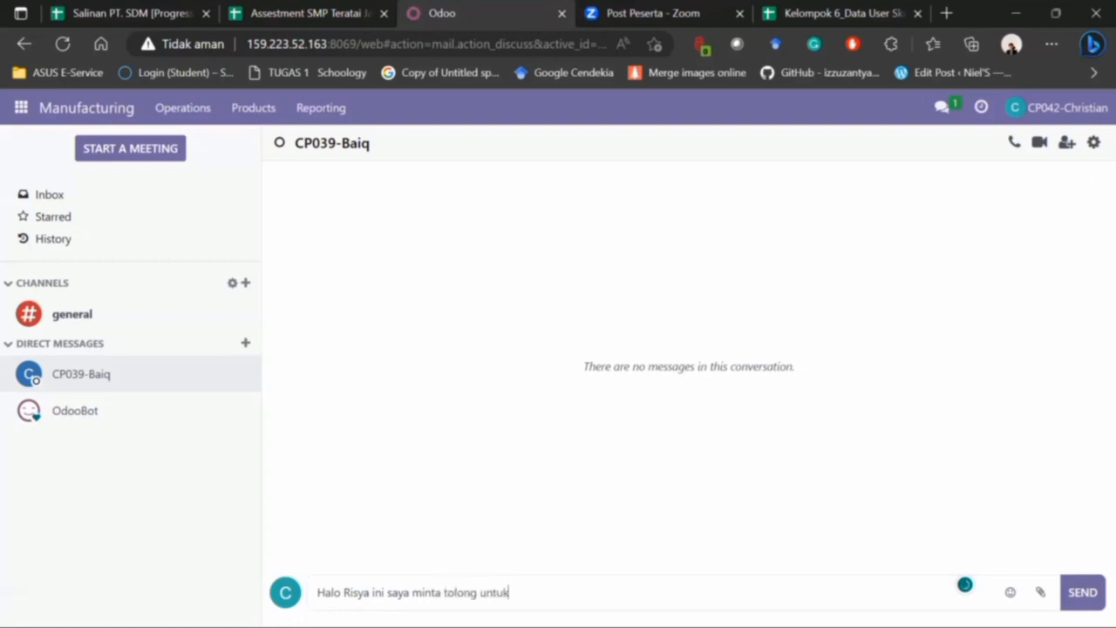
pyautogui.write(' dibuatkan RFQ')
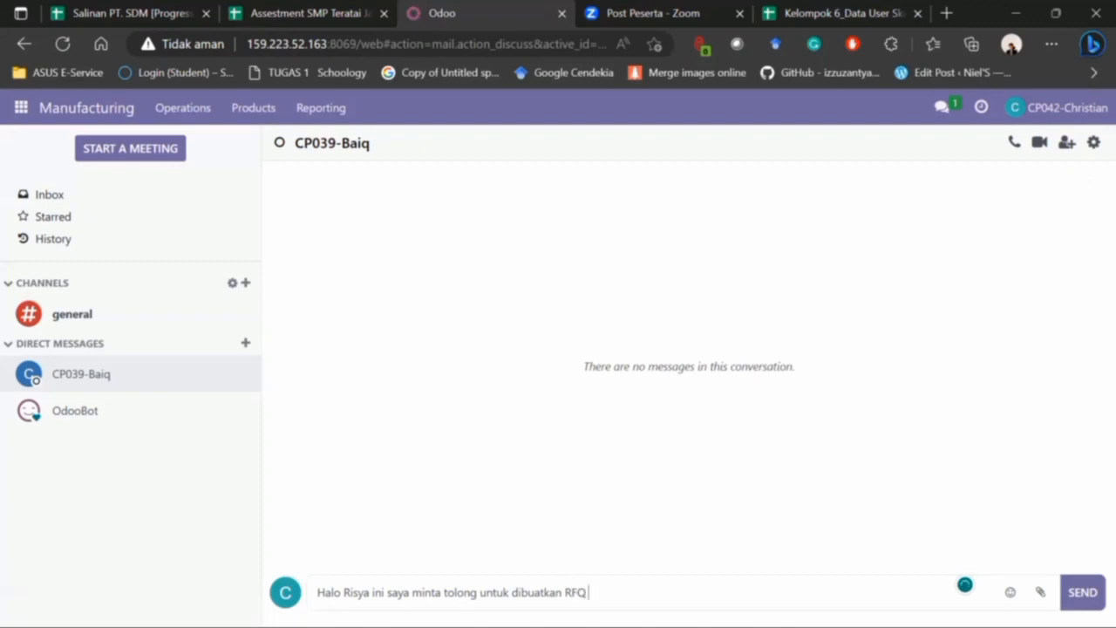
pyautogui.write(' berdasarkan doku')
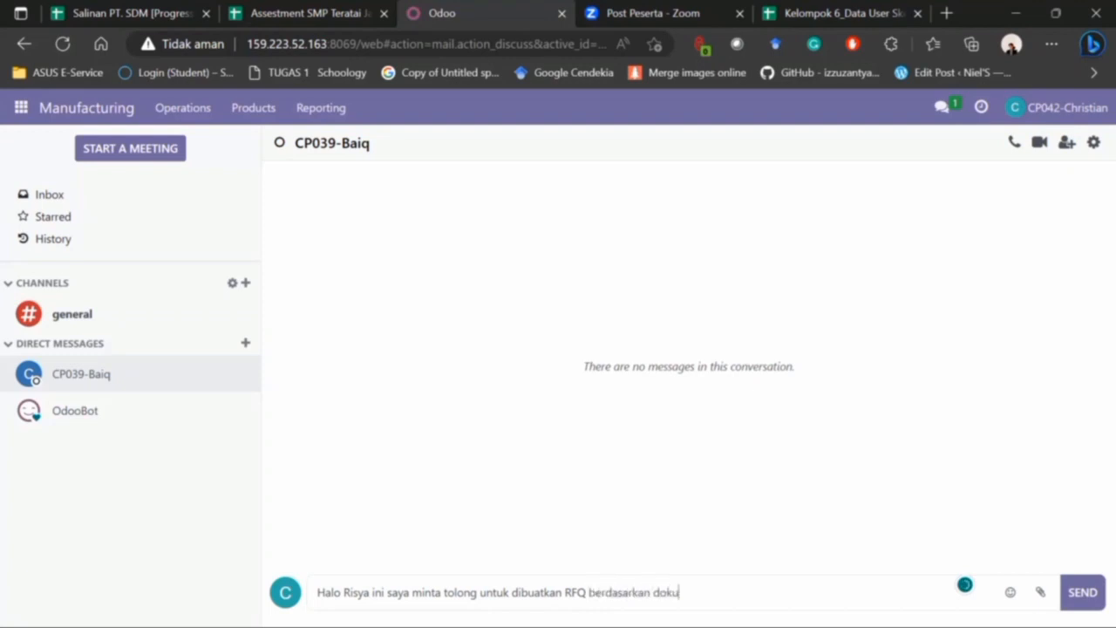
pyautogui.write('men Manufacturing O')
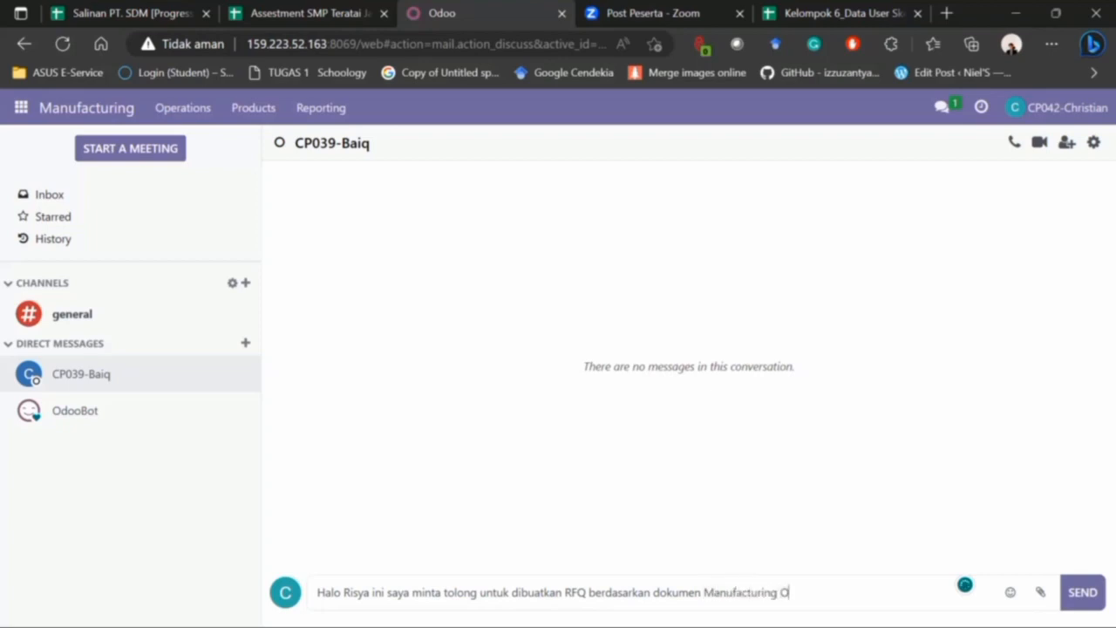
pyautogui.write('rder ()MO dibawah i')
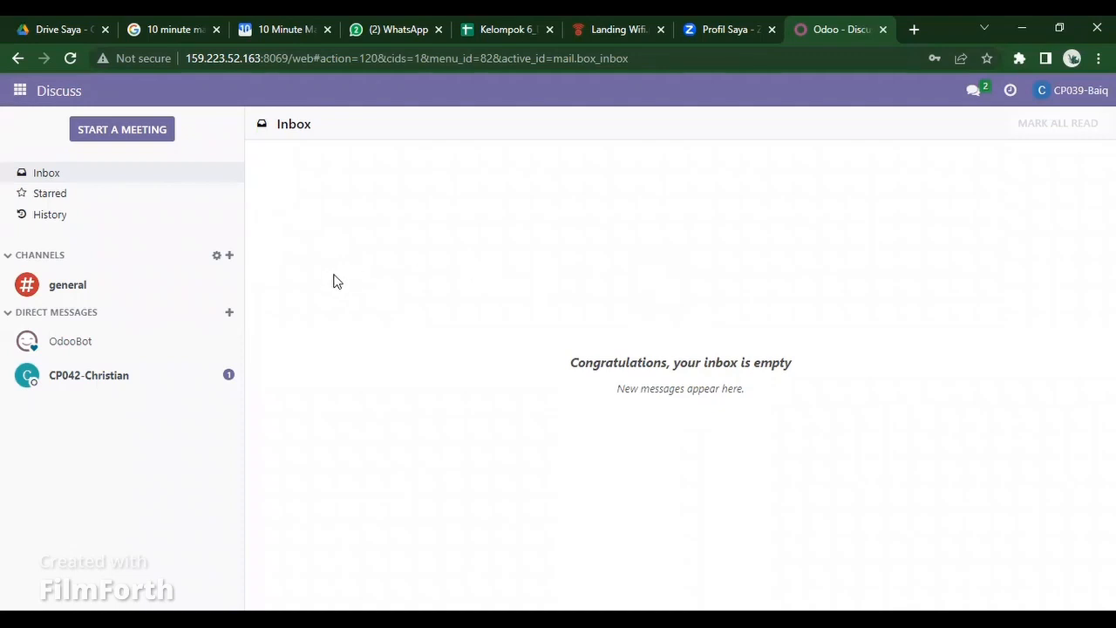
# - Open the sender's chat, download Production Order - WH_MO_00221.pdf, and go to the Purchase app
pyautogui.click(975, 93)
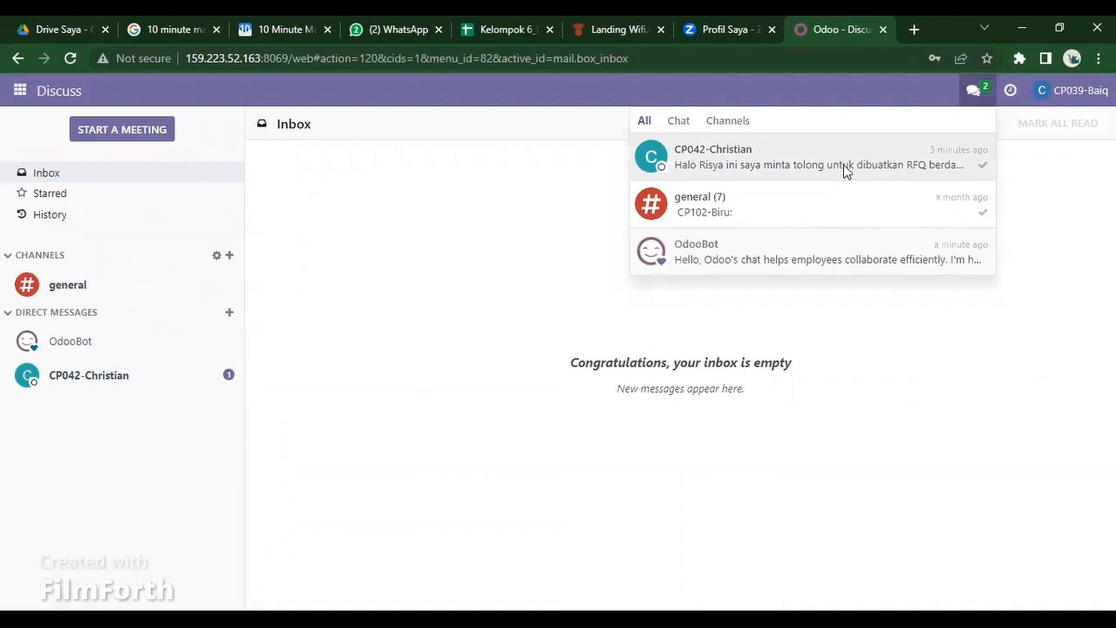
pyautogui.click(664, 174)
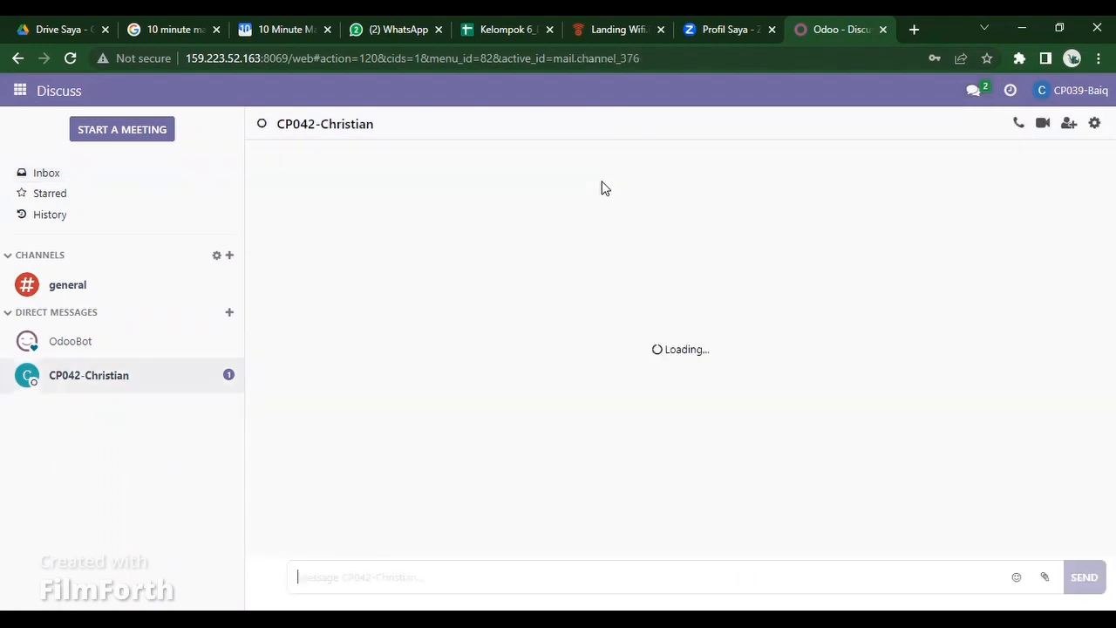
pyautogui.click(557, 253)
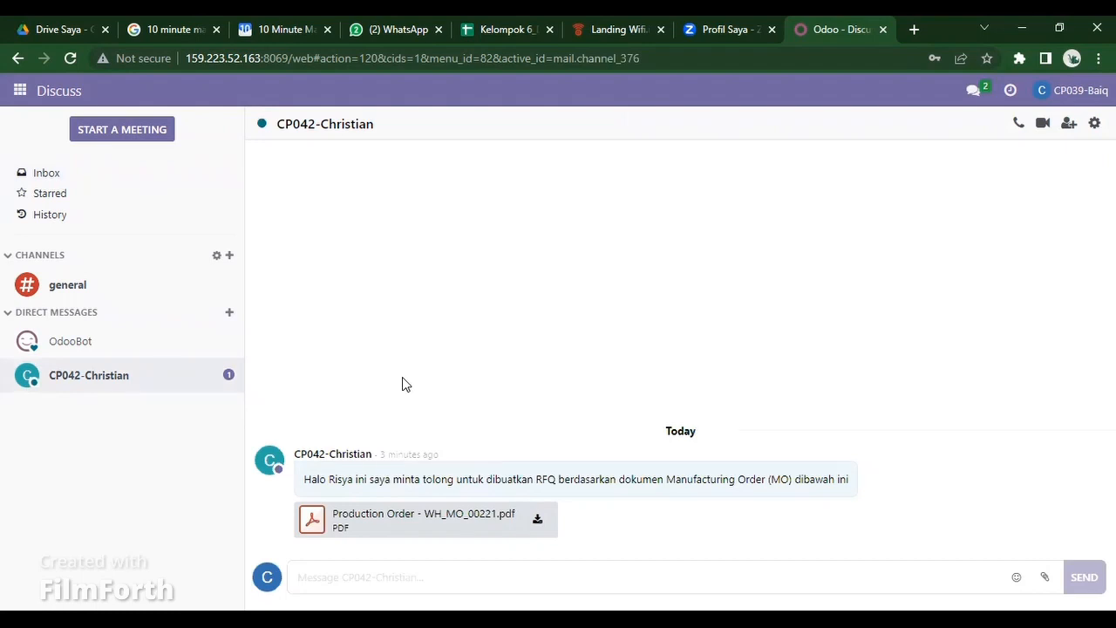
pyautogui.click(534, 520)
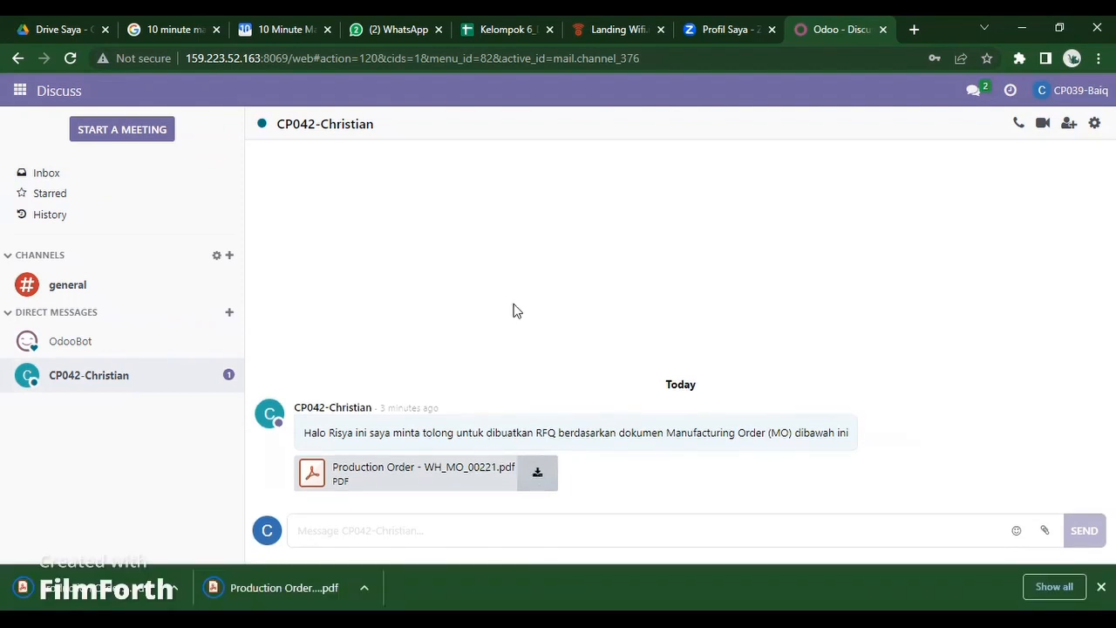
pyautogui.click(30, 99)
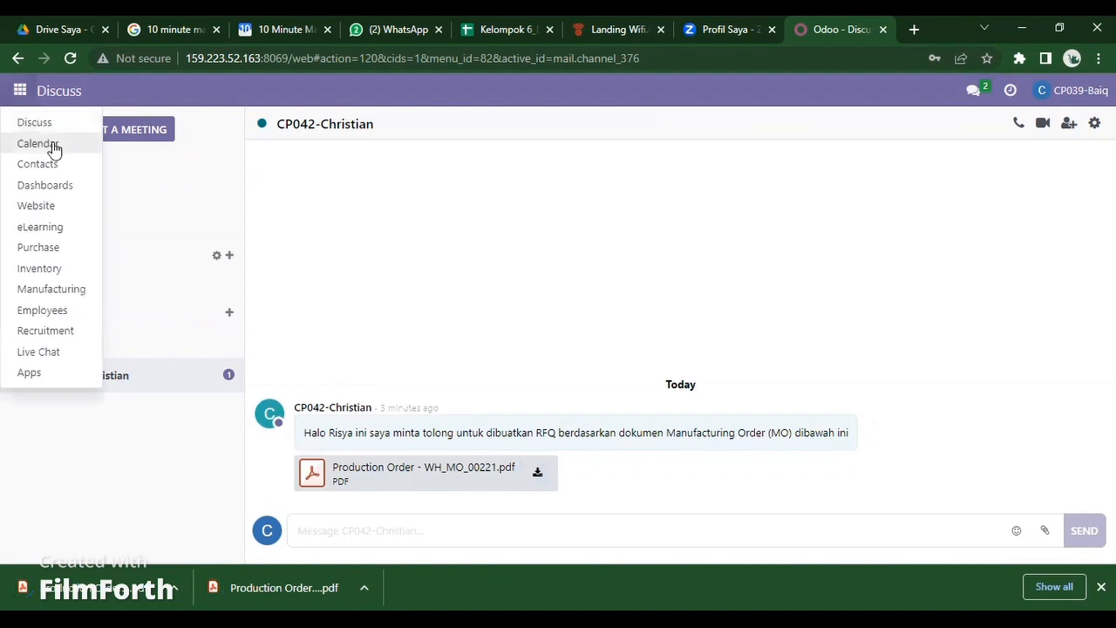
pyautogui.click(50, 248)
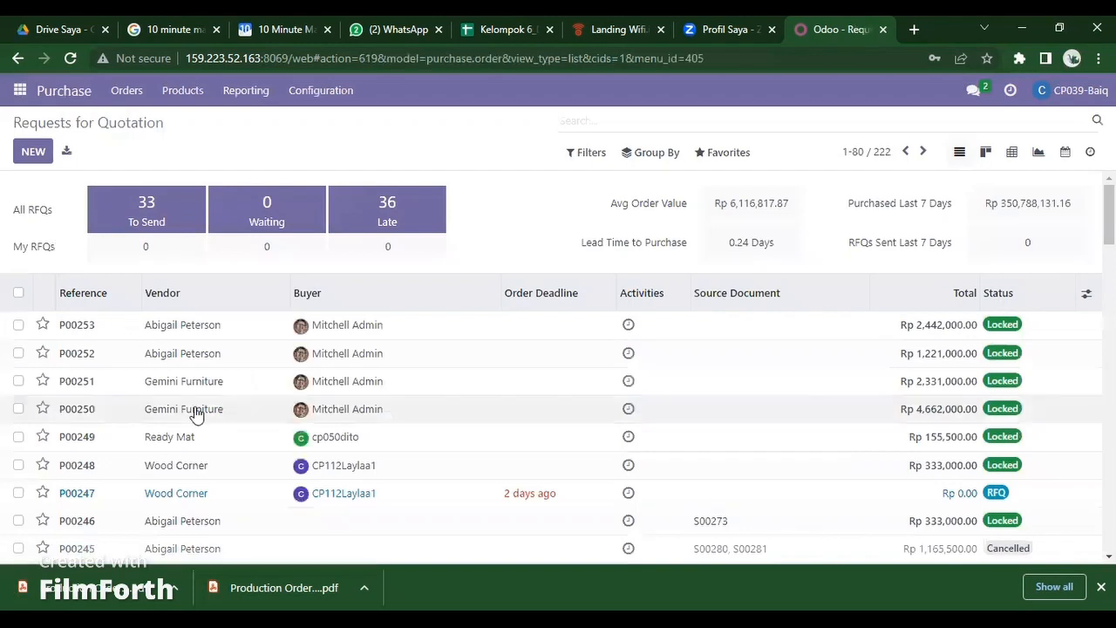
# - Create a new RFQ with vendor Wood Corner and add an empty product line
pyautogui.click(33, 151)
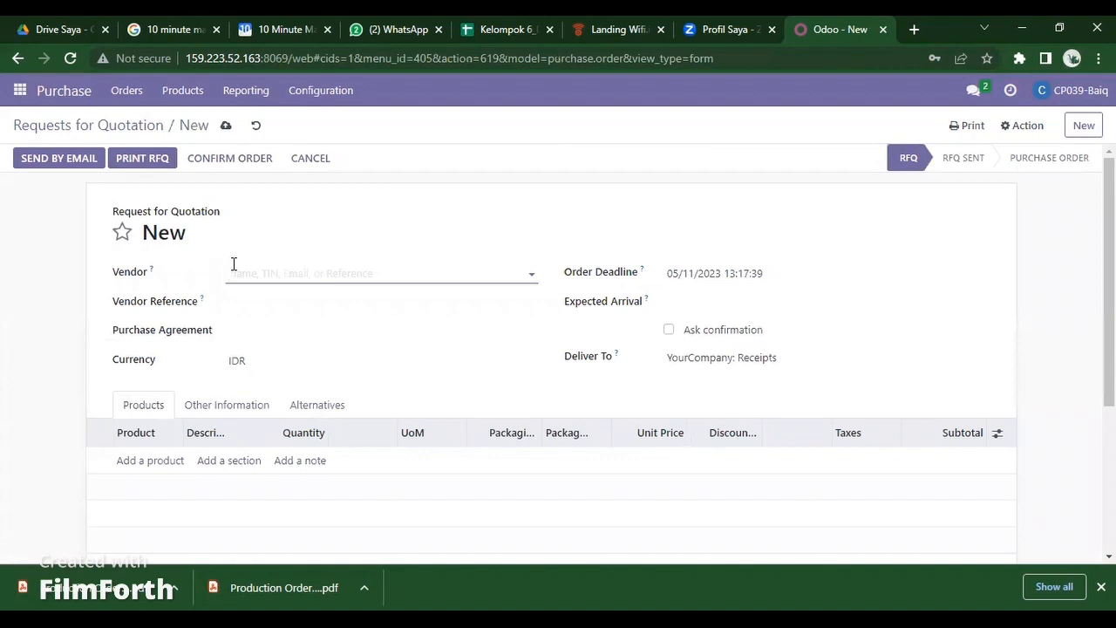
pyautogui.write('Wood')
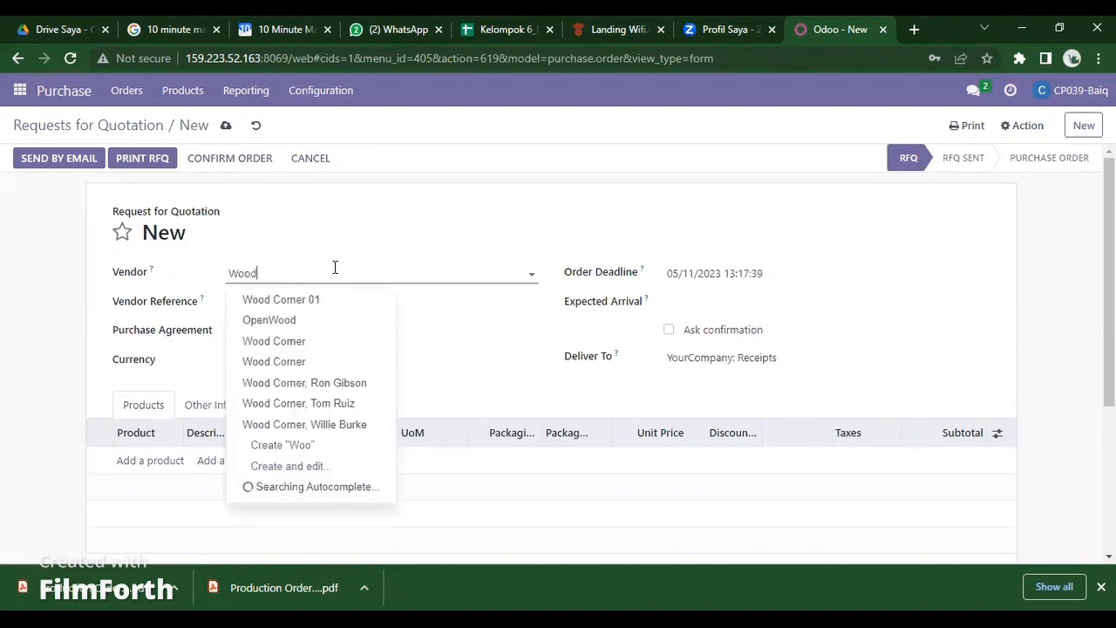
pyautogui.click(301, 343)
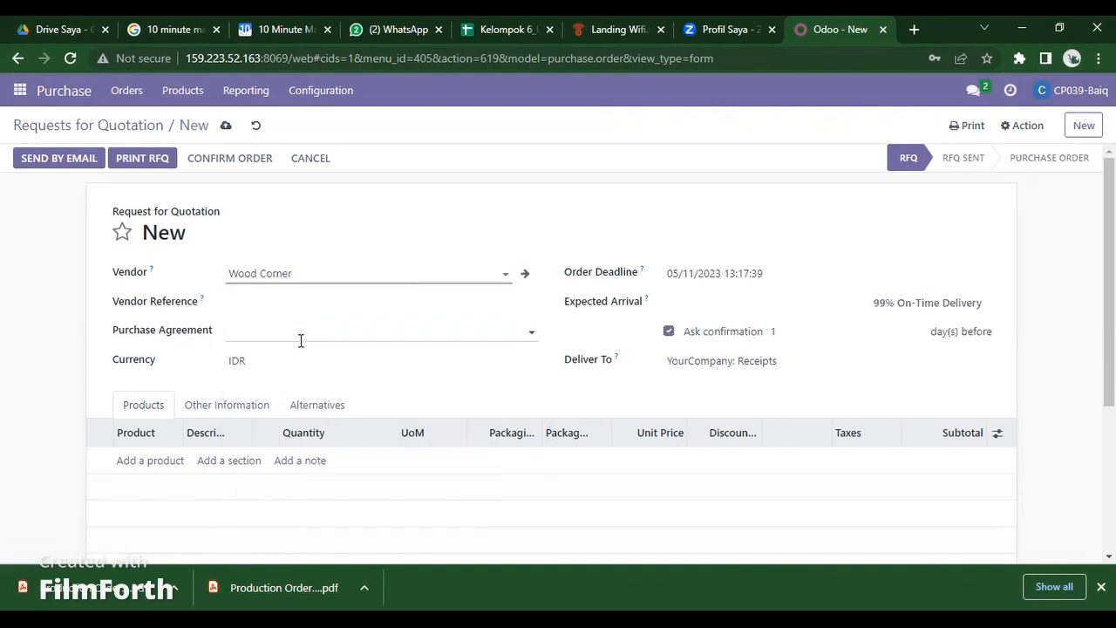
pyautogui.click(150, 460)
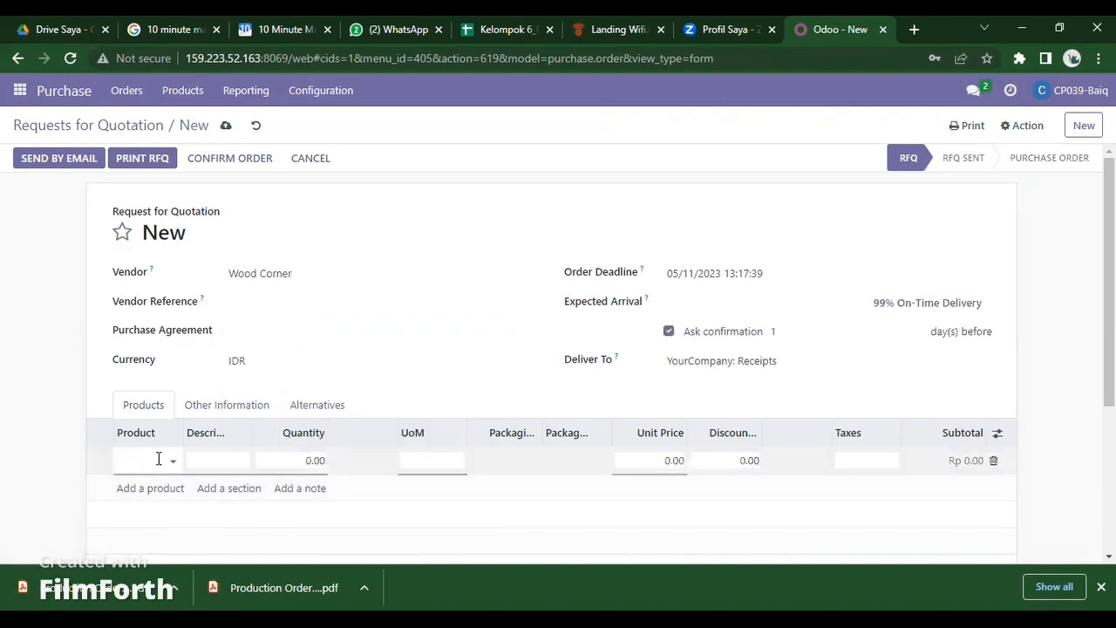
# - Add Screw 06 to the quotation with quantity 4
pyautogui.write('scre')
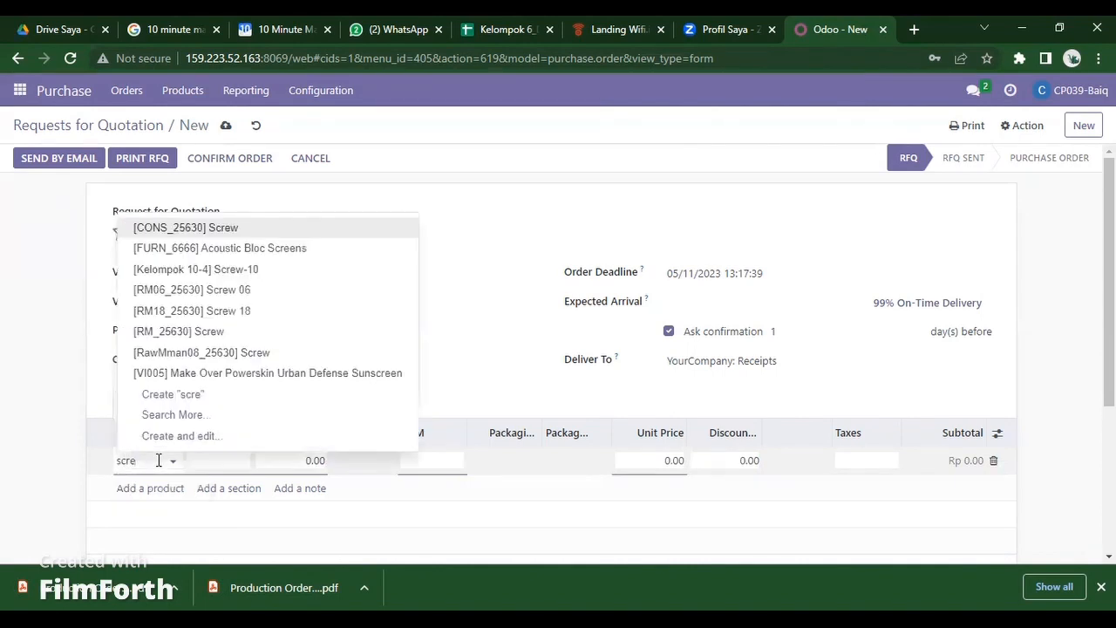
pyautogui.click(192, 289)
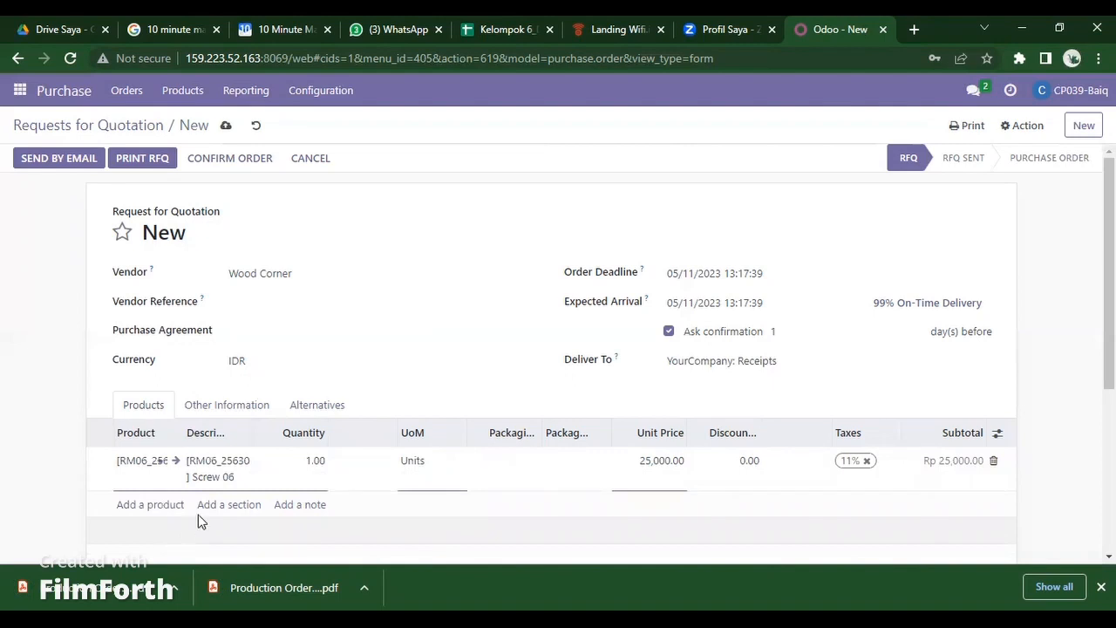
pyautogui.click(325, 460)
pyautogui.press('BackSpace')
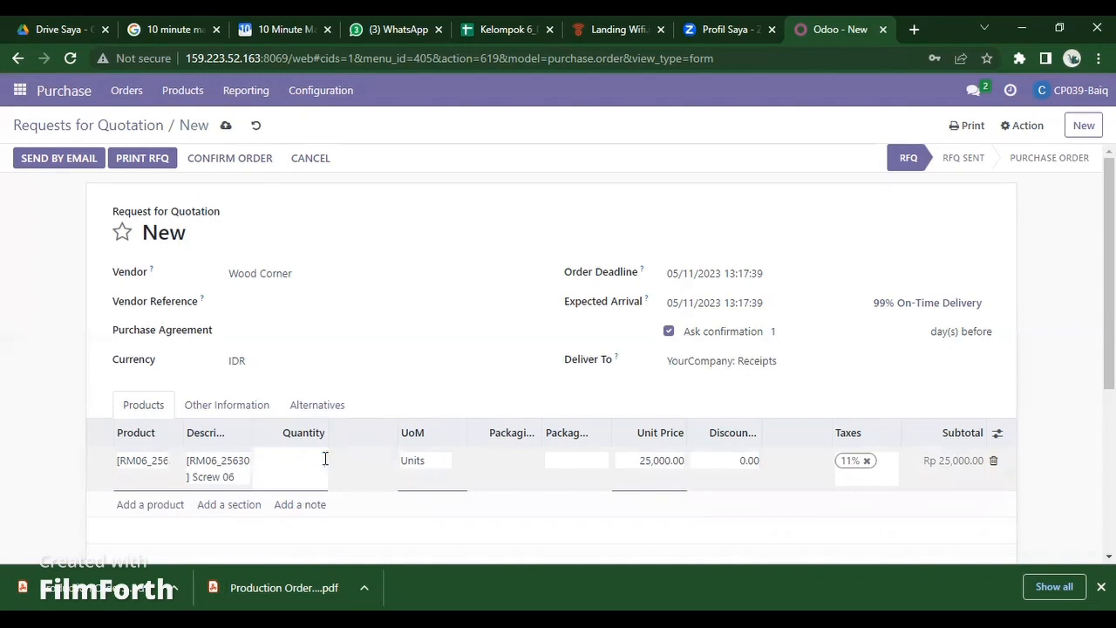
pyautogui.write('4')
pyautogui.press('Return')
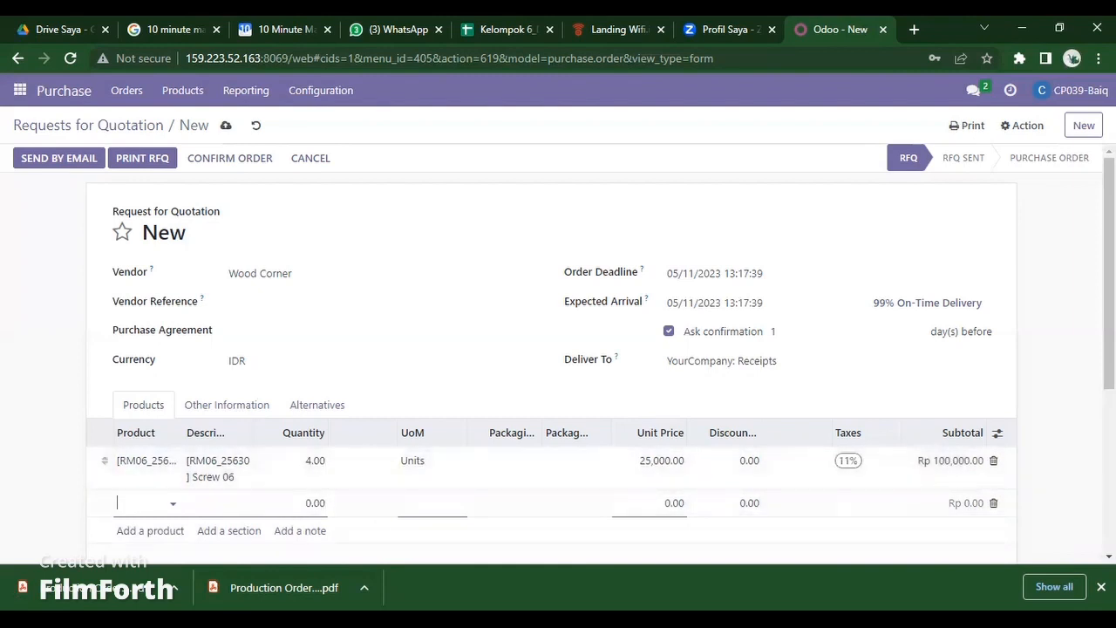
# - Add a Bolt 06 line with quantity 4
pyautogui.click(174, 501)
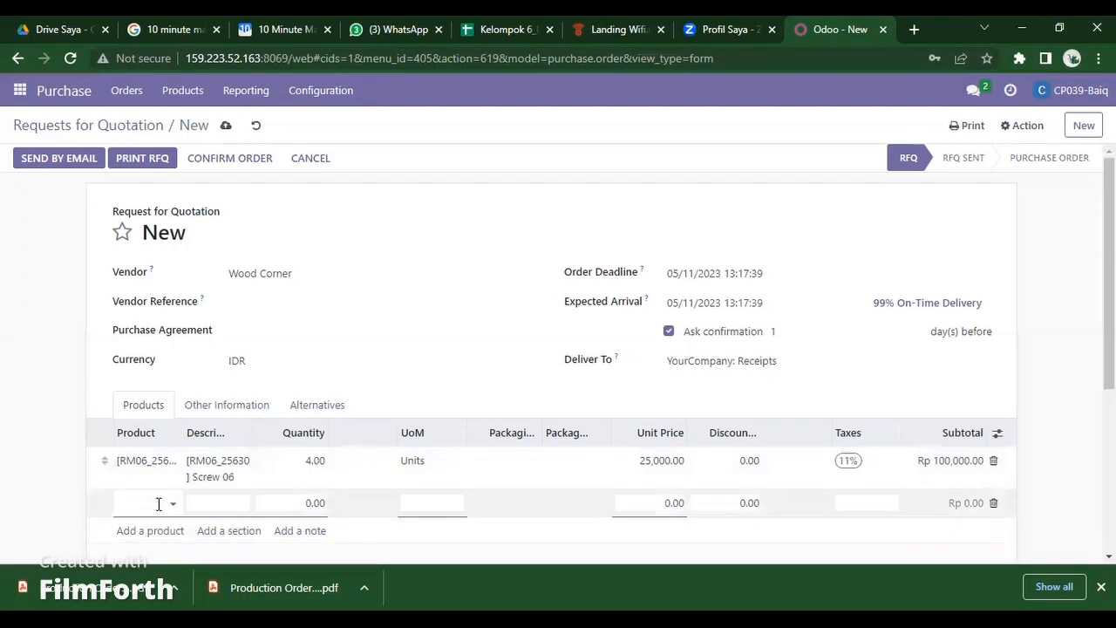
pyautogui.write('bo')
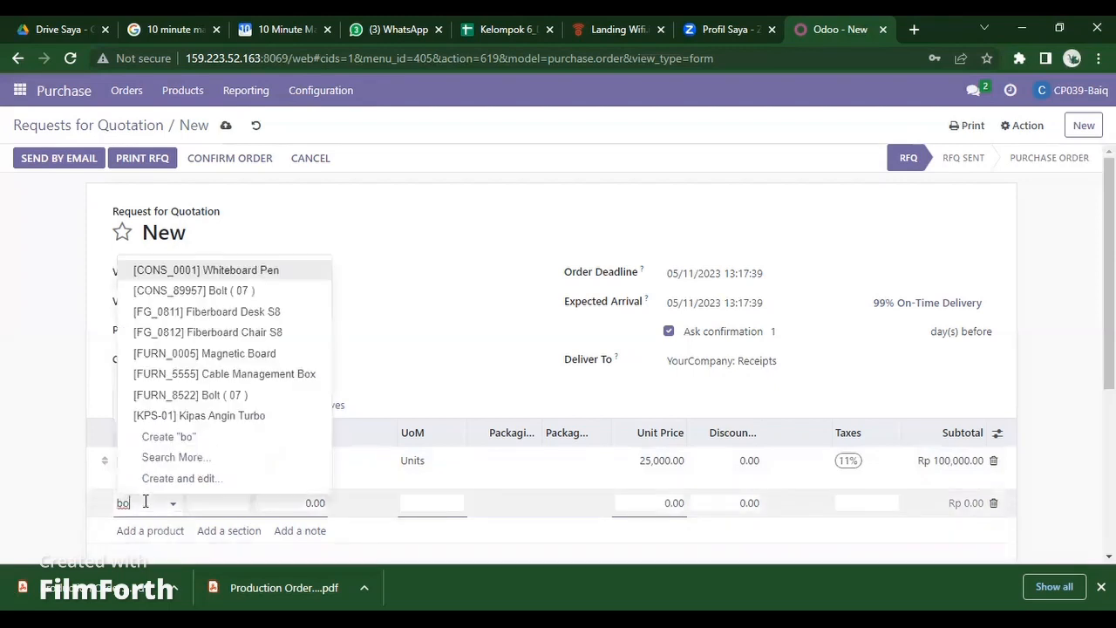
pyautogui.write('lt')
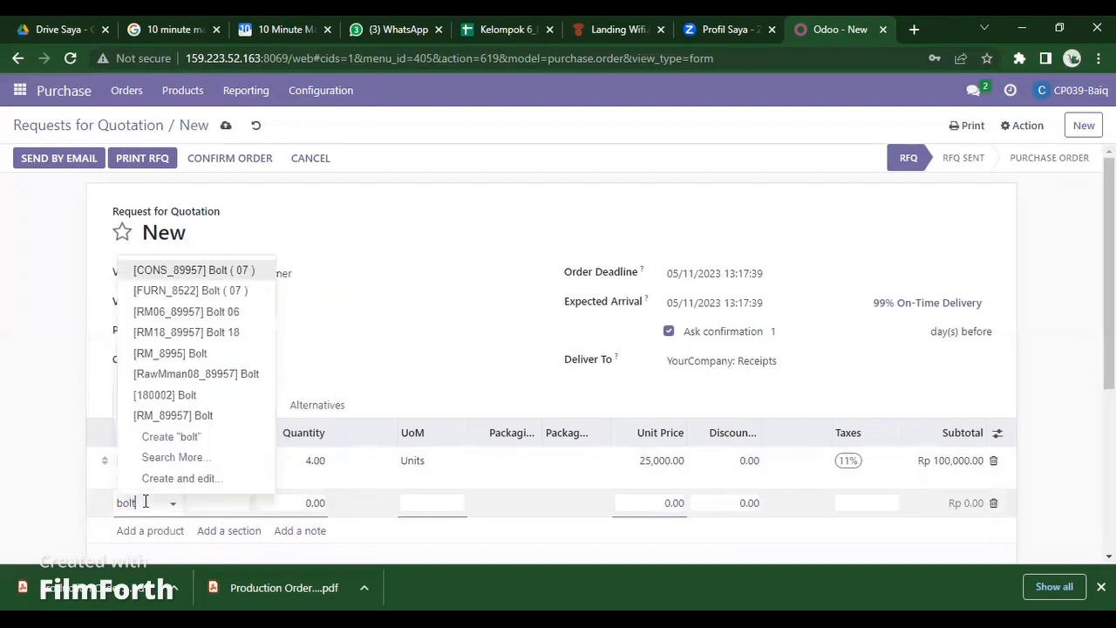
pyautogui.click(249, 313)
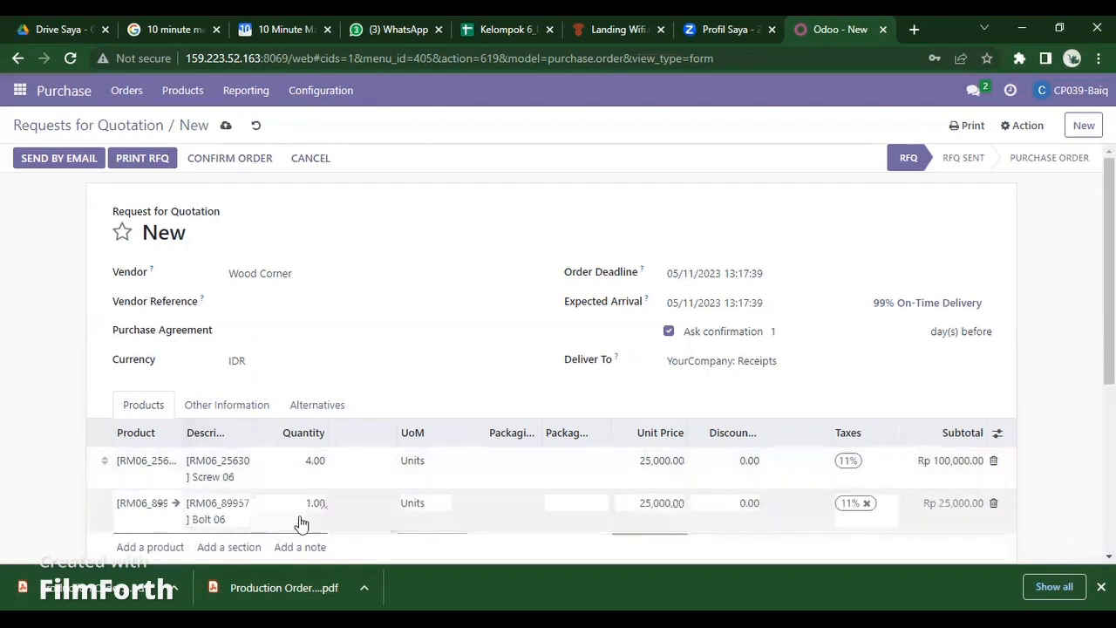
pyautogui.scroll(-2, 316, 519)
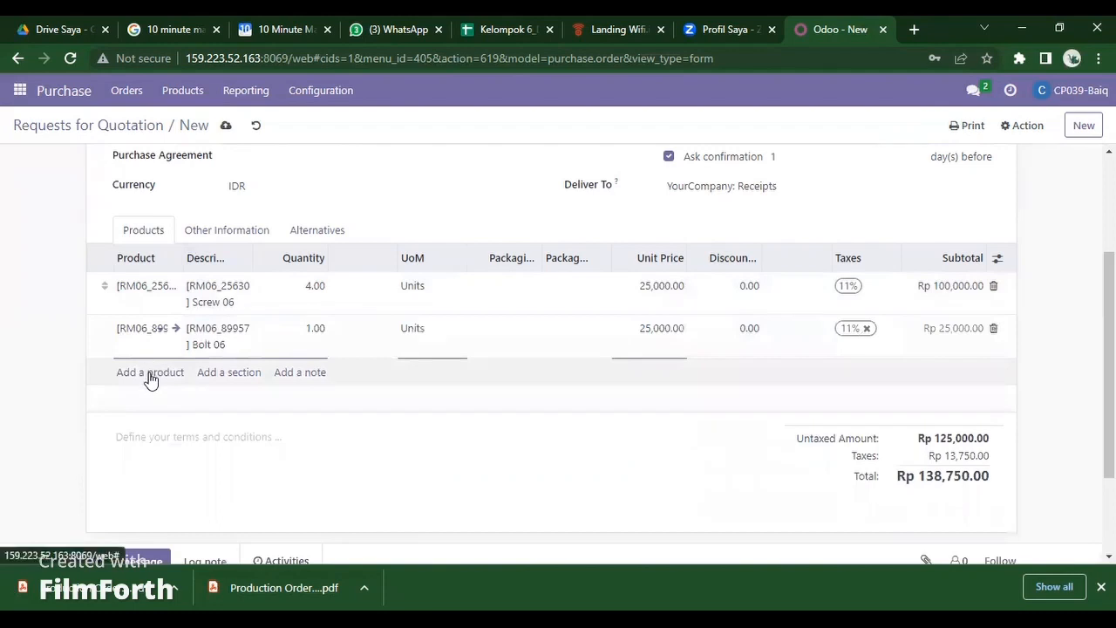
pyautogui.click(312, 328)
pyautogui.click(318, 328)
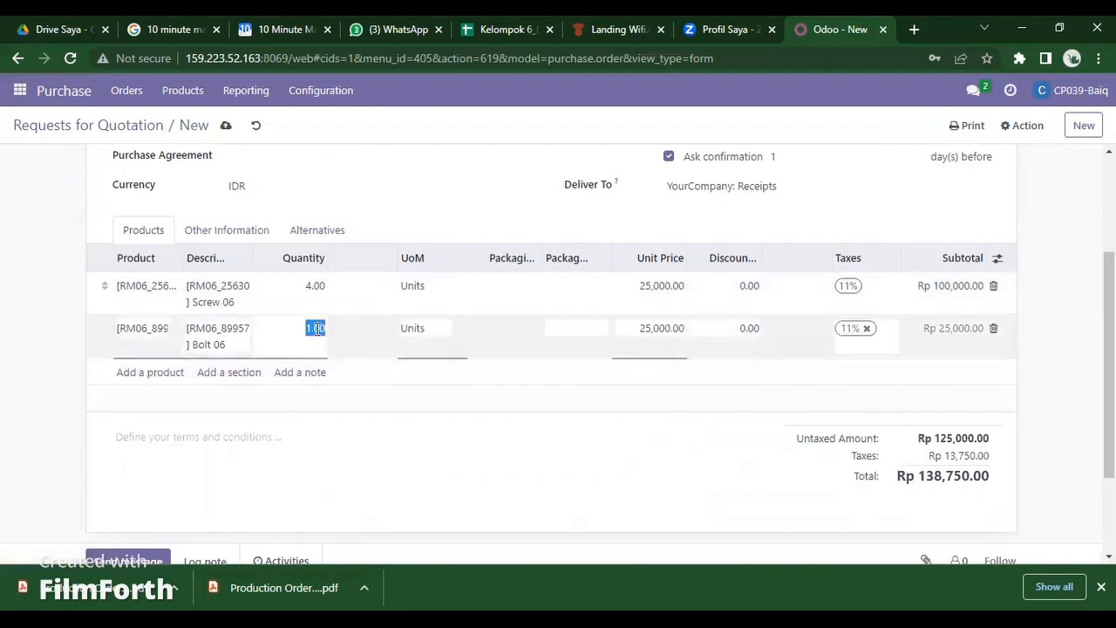
pyautogui.write('4')
pyautogui.click(127, 373)
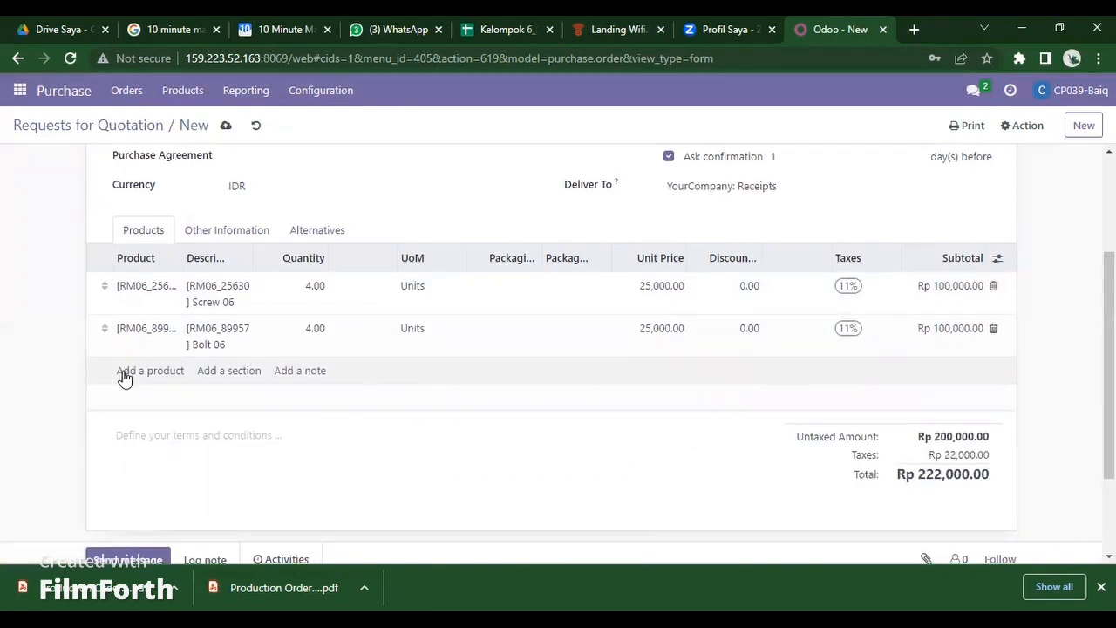
# - Add a Table 06 line with quantity 1
pyautogui.write('table')
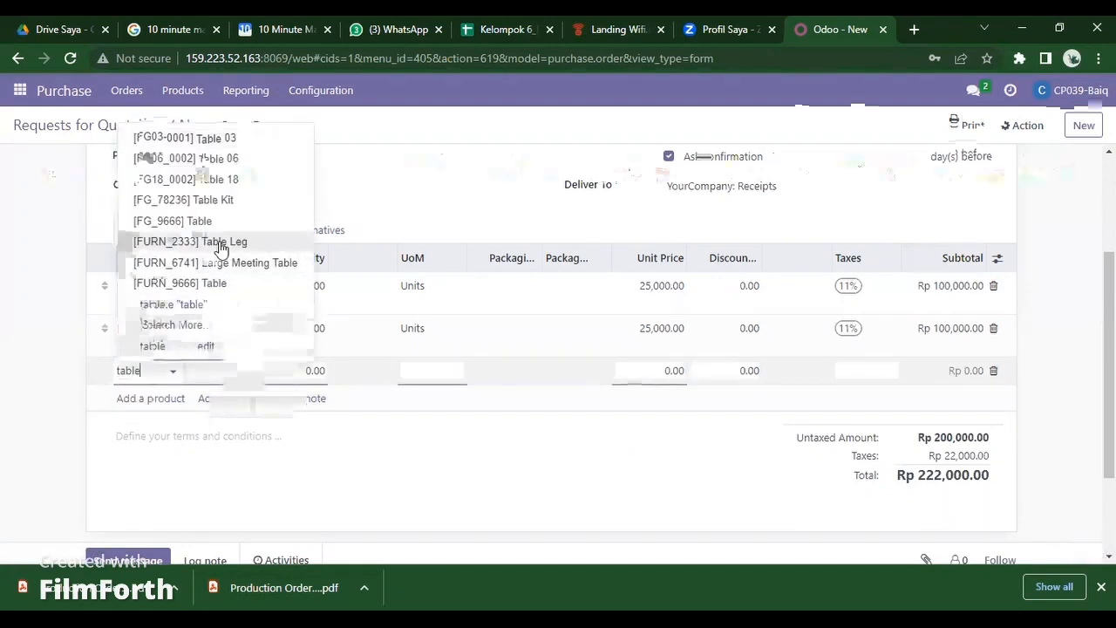
pyautogui.click(229, 166)
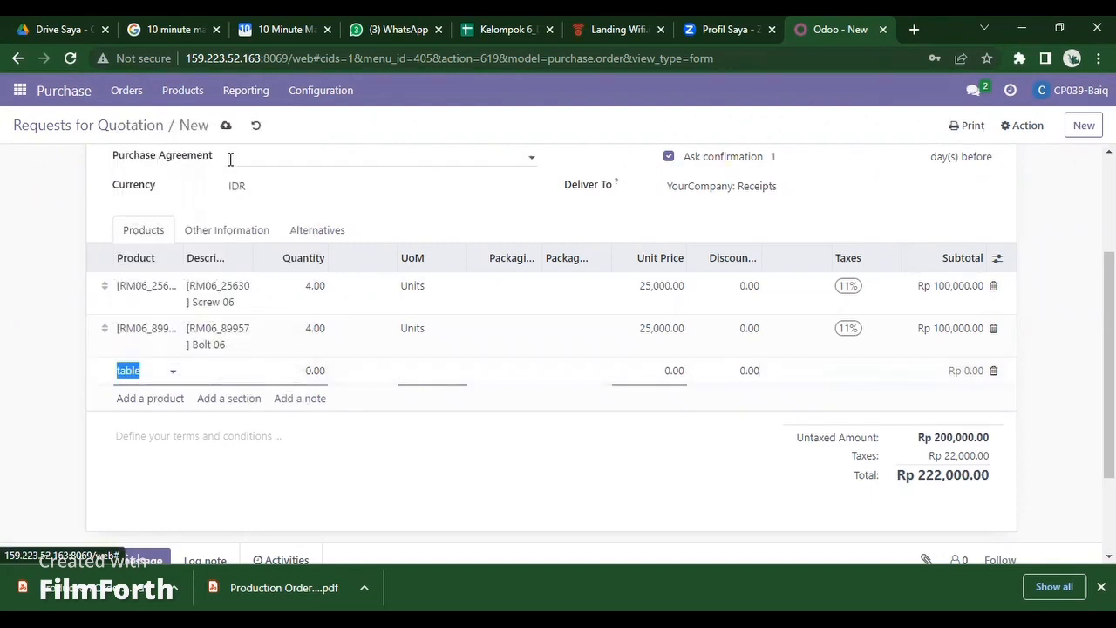
pyautogui.click(415, 413)
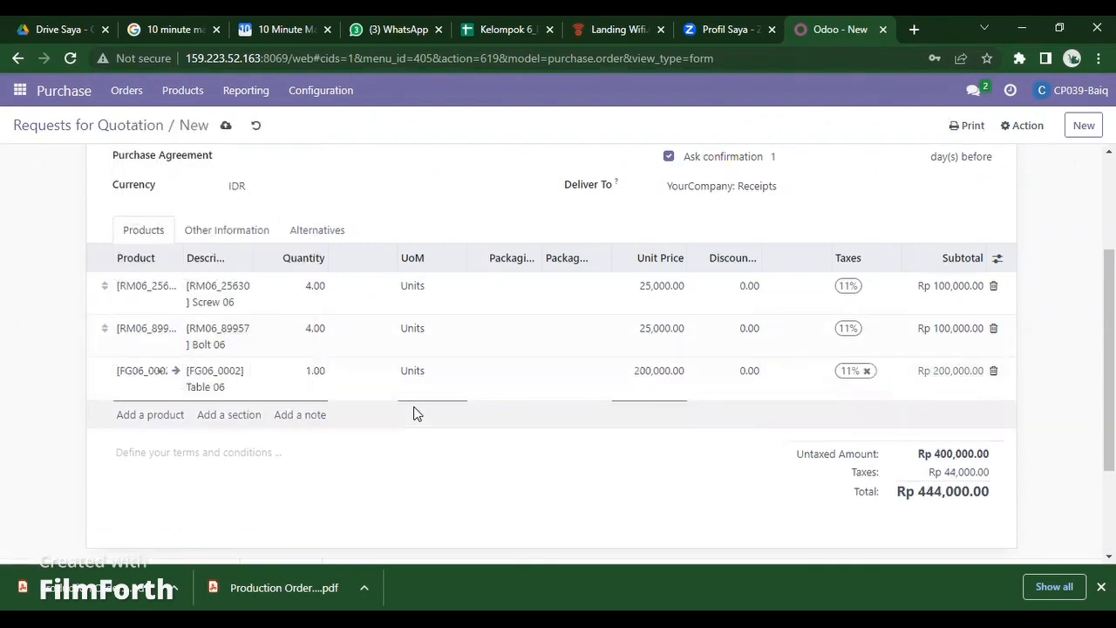
pyautogui.click(316, 370)
# - Confirm the Wood Corner RFQ into locked purchase order P00254, then go to Discuss
pyautogui.click(404, 418)
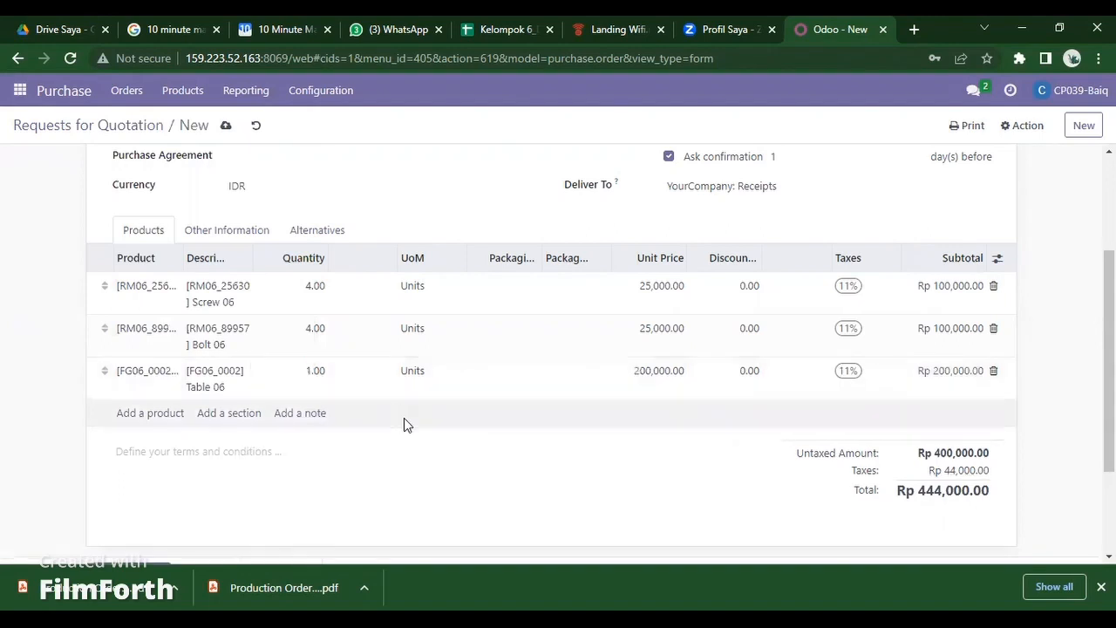
pyautogui.scroll(2, 433, 424)
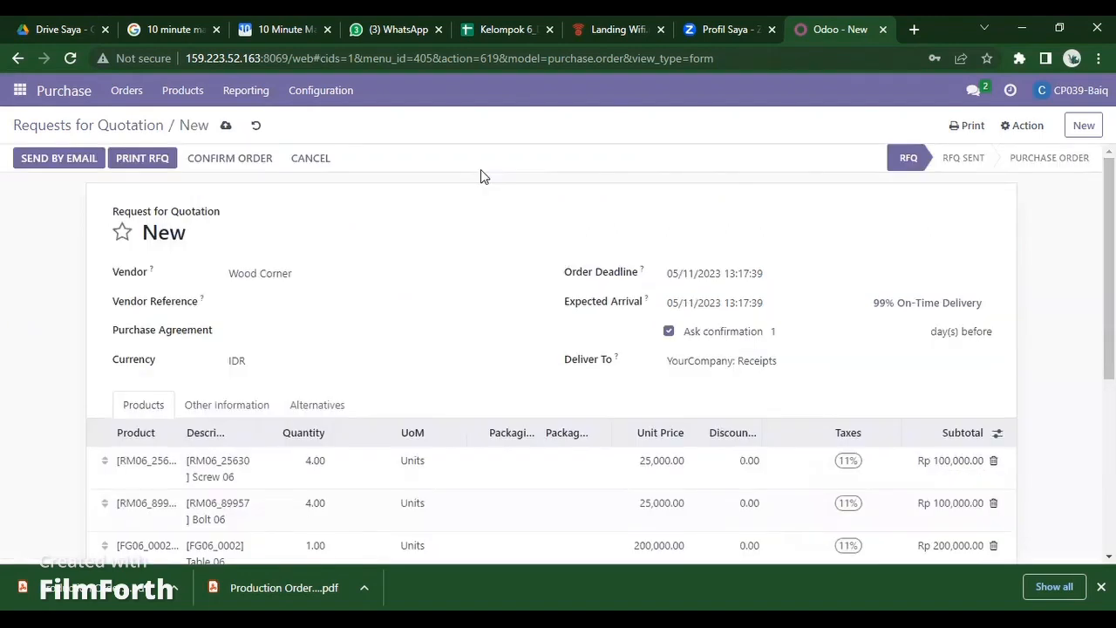
pyautogui.click(244, 162)
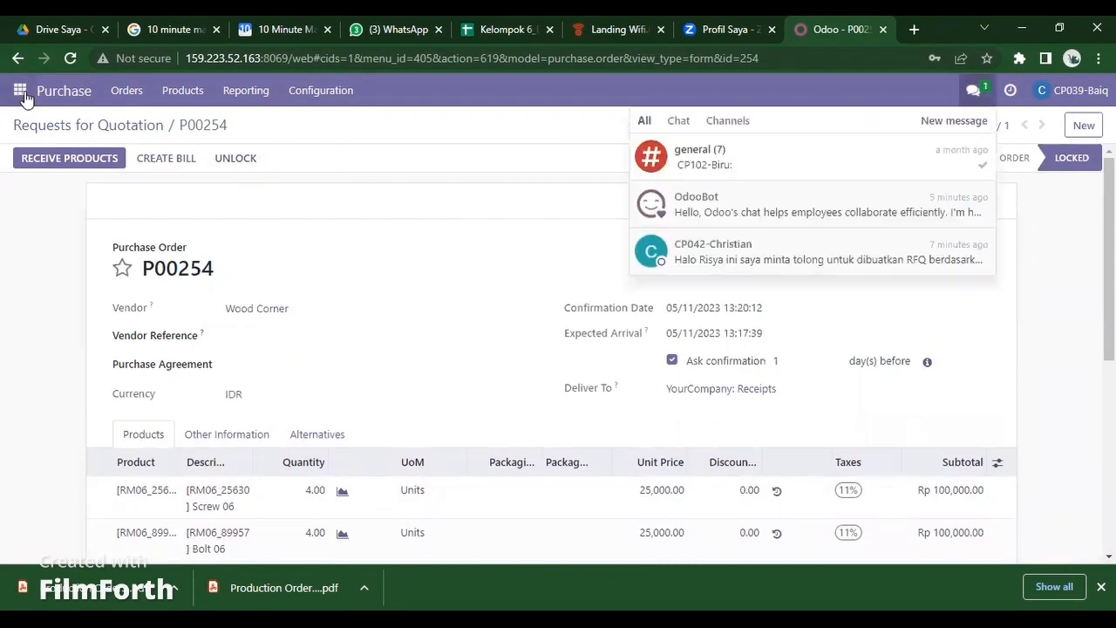
pyautogui.click(20, 92)
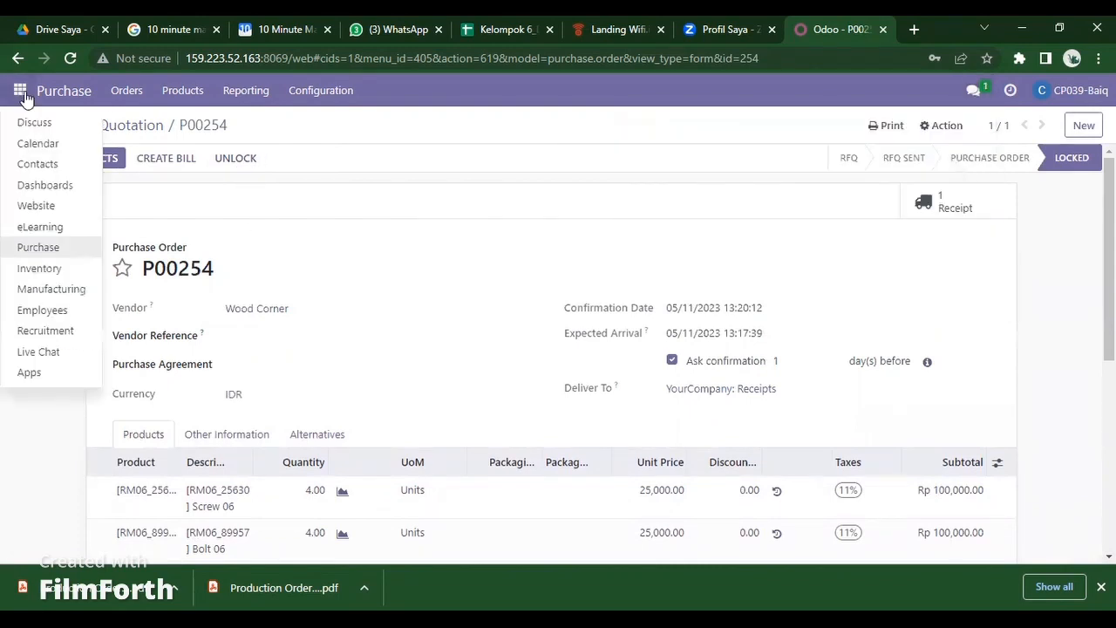
pyautogui.click(37, 126)
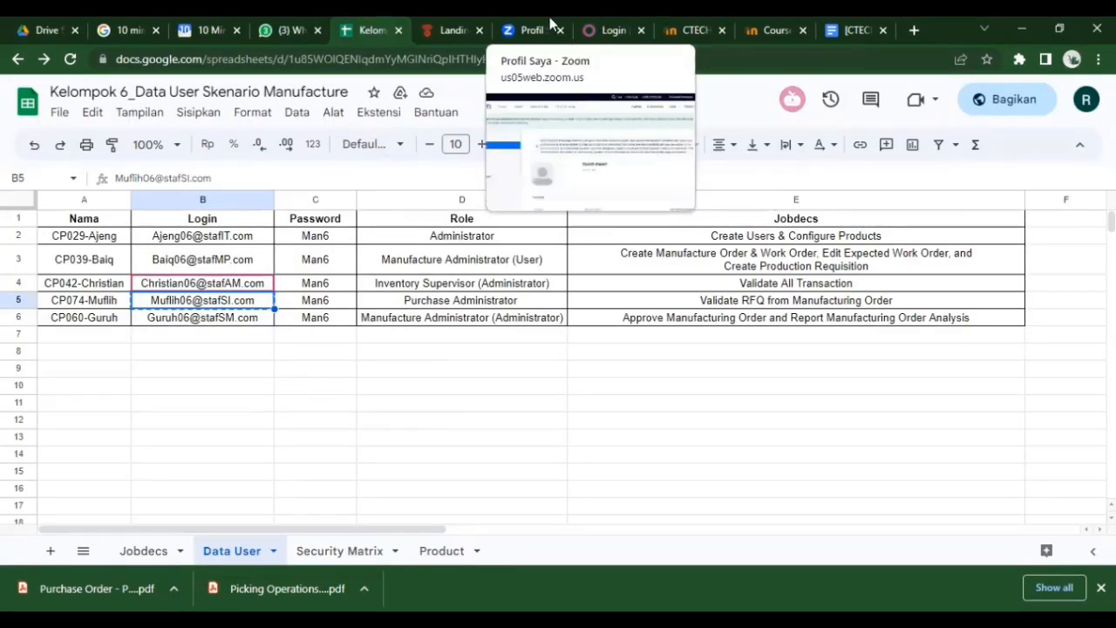
# - Log in as the purchase administrator with the account's e-mail and password
pyautogui.click(602, 24)
pyautogui.click(491, 327)
pyautogui.hotkey('ctrl', 'v')
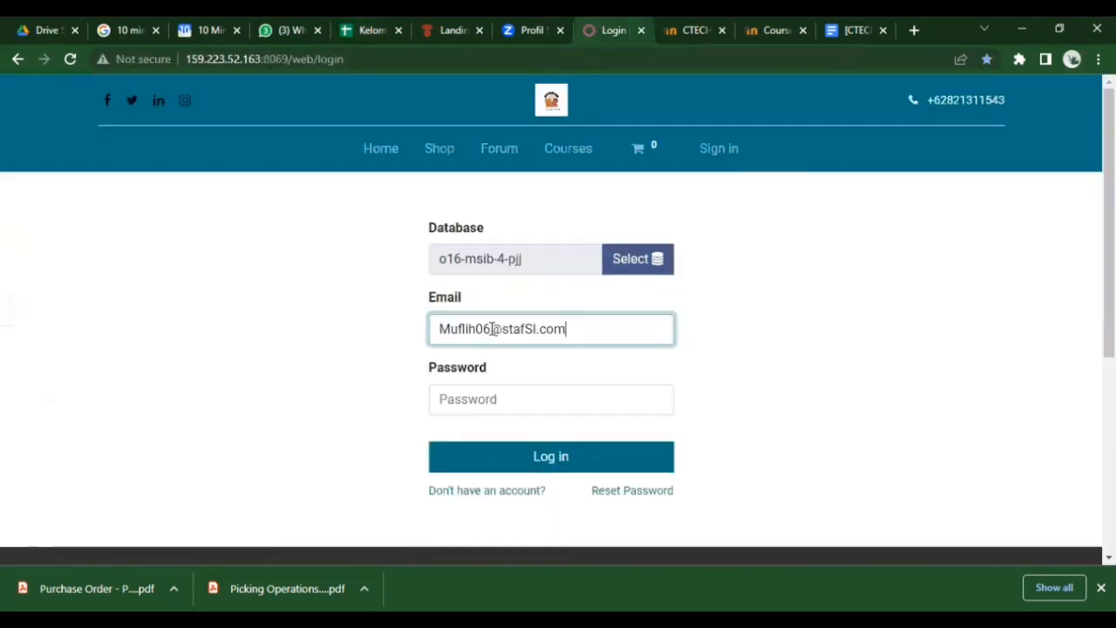
pyautogui.click(531, 400)
pyautogui.write('ad')
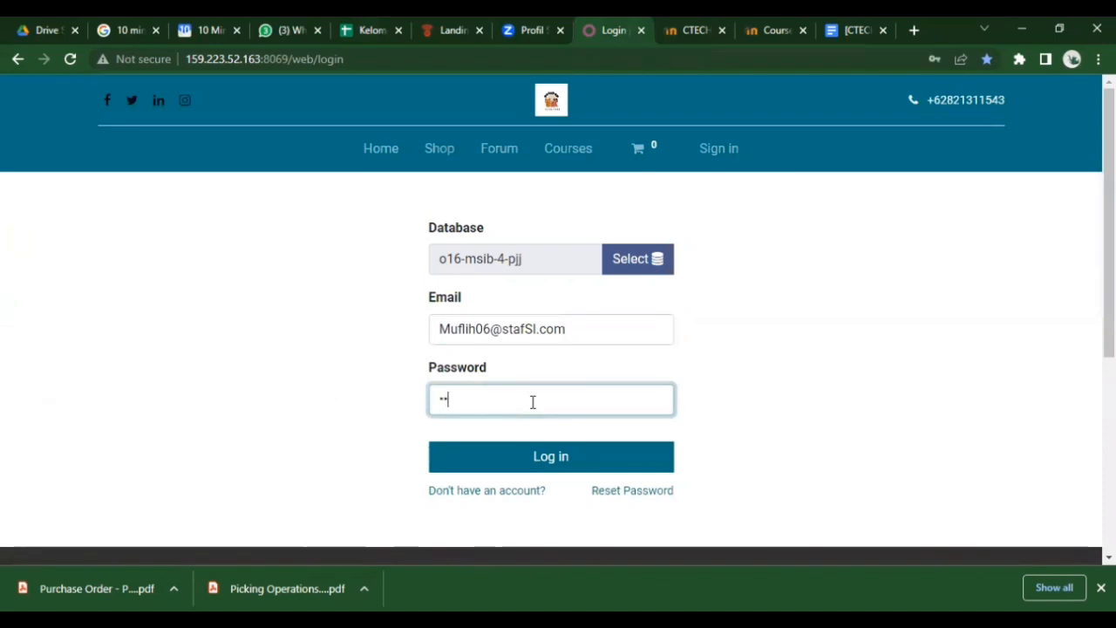
pyautogui.write('mi')
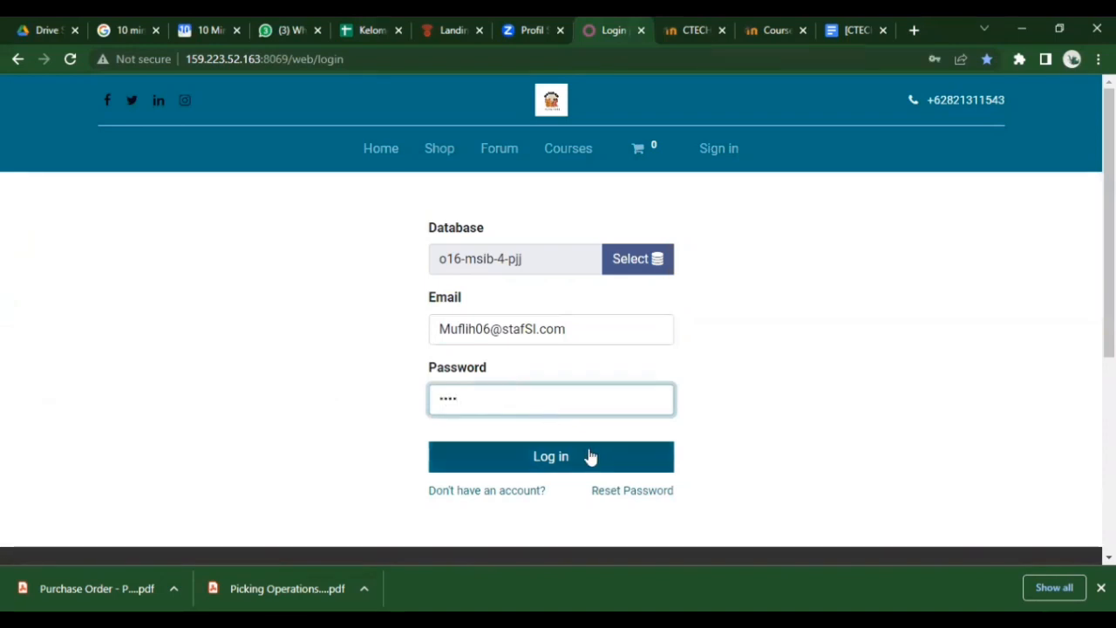
pyautogui.click(591, 456)
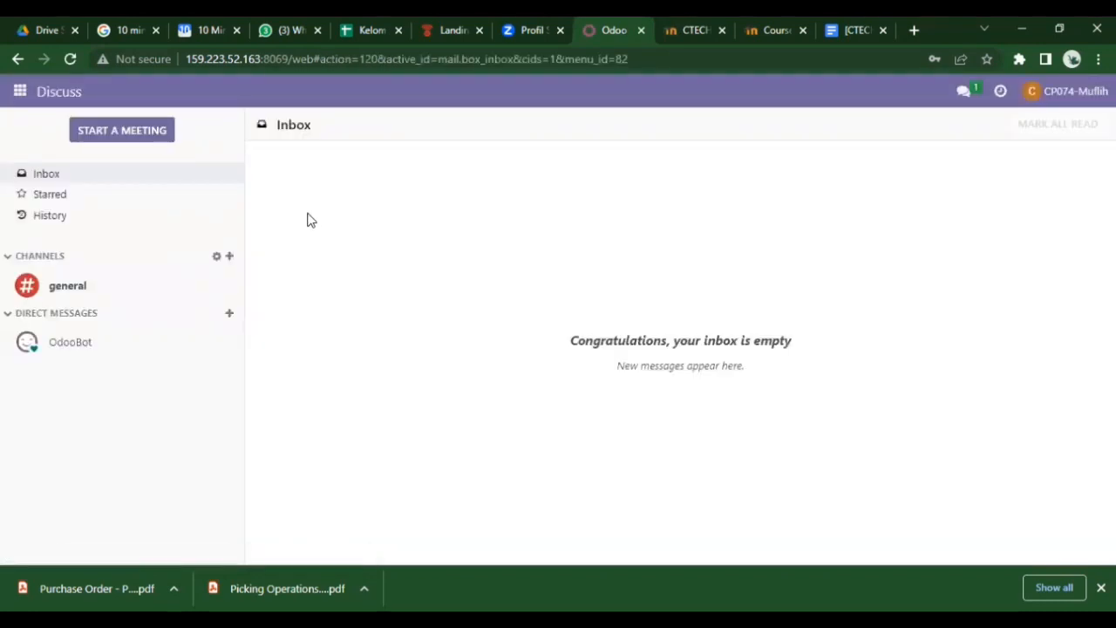
# - Go from Discuss to the Inventory Overview, showing 15 receipts and 123 manufacturing orders to process
pyautogui.click(229, 315)
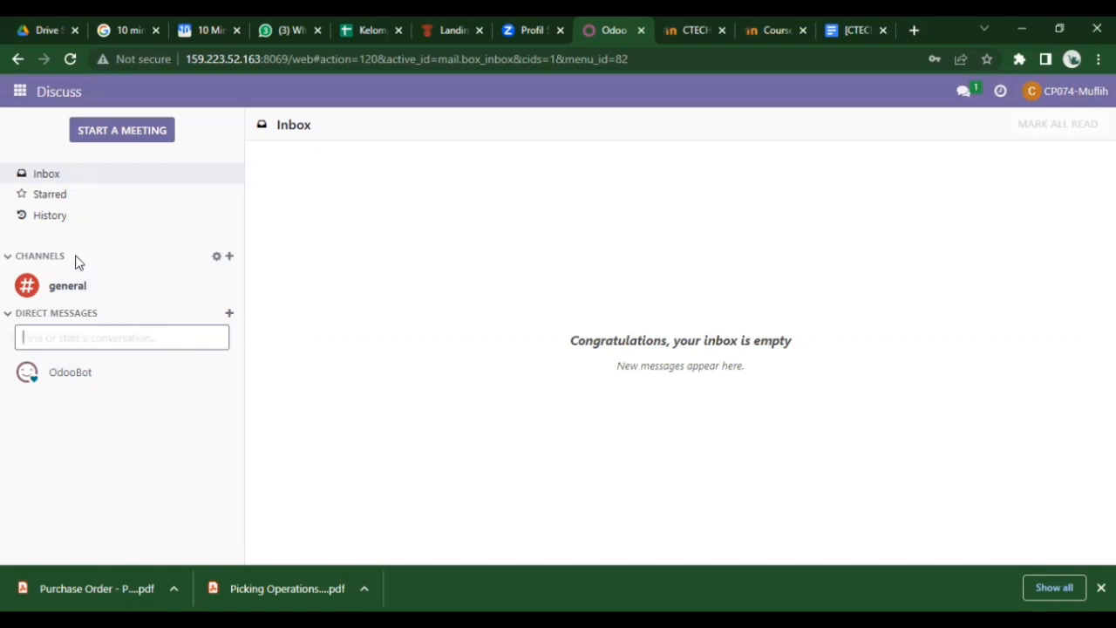
pyautogui.click(18, 94)
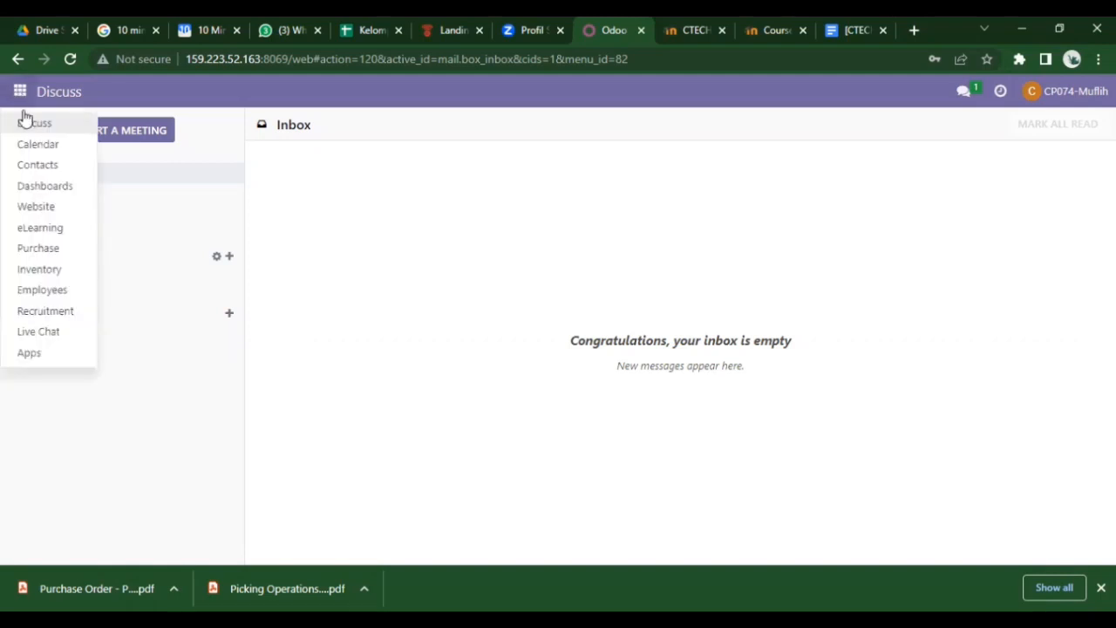
pyautogui.click(59, 268)
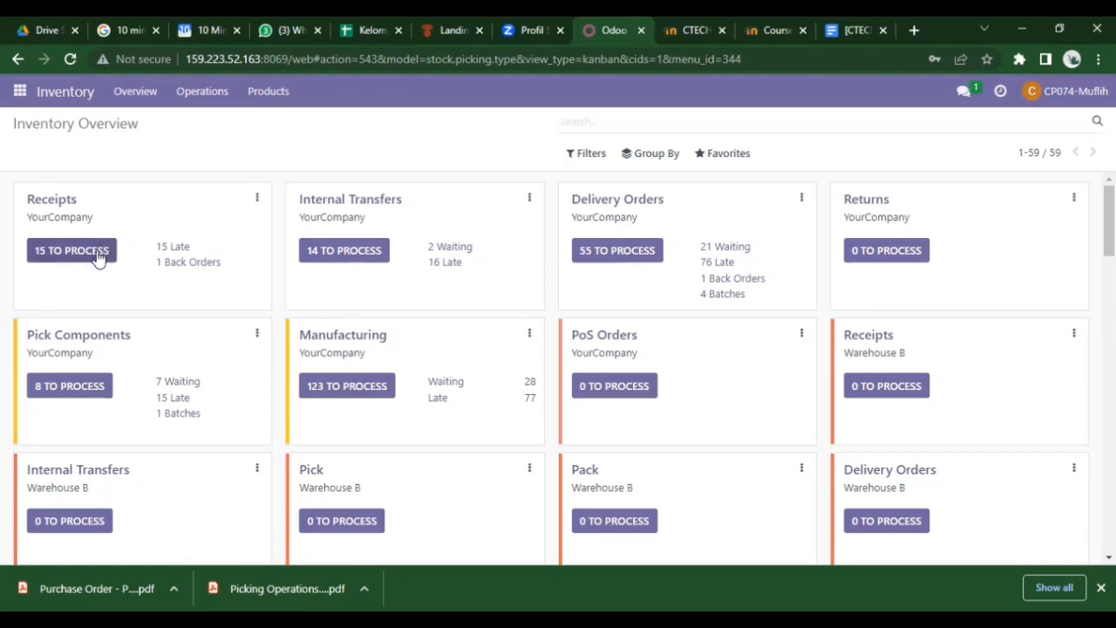
pyautogui.click(72, 250)
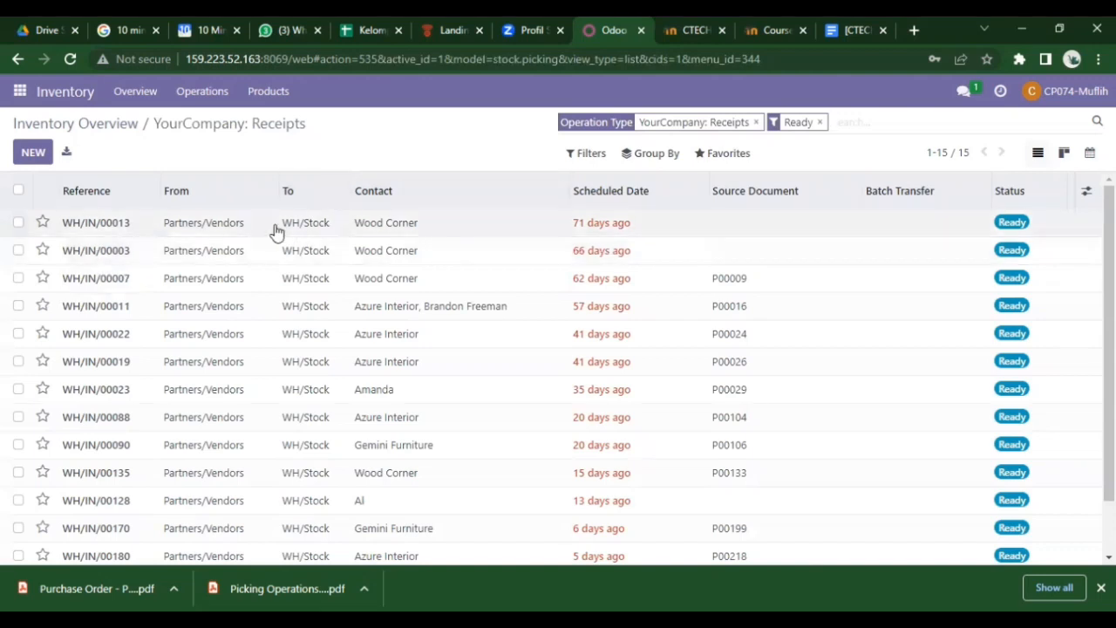
pyautogui.click(118, 257)
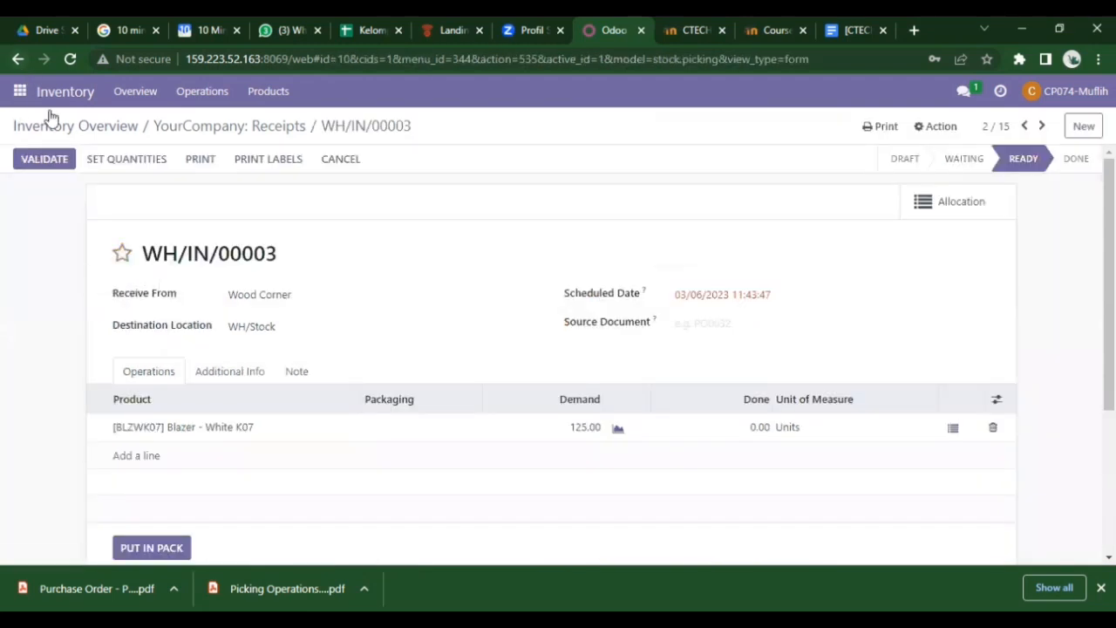
pyautogui.click(271, 127)
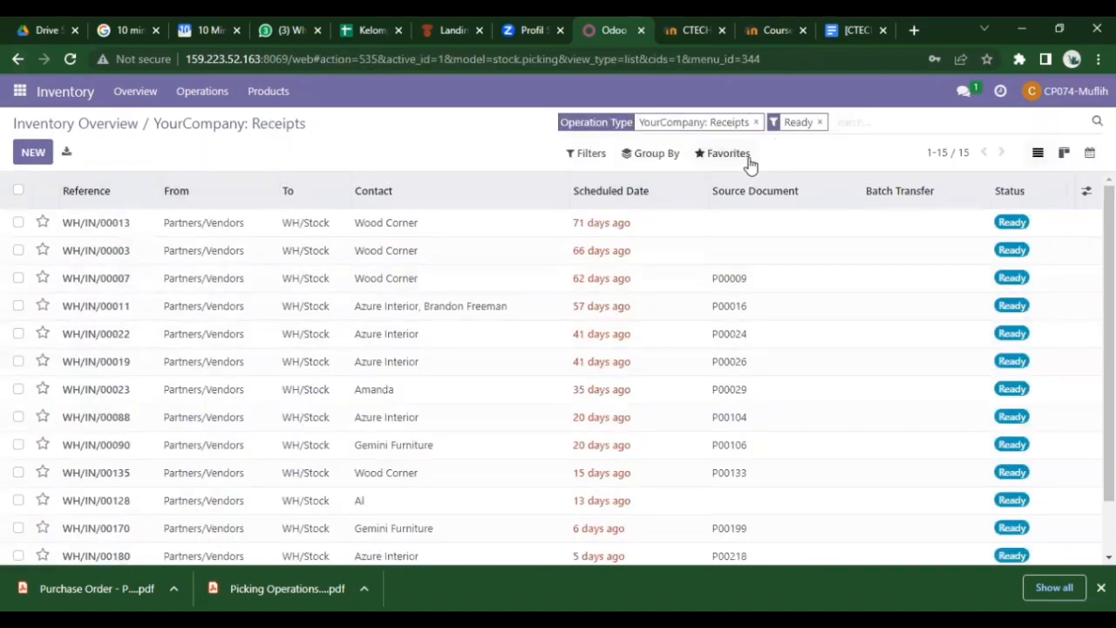
pyautogui.click(821, 122)
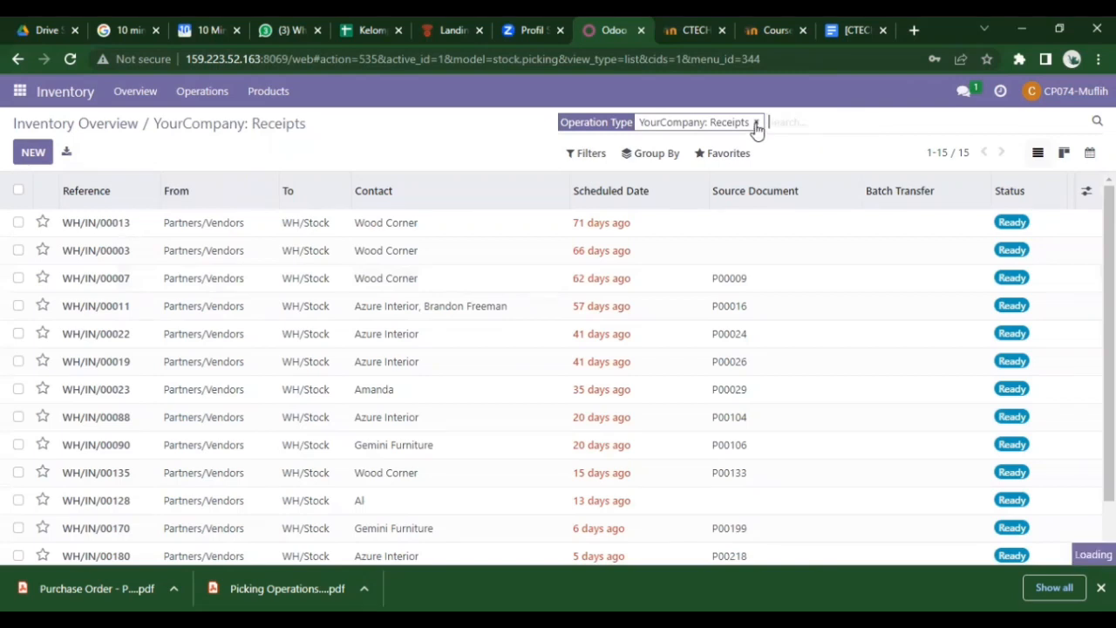
pyautogui.click(756, 123)
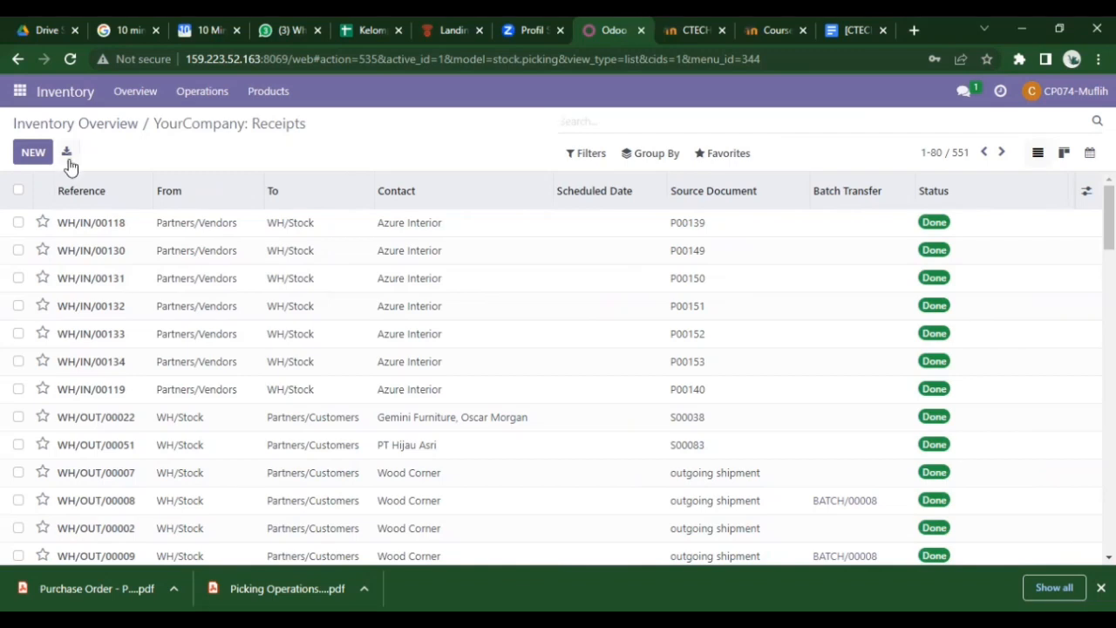
pyautogui.click(141, 197)
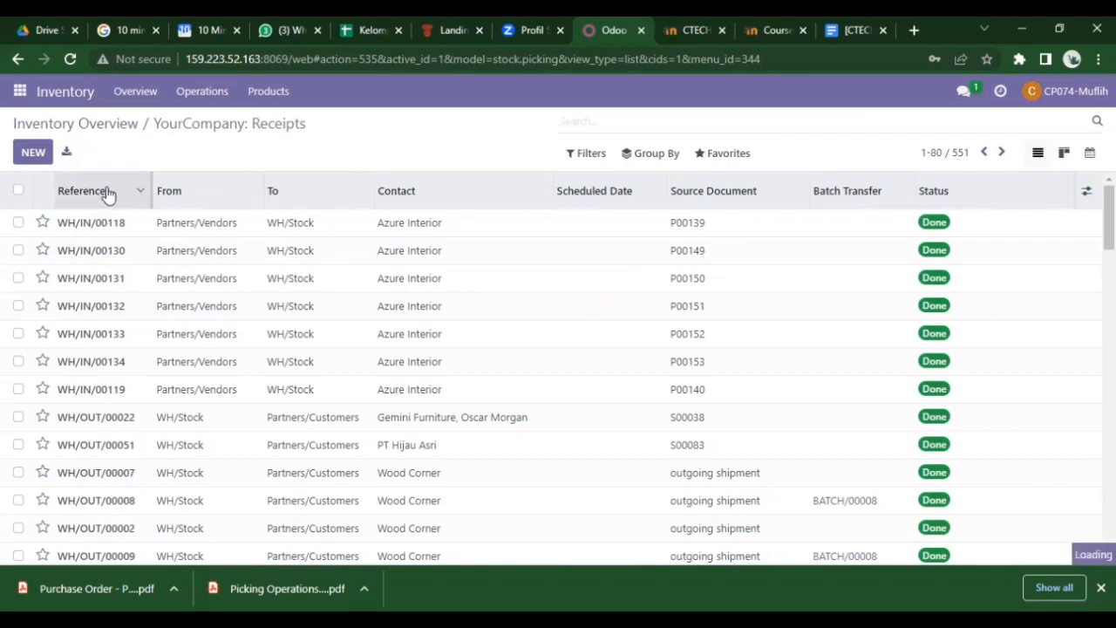
pyautogui.click(108, 195)
pyautogui.click(108, 195)
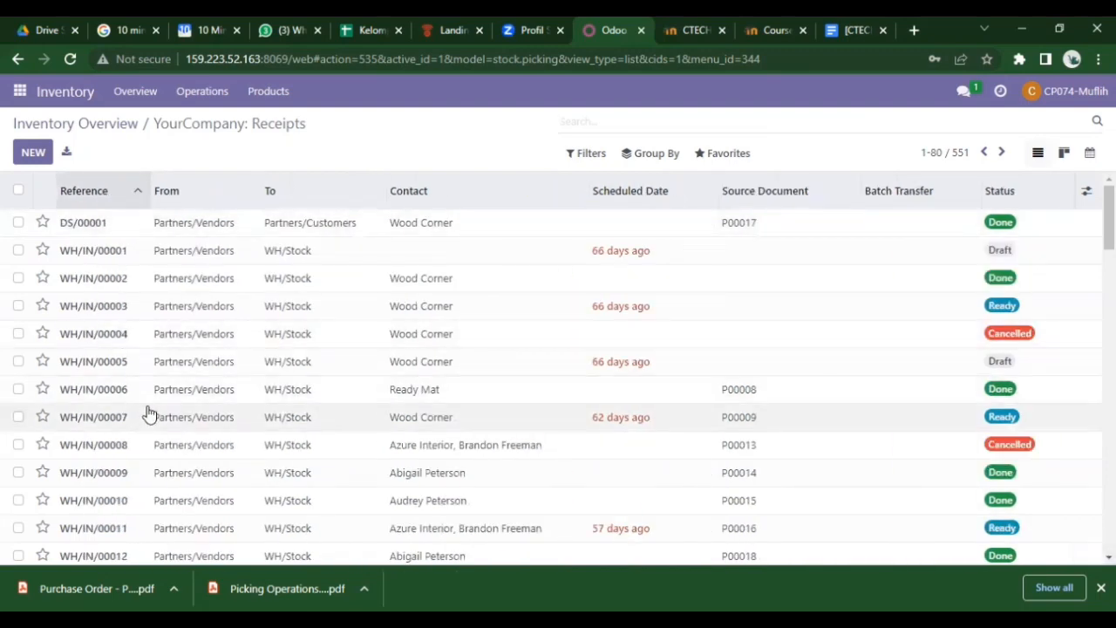
pyautogui.click(185, 228)
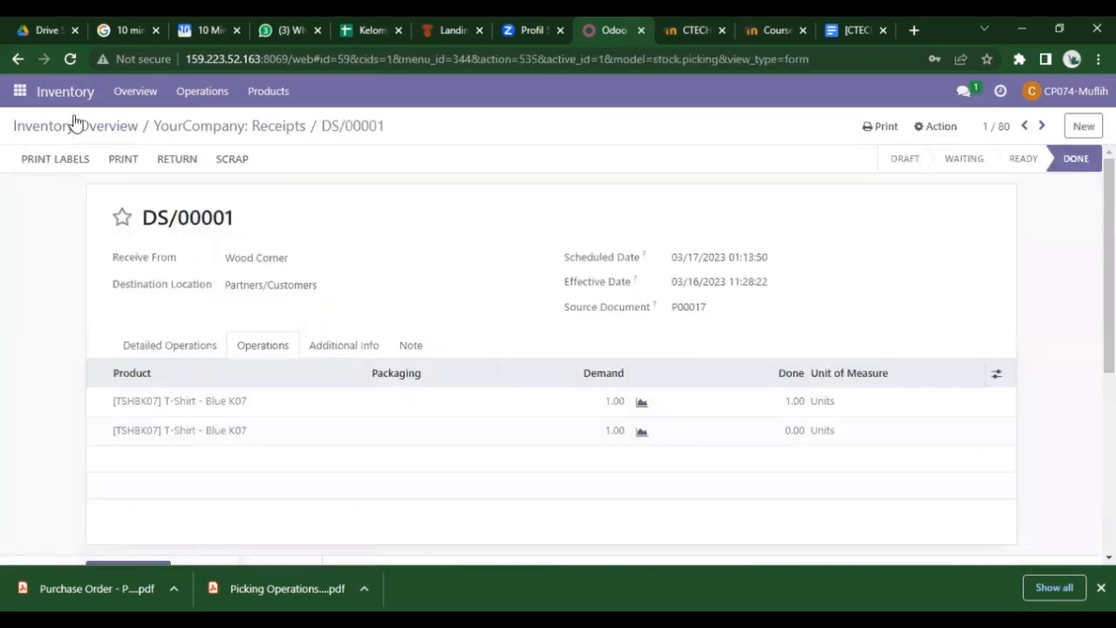
pyautogui.click(262, 131)
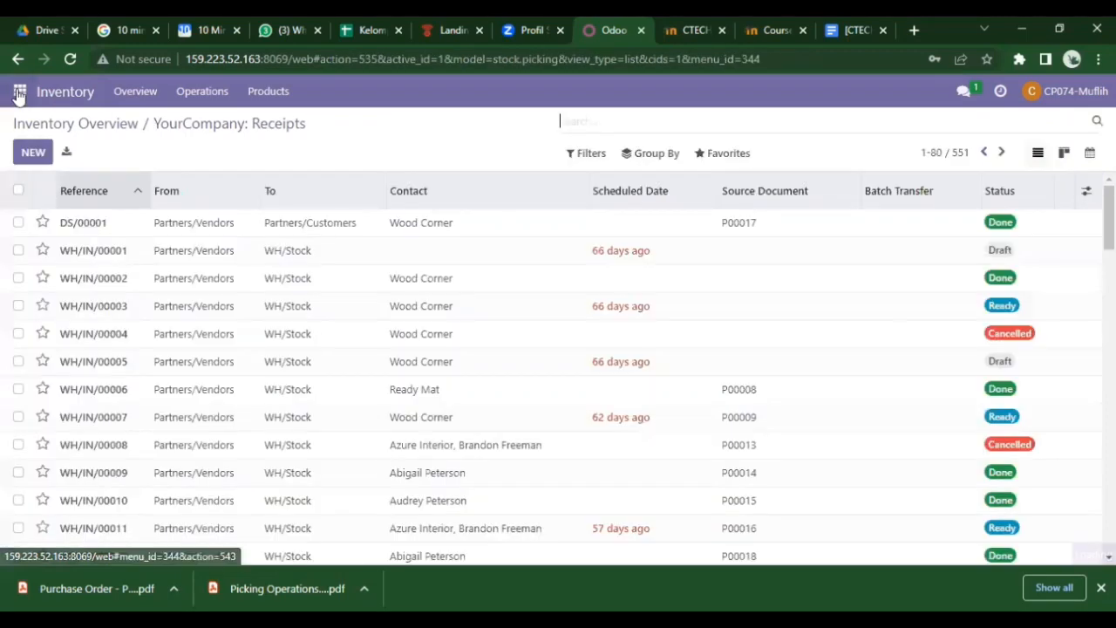
pyautogui.click(20, 92)
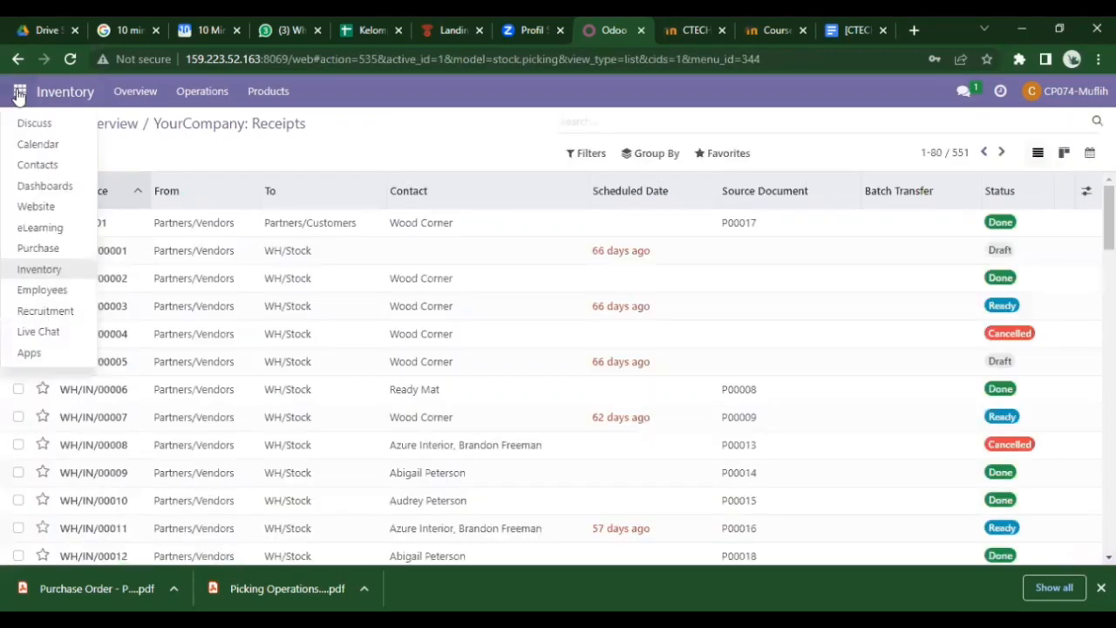
pyautogui.click(70, 277)
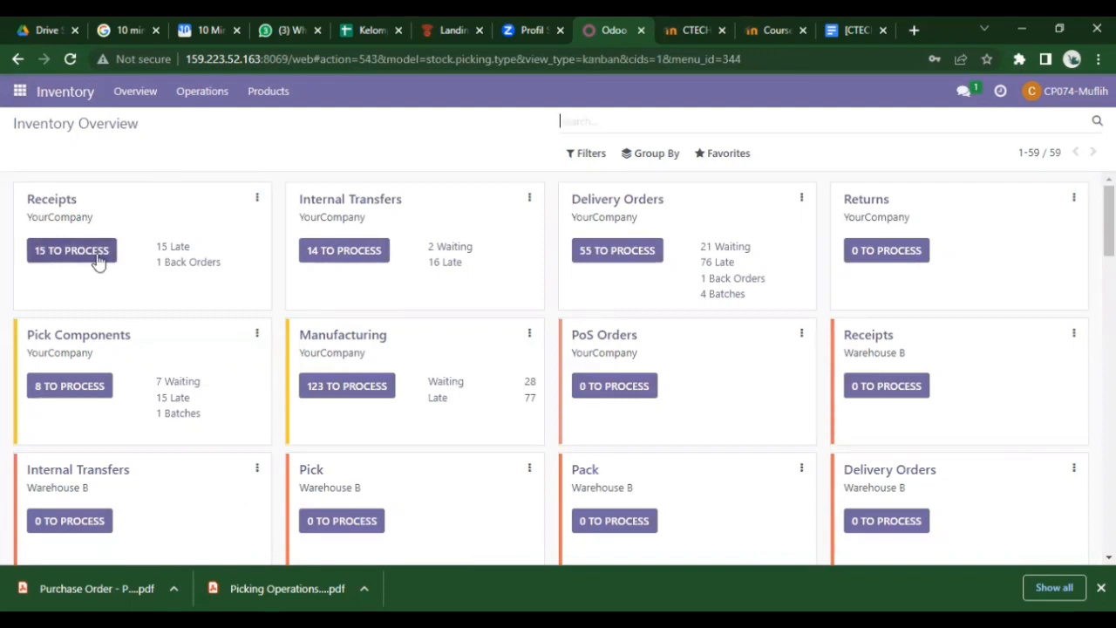
# - Open receipt WH/IN/00207 from Wood Corner from the ready receipts sorted newest first
pyautogui.click(109, 252)
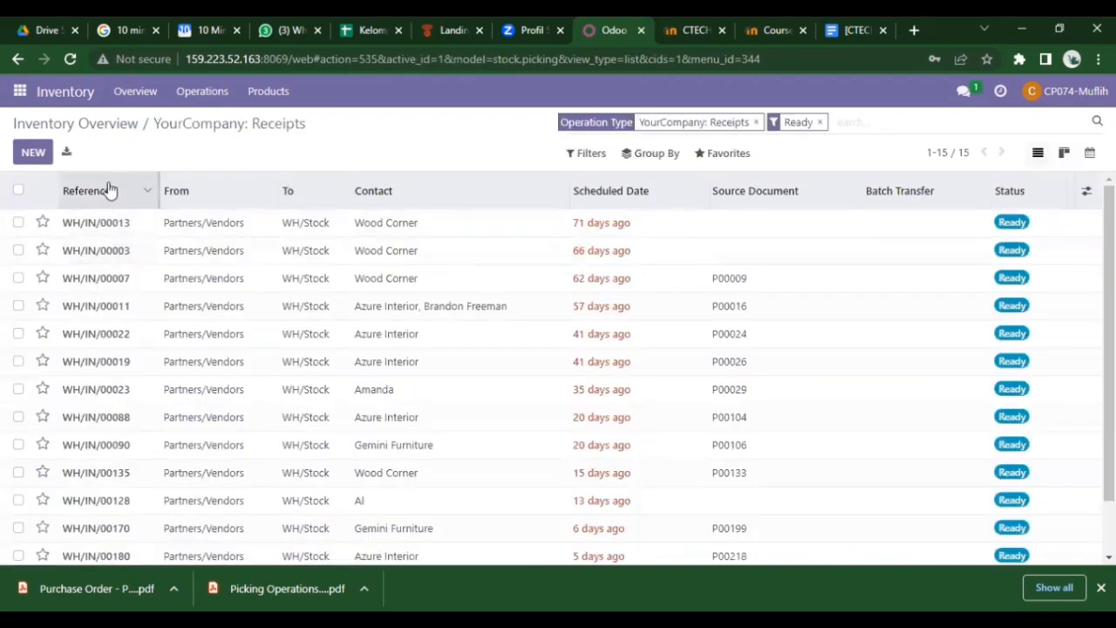
pyautogui.click(109, 190)
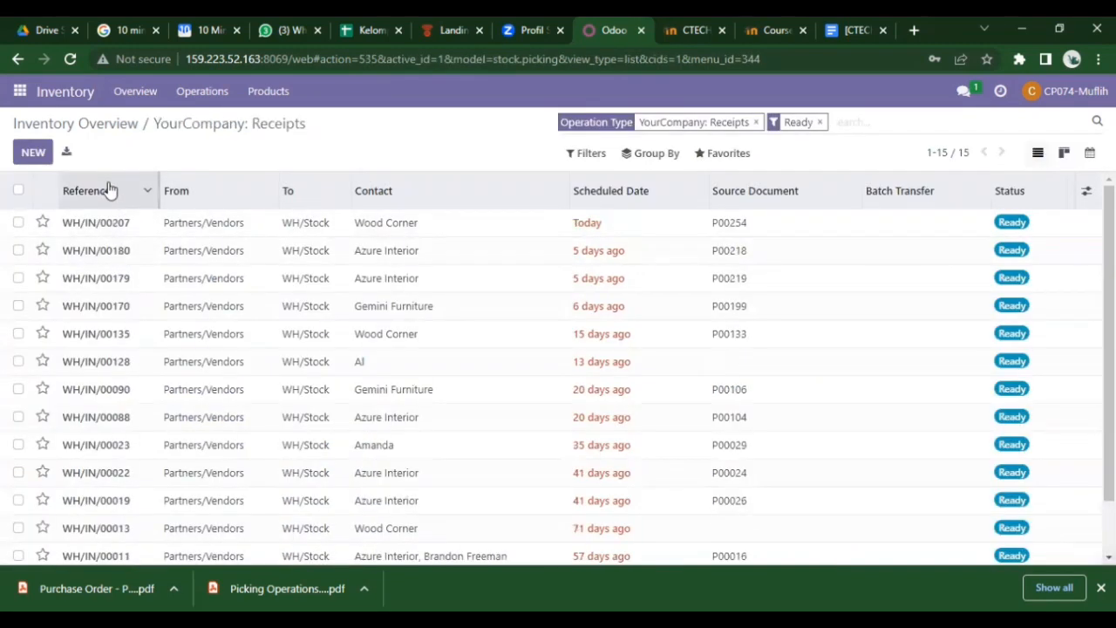
pyautogui.click(123, 225)
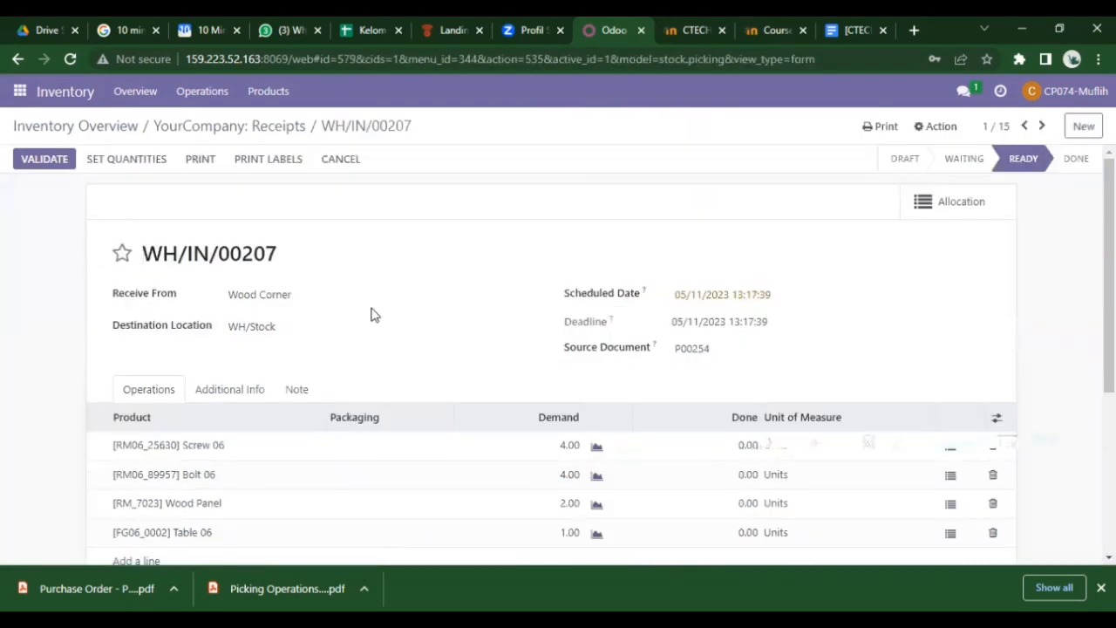
pyautogui.scroll(-2, 370, 314)
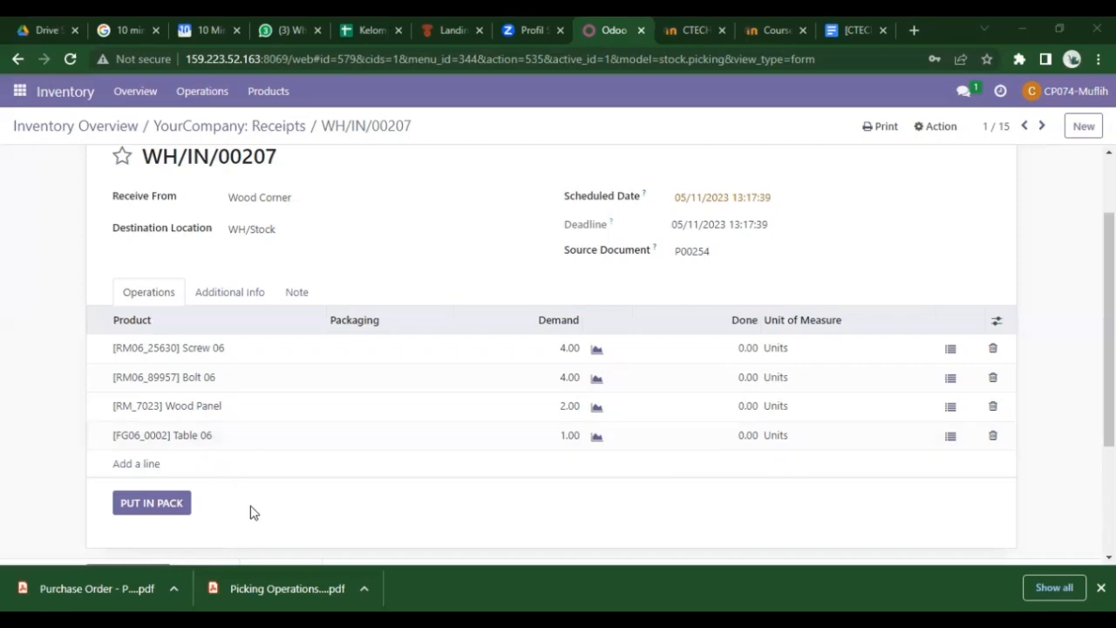
# - Return to the ready receipts, sort by Reference descending, and open WH/IN/00208
pyautogui.scroll(1, 250, 511)
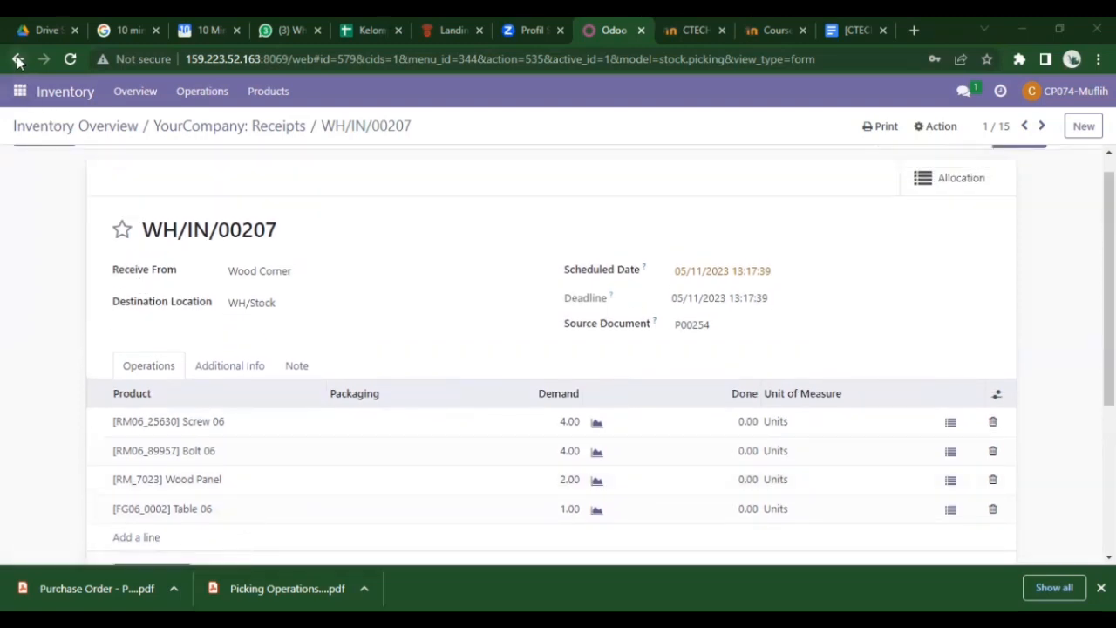
pyautogui.click(276, 127)
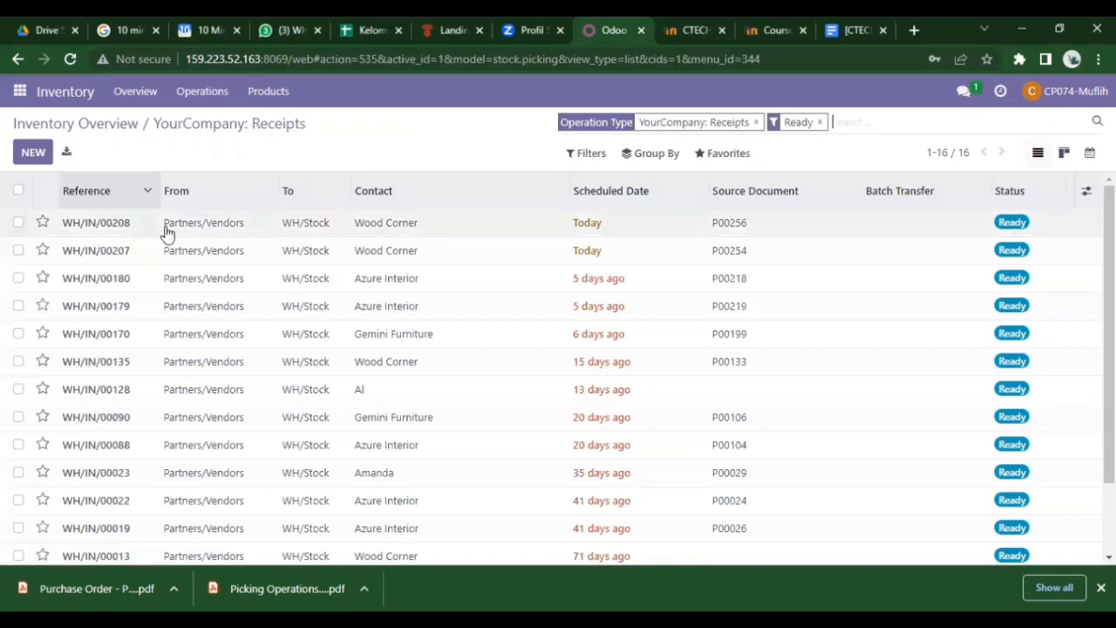
pyautogui.click(99, 192)
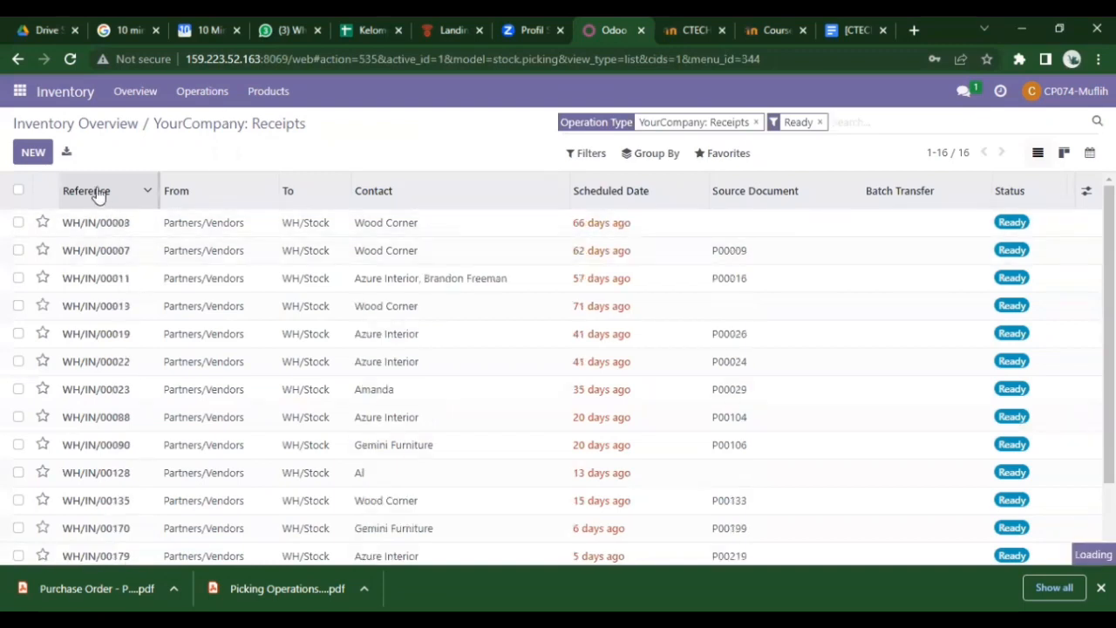
pyautogui.click(98, 192)
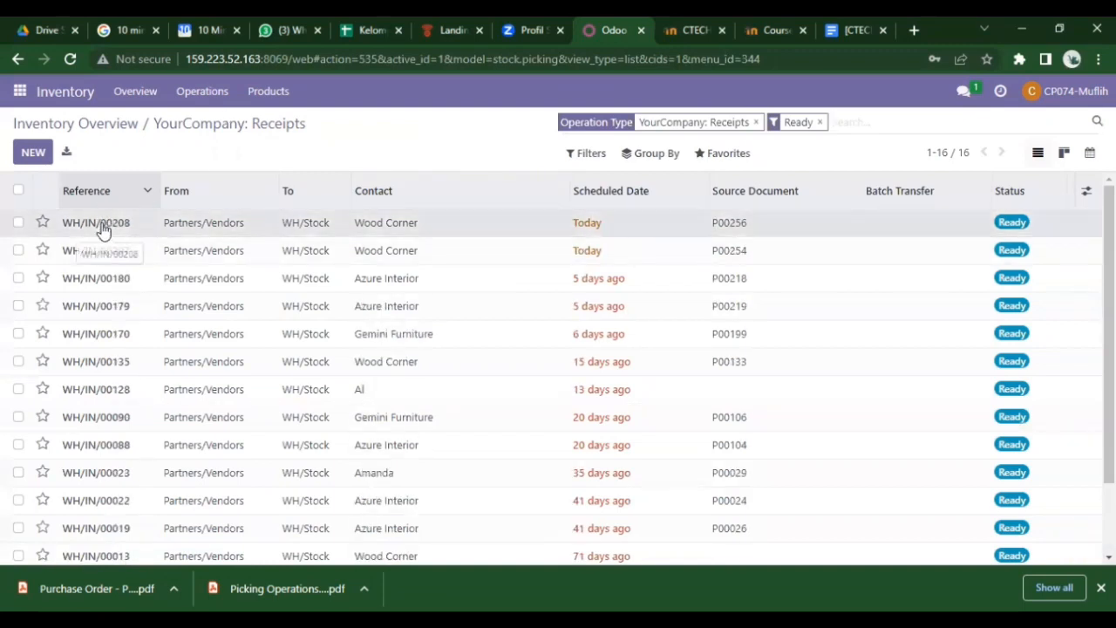
pyautogui.click(102, 226)
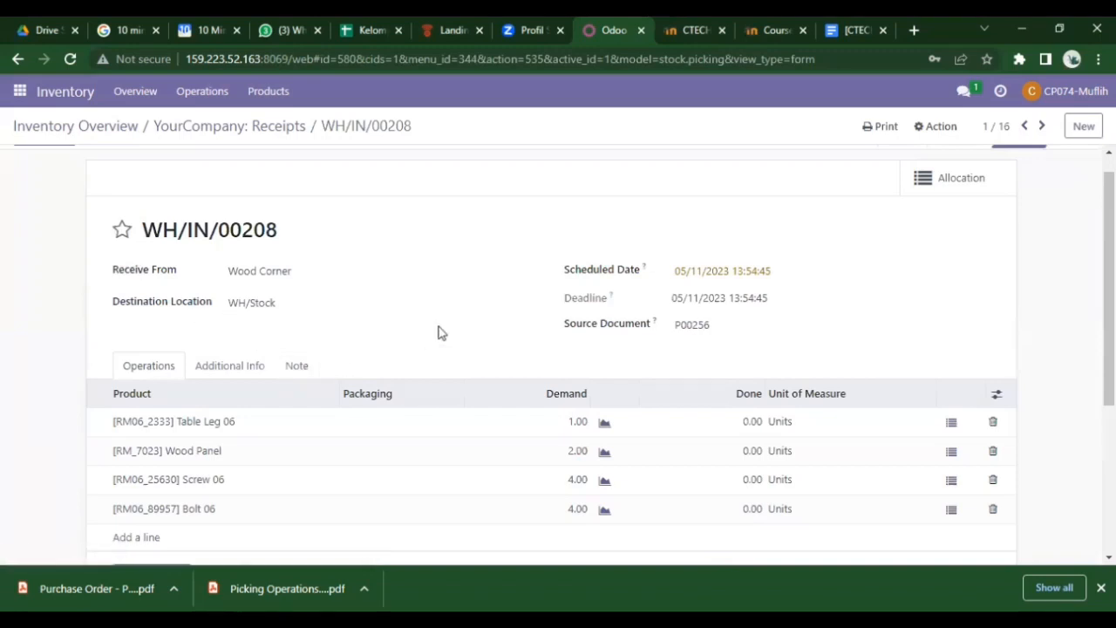
# - Set the done quantities on WH/IN/00208 to 1, 2, 4 and 4 and validate it
pyautogui.scroll(-1, 441, 332)
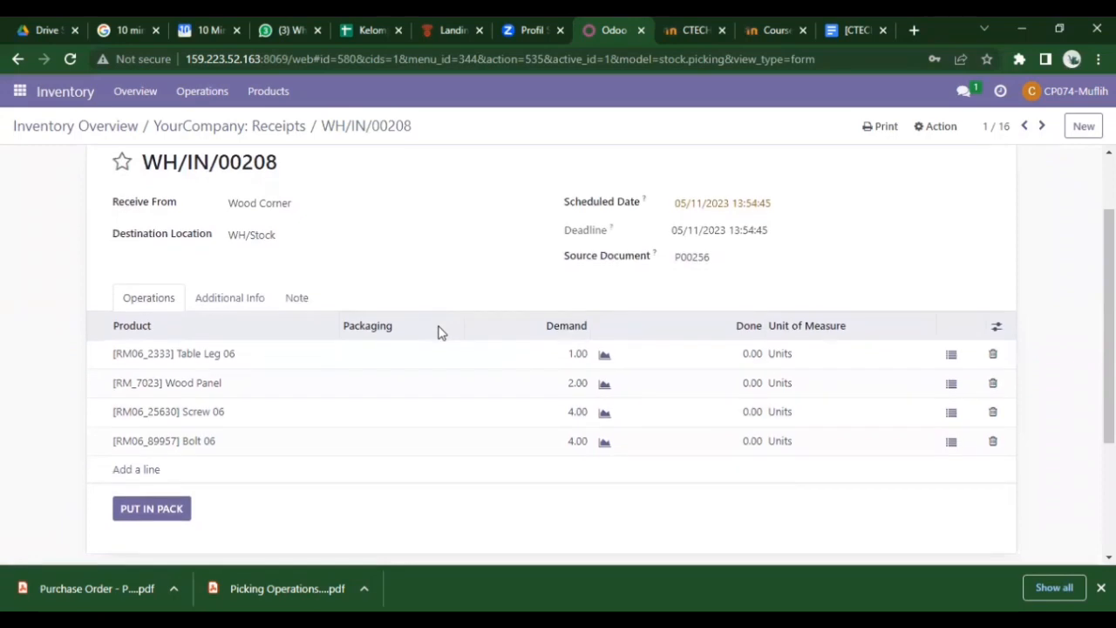
pyautogui.scroll(2, 440, 332)
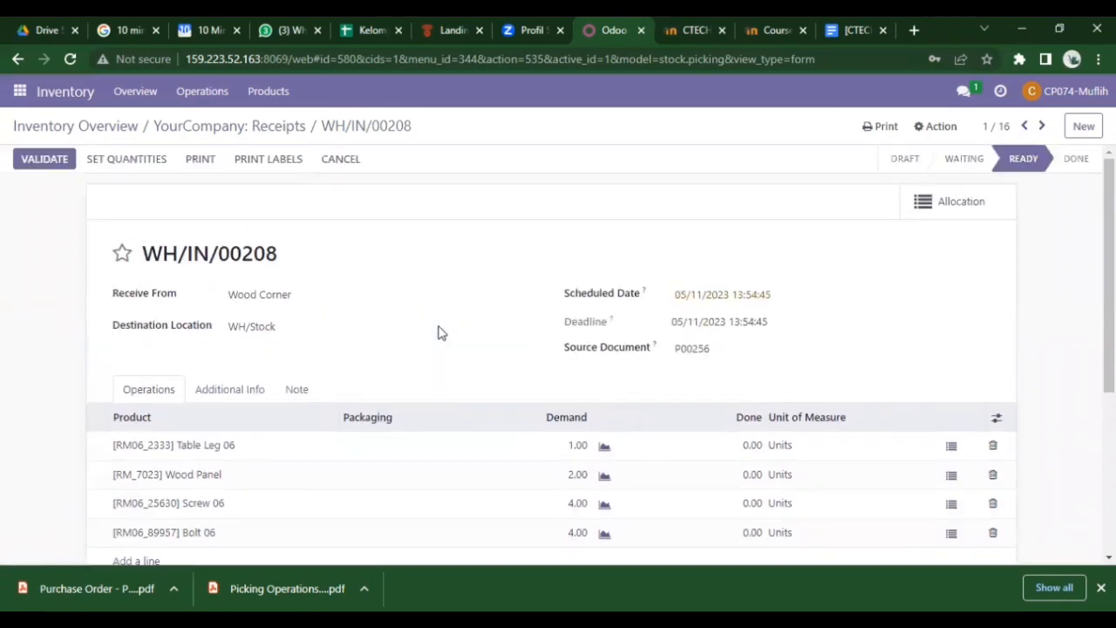
pyautogui.click(146, 167)
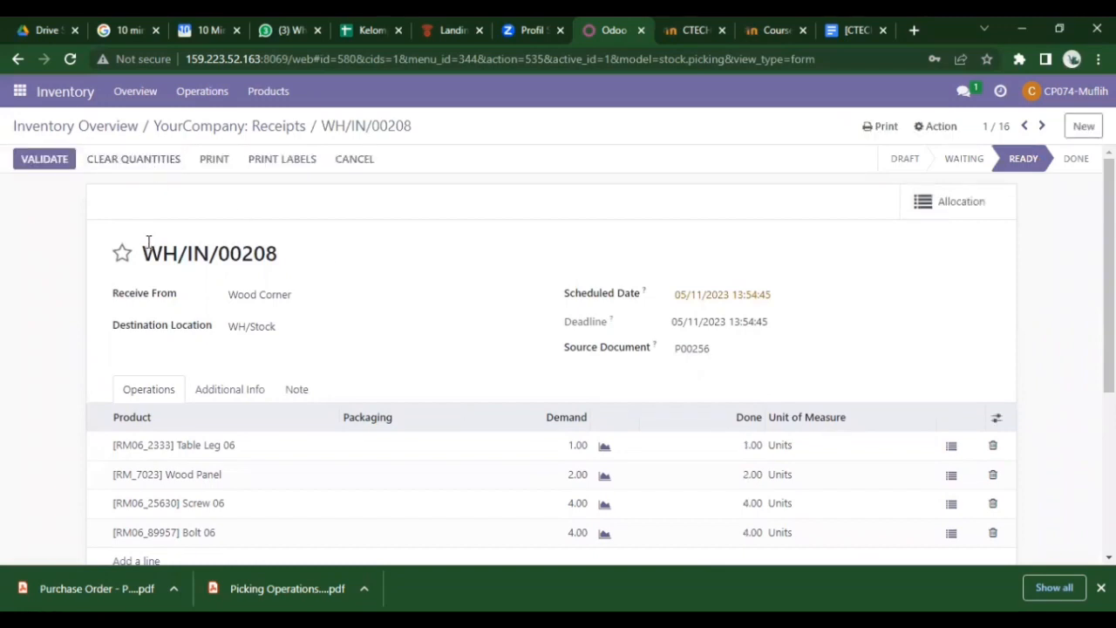
pyautogui.click(54, 164)
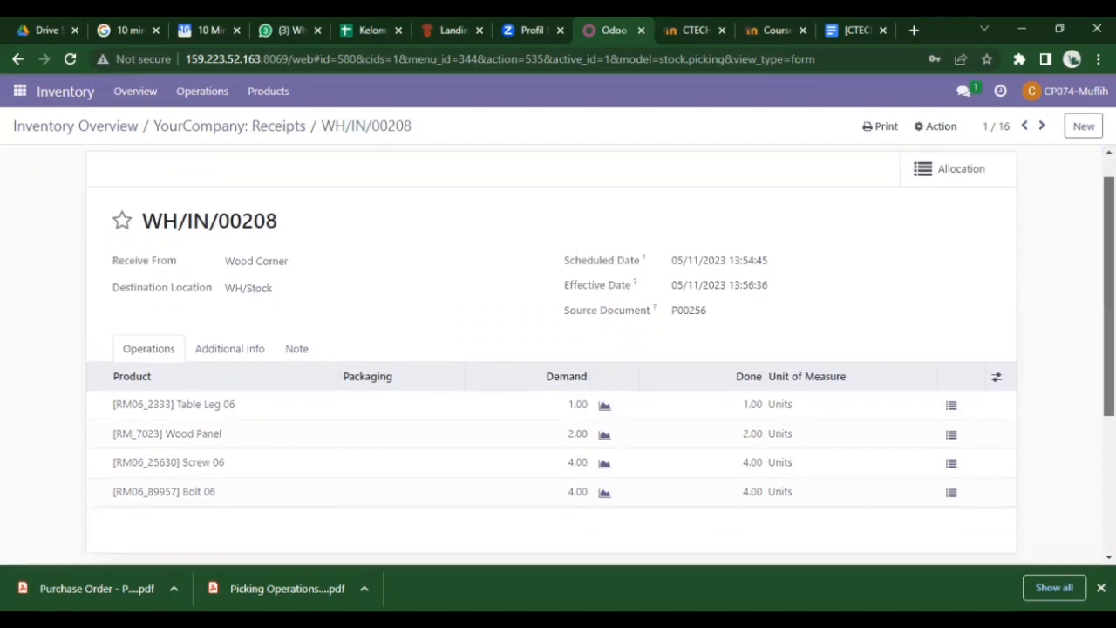
pyautogui.scroll(-2, 558, 349)
pyautogui.scroll(-1, 558, 349)
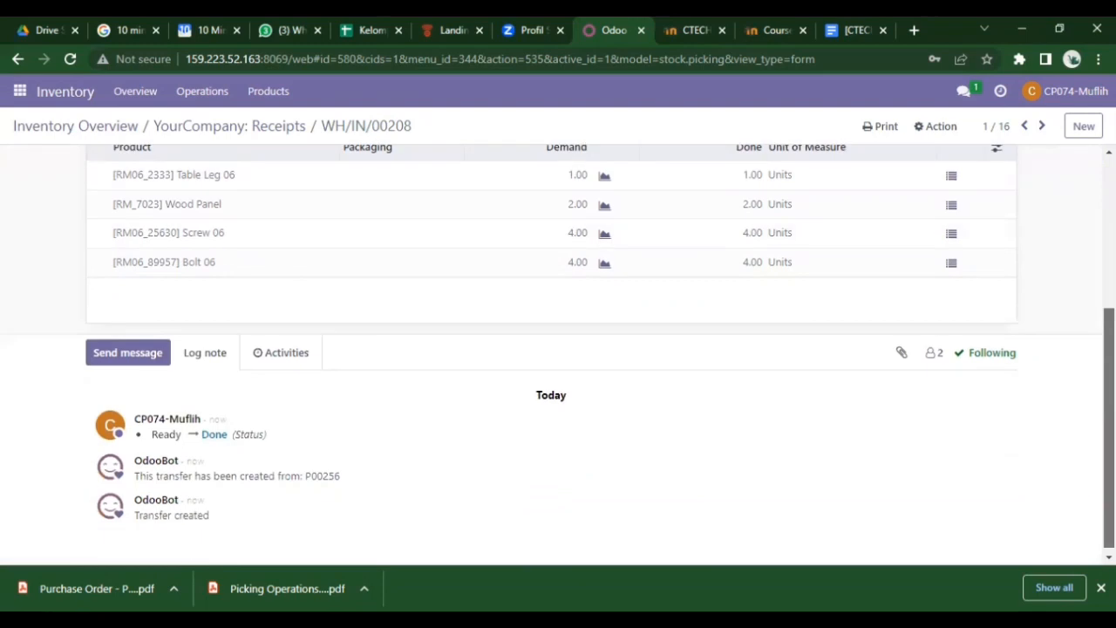
pyautogui.scroll(3, 558, 348)
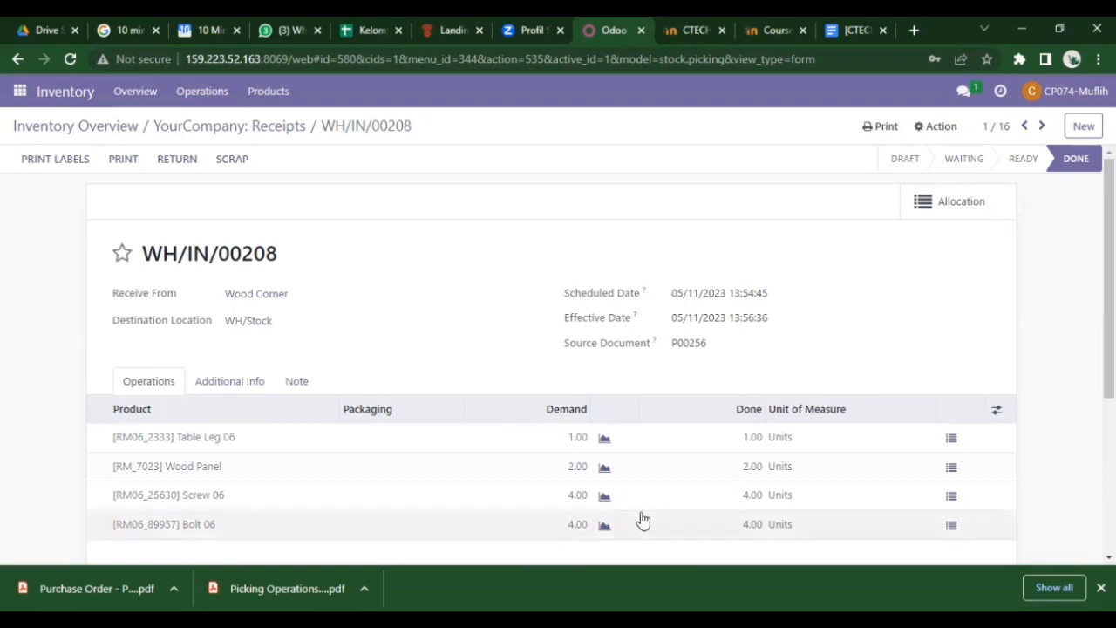
pyautogui.click(964, 93)
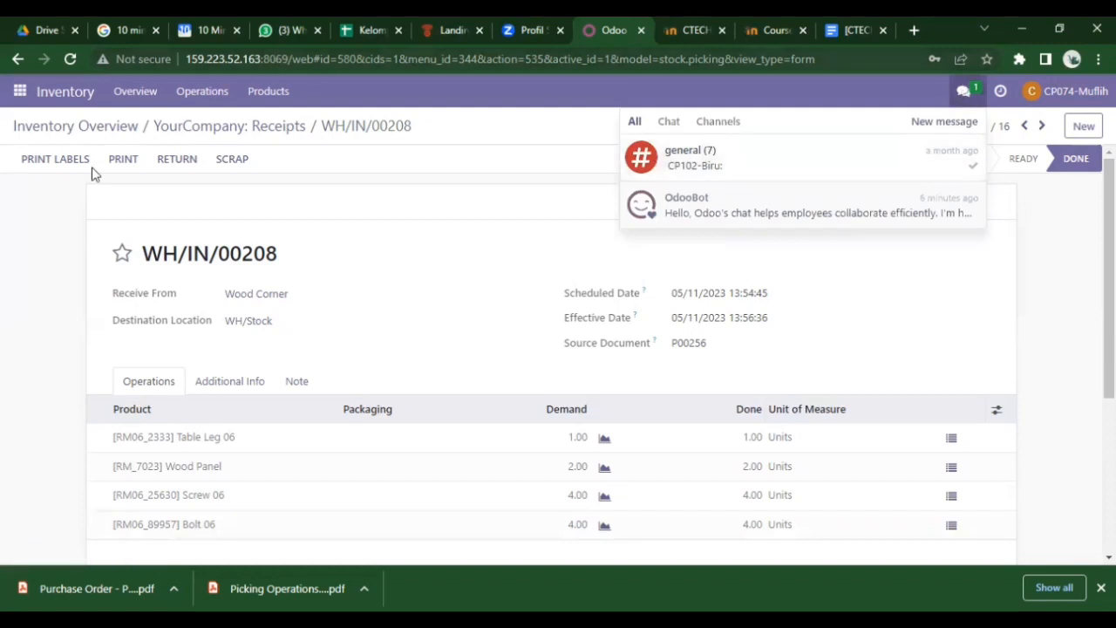
# - Open Discuss and start a direct message with the colleague
pyautogui.click(21, 95)
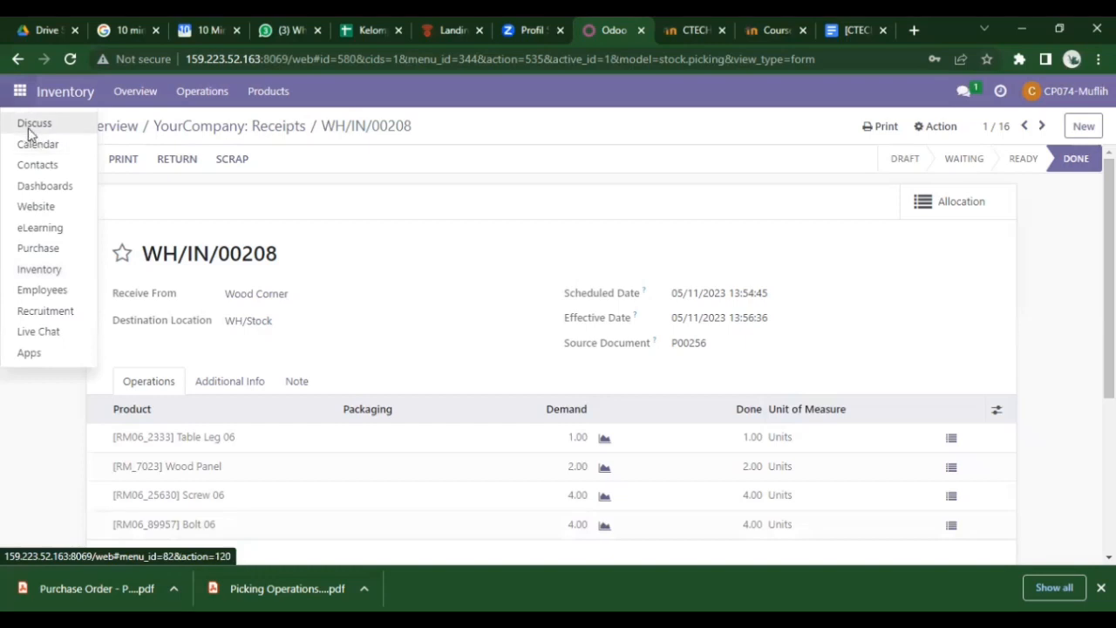
pyautogui.click(30, 126)
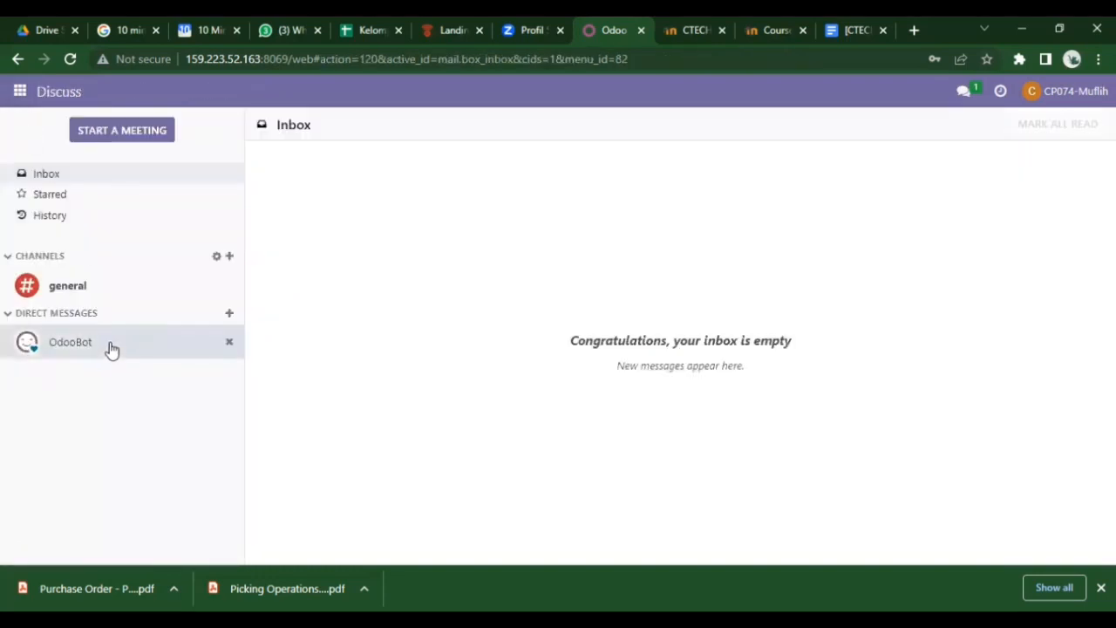
pyautogui.click(229, 316)
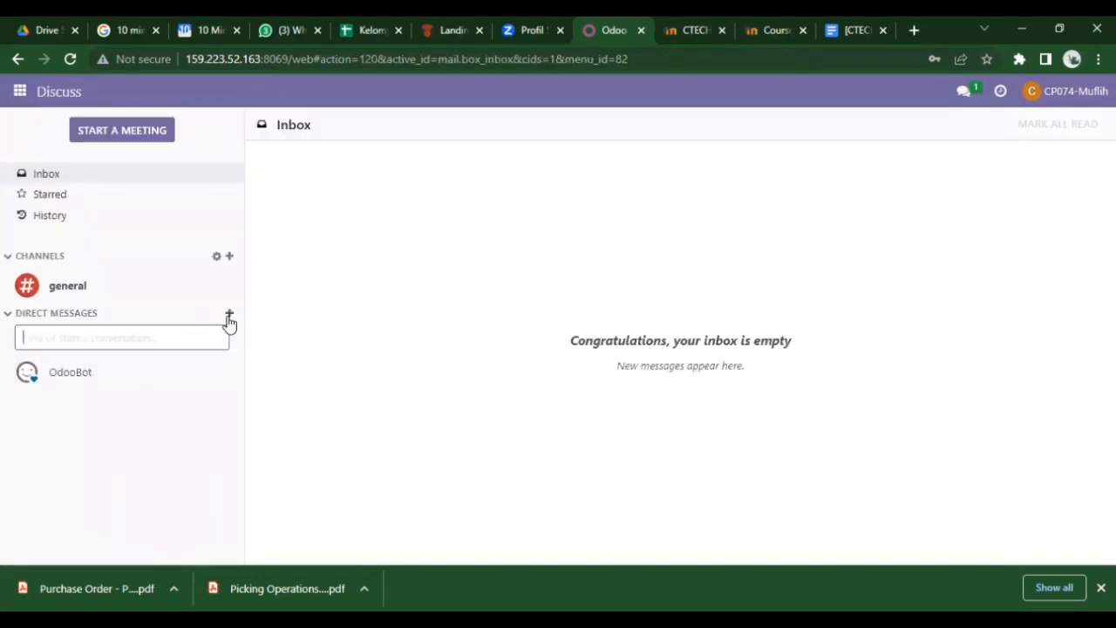
pyautogui.write('dhrist')
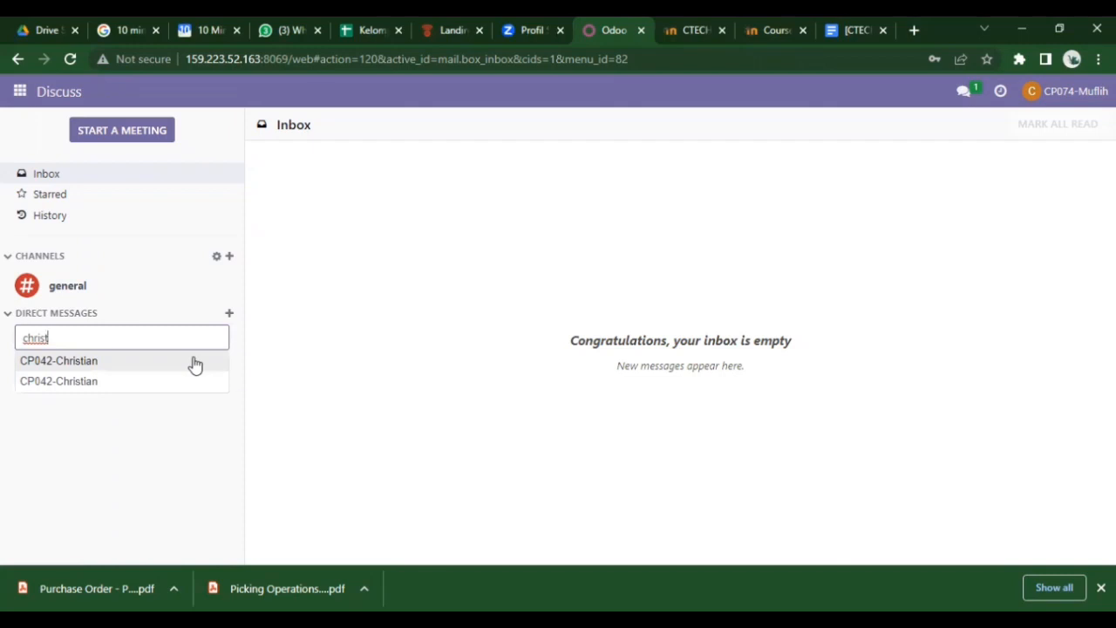
pyautogui.click(196, 362)
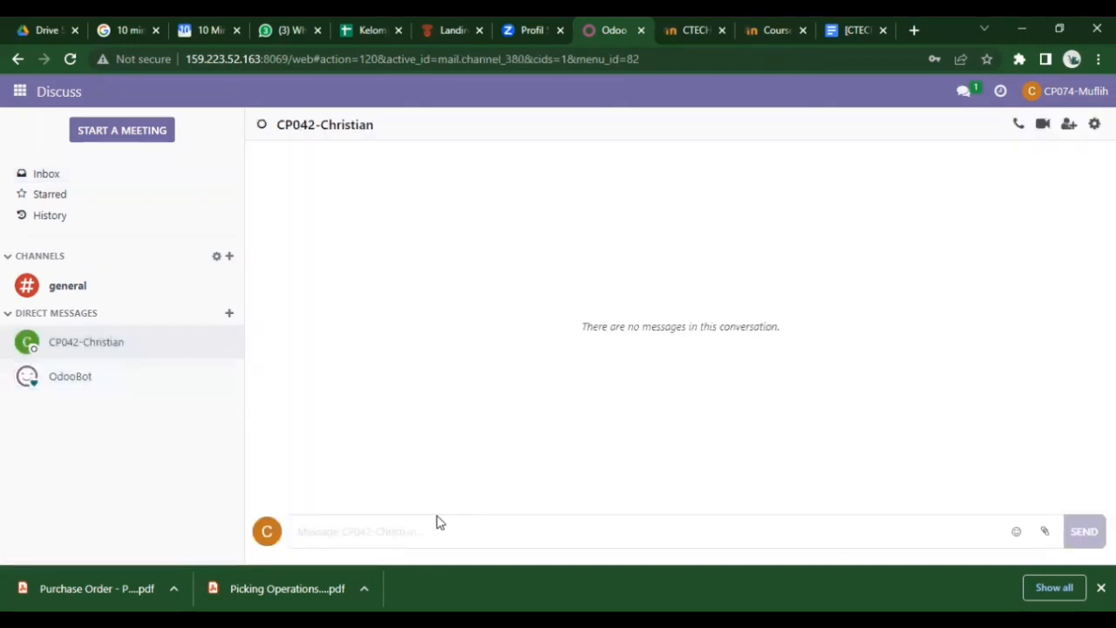
# - Send the message 'tolong terima barang digudang preproduction'
pyautogui.write('t')
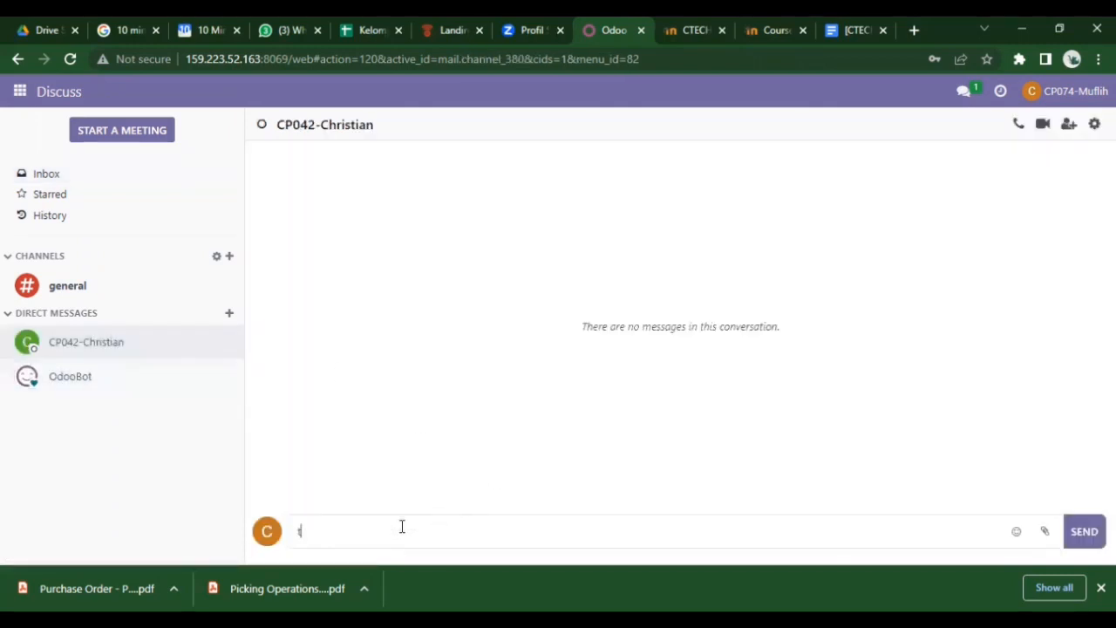
pyautogui.write('olong terima')
pyautogui.write('b')
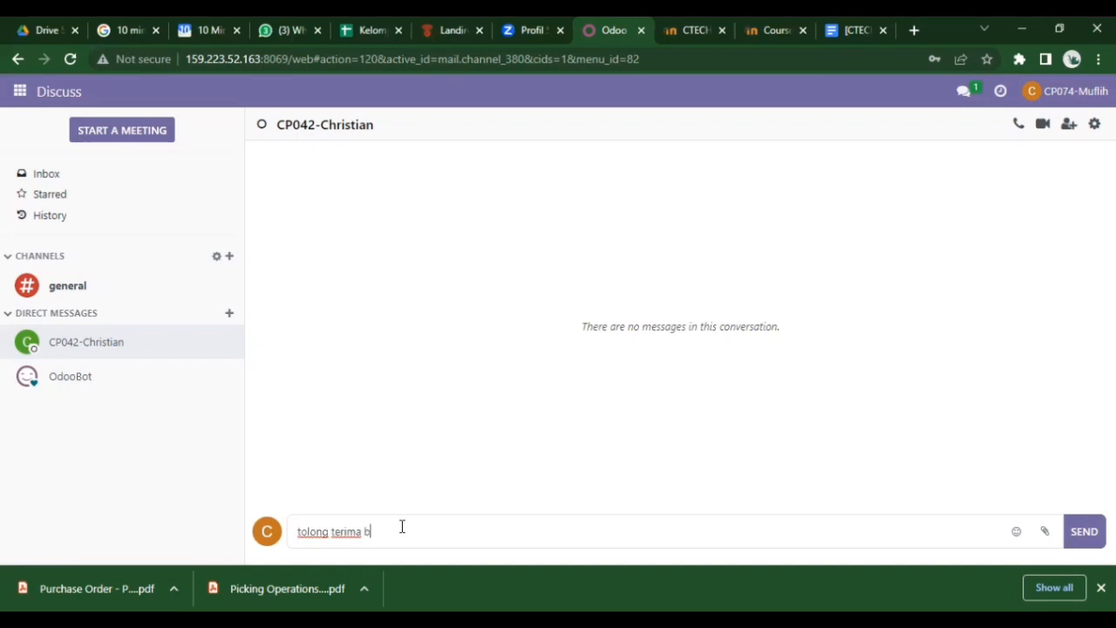
pyautogui.write('arang digudang preproduction')
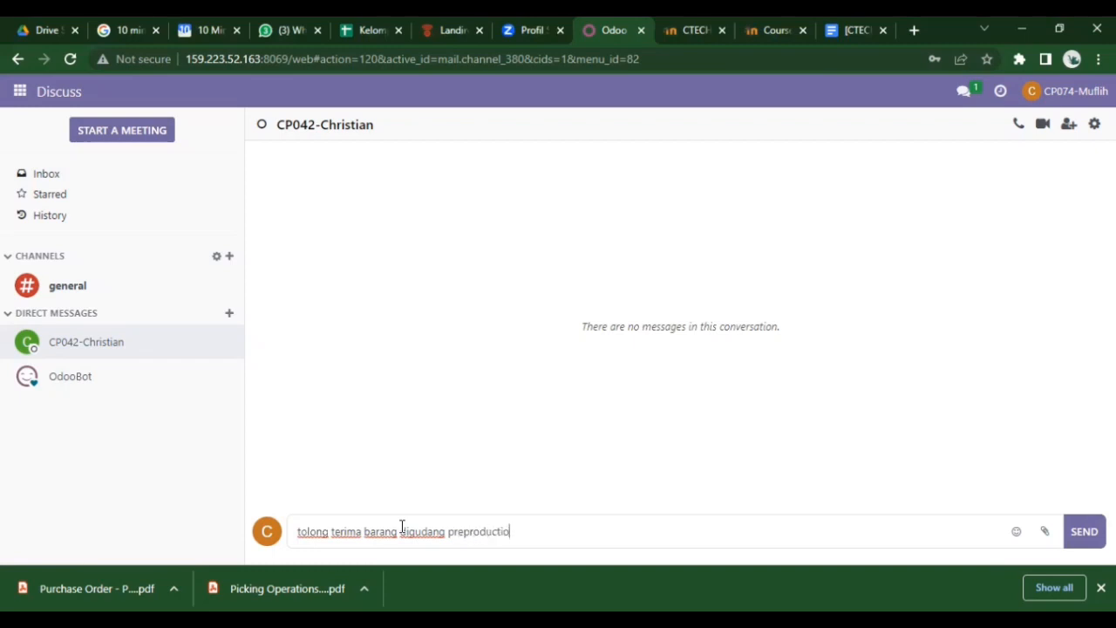
pyautogui.press('Return')
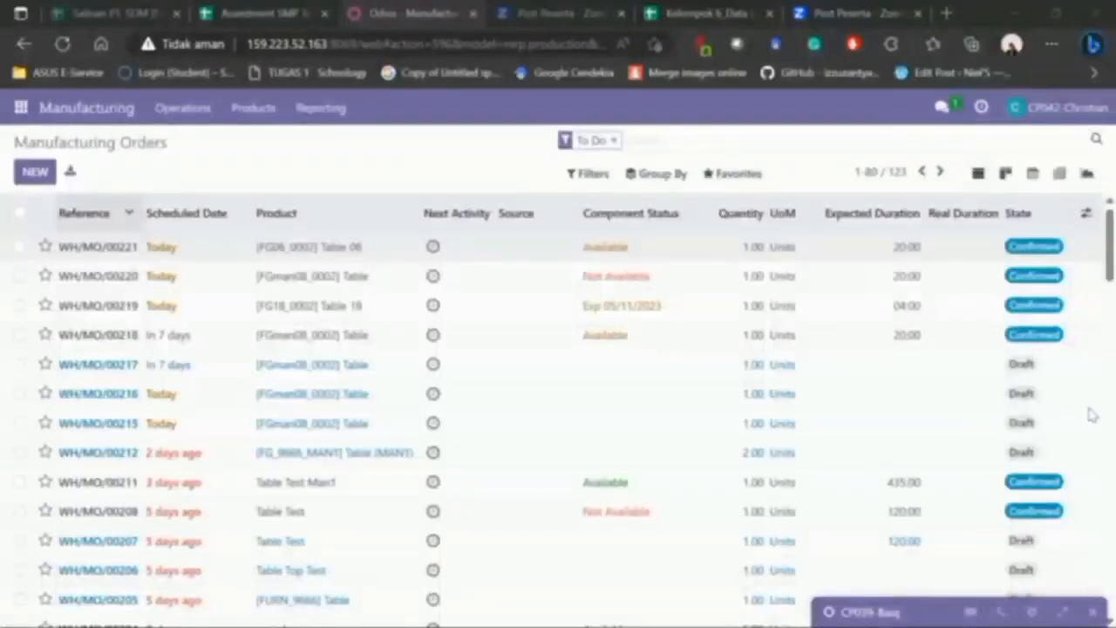
pyautogui.click(554, 386)
pyautogui.scroll(-3, 553, 505)
pyautogui.scroll(3, 550, 561)
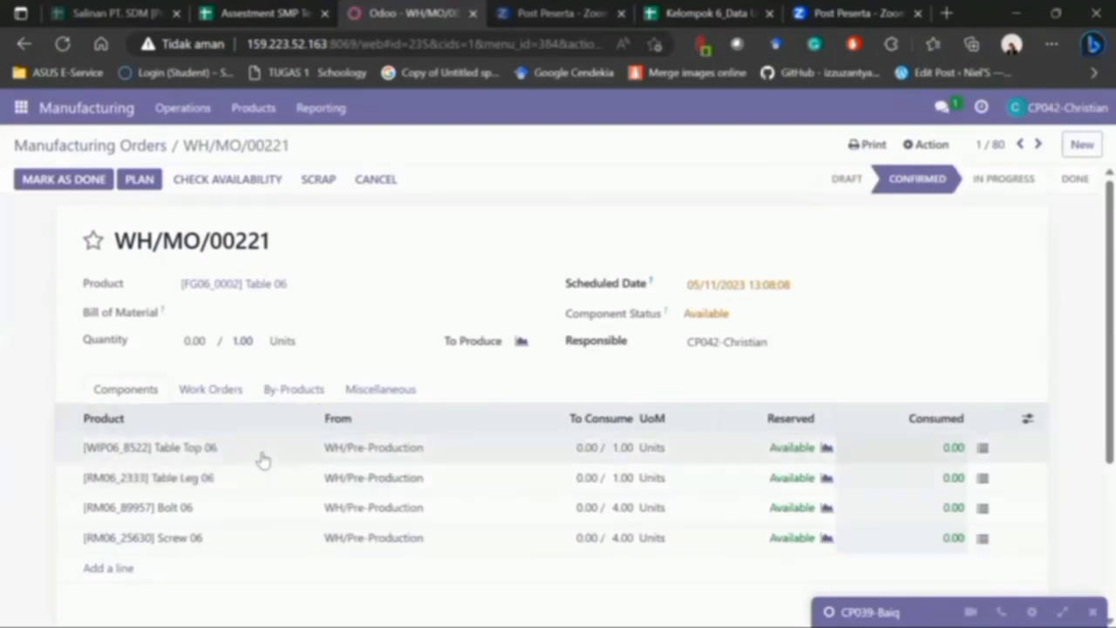
pyautogui.click(116, 150)
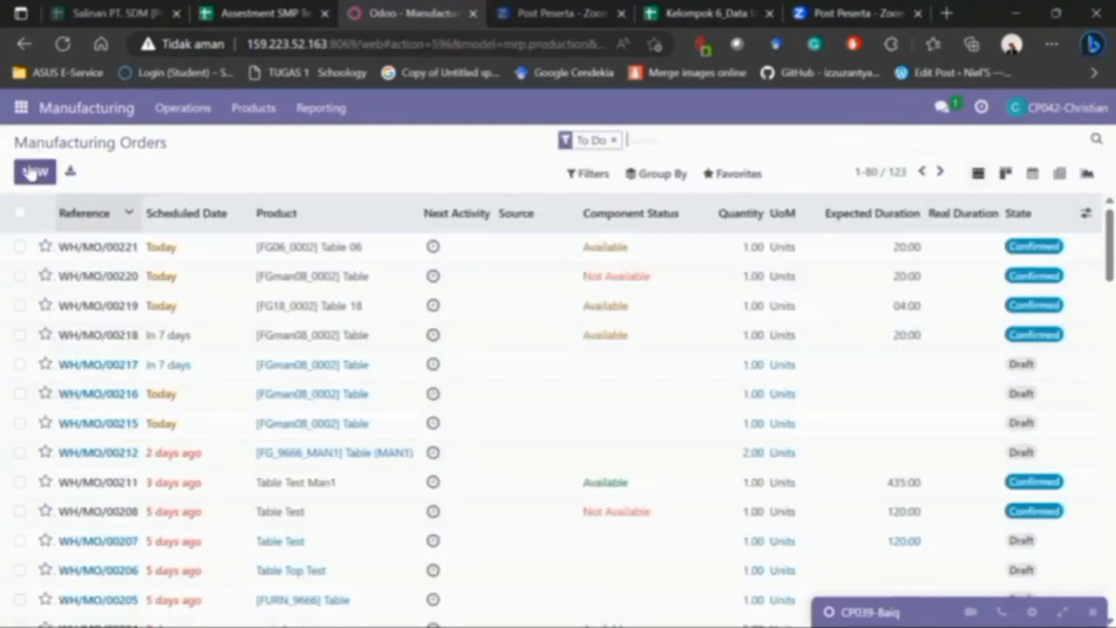
# - Create a new manufacturing order with product [WIP06_8522] Table Top 06
pyautogui.click(31, 172)
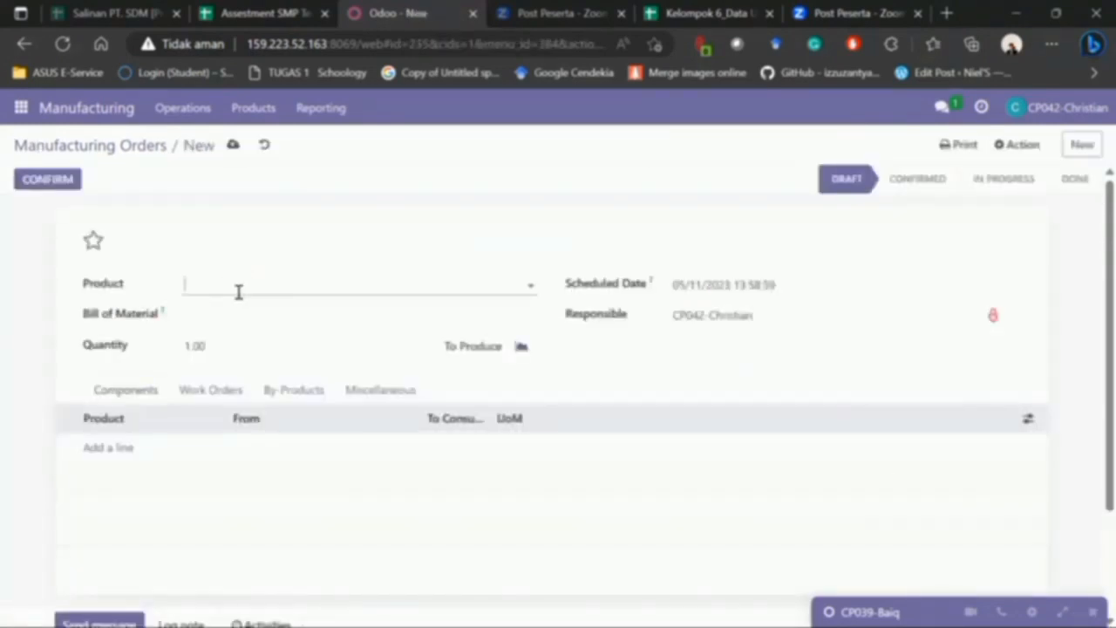
pyautogui.click(239, 292)
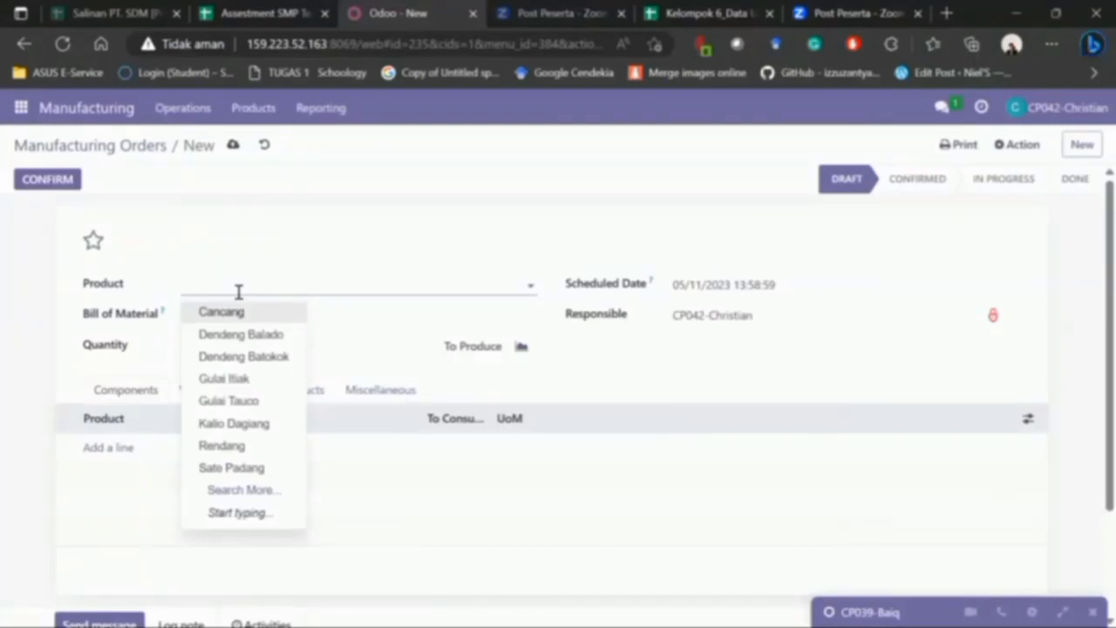
pyautogui.write('Table')
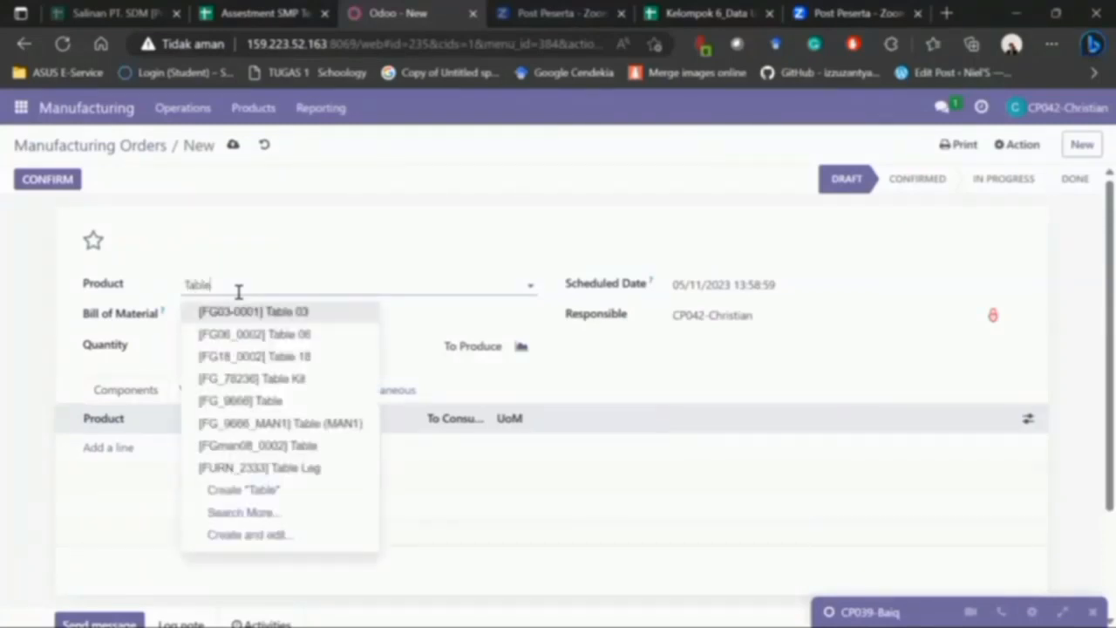
pyautogui.write(' 1')
pyautogui.write('op')
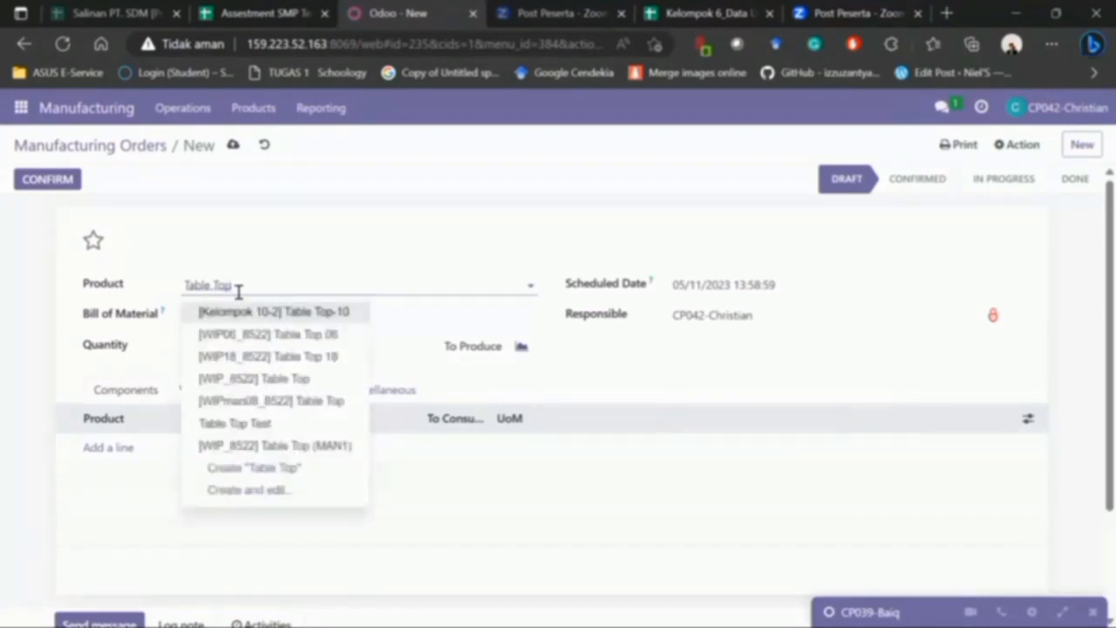
pyautogui.press('Down')
pyautogui.press('Return')
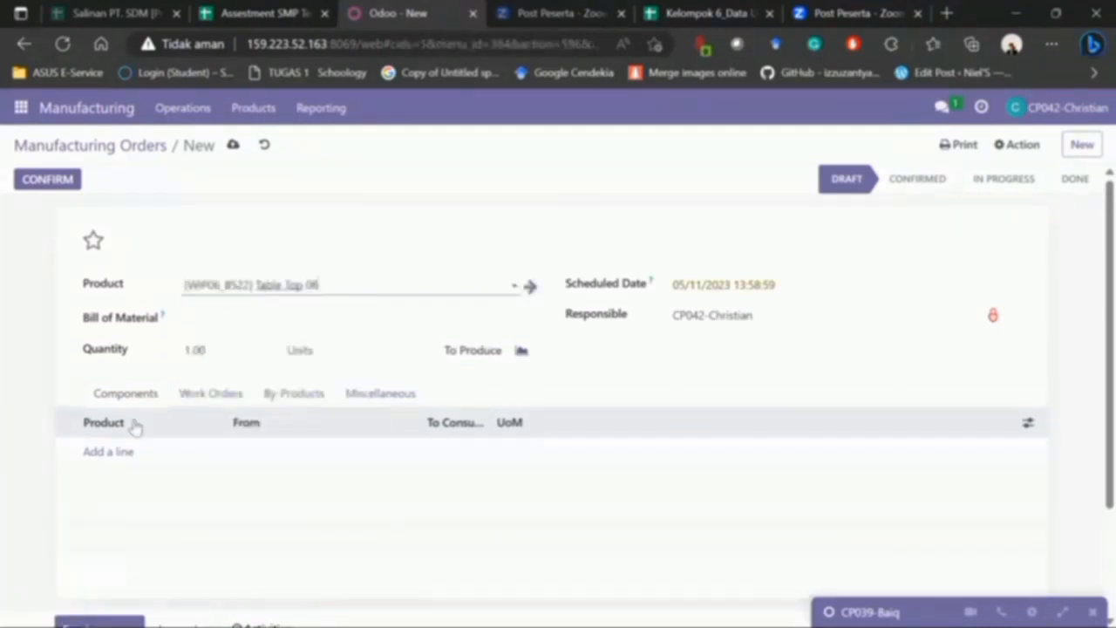
# - Add component [RM_7023] Wood Panel with 2.00 units to consume
pyautogui.click(101, 452)
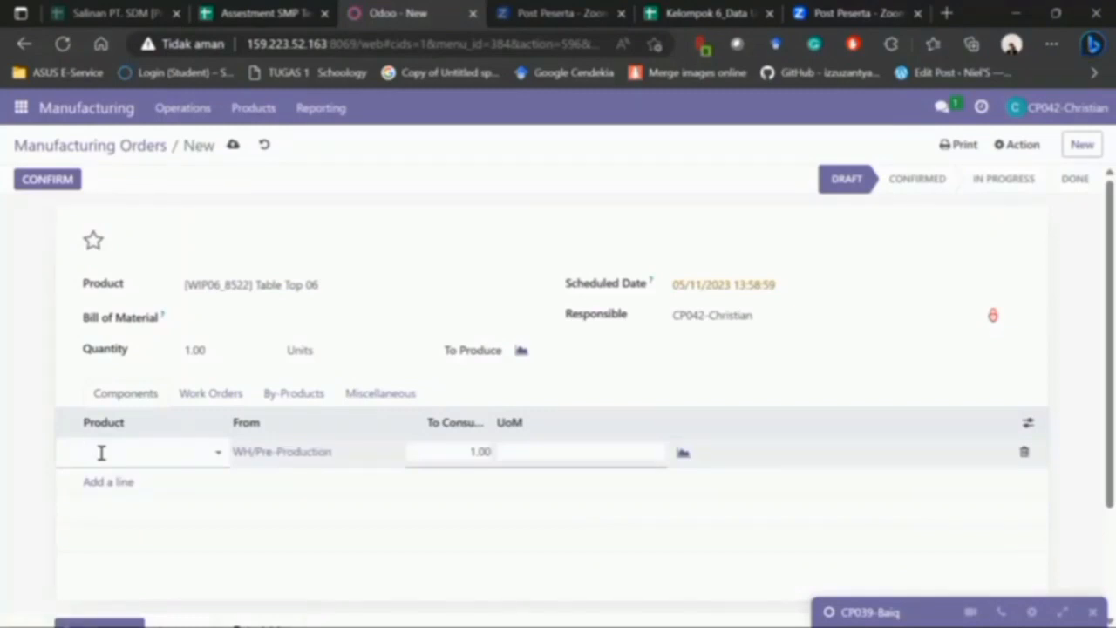
pyautogui.write('Woo')
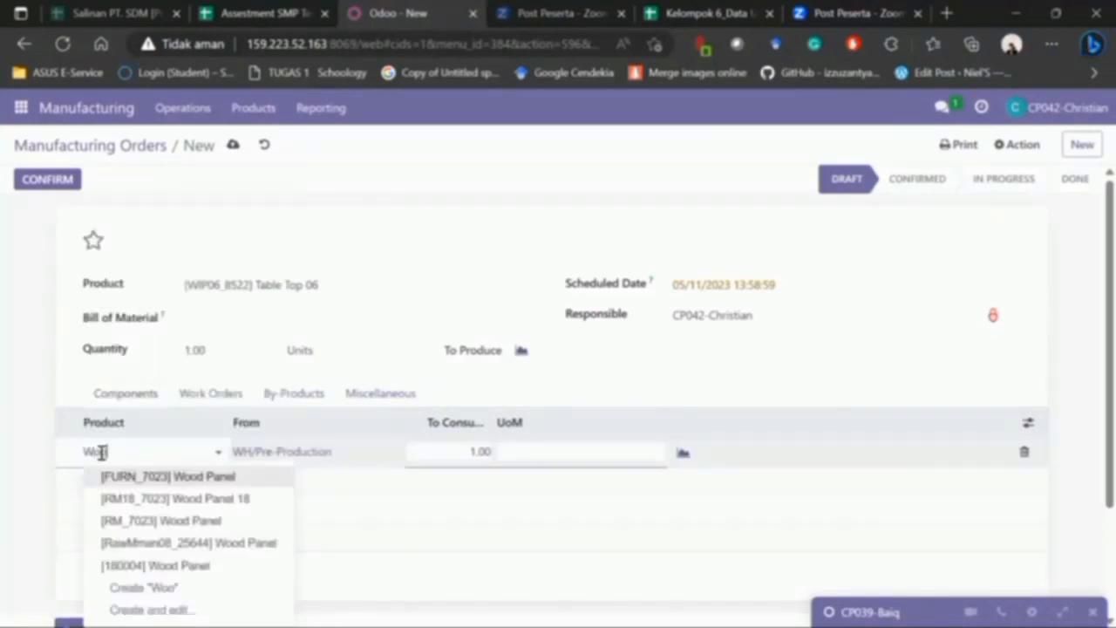
pyautogui.press('Down')
pyautogui.press('Down')
pyautogui.press('Return')
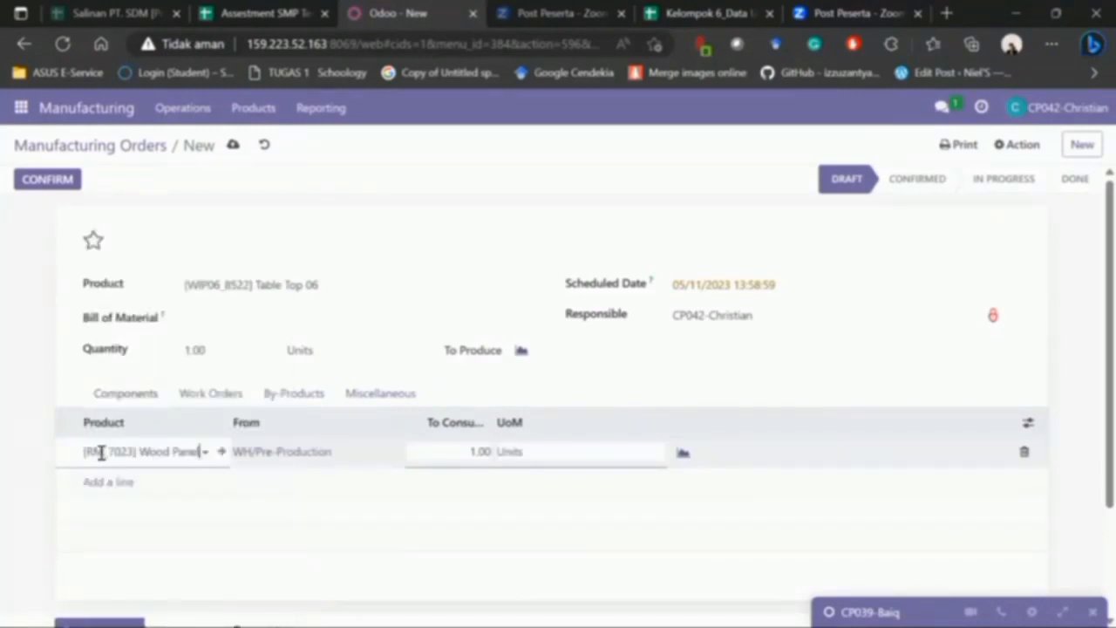
pyautogui.click(466, 455)
pyautogui.write('2')
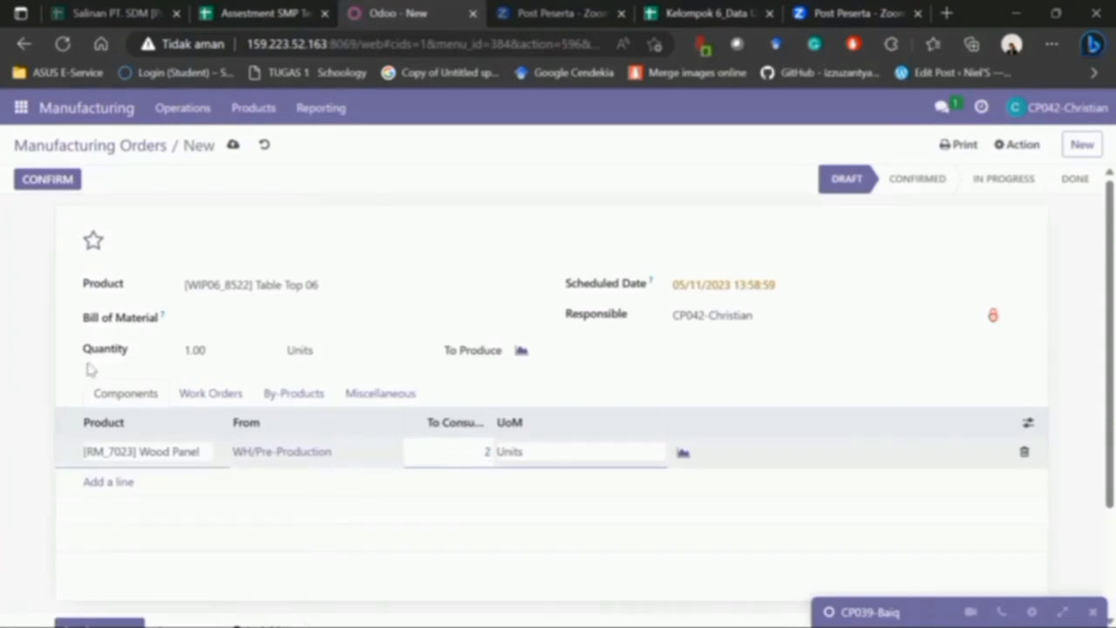
pyautogui.click(4, 332)
pyautogui.moveTo(1109, 347); pyautogui.dragTo(1092, 237)
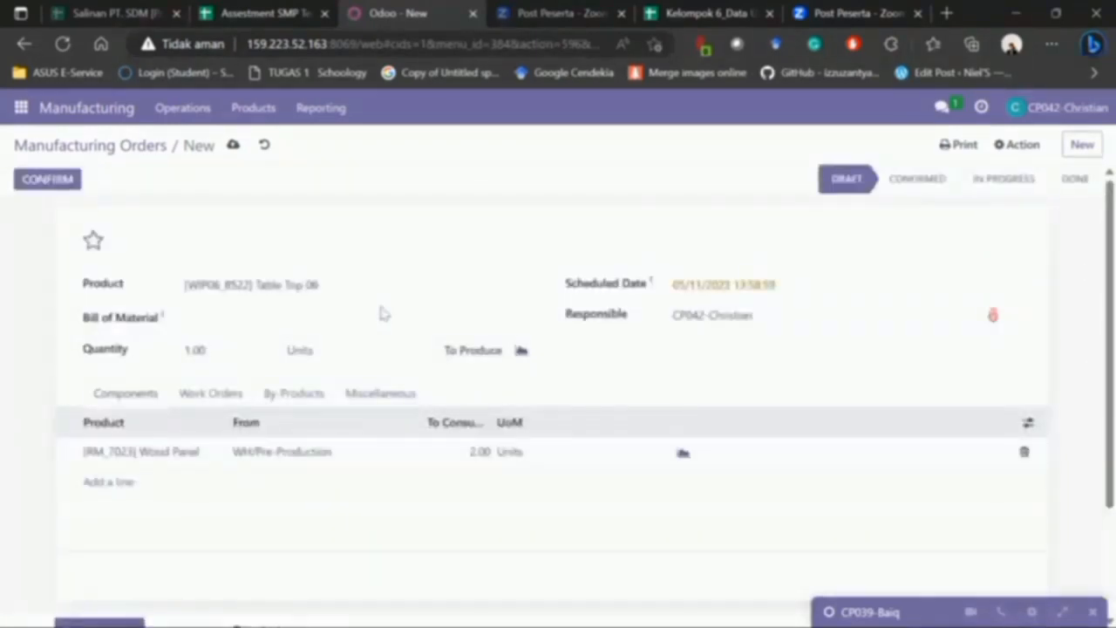
# - Add work order Cutting KLP 6 at the Cutting work center, expected duration 05:00
pyautogui.click(210, 403)
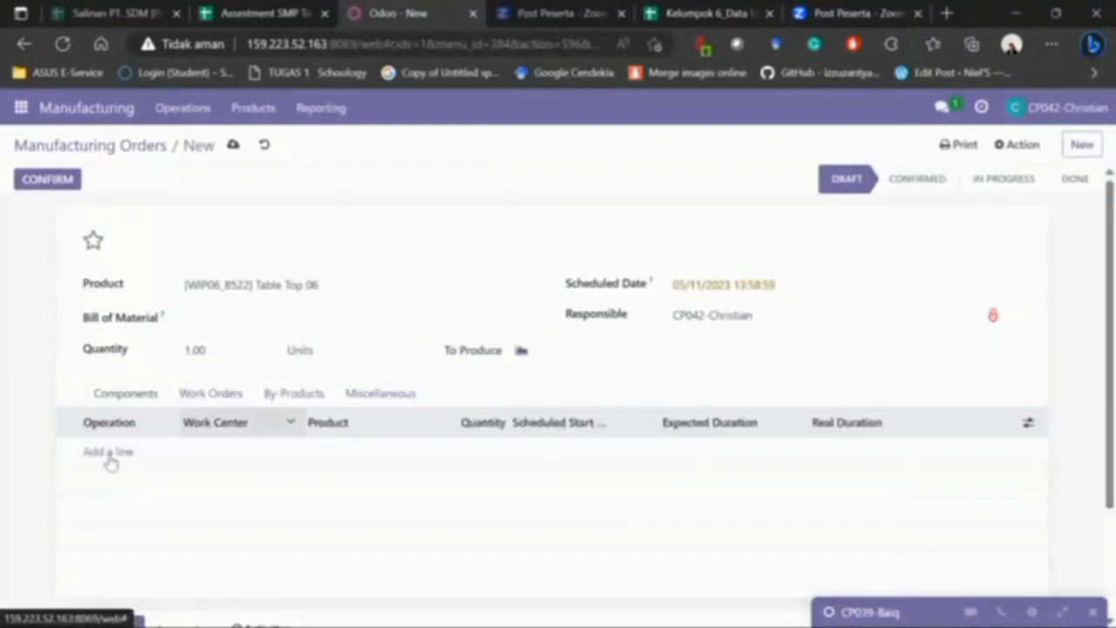
pyautogui.click(110, 453)
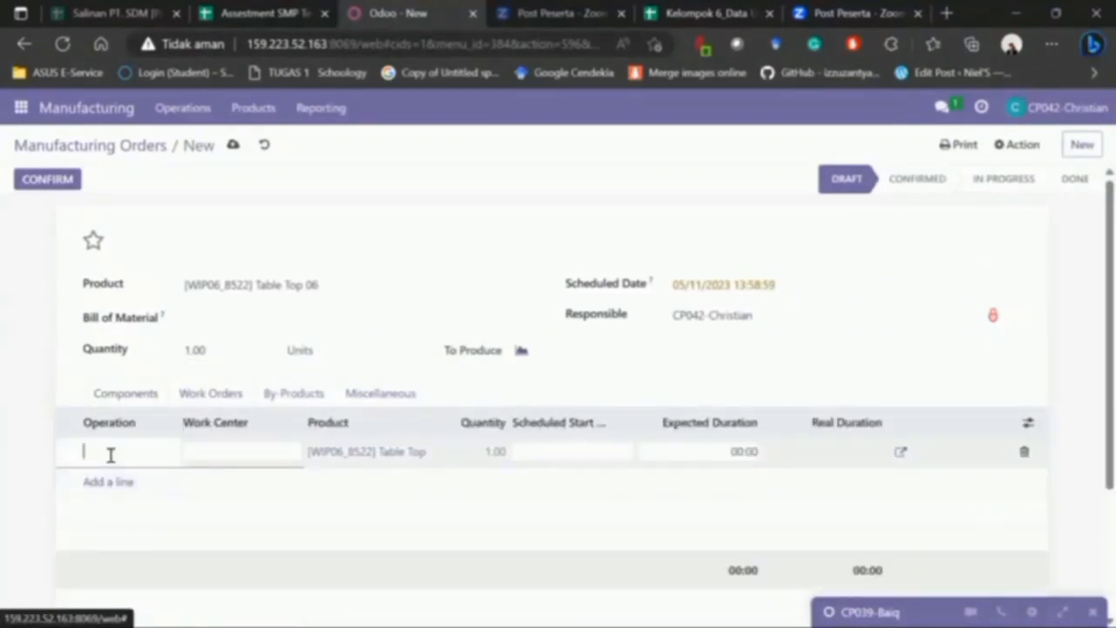
pyautogui.write('Cu')
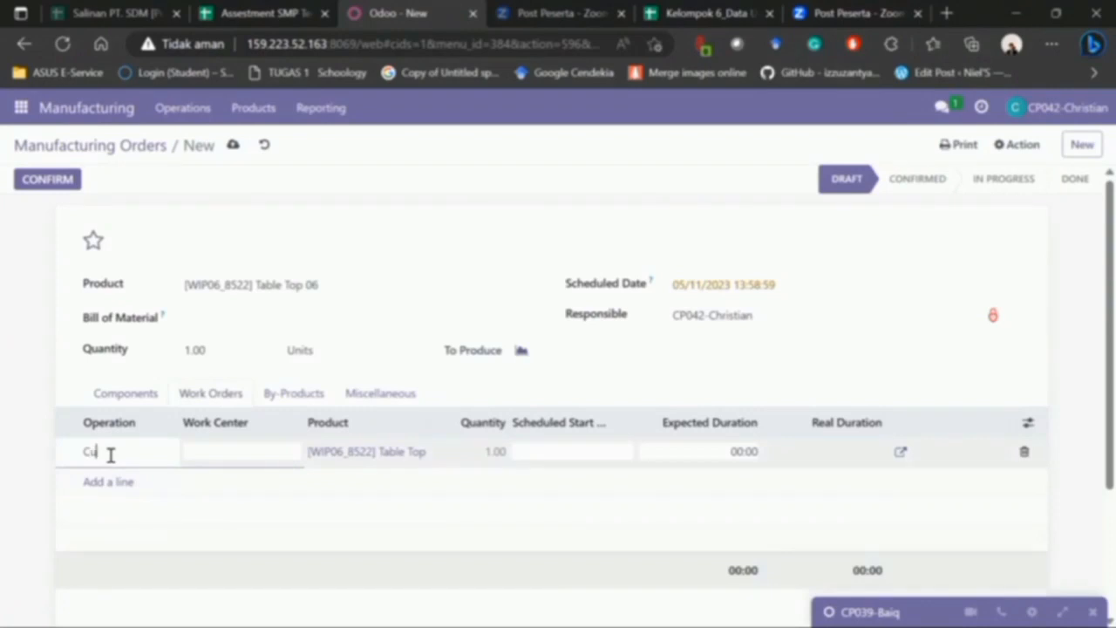
pyautogui.write('tting KLP 6')
pyautogui.click(236, 450)
pyautogui.press('Down')
pyautogui.press('Down')
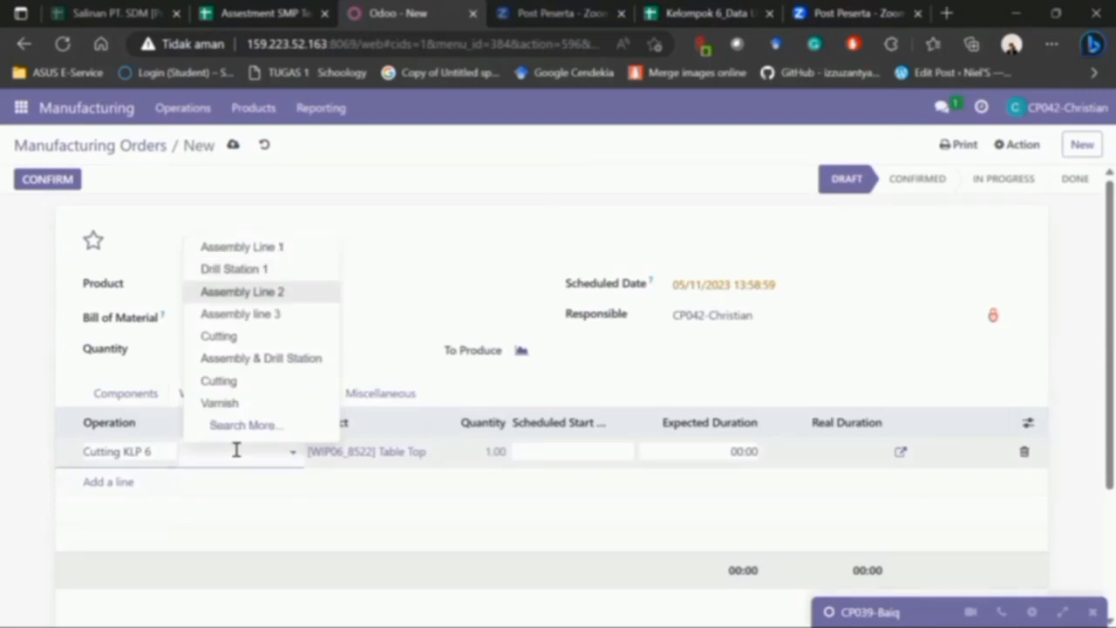
pyautogui.press('Down')
pyautogui.press('Down')
pyautogui.press('Return')
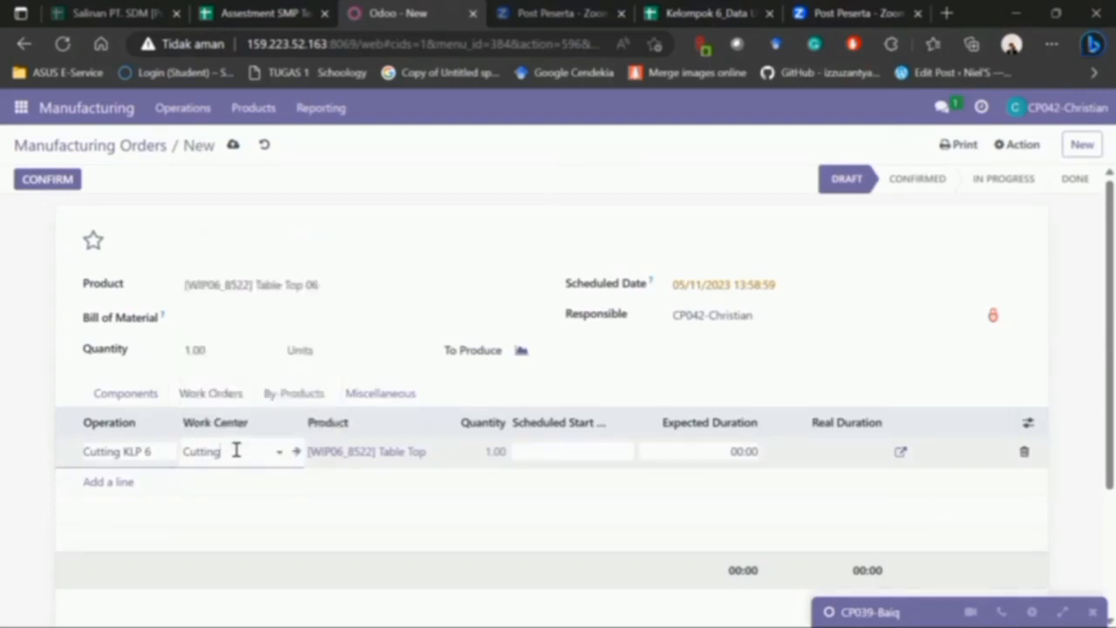
pyautogui.click(726, 452)
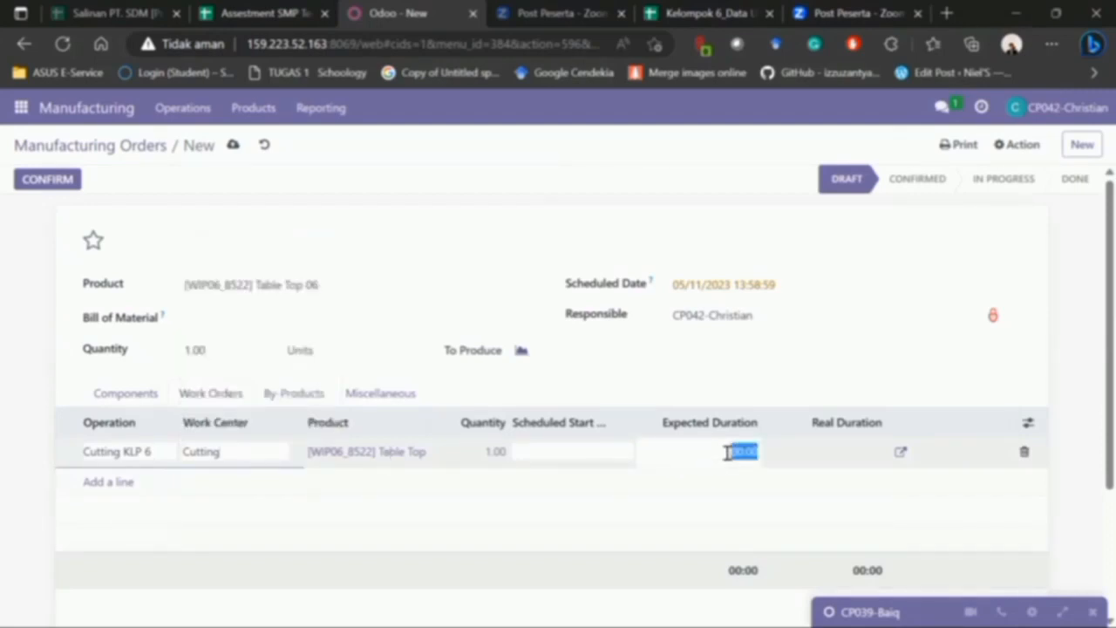
pyautogui.write('5')
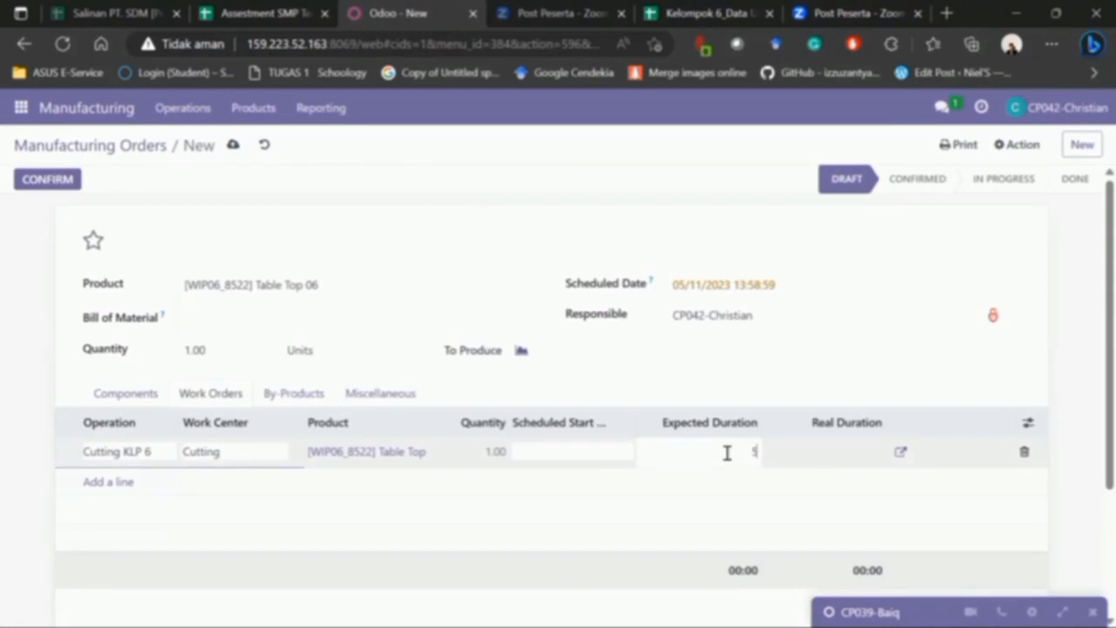
pyautogui.click(3, 301)
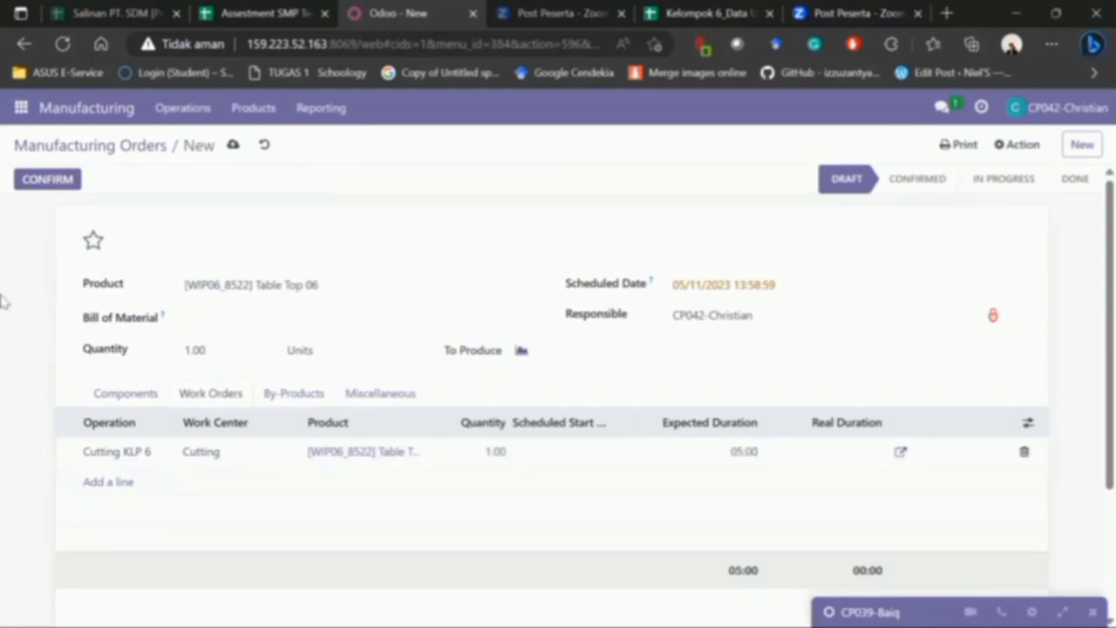
# - Confirm the order as WH/MO/00223 and download its Production Order PDF, replacing the old copy
pyautogui.click(38, 183)
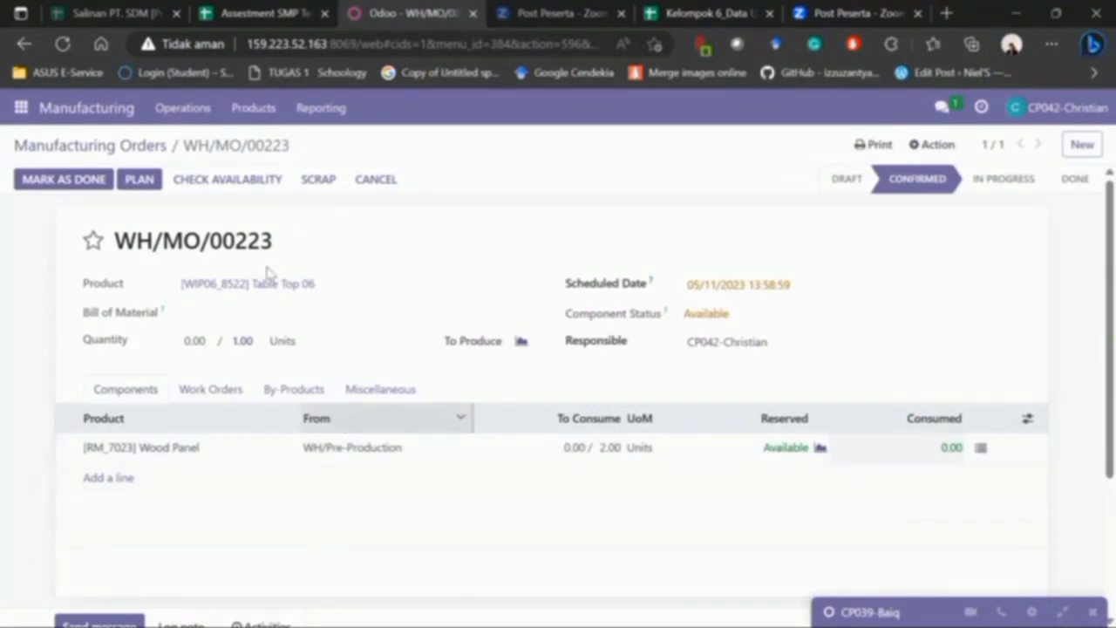
pyautogui.tripleClick(116, 244)
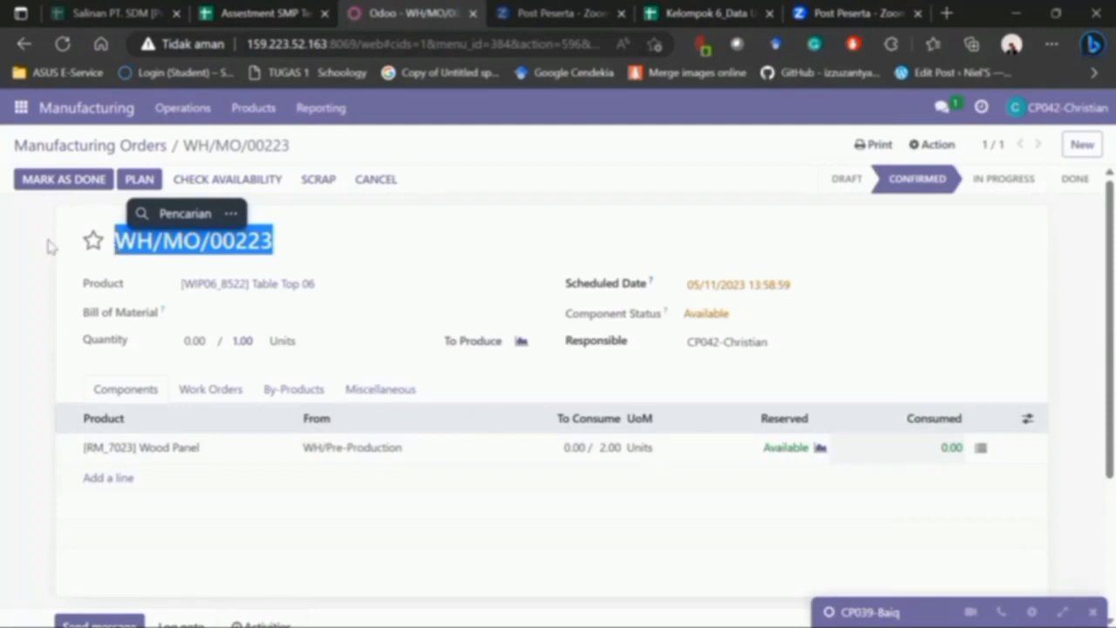
pyautogui.click(879, 145)
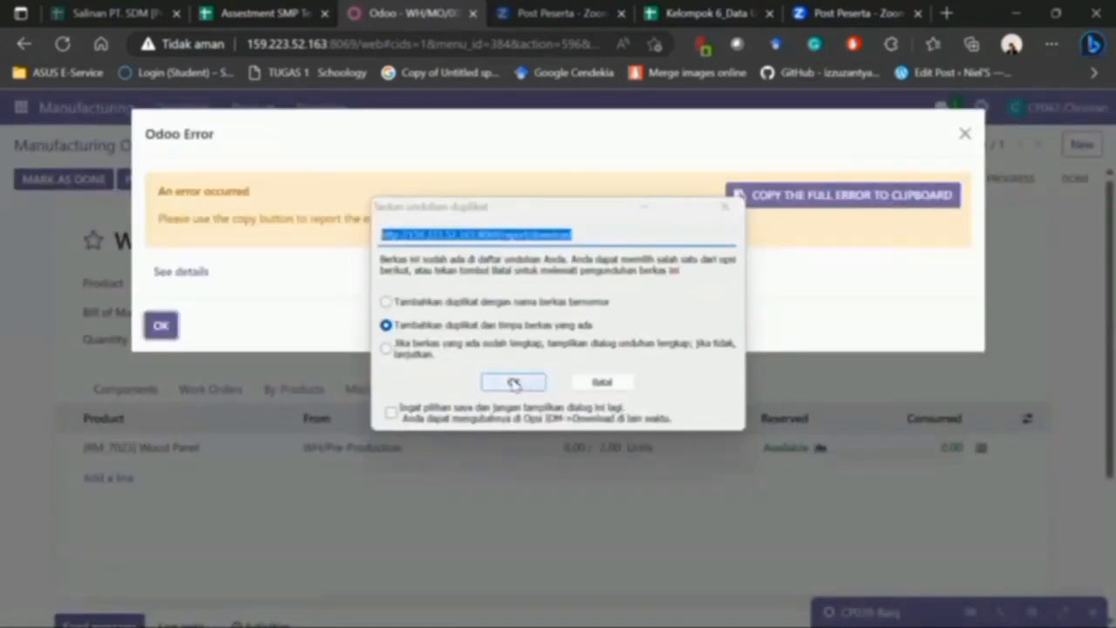
pyautogui.click(513, 384)
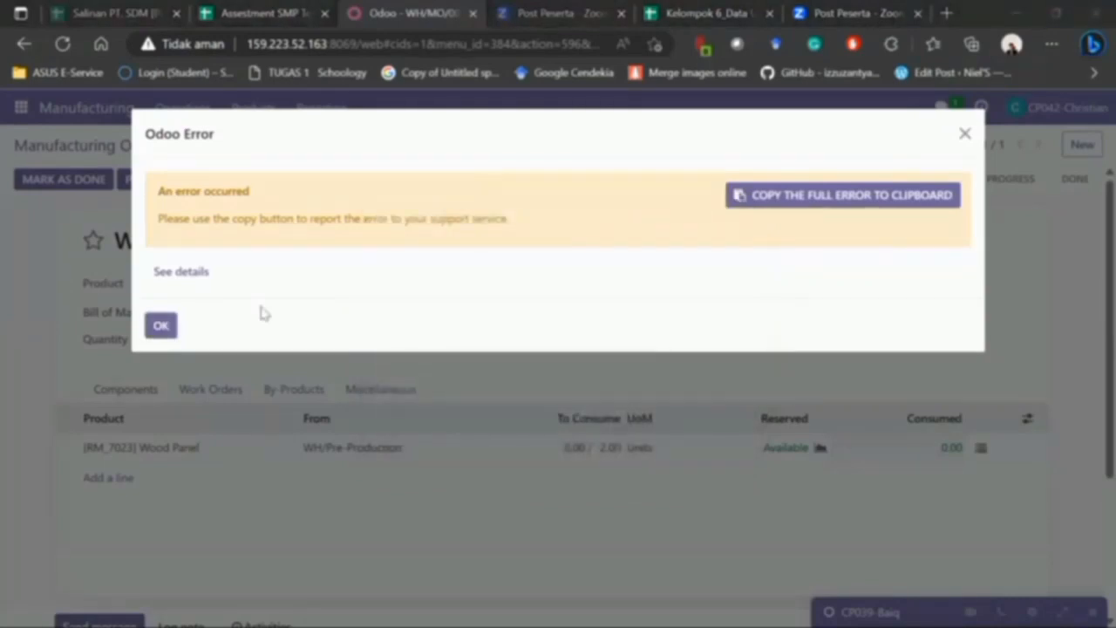
pyautogui.click(161, 326)
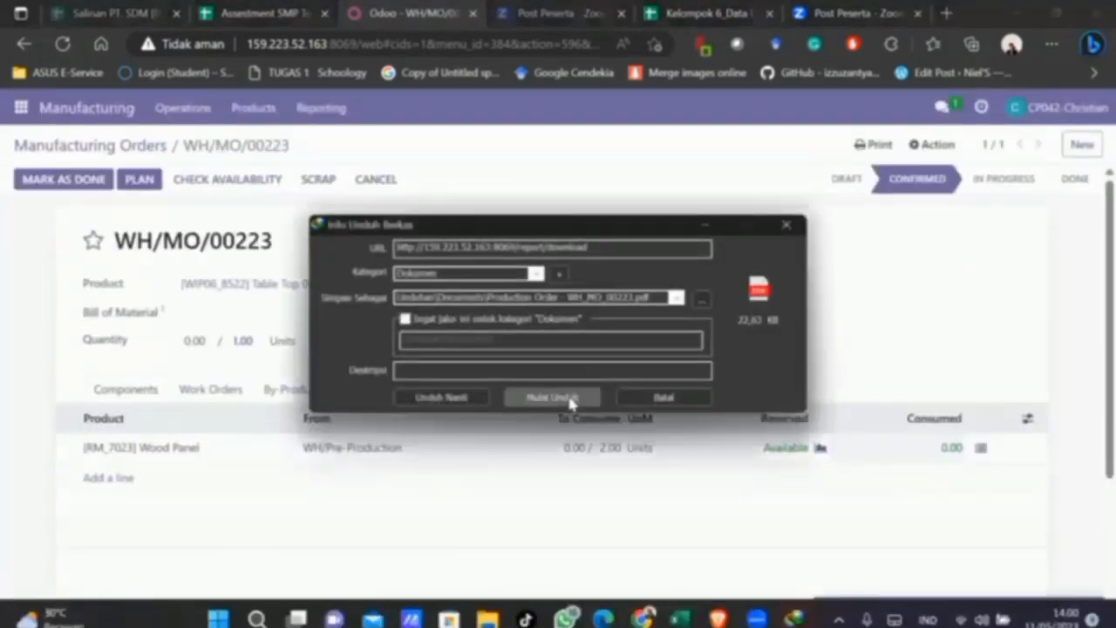
pyautogui.click(569, 398)
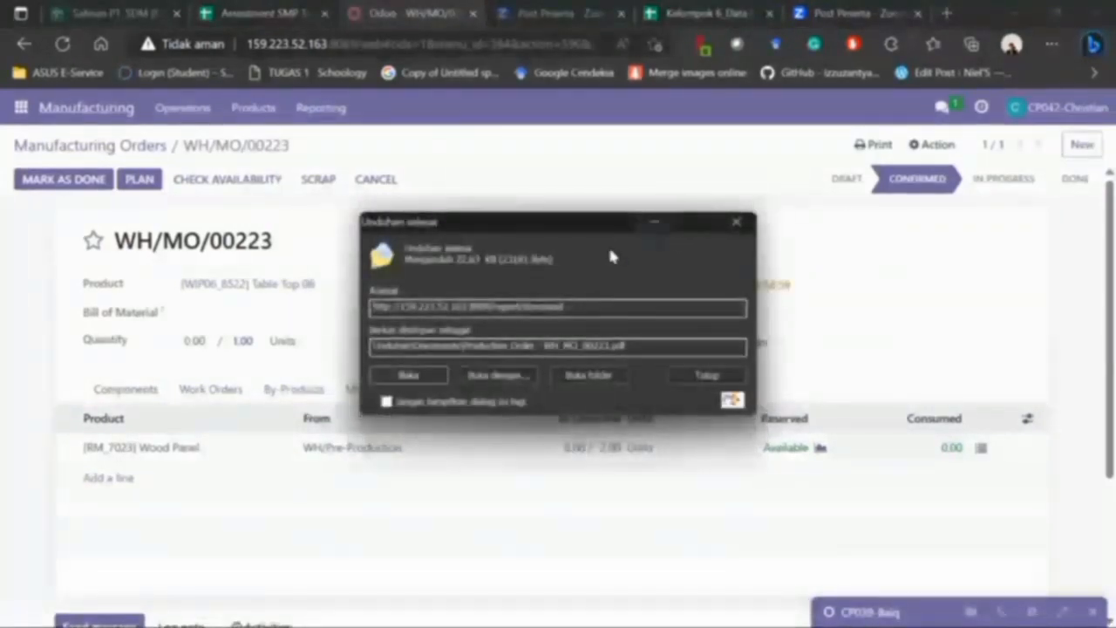
# - Open the folder holding the downloaded PDF and return to the order page
pyautogui.click(574, 381)
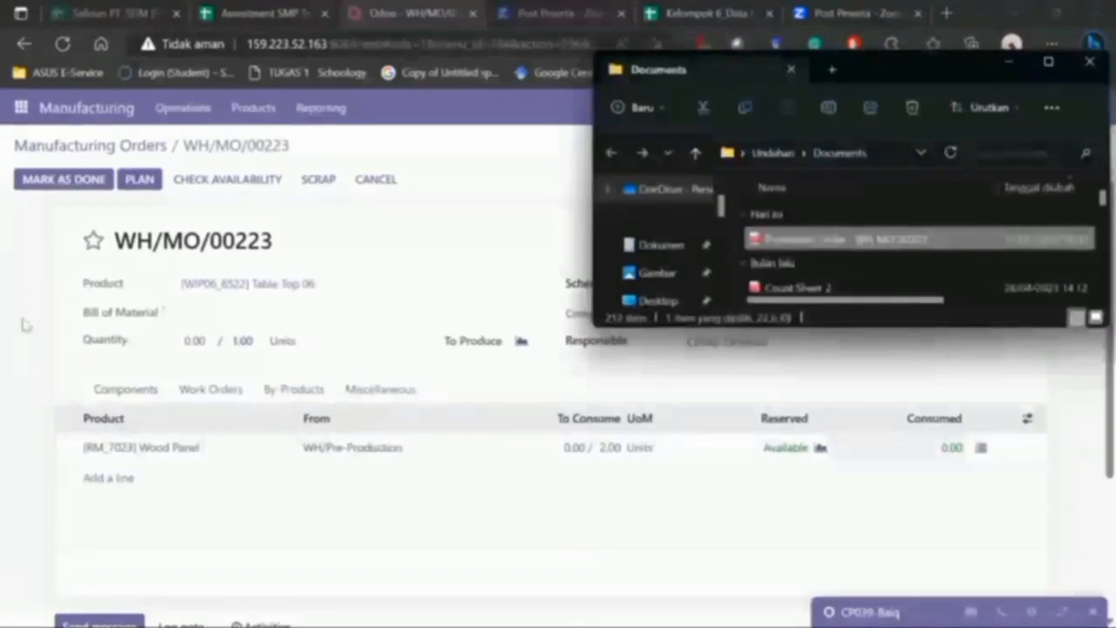
pyautogui.click(25, 324)
pyautogui.click(20, 107)
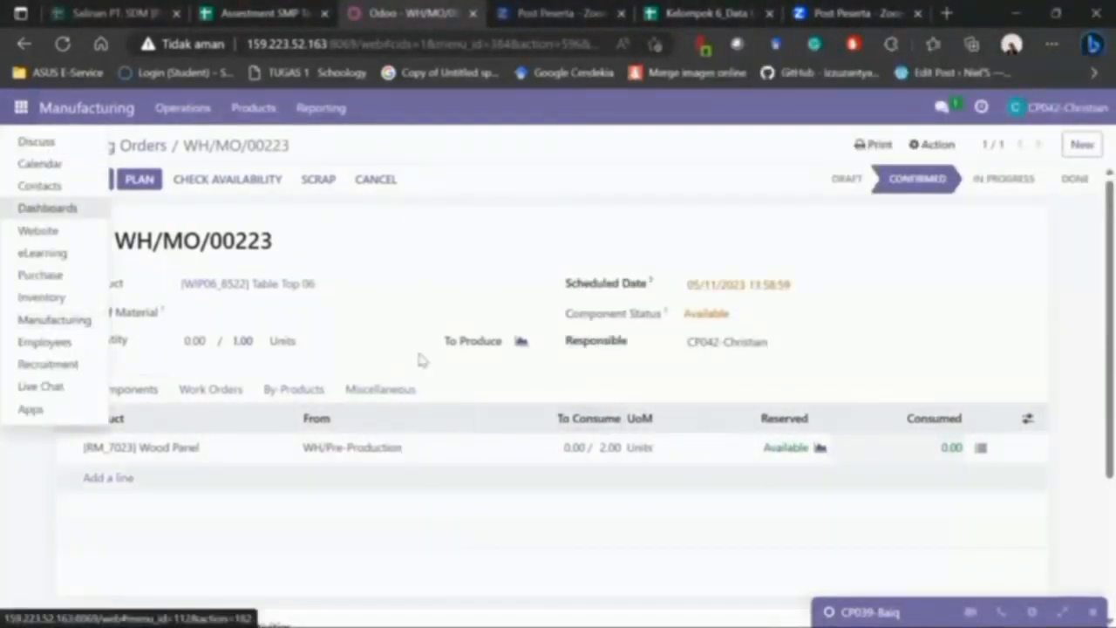
# - In Discuss, start a direct message with the colleague
pyautogui.click(43, 143)
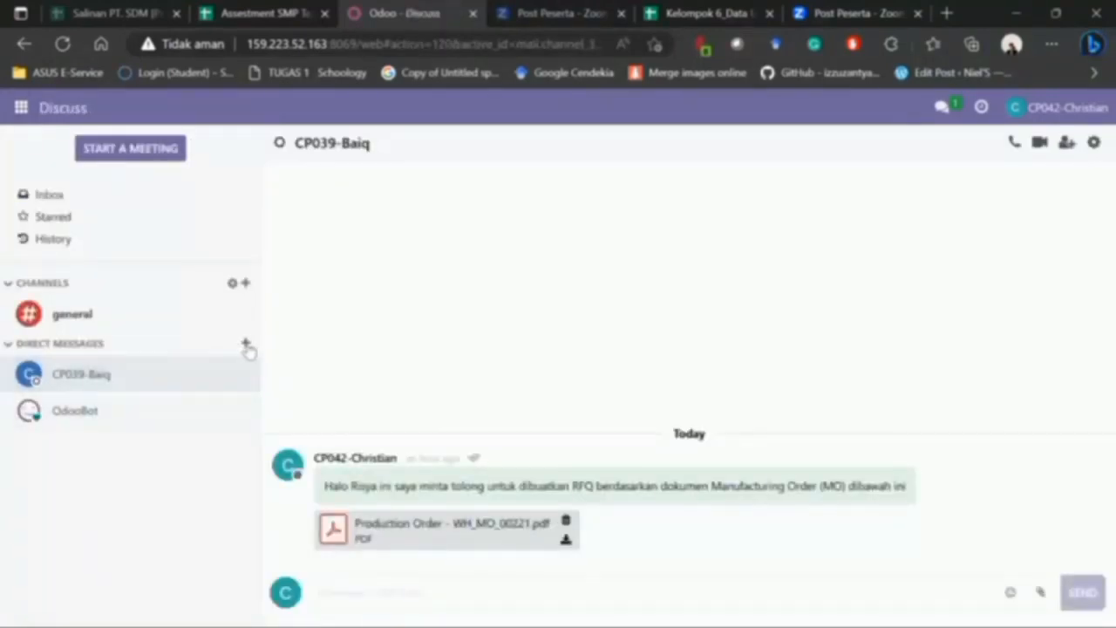
pyautogui.click(246, 343)
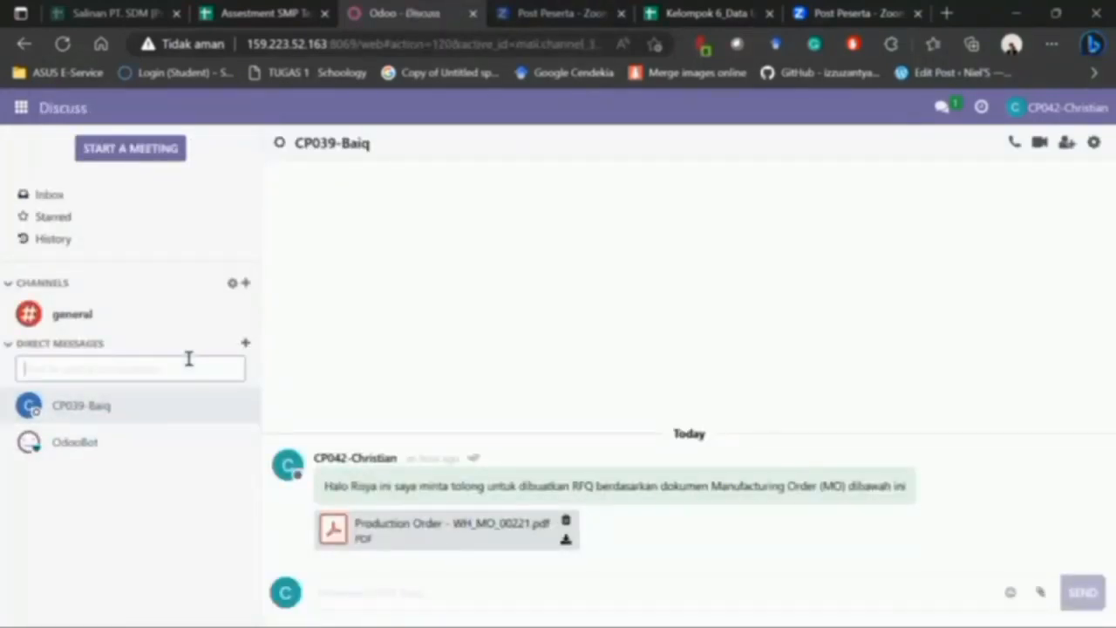
pyautogui.write('Mu')
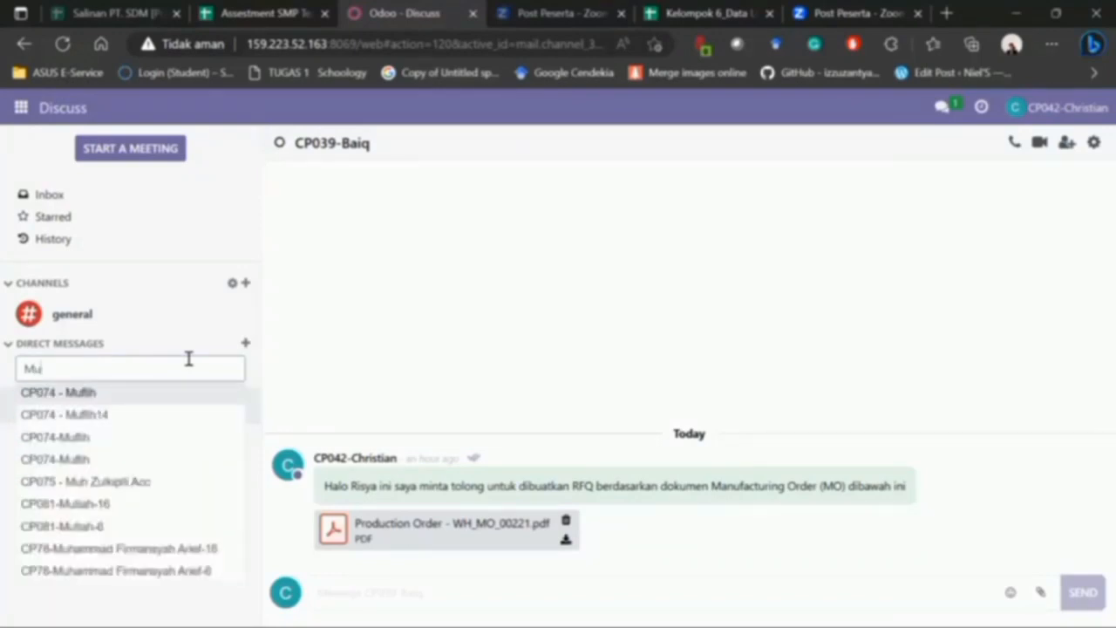
pyautogui.press('Down')
pyautogui.press('Down')
pyautogui.press('Return')
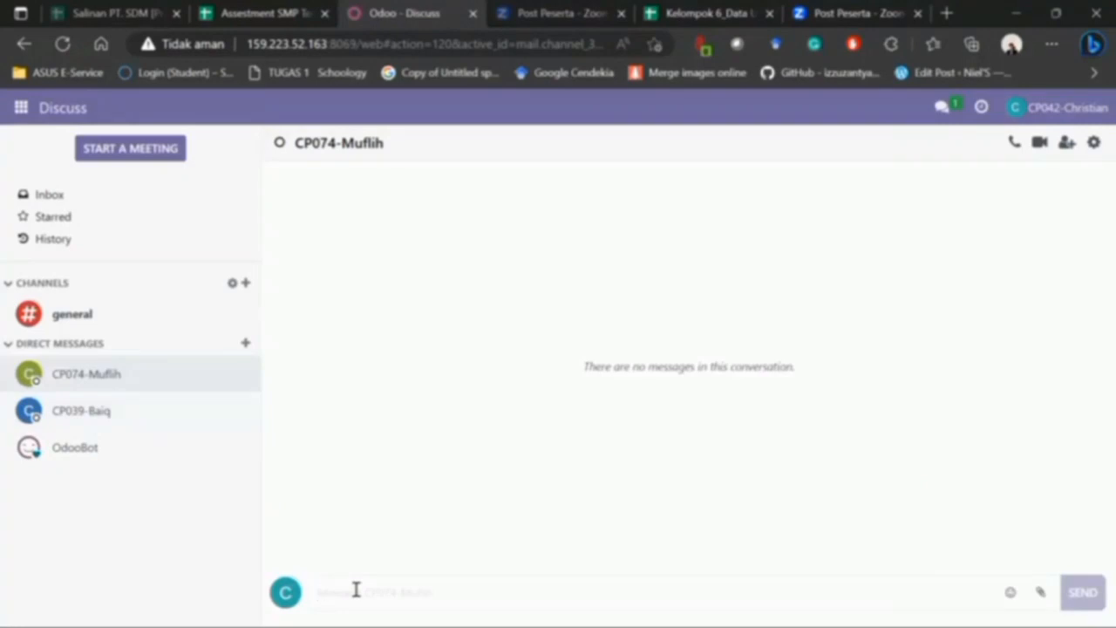
# - Write a greeting asking them to send goods to pre production per the document below
pyautogui.write('Halo Muflih t')
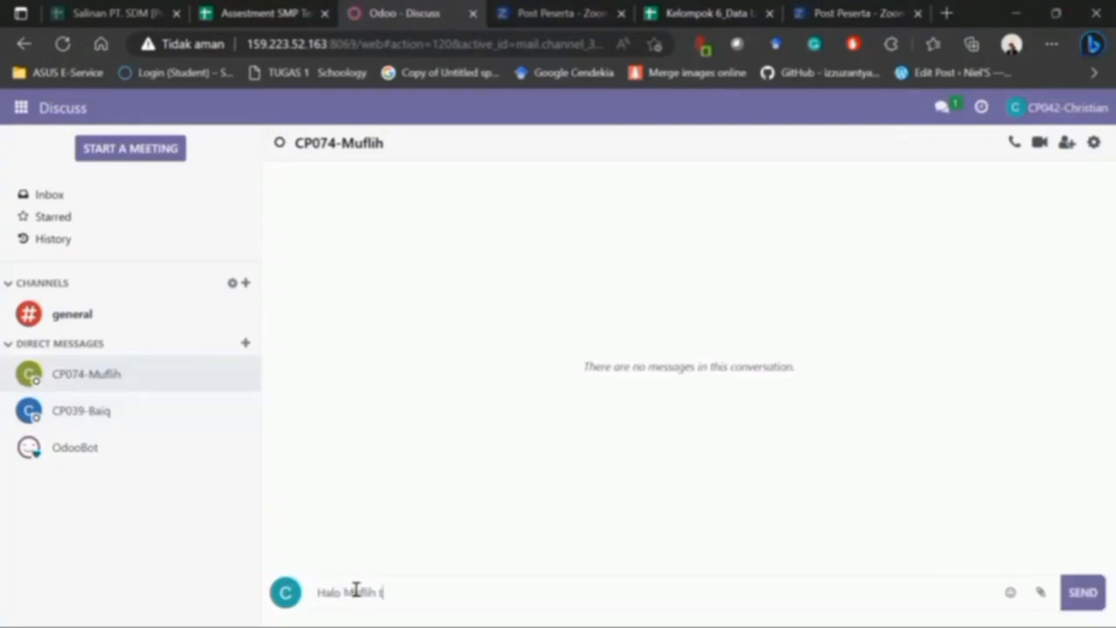
pyautogui.write('olong kirim barang')
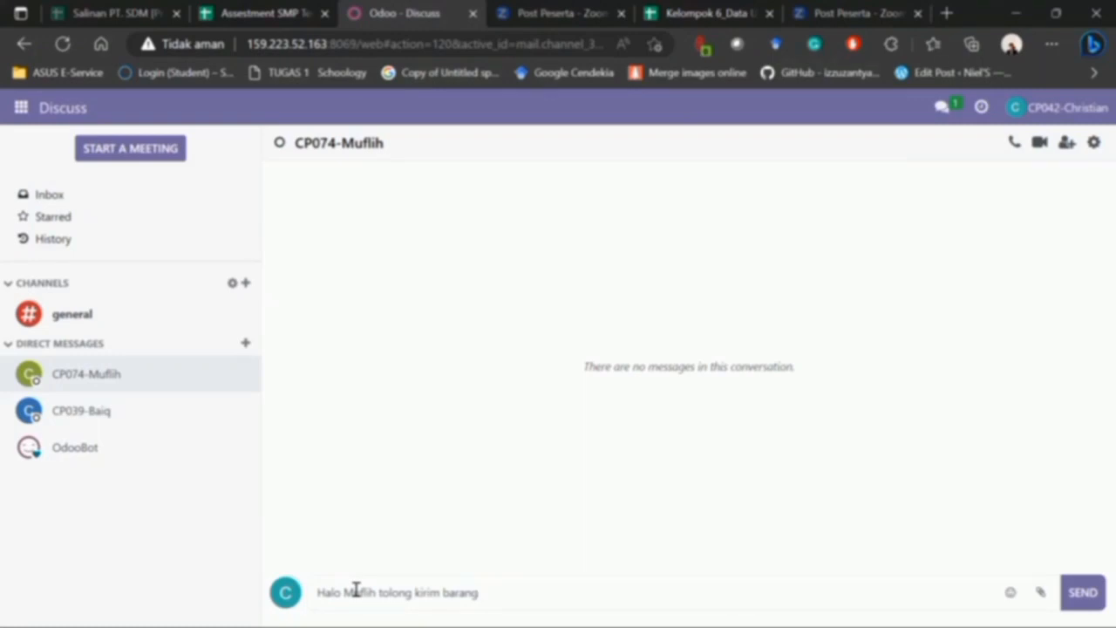
pyautogui.write('ke gudag')
pyautogui.press('BackSpace')
pyautogui.write('ng per')
pyautogui.press('BackSpace')
pyautogui.press('BackSpace')
pyautogui.write('re')
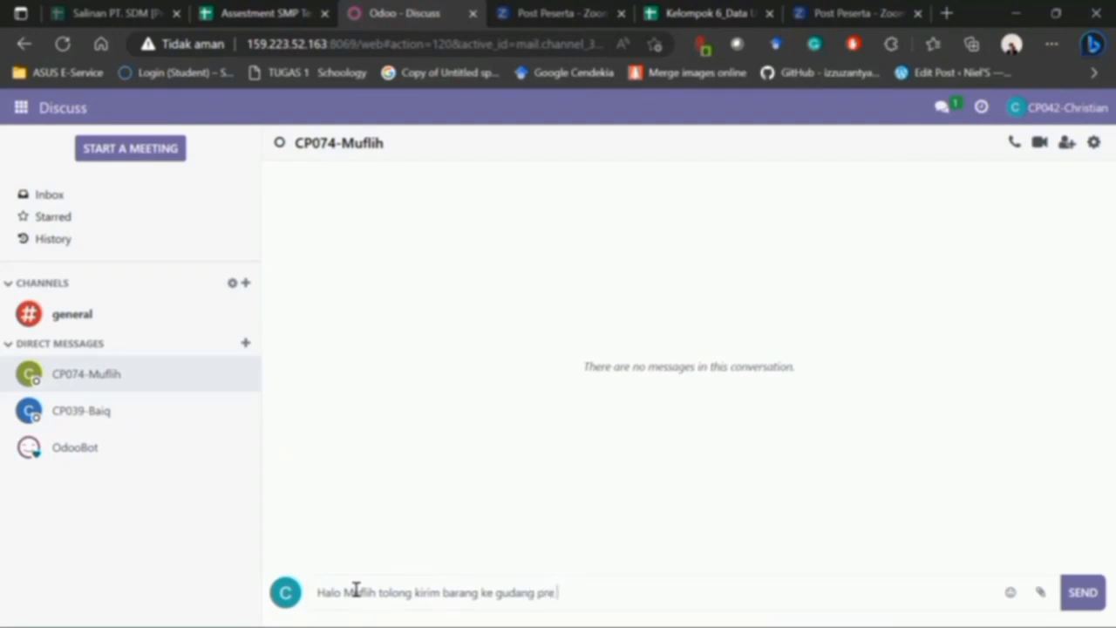
pyautogui.write(' production berdasar')
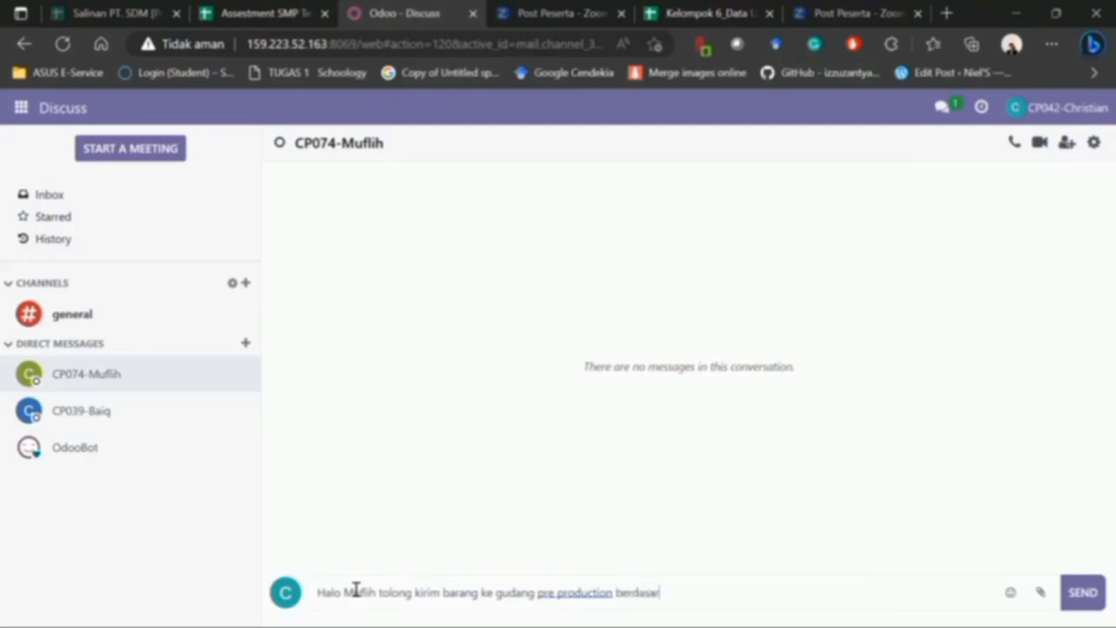
pyautogui.write('kan dokumen dibawah ')
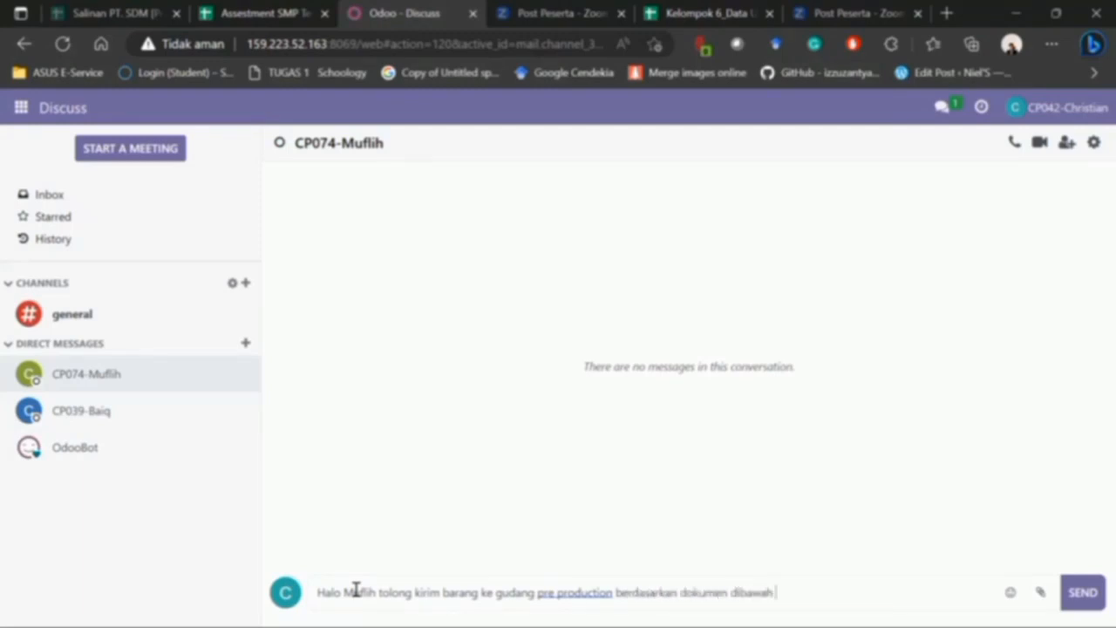
pyautogui.write('ini')
# - Attach Production Order - WH_MO_00223.pdf from the Documents folder and send the message
pyautogui.moveTo(664, 627)
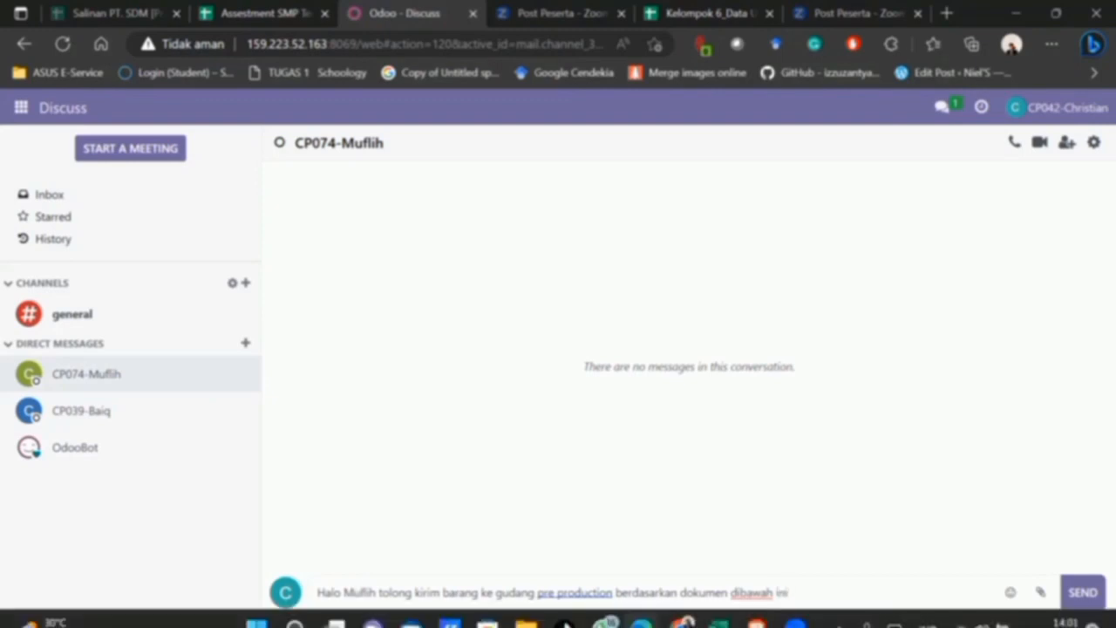
pyautogui.moveTo(526, 608)
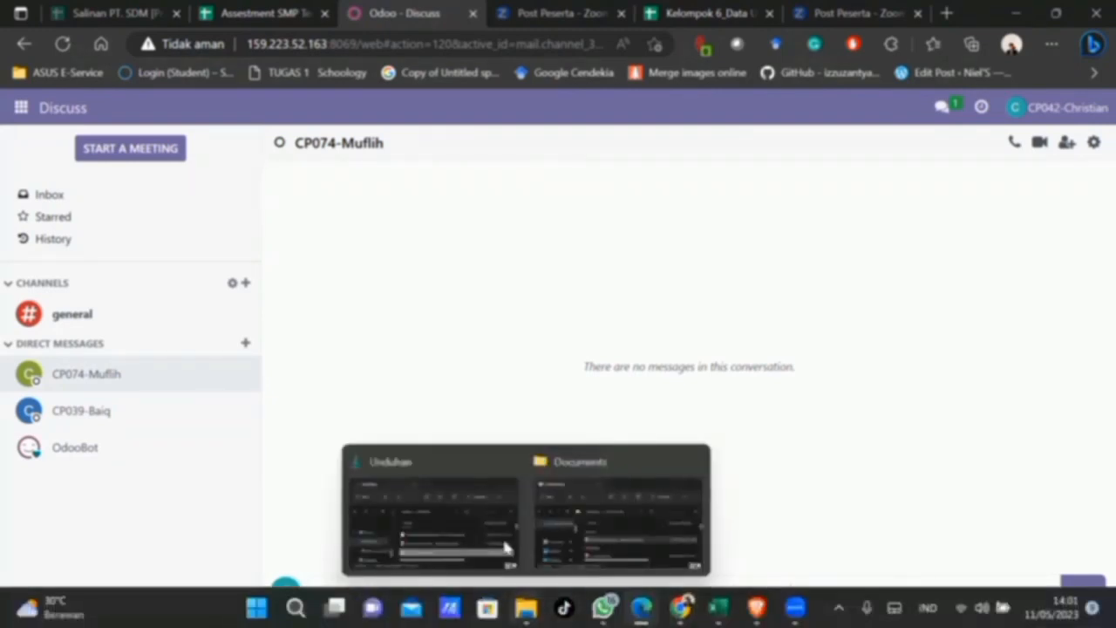
pyautogui.click(580, 527)
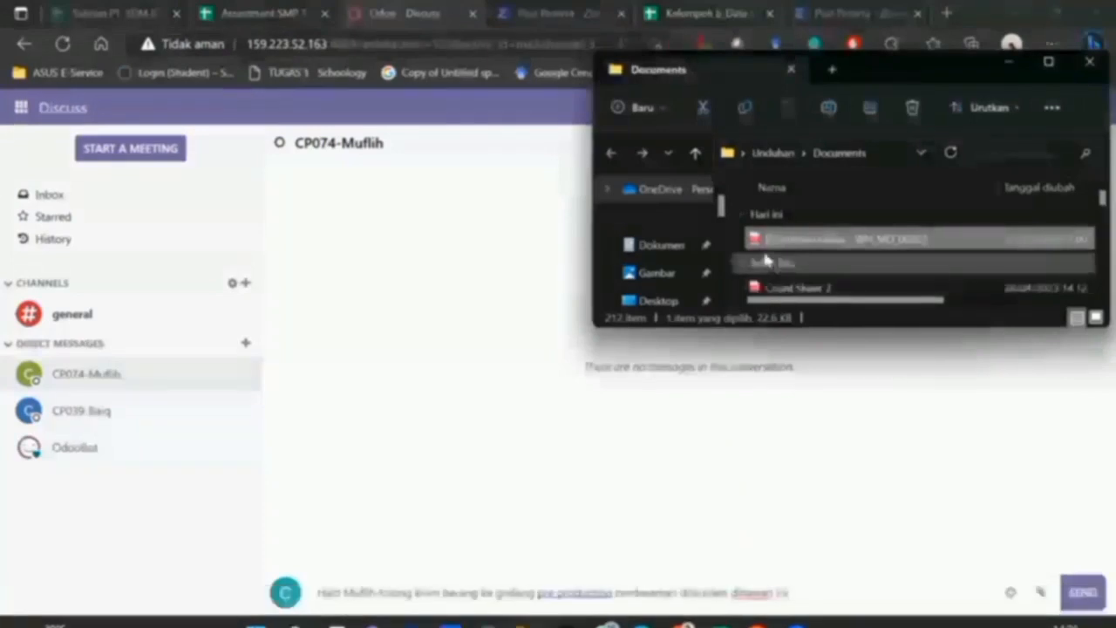
pyautogui.moveTo(370, 436); pyautogui.dragTo(375, 458)
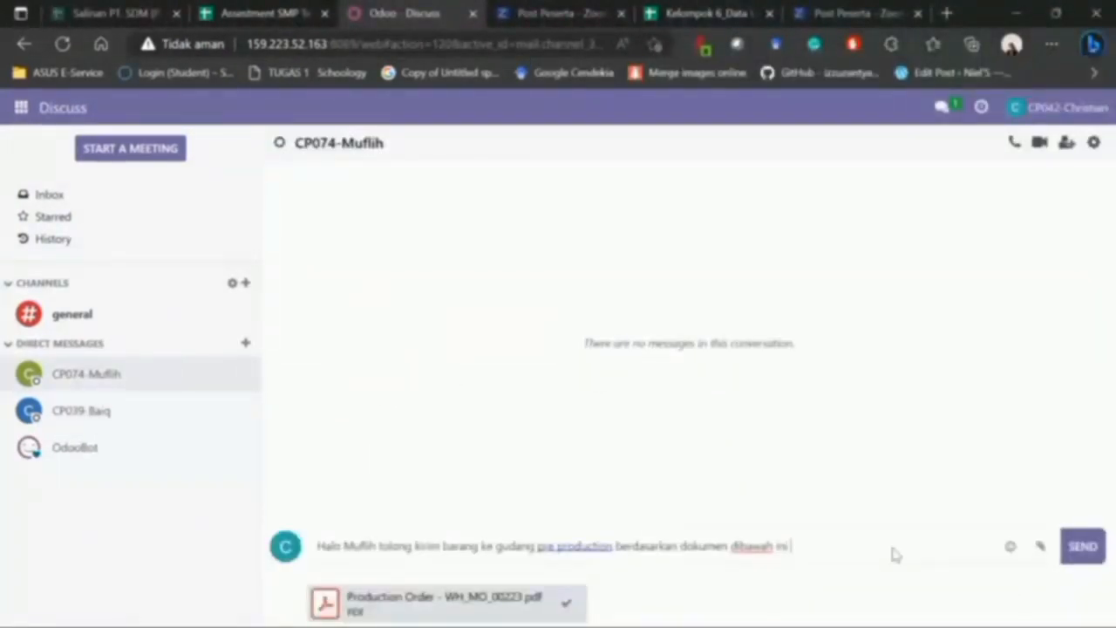
pyautogui.press('Return')
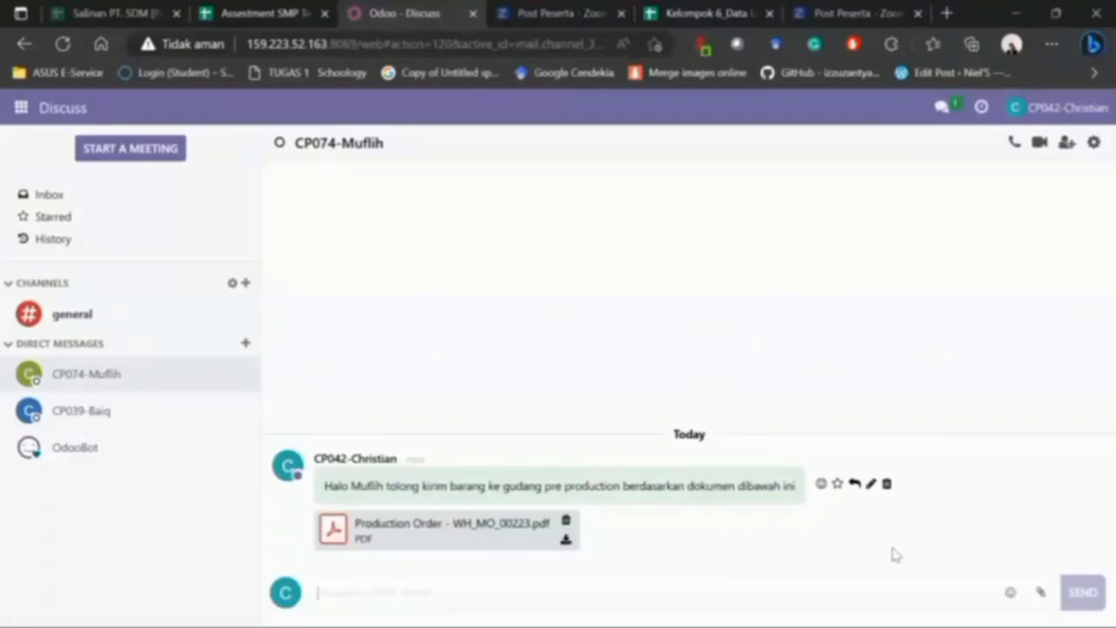
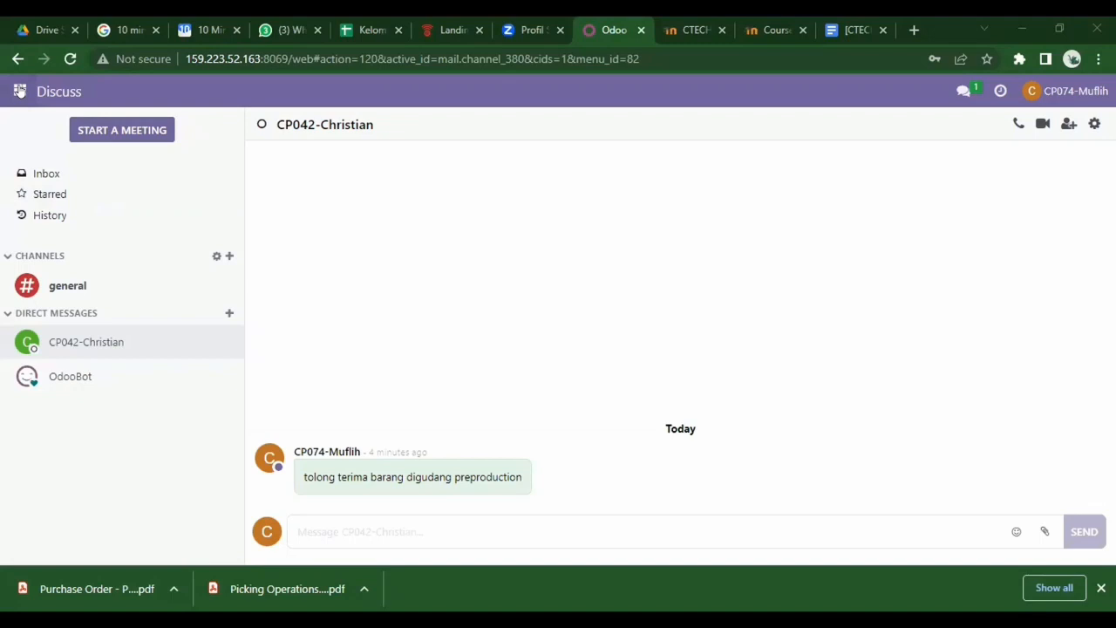
# - Open the Odoo apps grid from the Discuss conversation
pyautogui.click(19, 91)
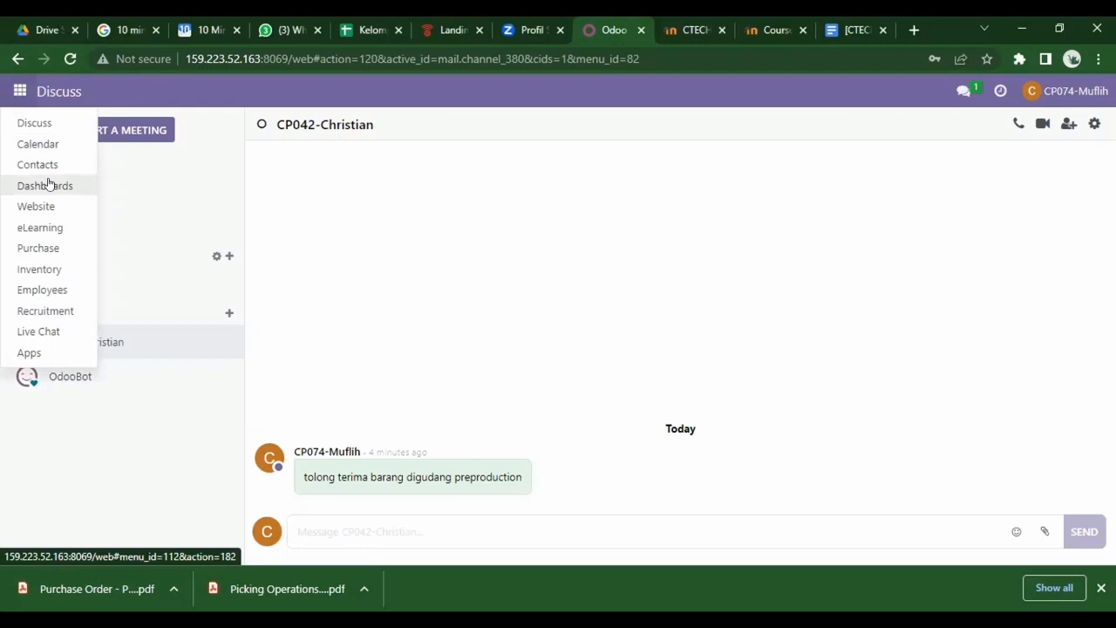
# - In Inventory, open Internal Transfers (14 to process) and start a new transfer
pyautogui.click(48, 269)
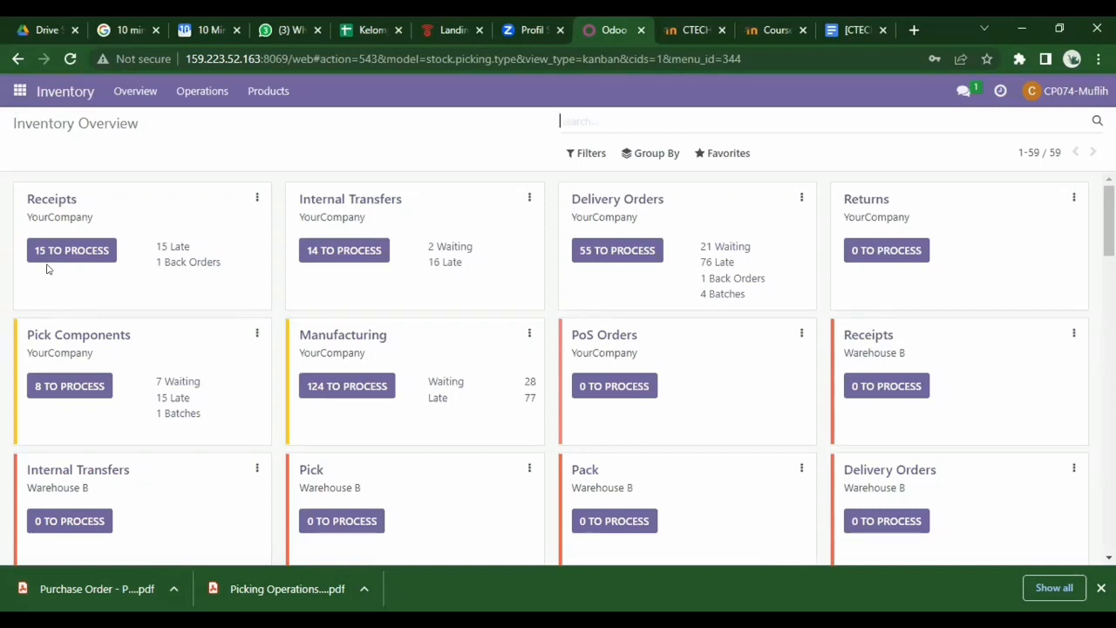
pyautogui.click(336, 253)
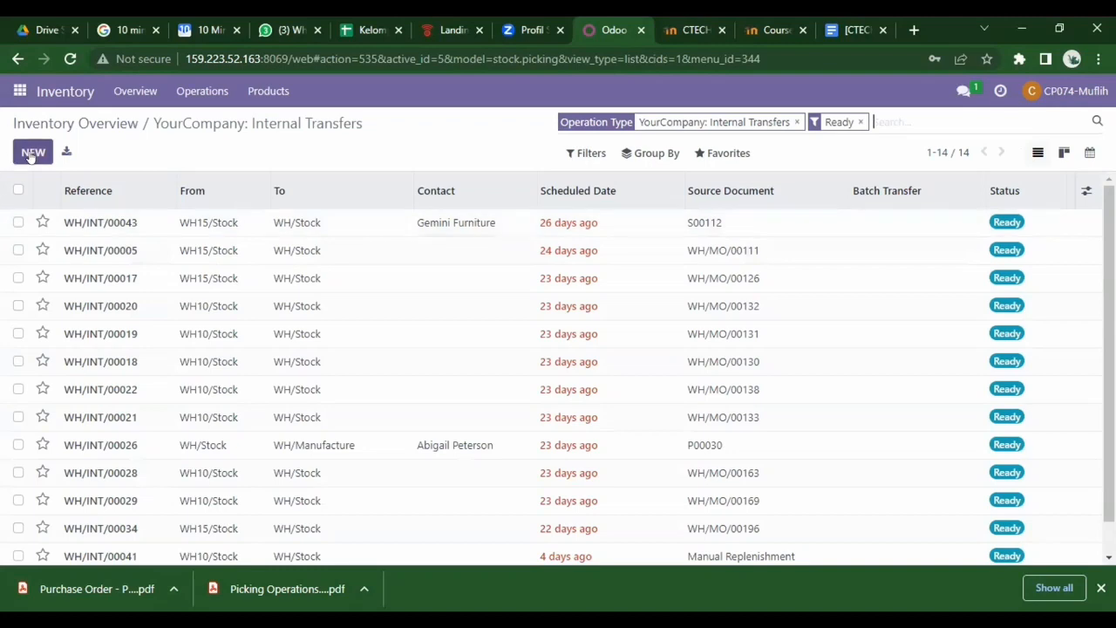
pyautogui.click(32, 152)
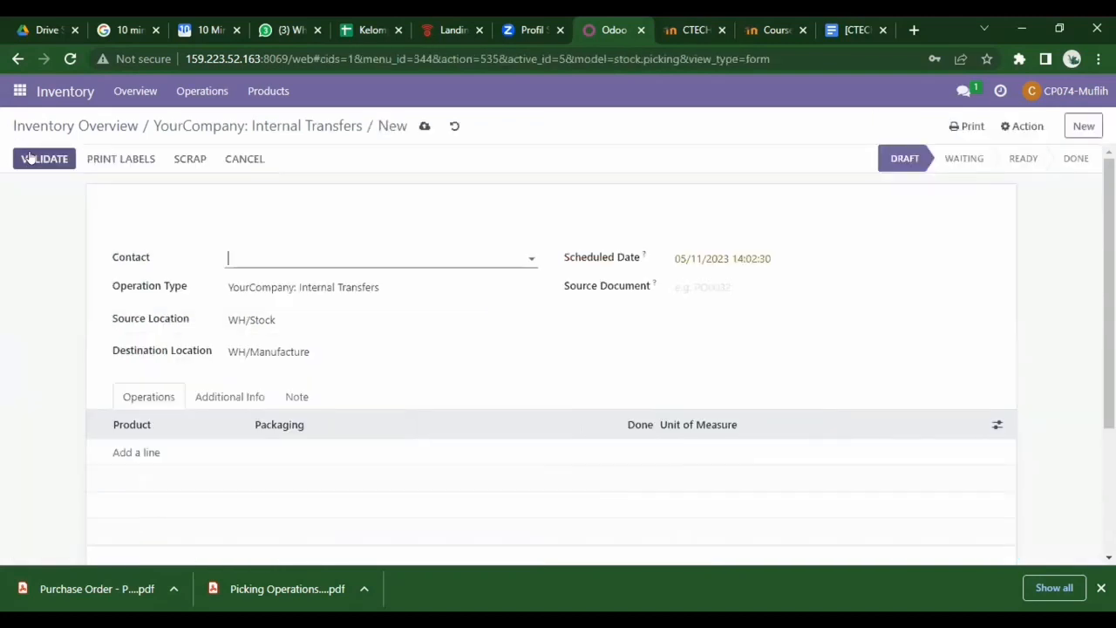
# - Set the transfer's contact to the user's own account
pyautogui.click(247, 250)
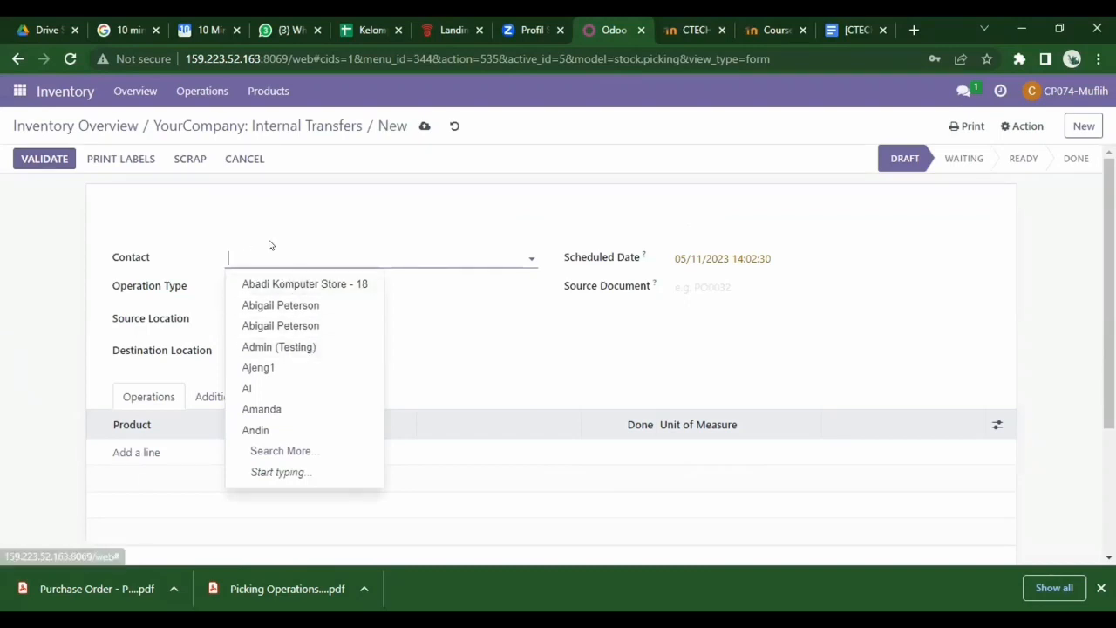
pyautogui.write('muf')
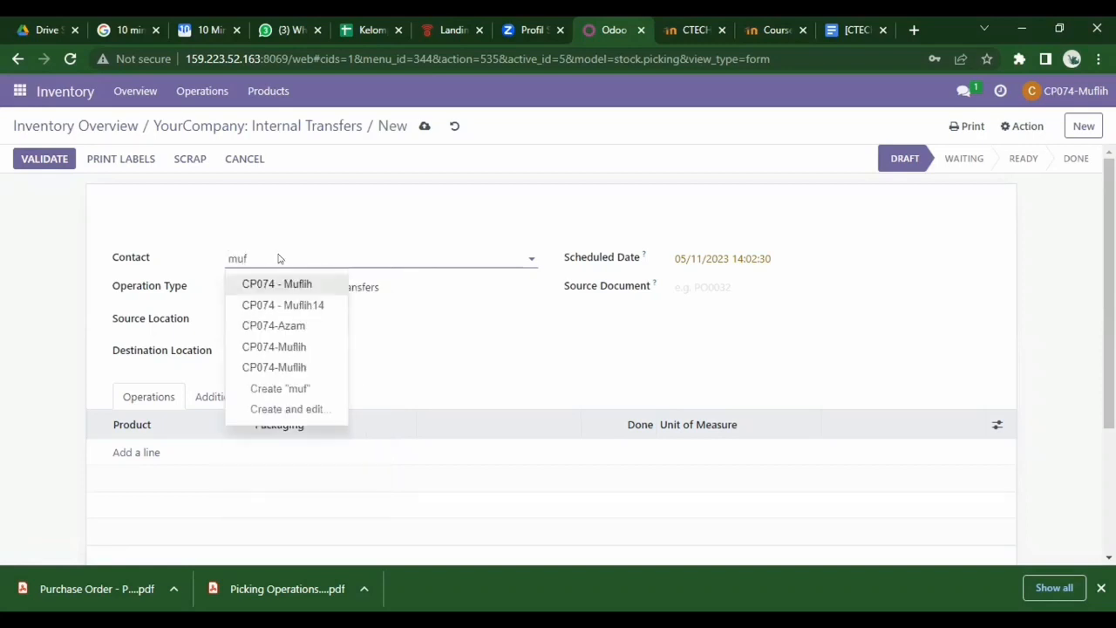
pyautogui.click(298, 286)
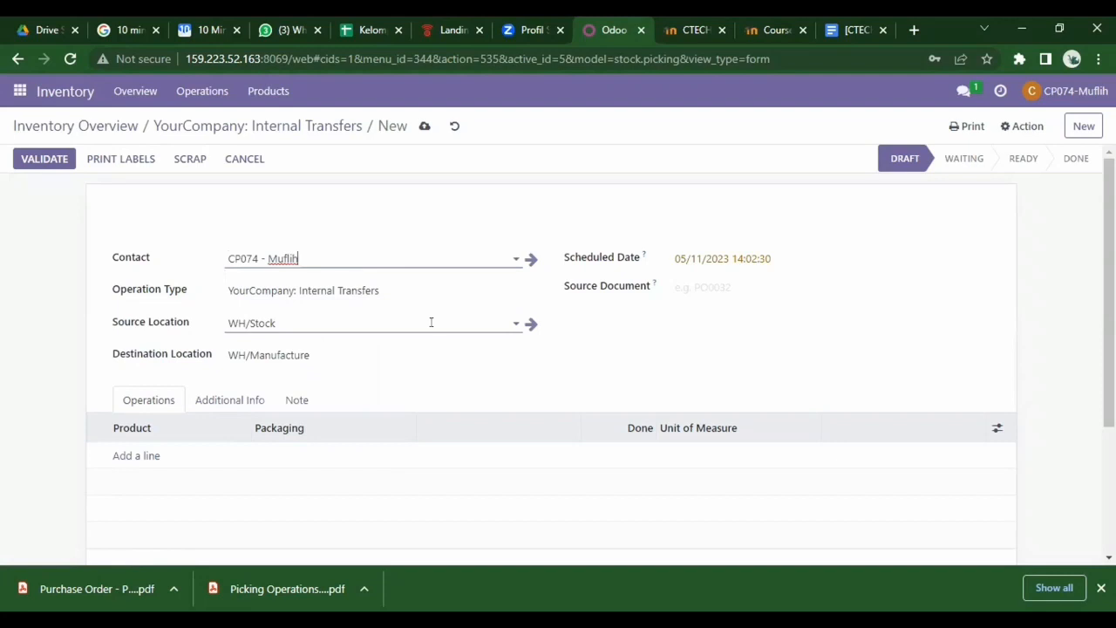
# - Change the destination location to WH/Pre-Production, leaving the source location unchanged
pyautogui.click(431, 323)
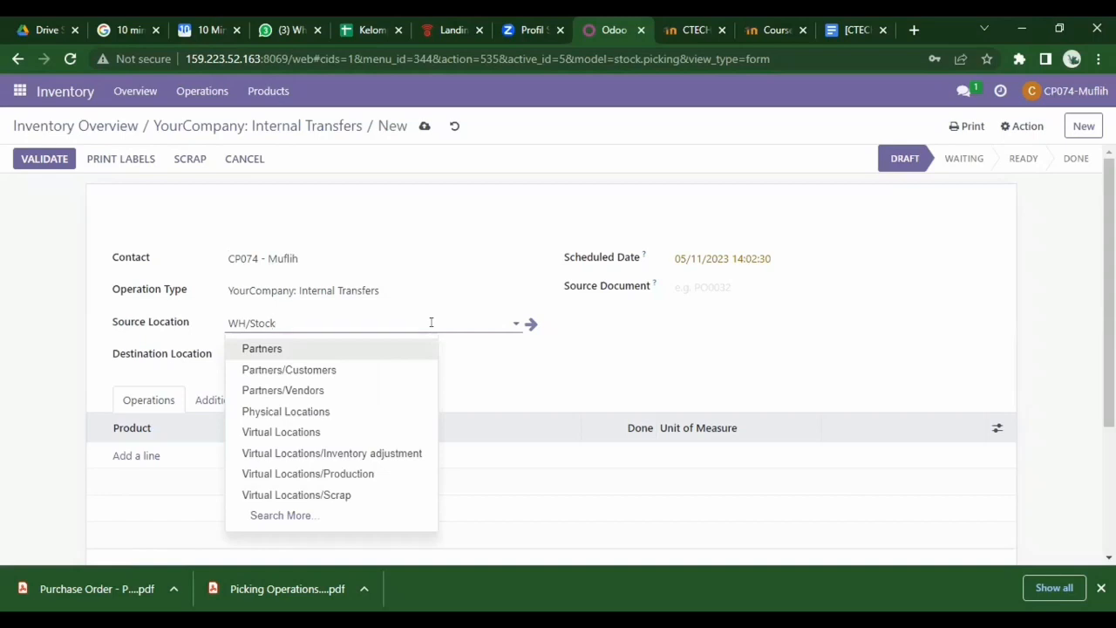
pyautogui.click(318, 519)
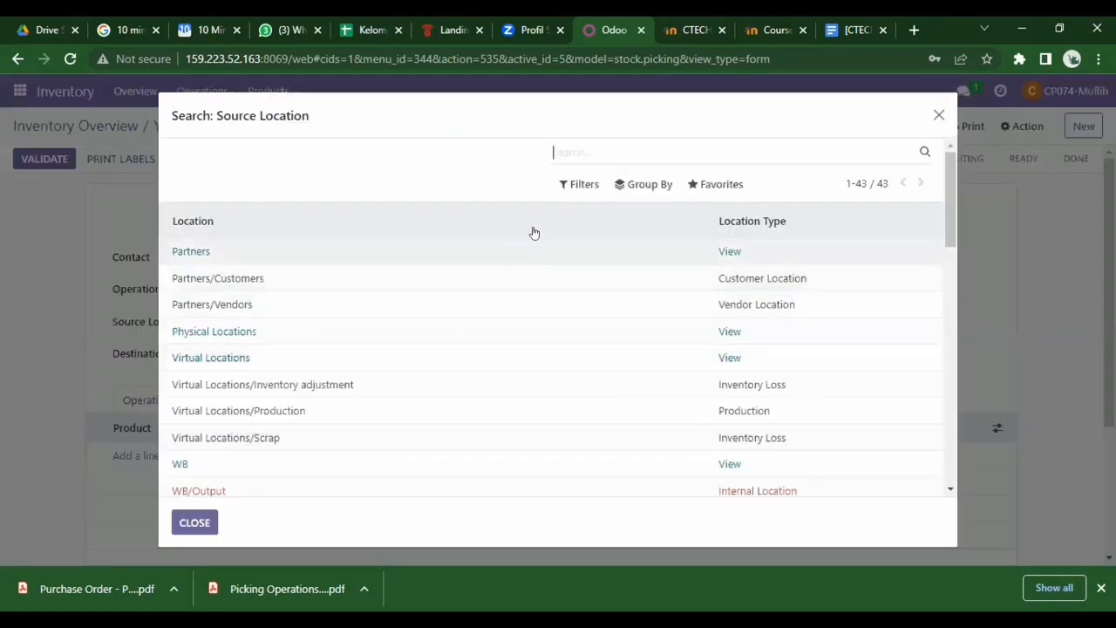
pyautogui.click(938, 115)
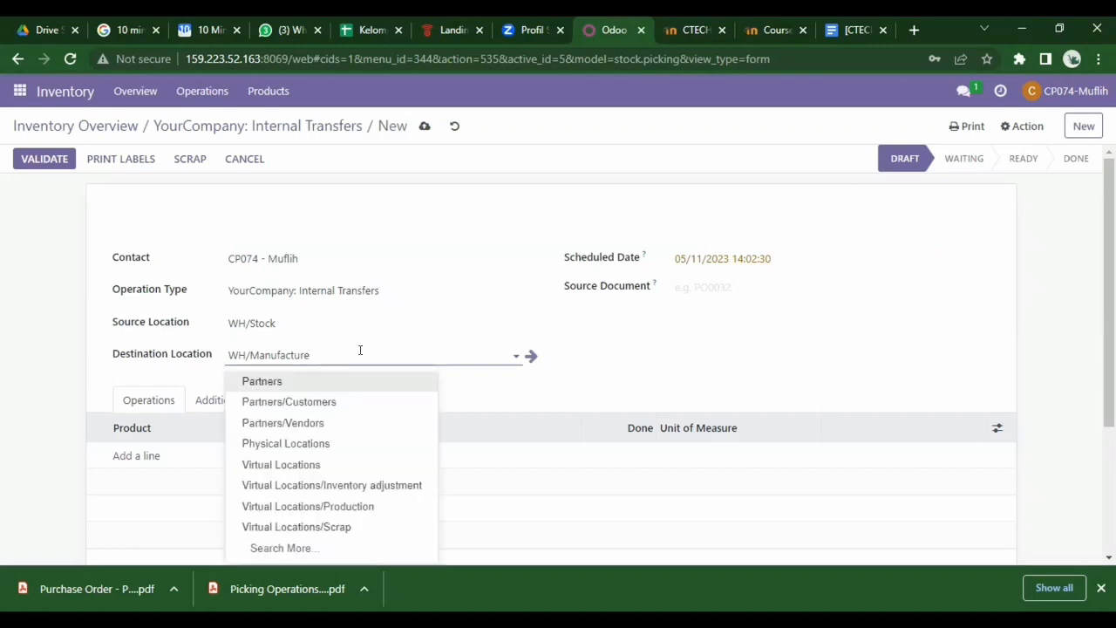
pyautogui.click(322, 547)
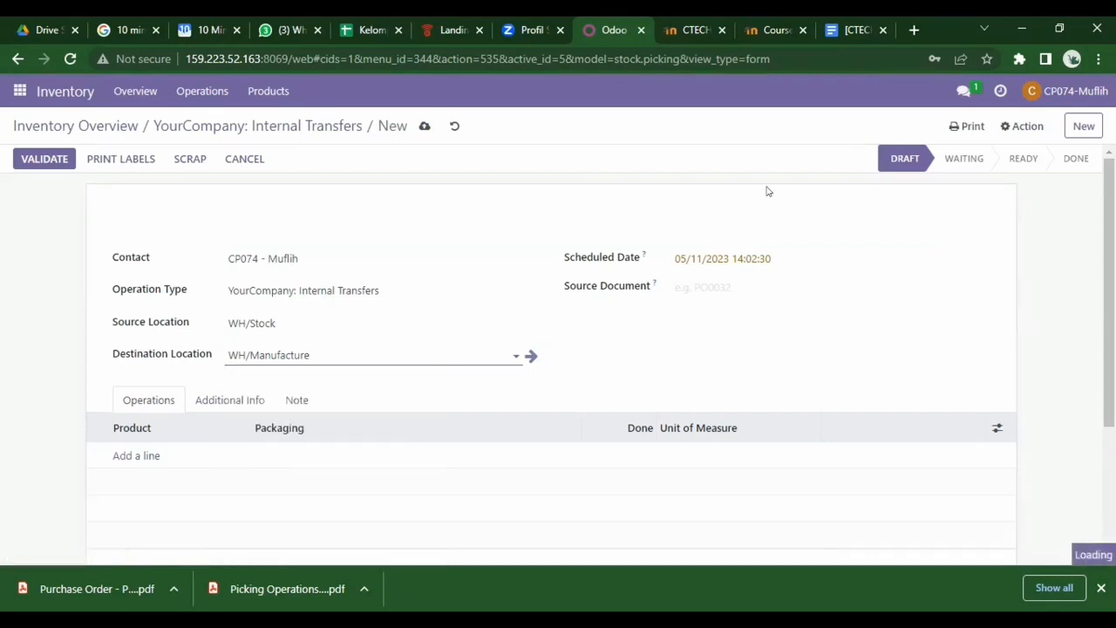
pyautogui.write('wh')
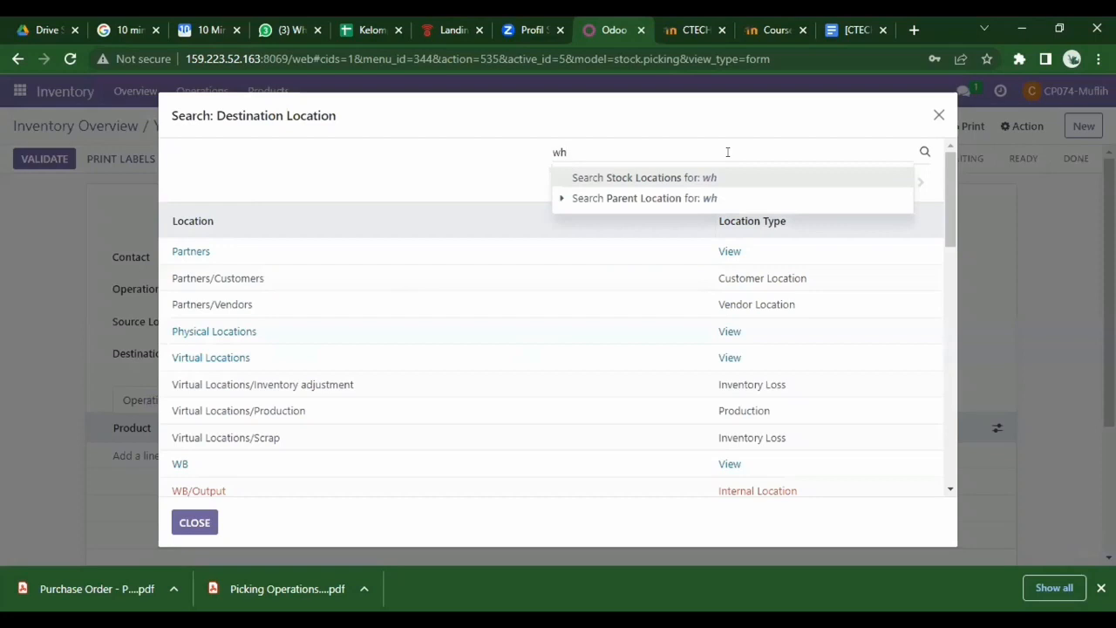
pyautogui.write('/pre')
pyautogui.press('Return')
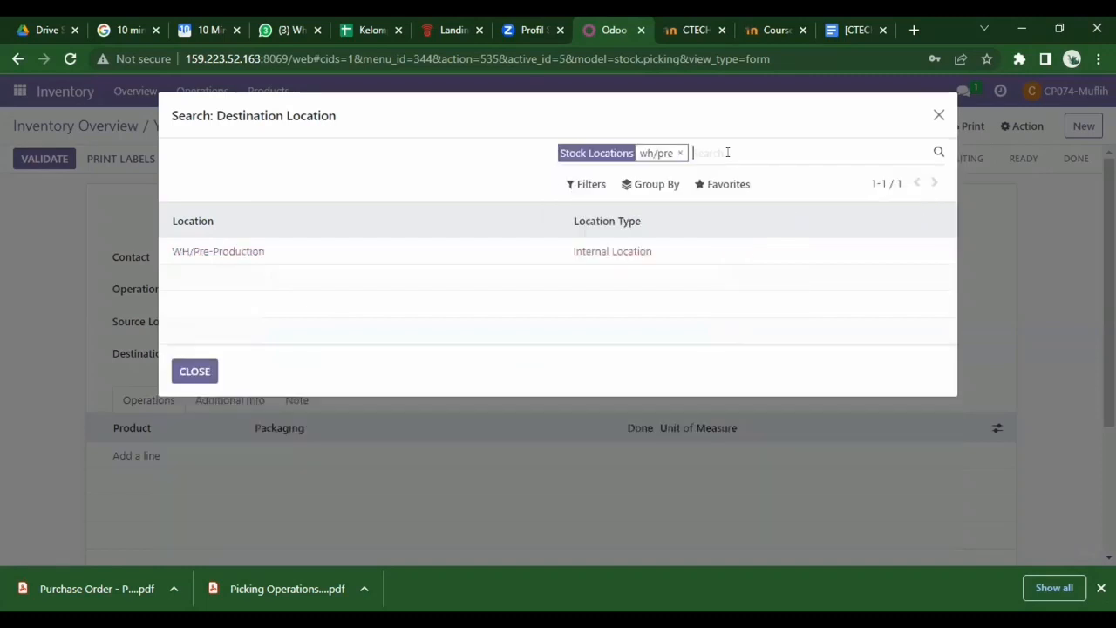
pyautogui.click(195, 371)
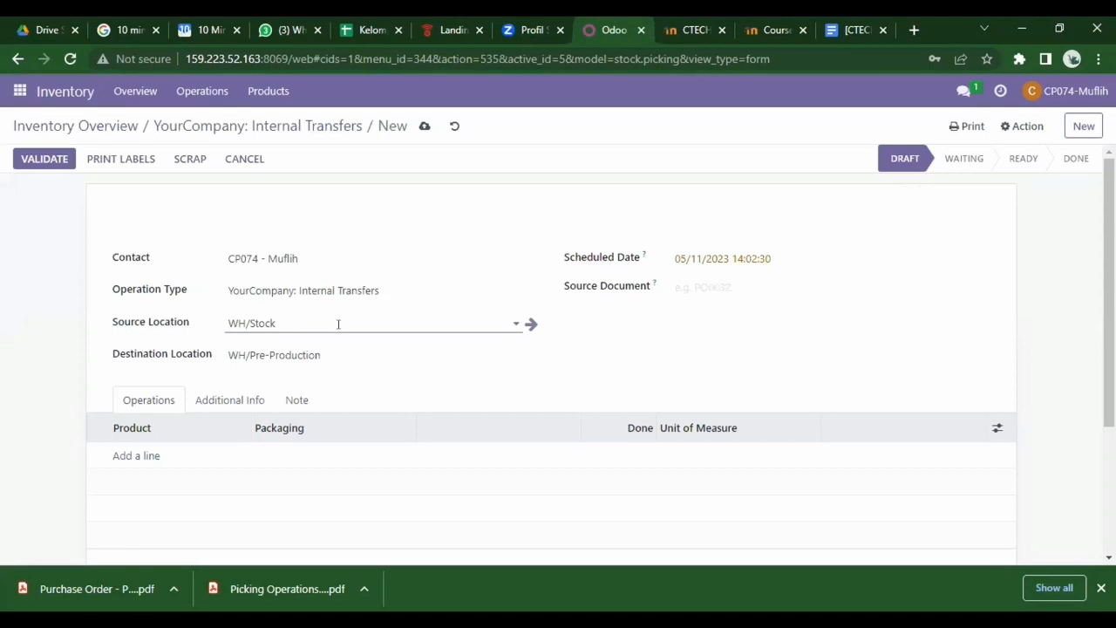
# - Enter WH/MO/00223 as the source document and add a blank product line
pyautogui.click(719, 285)
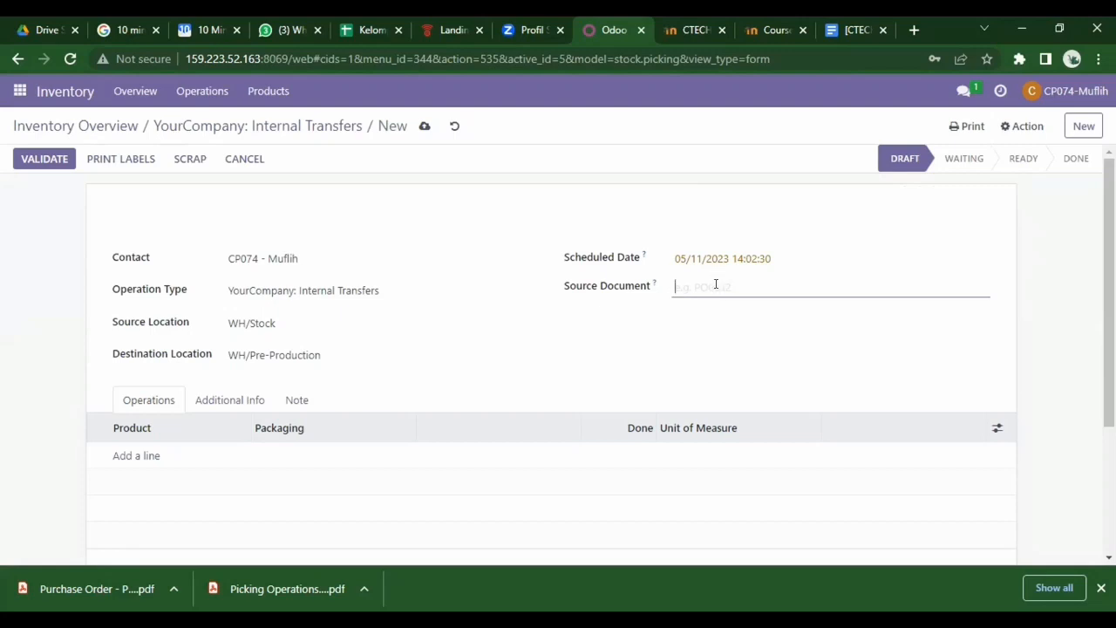
pyautogui.write('WH/')
pyautogui.write('MO')
pyautogui.write('/00223')
pyautogui.click(124, 457)
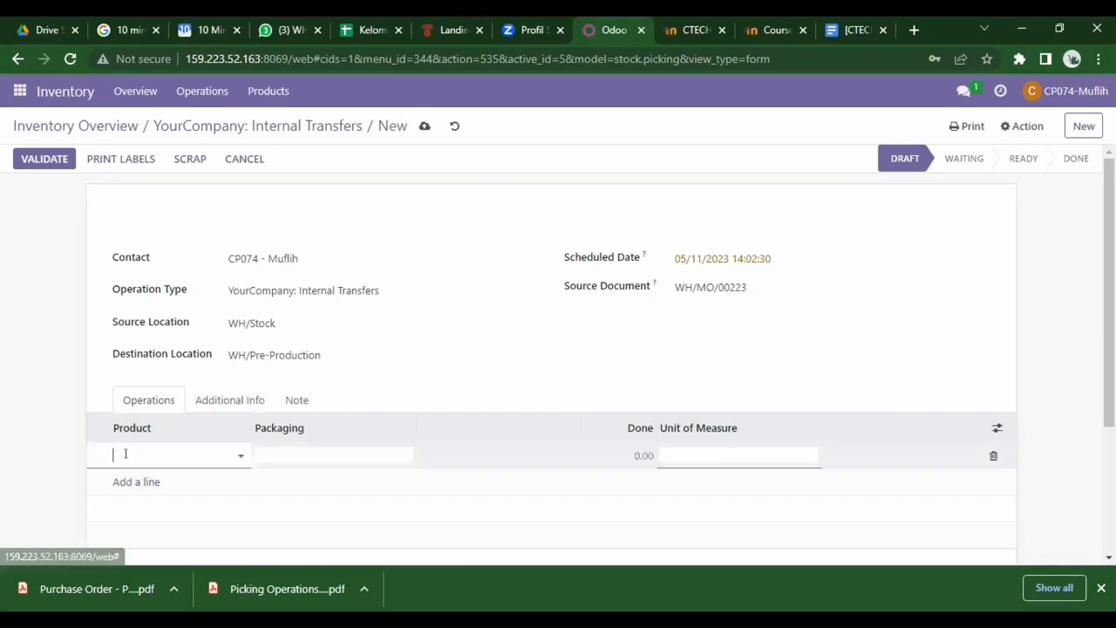
# - Add [RM_7023] Wood Panel with 2 units done and remove the extra empty line
pyautogui.write('wood')
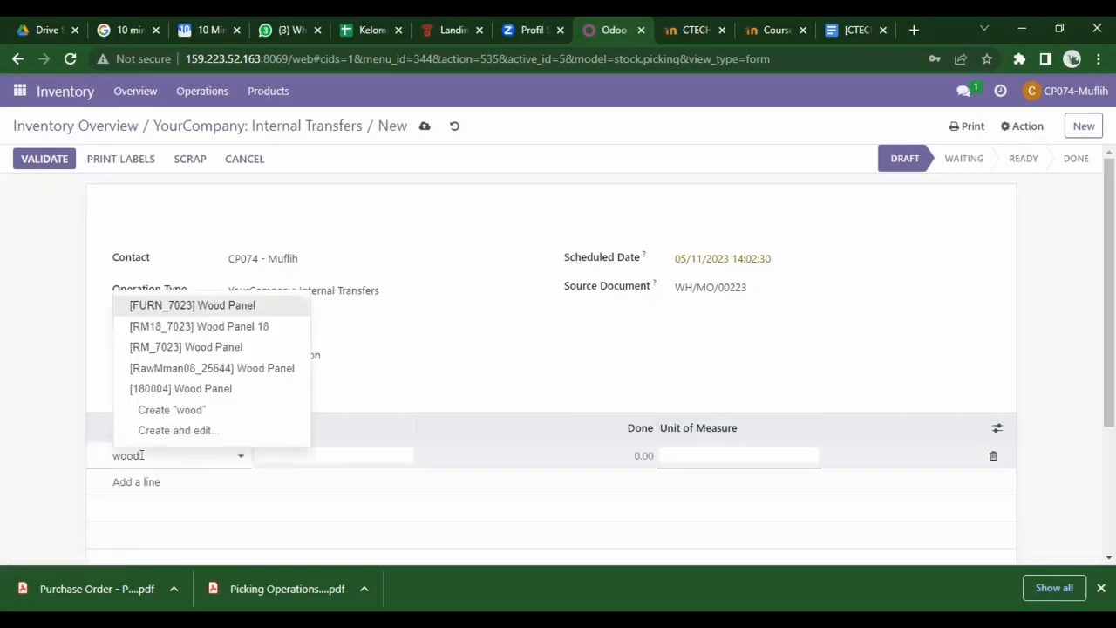
pyautogui.click(241, 348)
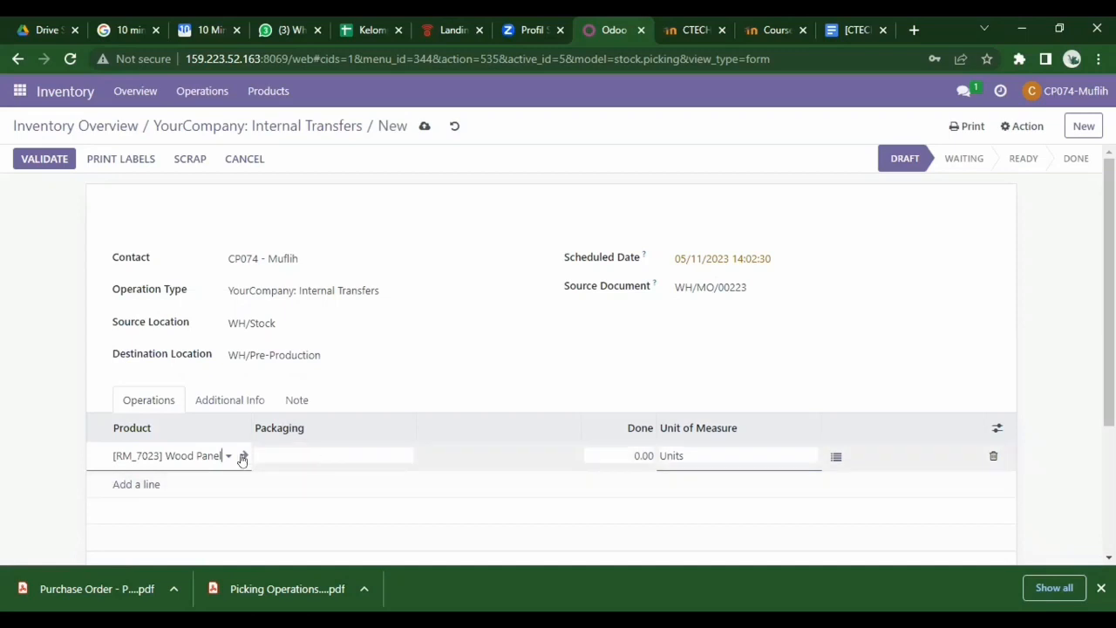
pyautogui.click(645, 454)
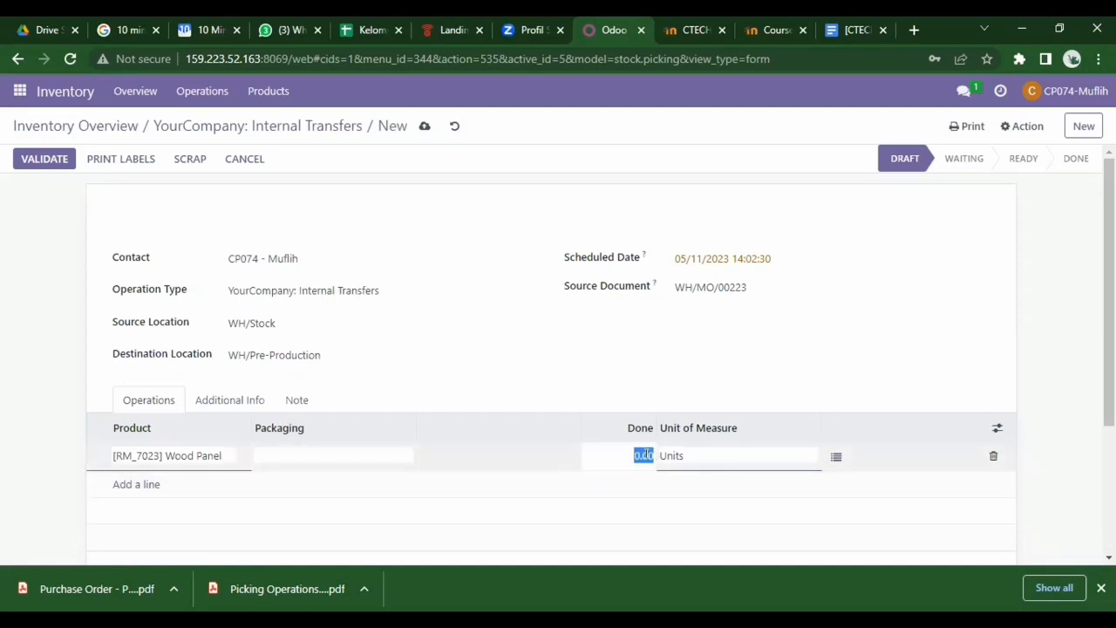
pyautogui.press('BackSpace')
pyautogui.write('2')
pyautogui.press('Return')
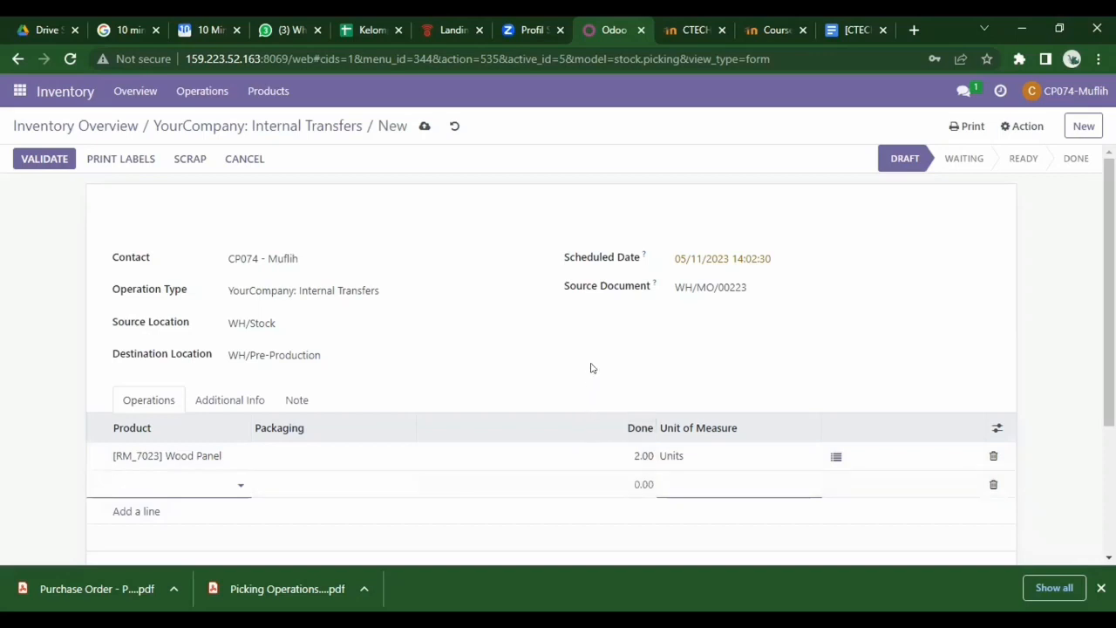
pyautogui.click(993, 484)
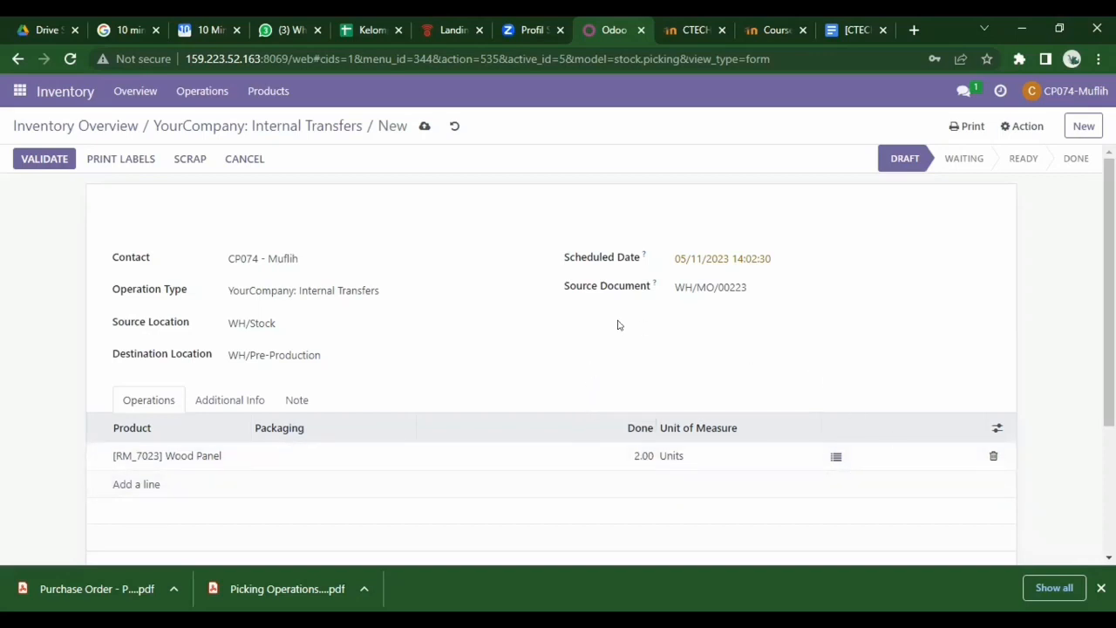
pyautogui.click(244, 401)
pyautogui.scroll(-2, 328, 456)
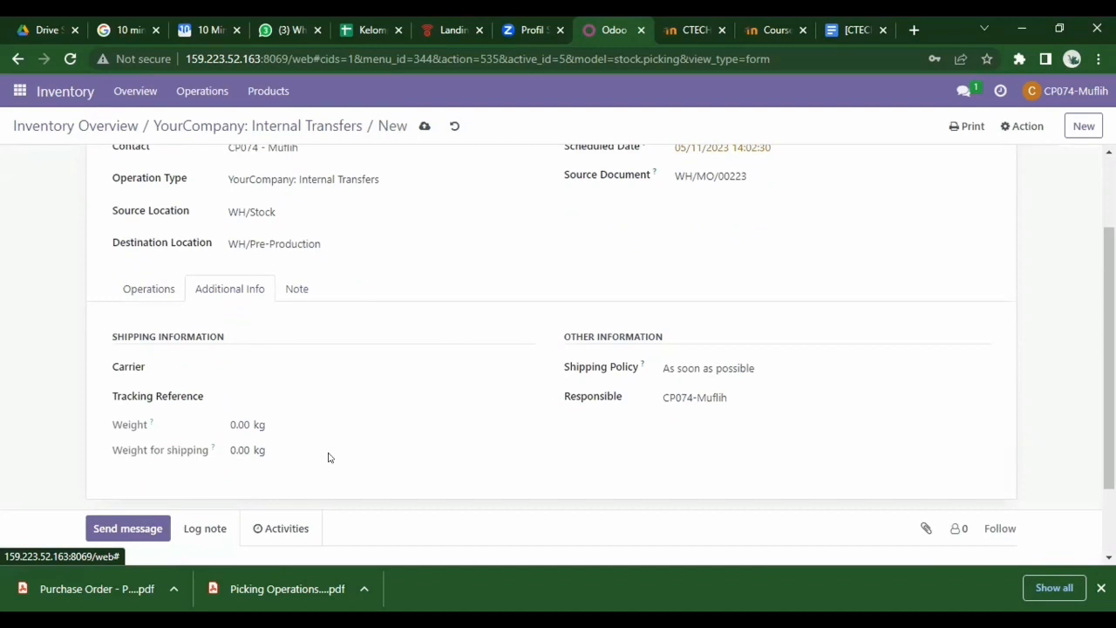
pyautogui.click(152, 288)
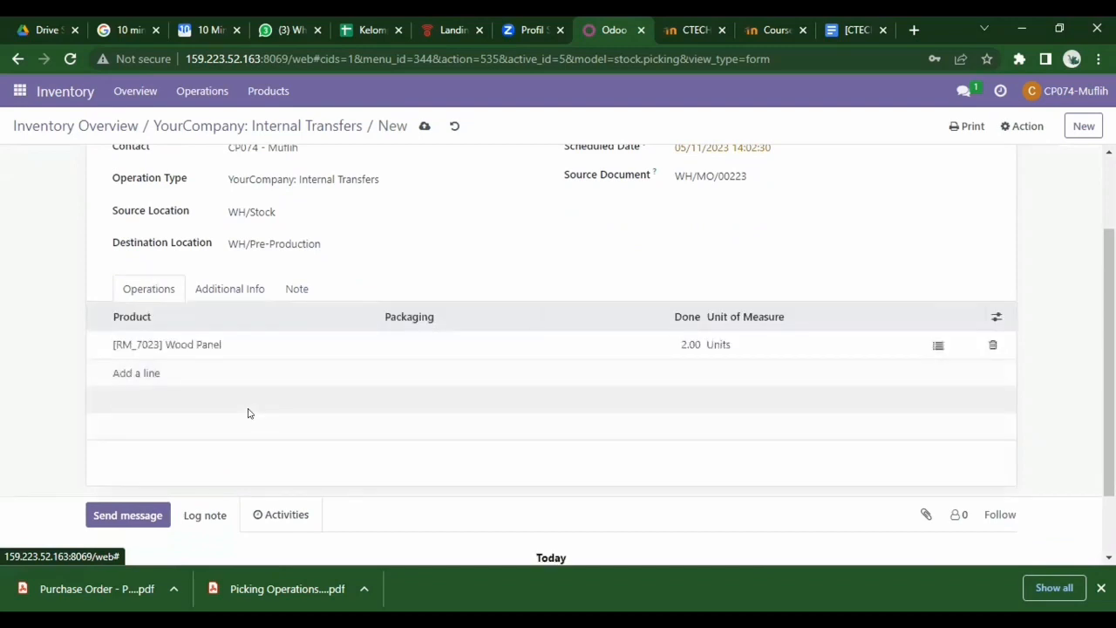
pyautogui.scroll(2, 248, 412)
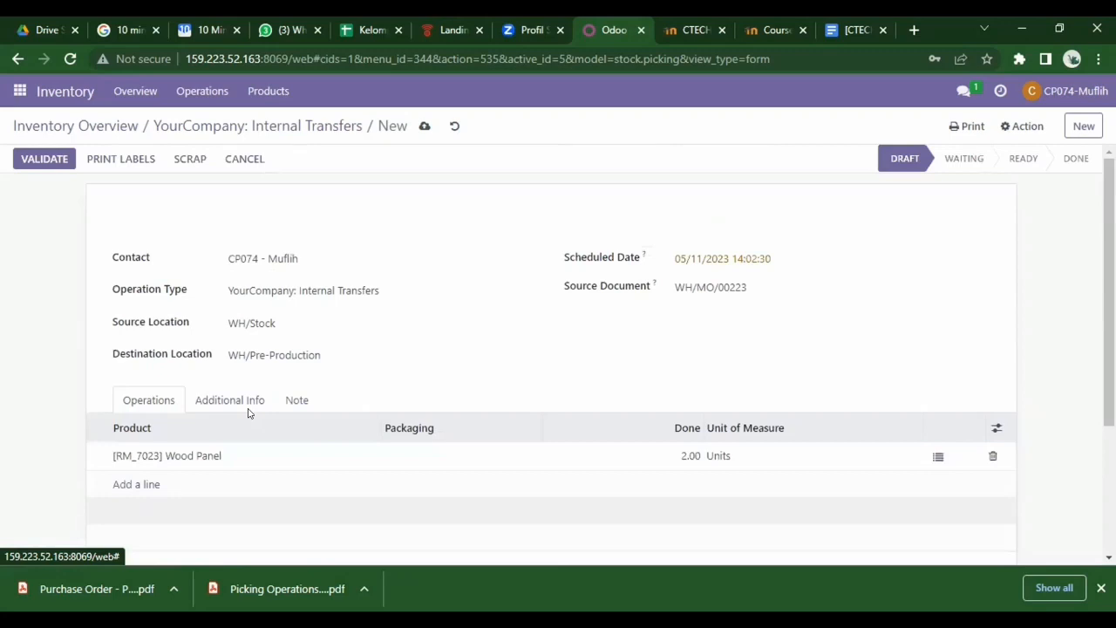
# - Try validating the transfer, dismiss the resulting error, and return to the Odoo form
pyautogui.click(46, 160)
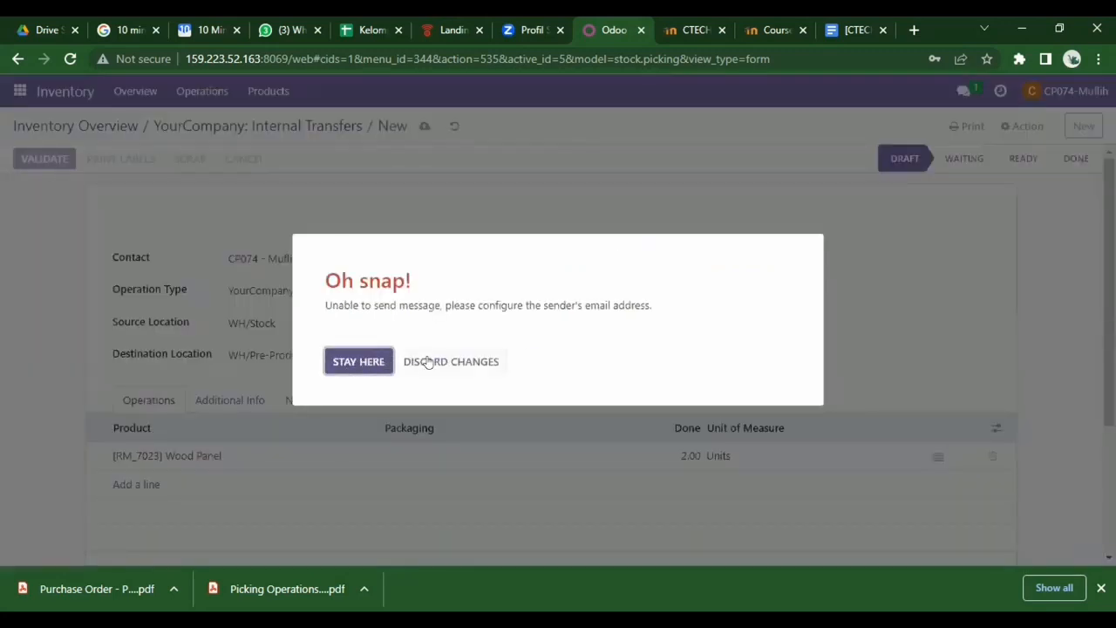
pyautogui.click(337, 361)
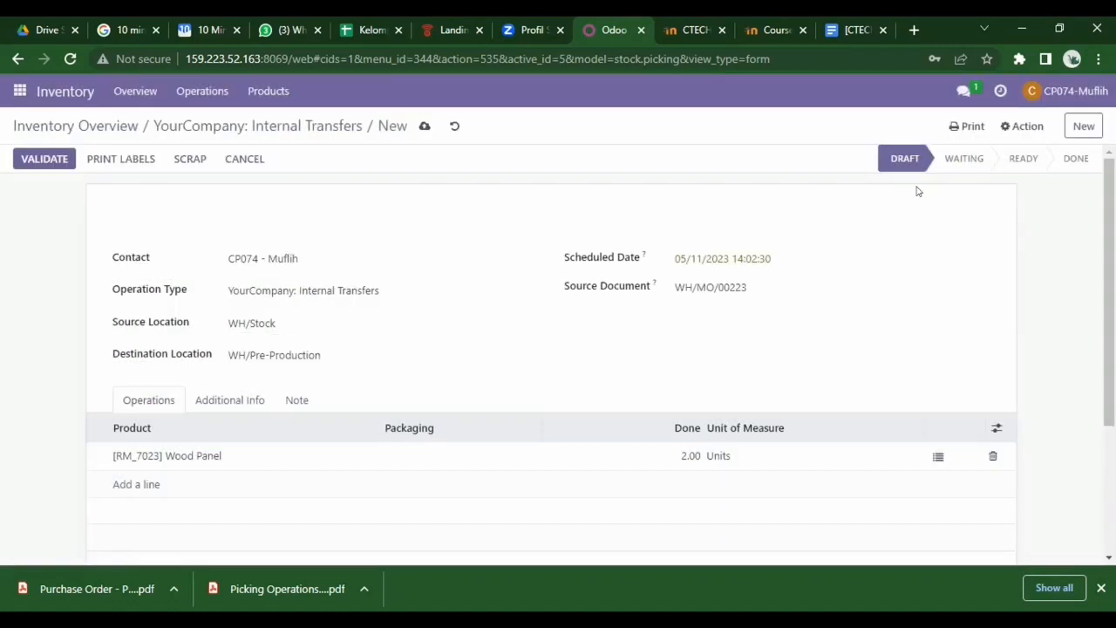
pyautogui.click(366, 24)
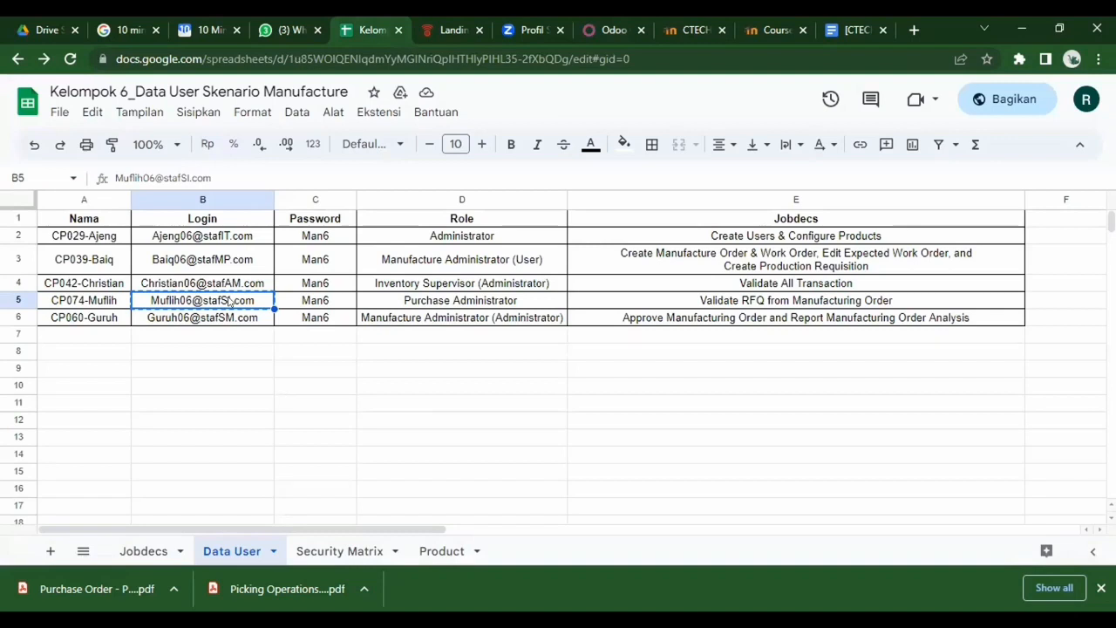
pyautogui.click(585, 23)
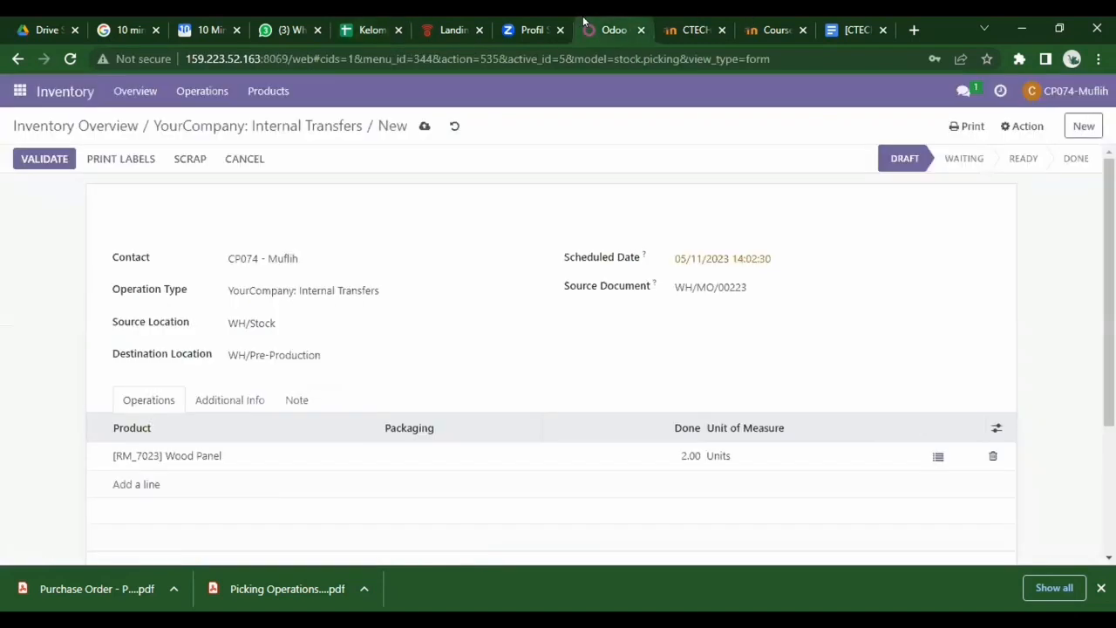
# - Paste the login e-mail address into the My Profile Email field and save
pyautogui.click(1083, 90)
pyautogui.click(1034, 197)
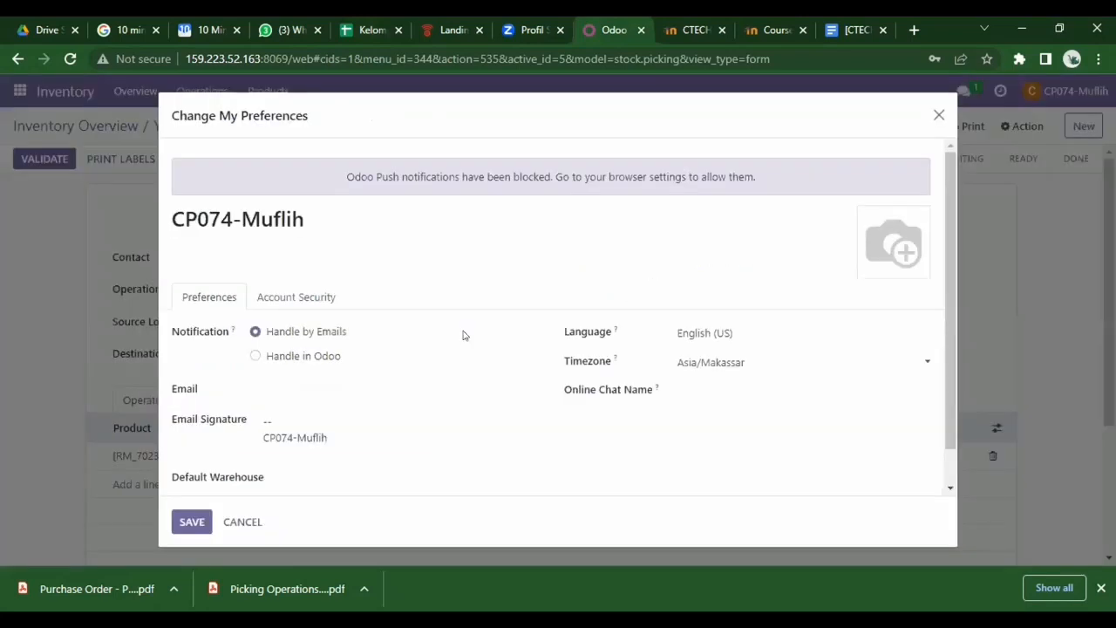
pyautogui.click(326, 380)
pyautogui.hotkey('ctrl', 'v')
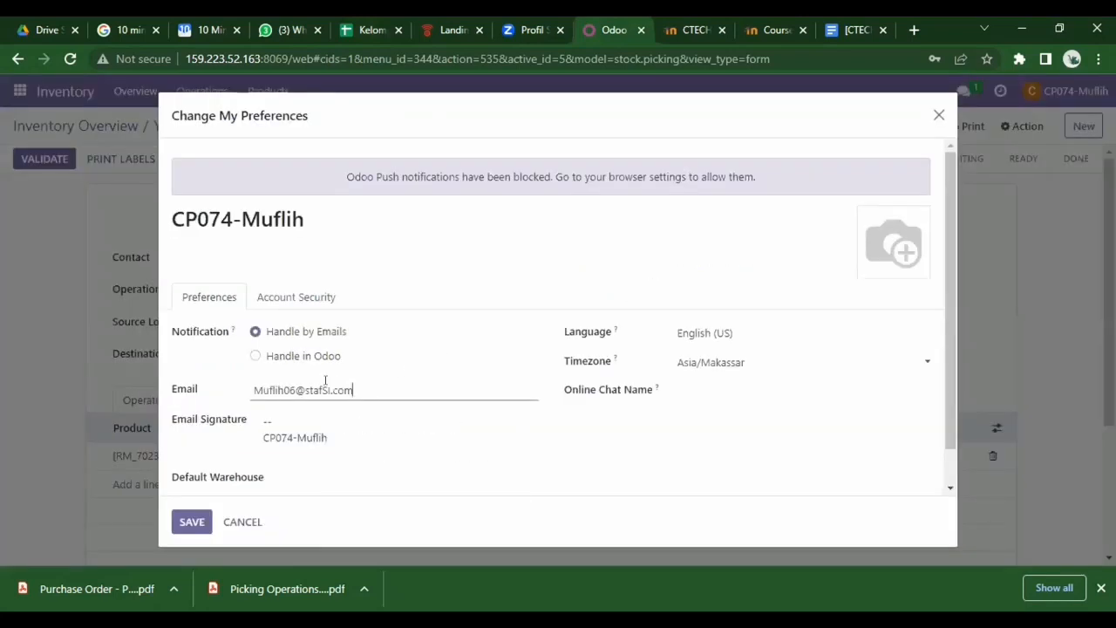
pyautogui.click(190, 525)
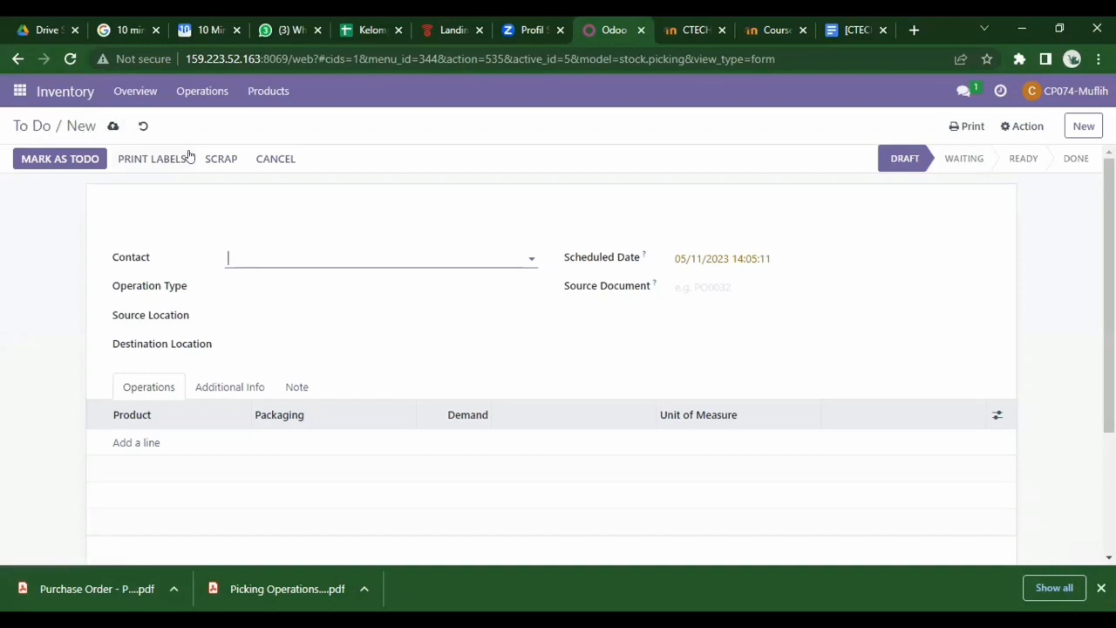
# - Open WH/INT/00049 from the reference-sorted Internal Transfers list and validate it
pyautogui.click(138, 91)
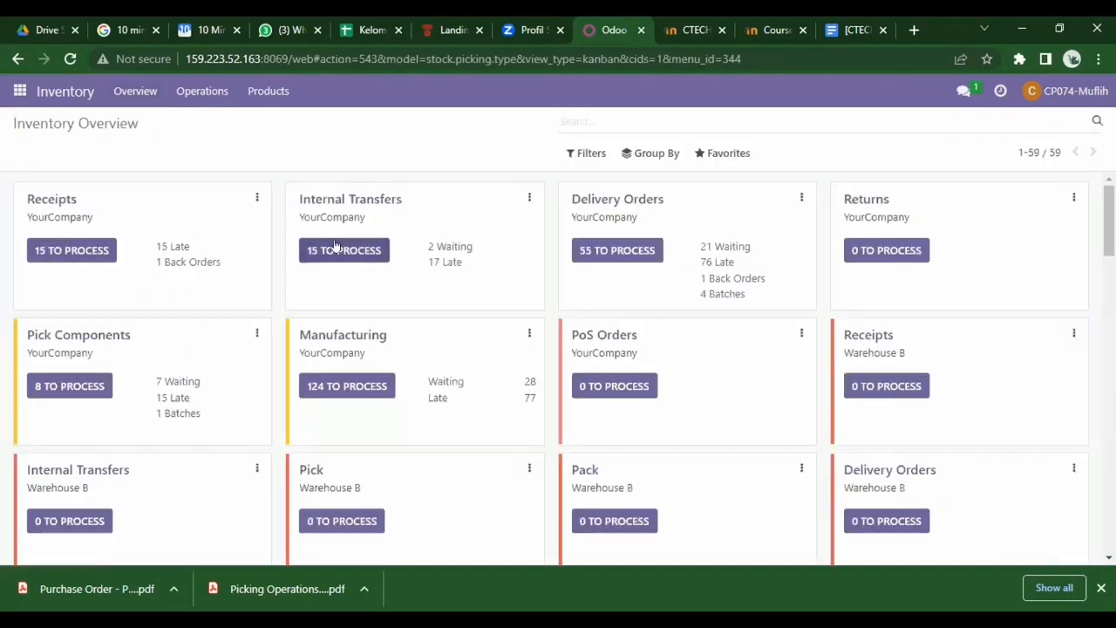
pyautogui.click(336, 248)
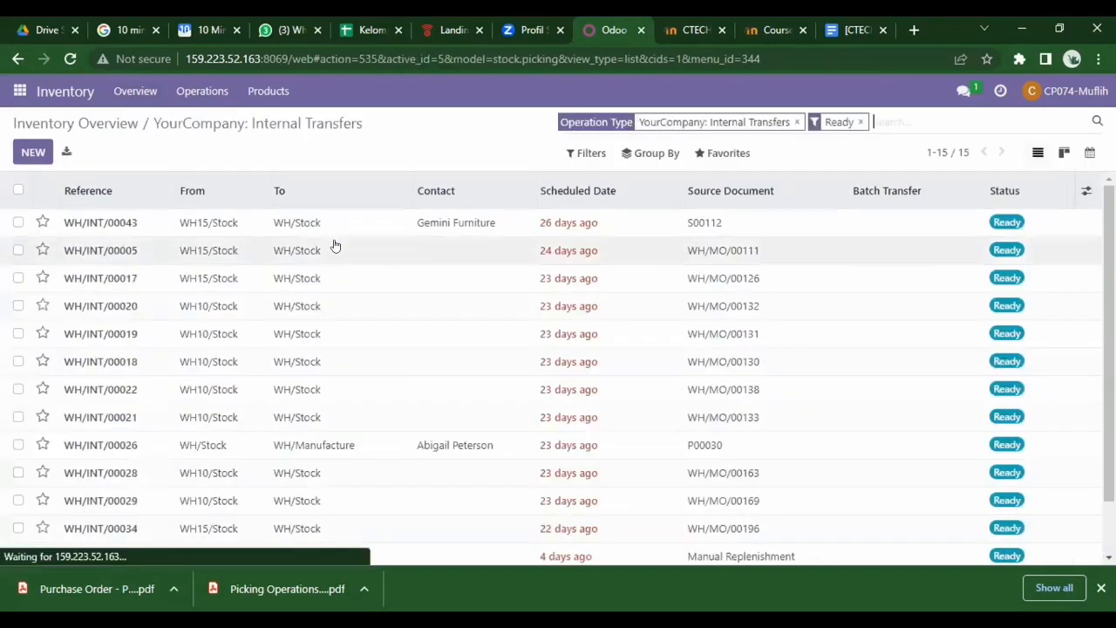
pyautogui.click(97, 192)
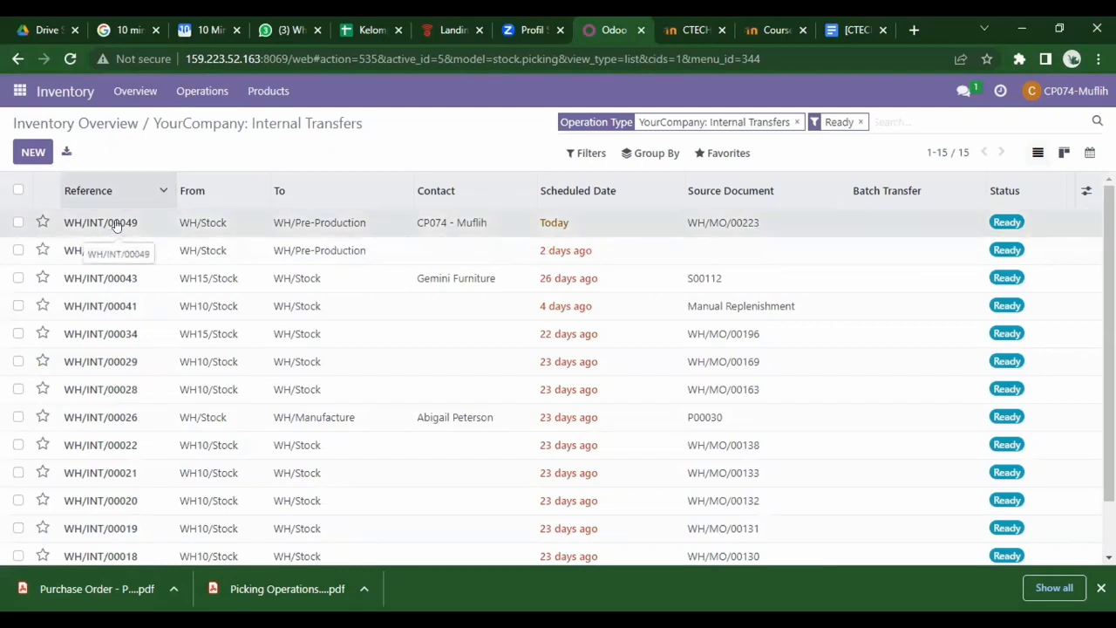
pyautogui.click(118, 224)
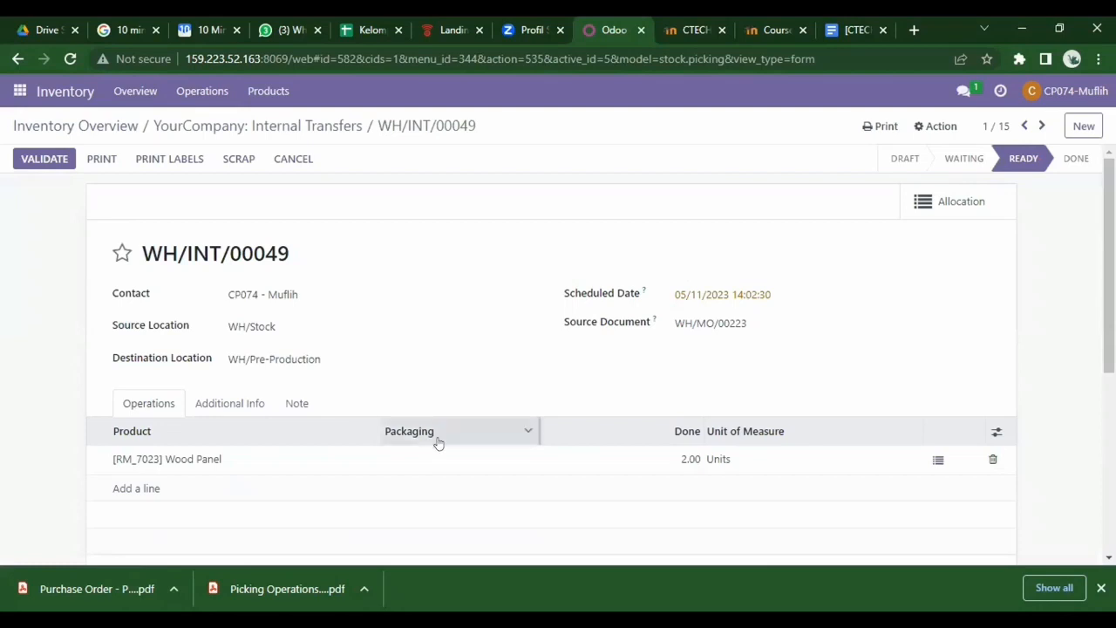
pyautogui.click(44, 158)
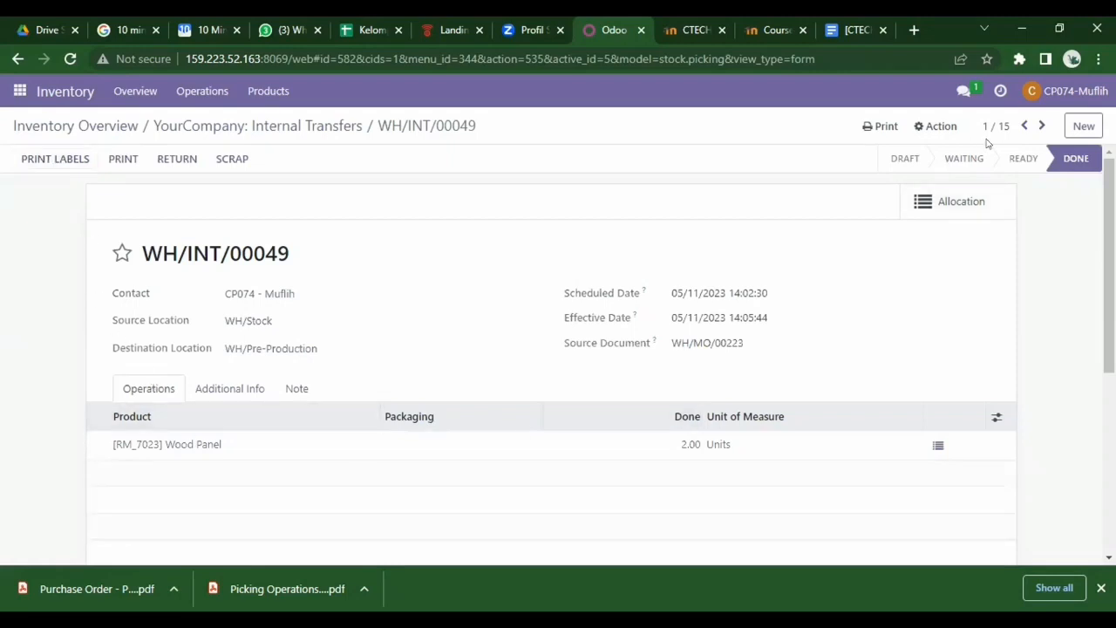
# - Send the colleague 'barang sudah bisa di produksi' in chat, then close the chat window
pyautogui.click(971, 91)
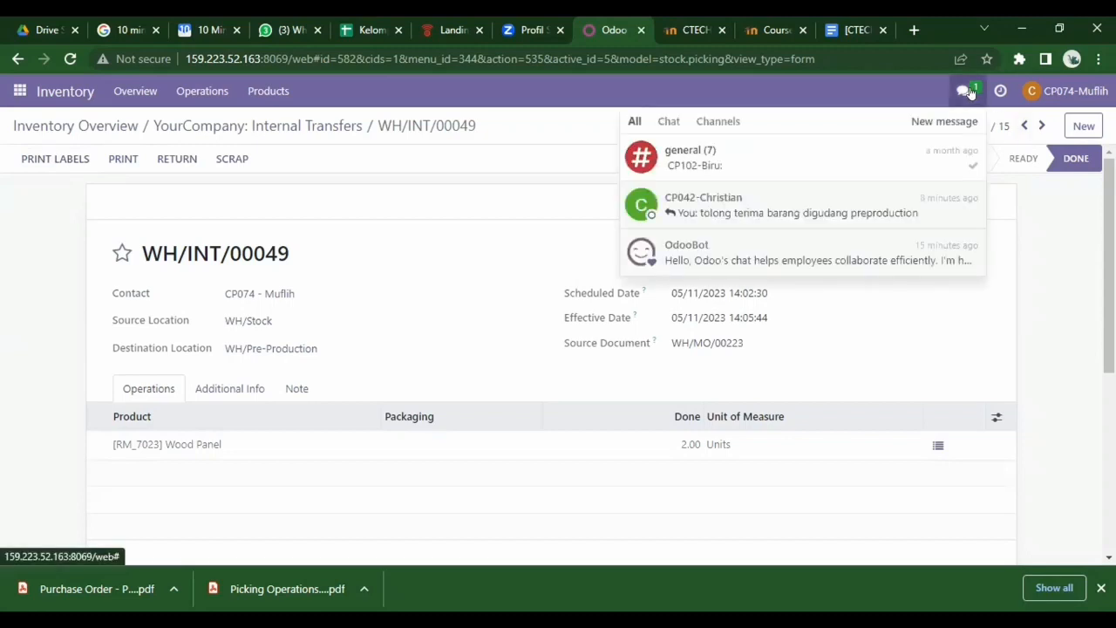
pyautogui.click(774, 211)
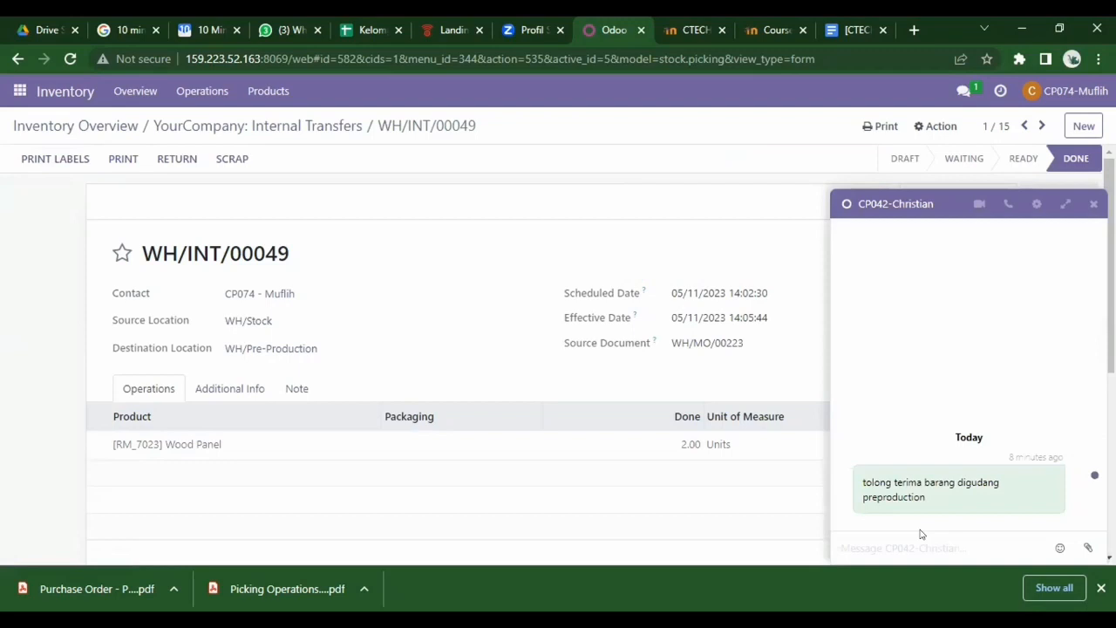
pyautogui.write('barang suda')
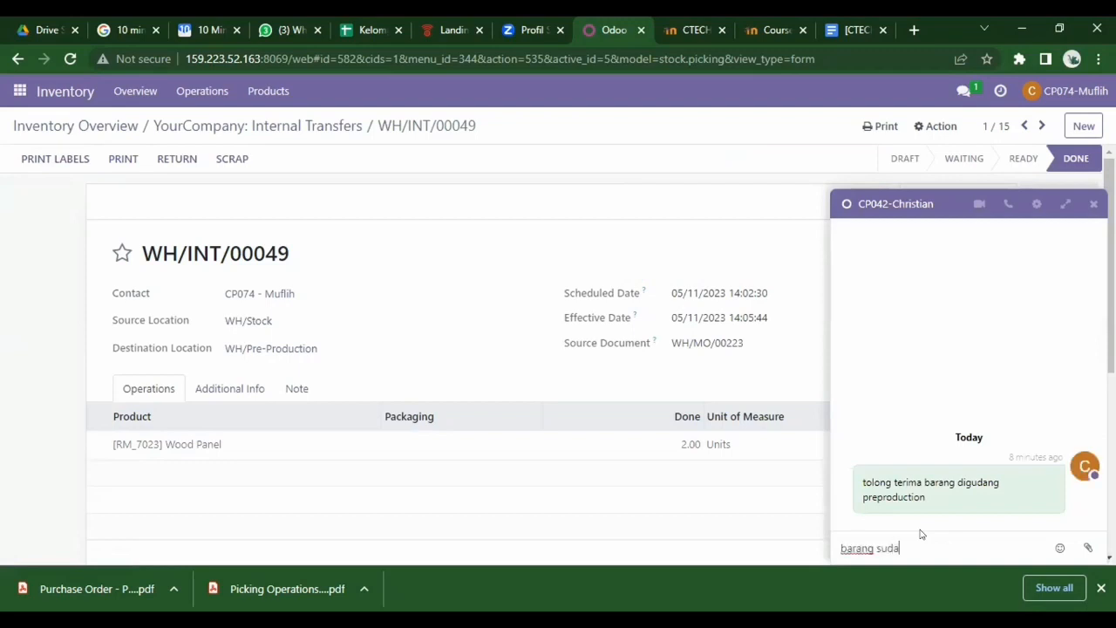
pyautogui.write('h bisa di produksi')
pyautogui.press('Return')
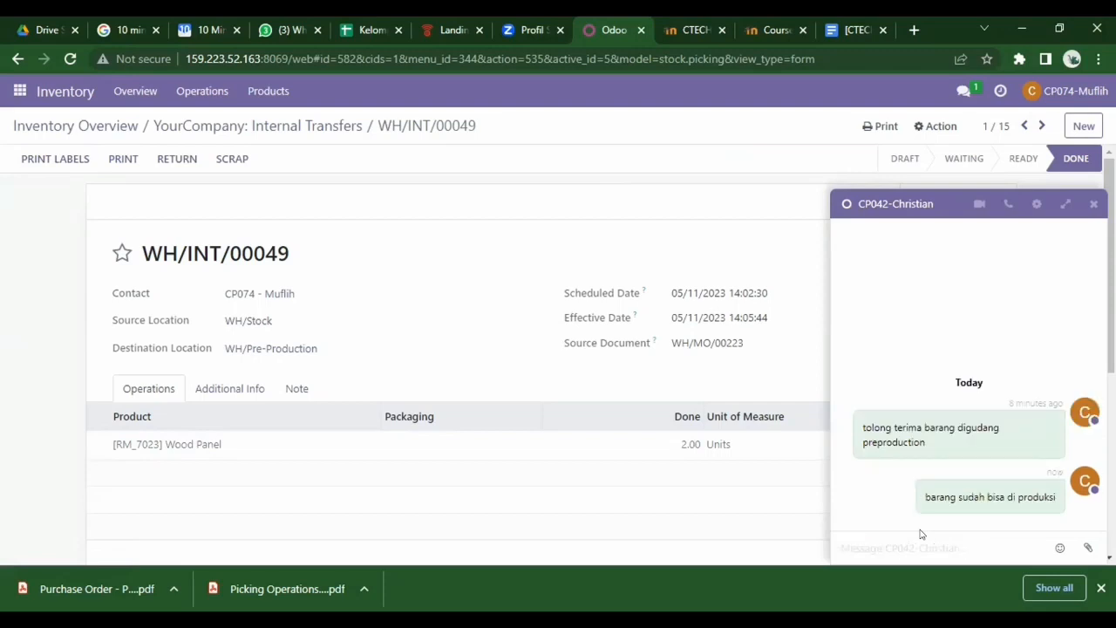
pyautogui.click(1094, 204)
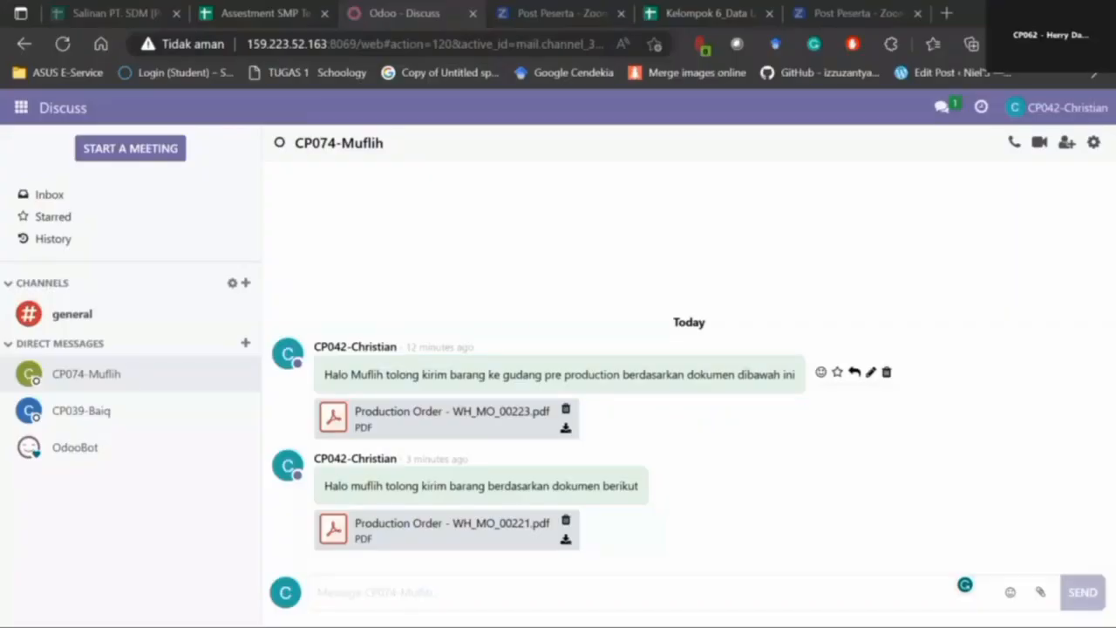
# - Open Manufacturing orders sorted by Reference descending, with WH/MO/00221 first
pyautogui.click(21, 107)
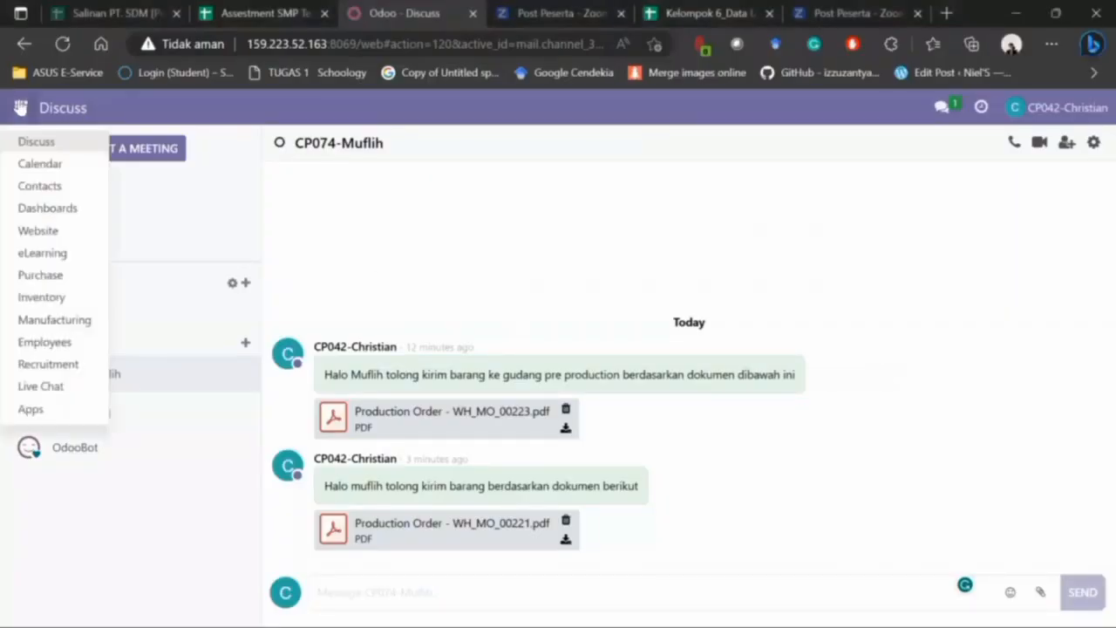
pyautogui.click(51, 320)
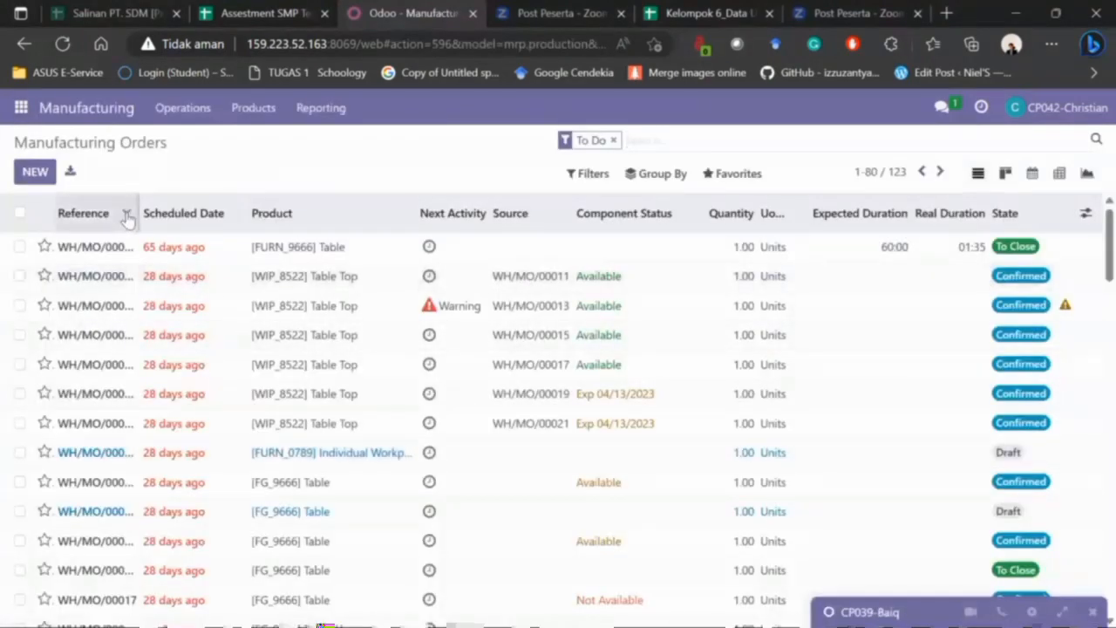
pyautogui.click(127, 216)
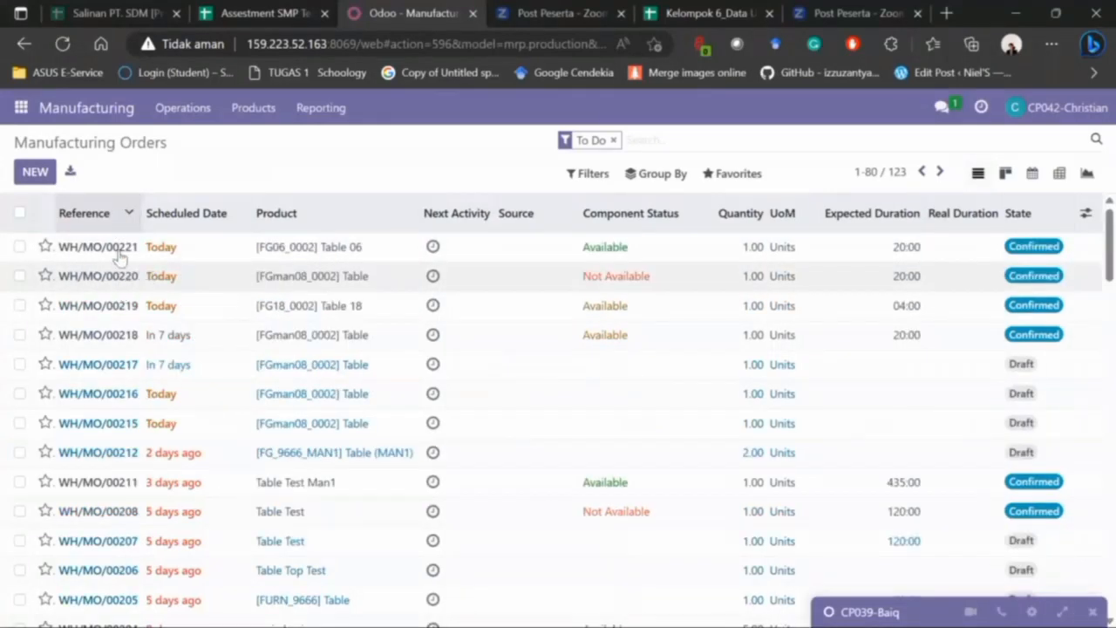
# - Open manufacturing order WH/MO/00221 and show its Work Orders
pyautogui.click(98, 248)
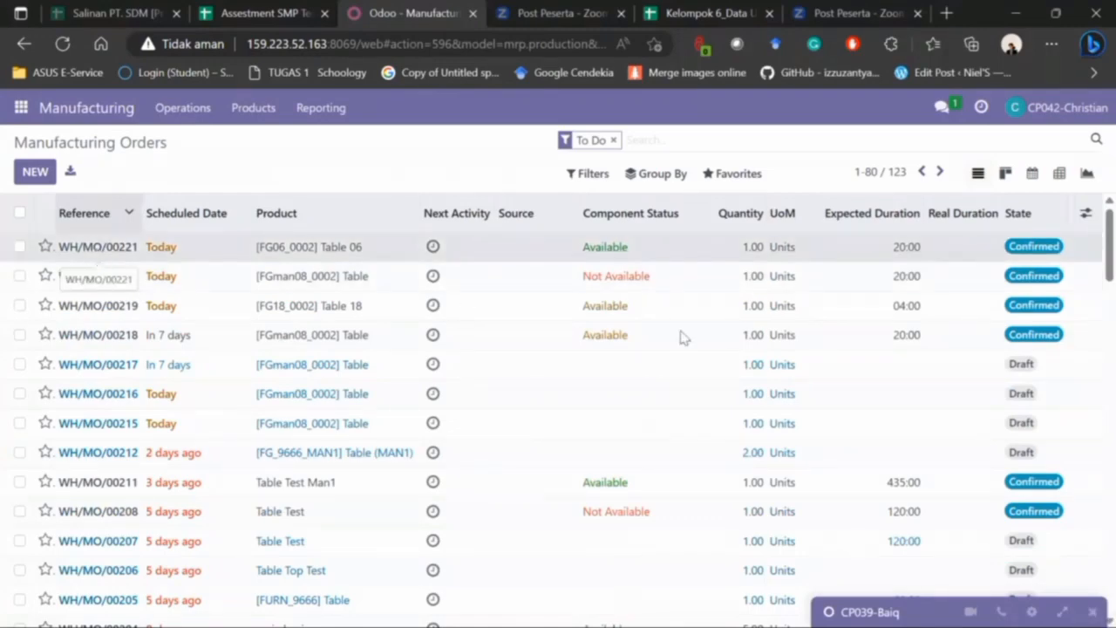
pyautogui.scroll(-1, 1092, 451)
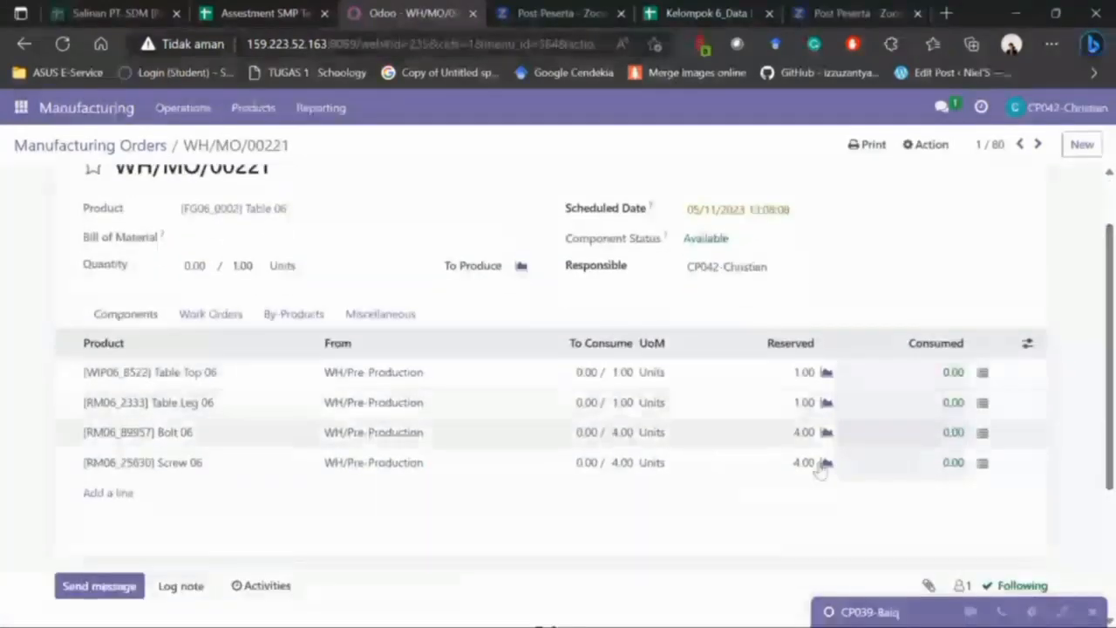
pyautogui.scroll(1, 1092, 321)
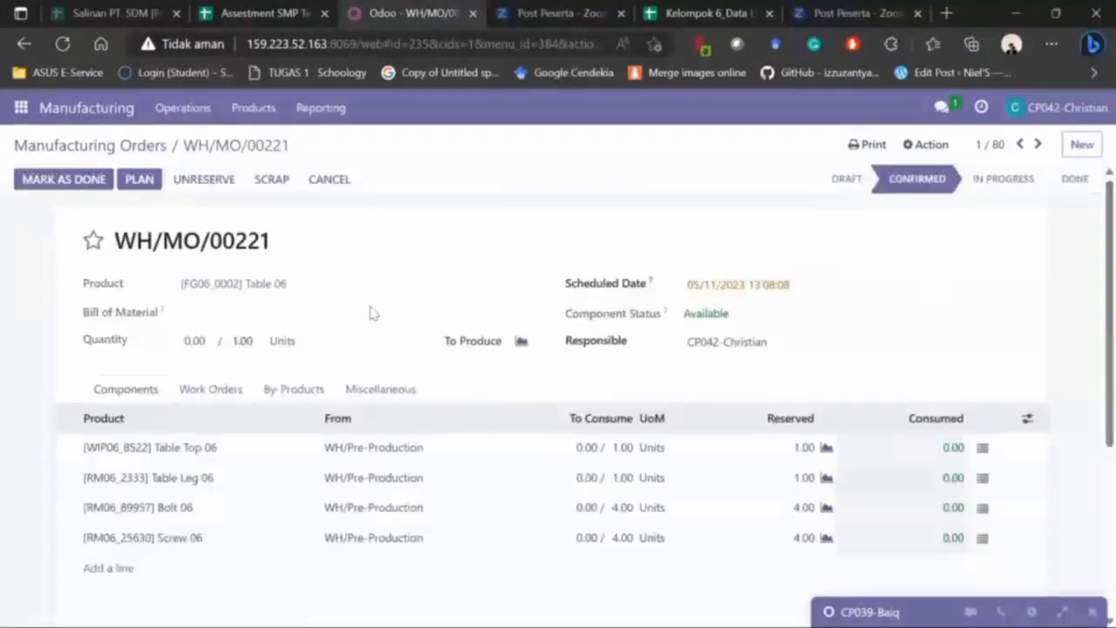
pyautogui.click(212, 390)
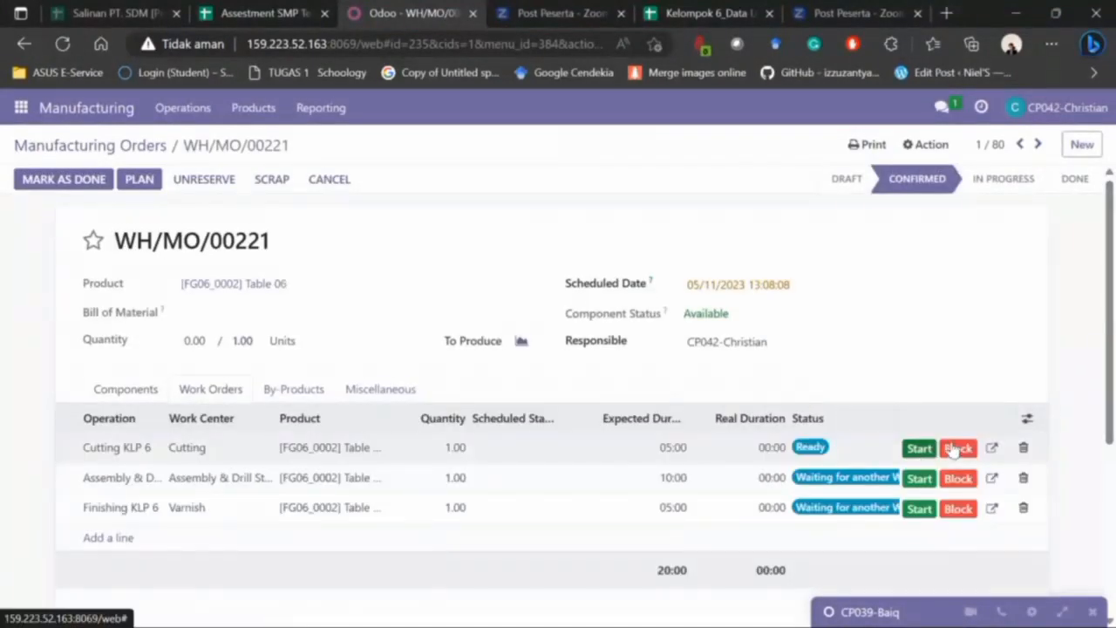
# - Start and finish the Cutting, Assembly & Drill, and Finishing work orders
pyautogui.click(918, 449)
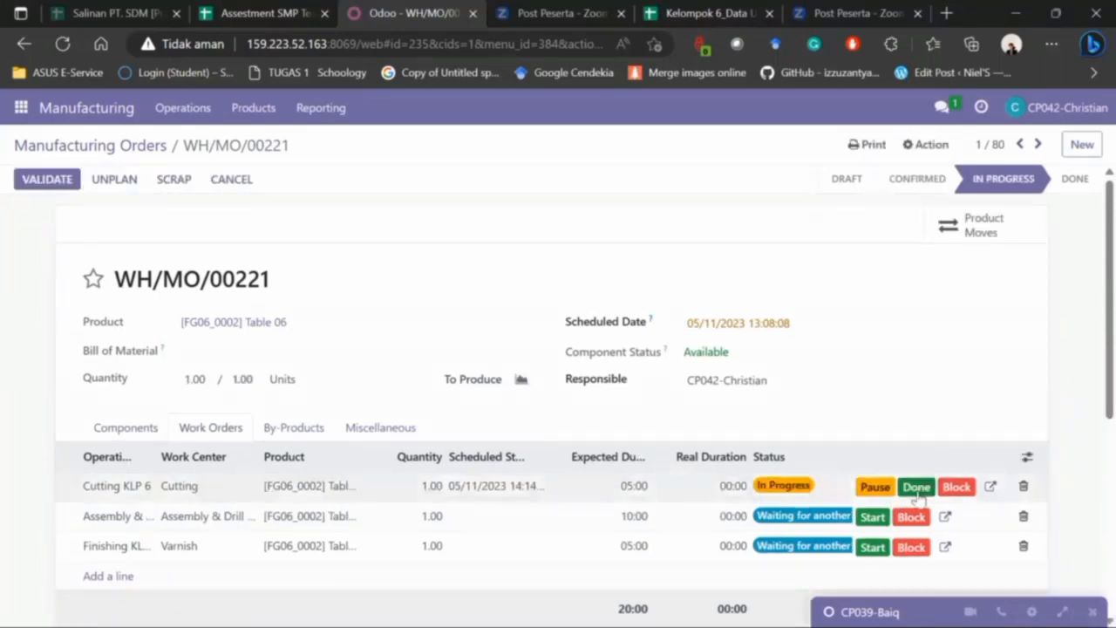
pyautogui.click(917, 486)
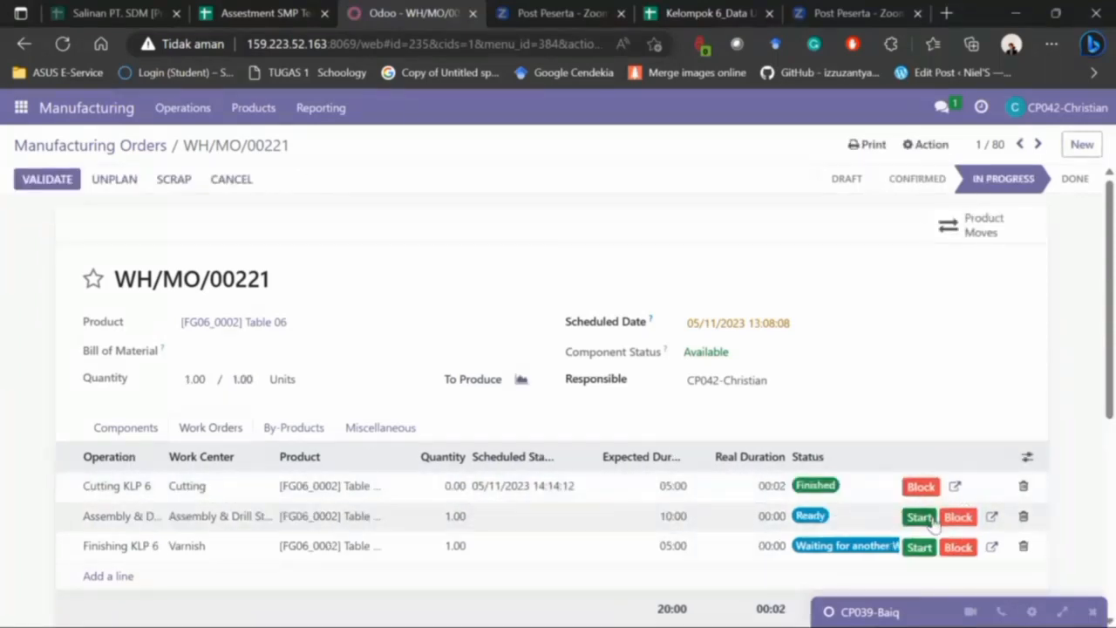
pyautogui.click(919, 516)
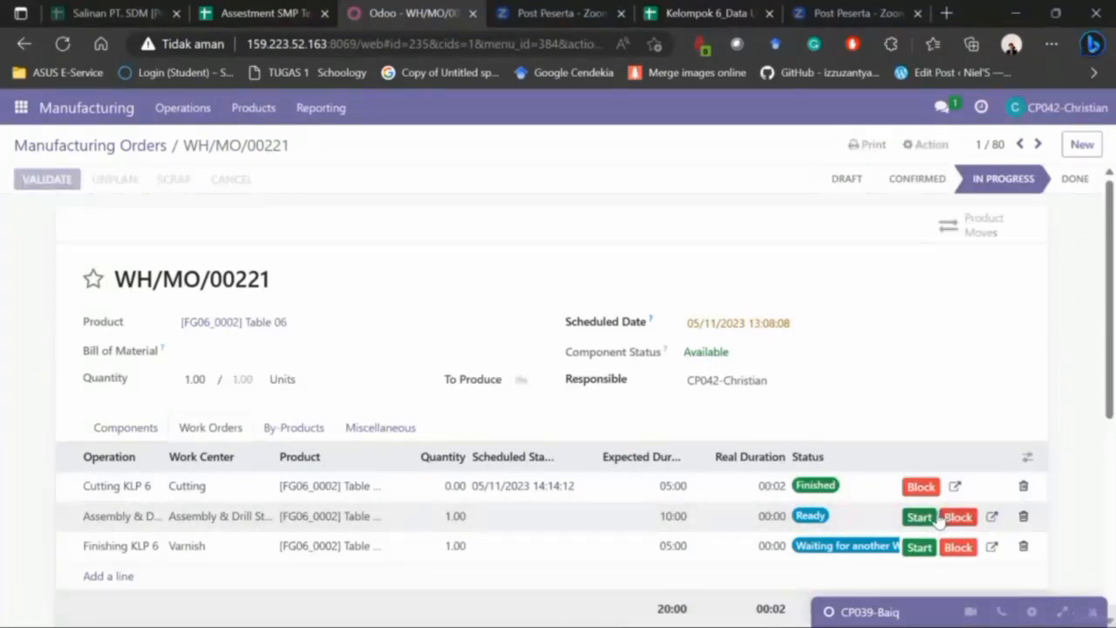
pyautogui.click(918, 517)
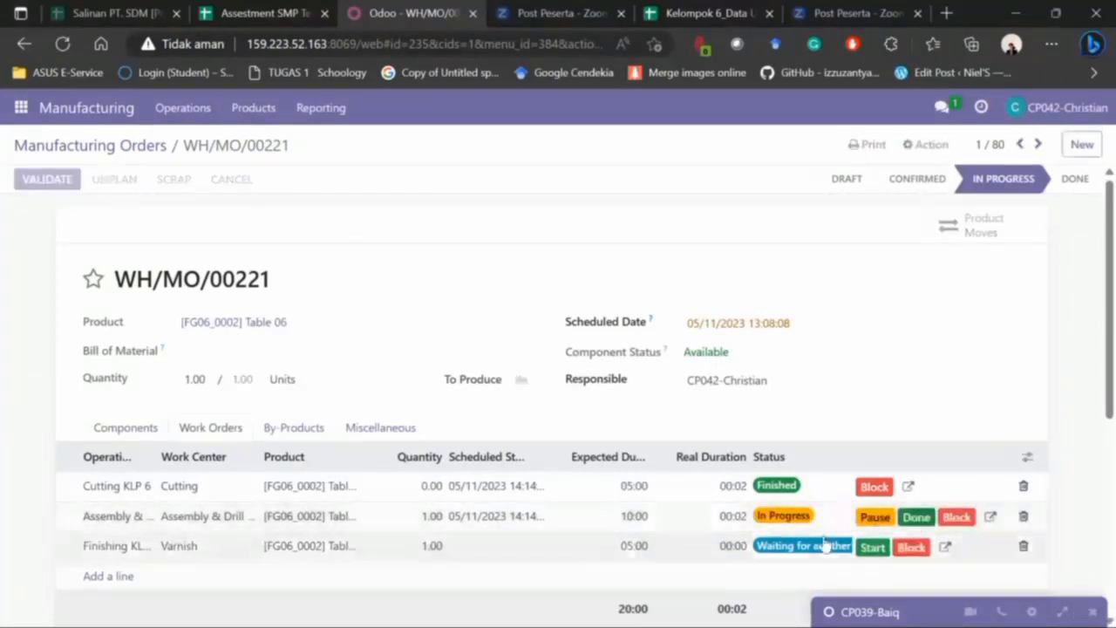
pyautogui.click(918, 548)
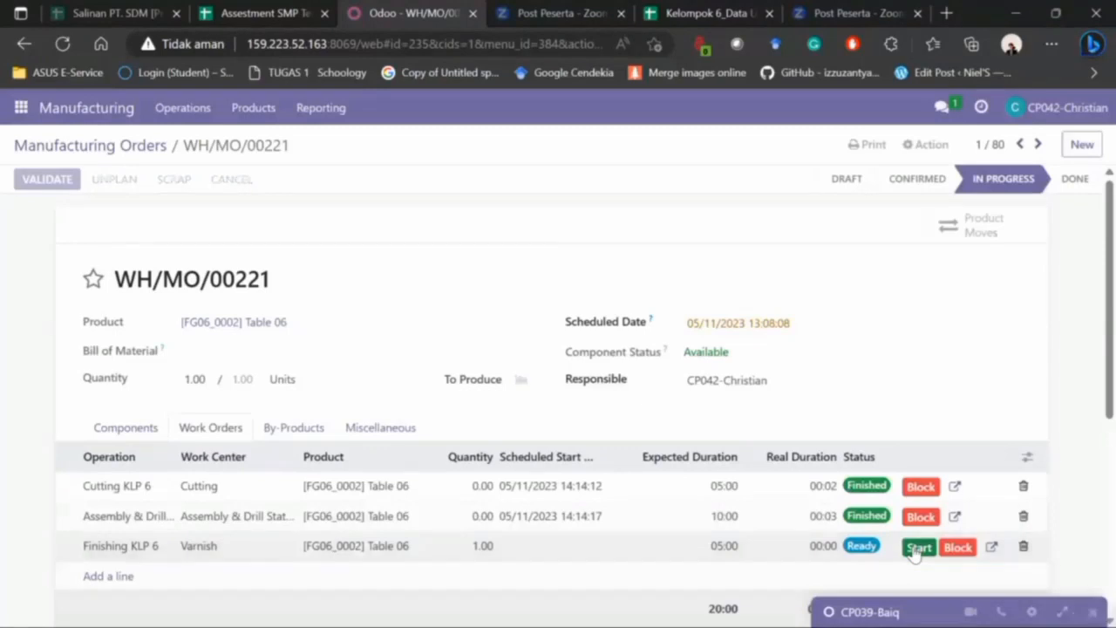
pyautogui.click(919, 553)
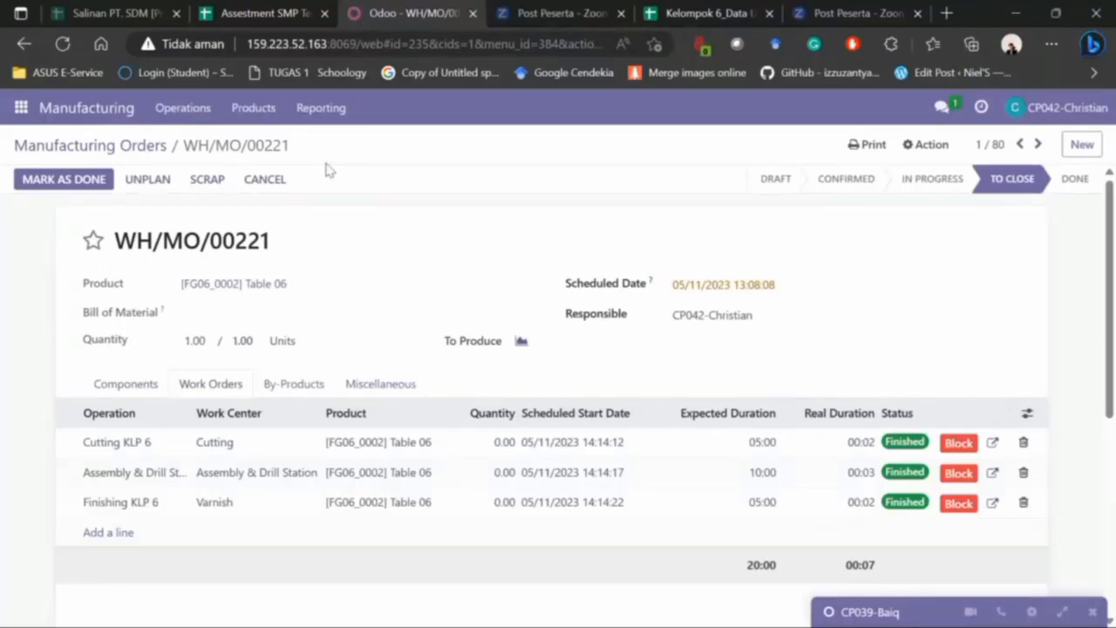
# - Copy the order approver's login e-mail from cell B6 of the user data sheet
pyautogui.moveTo(756, 608)
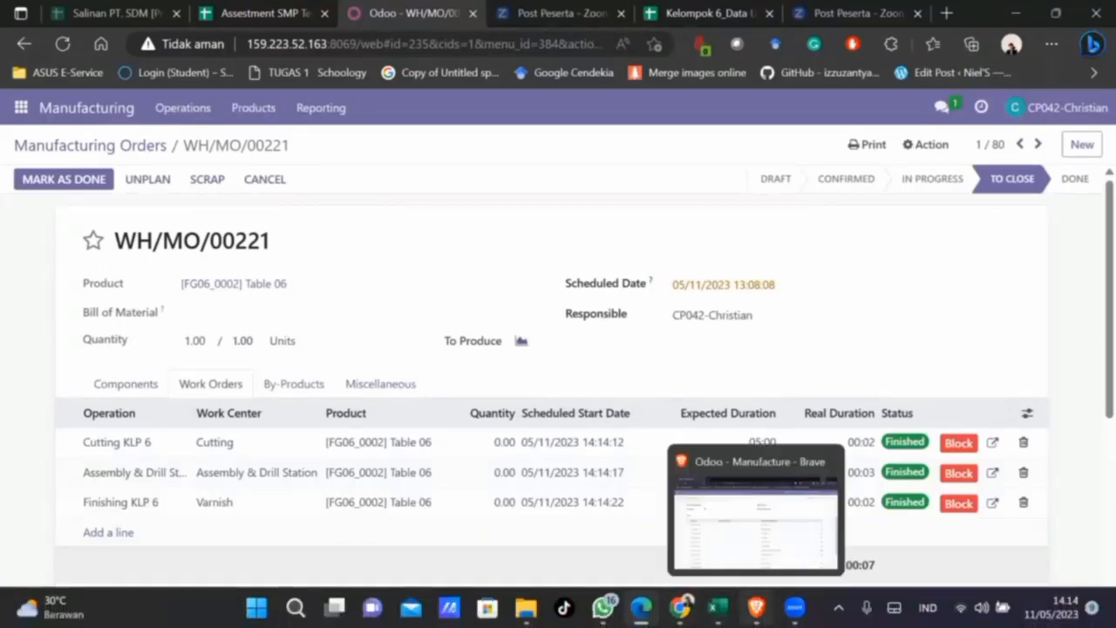
pyautogui.moveTo(680, 608)
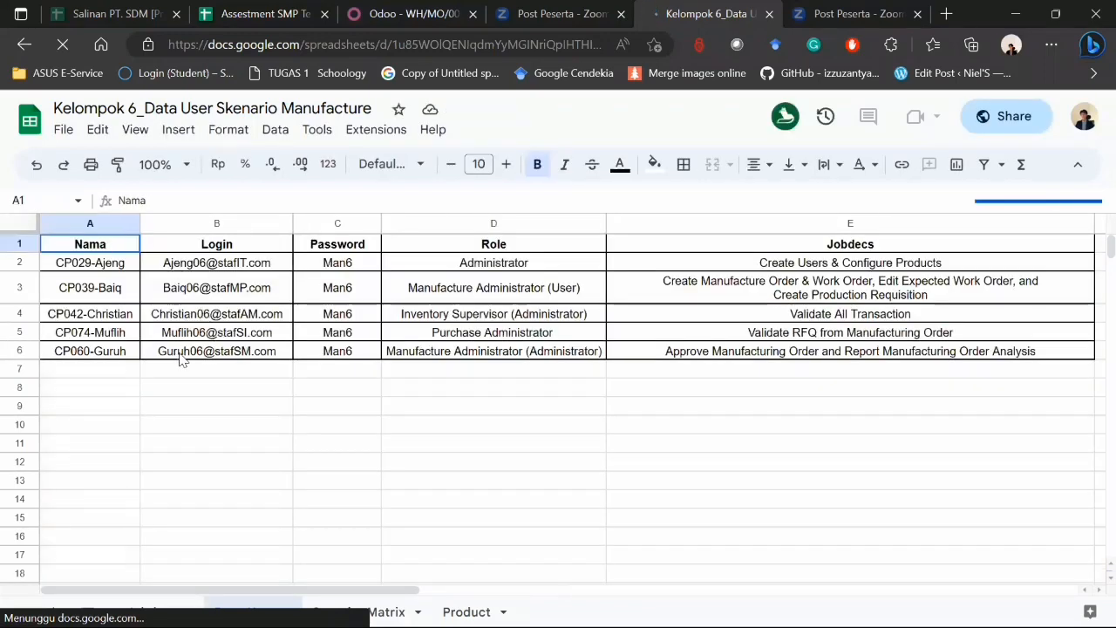
pyautogui.click(179, 355)
pyautogui.moveTo(243, 192); pyautogui.dragTo(113, 200)
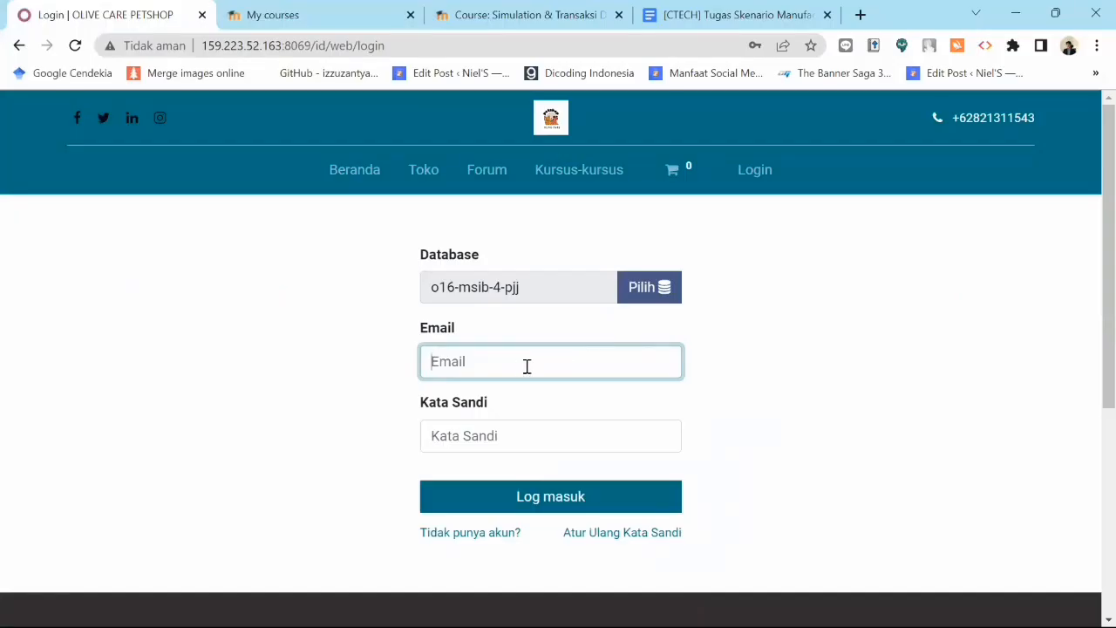
# - Log in to Odoo with the approver's pasted e-mail and password, dismissing the save-password prompt
pyautogui.hotkey('ctrl', 'v')
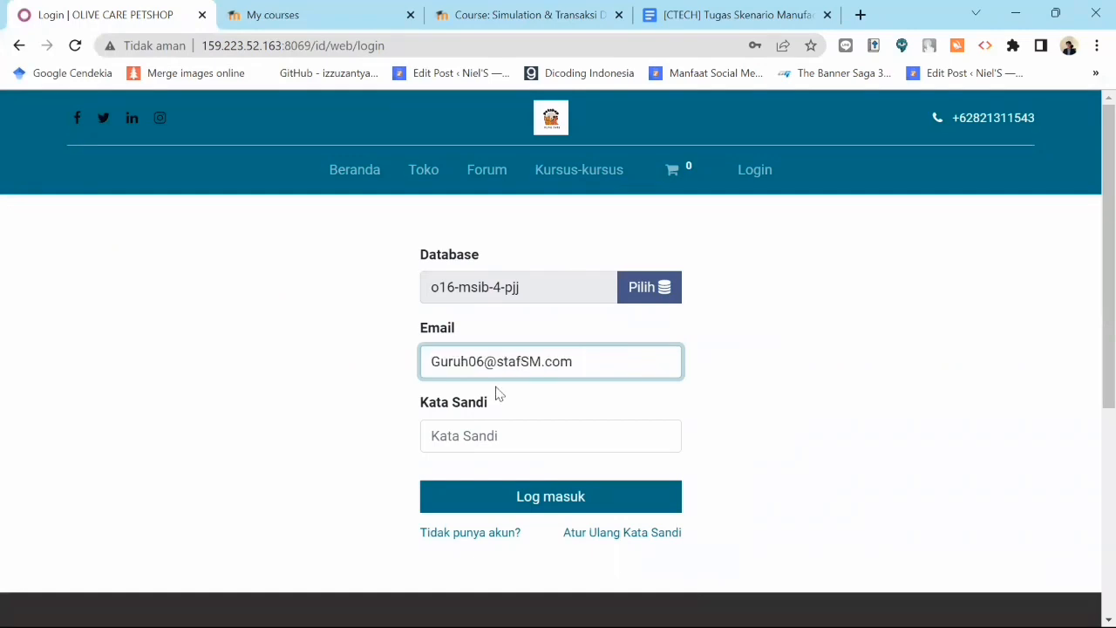
pyautogui.click(472, 435)
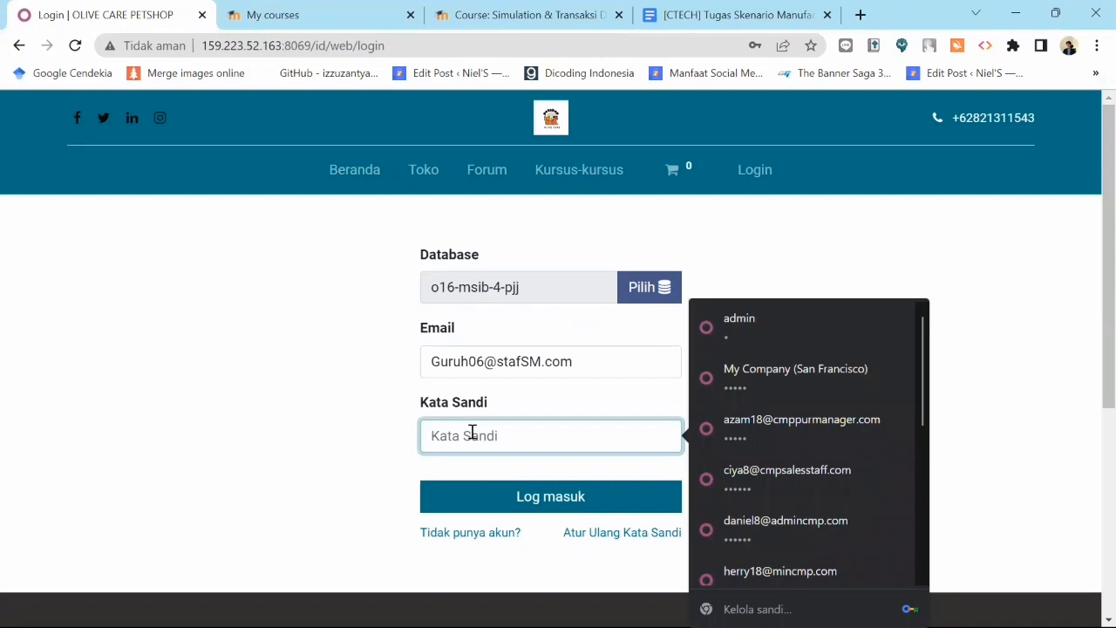
pyautogui.write('1')
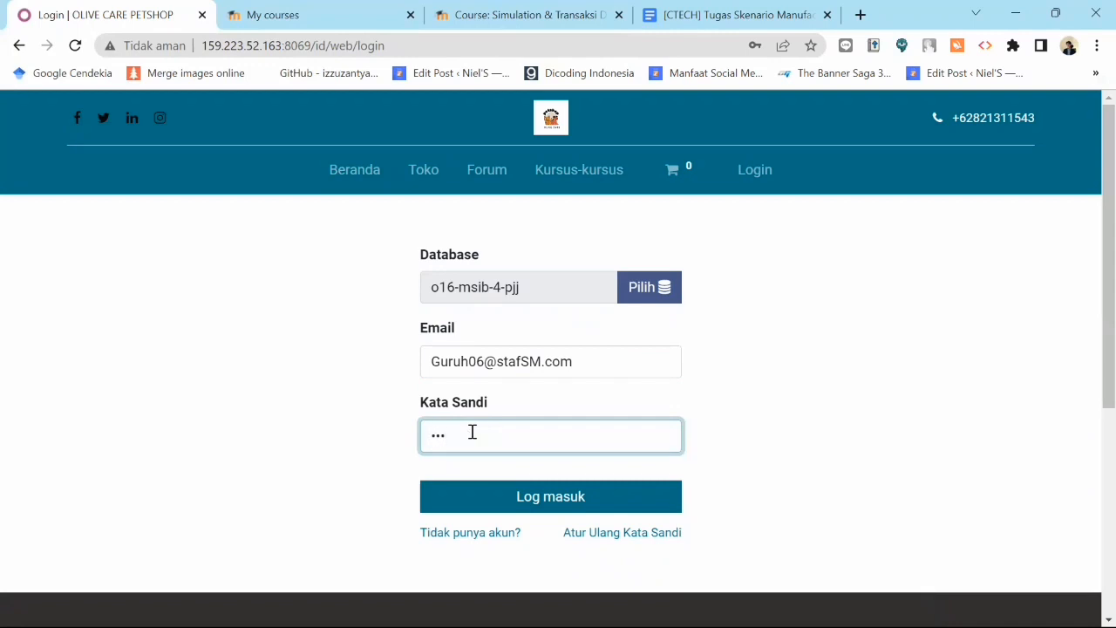
pyautogui.press('Return')
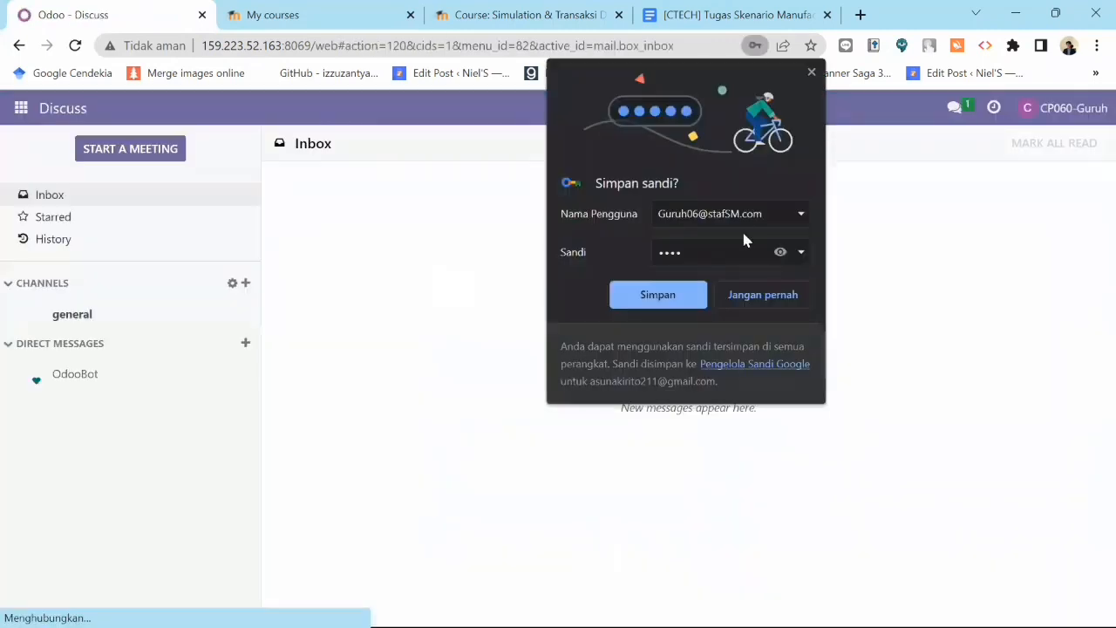
pyautogui.click(811, 72)
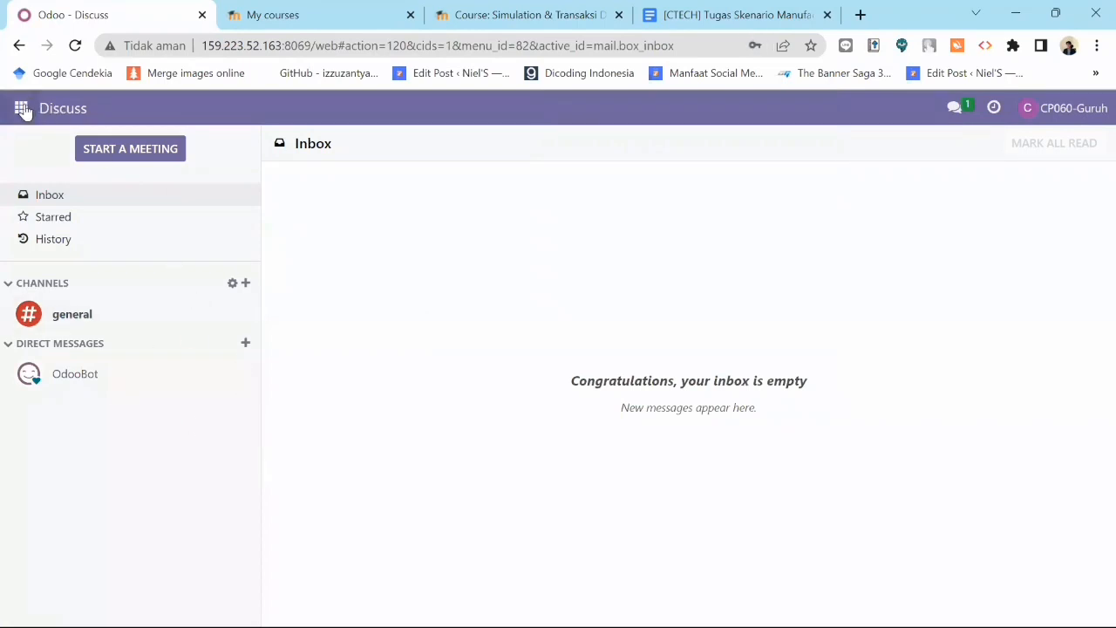
pyautogui.click(22, 109)
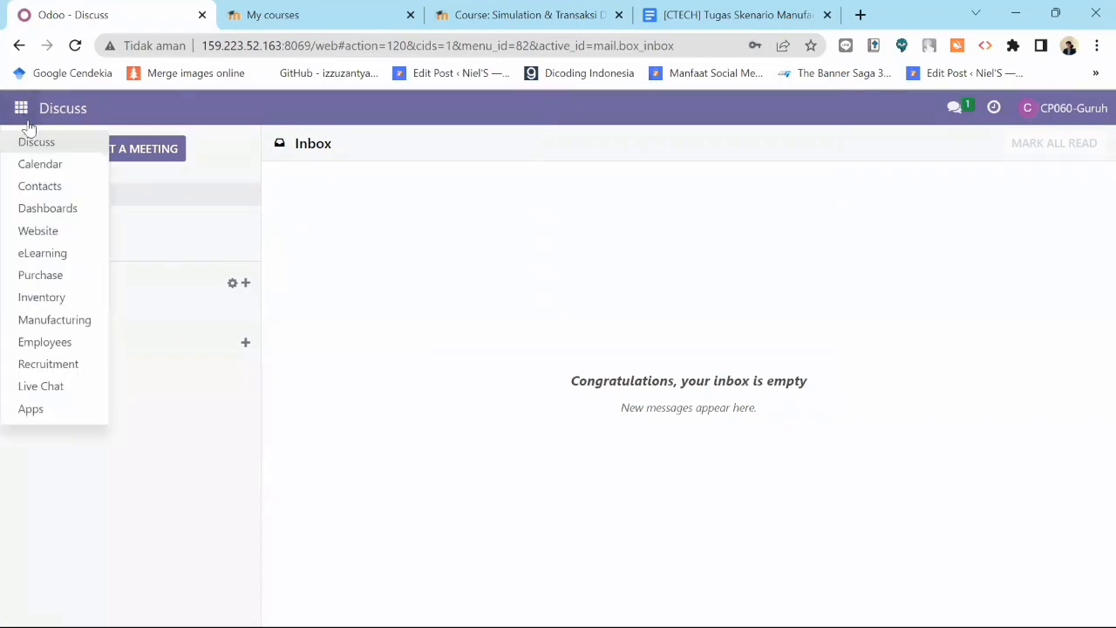
# - Open WH/MO/00223 for Table Top 06 from the newest-first Manufacturing list and mark it done
pyautogui.click(77, 323)
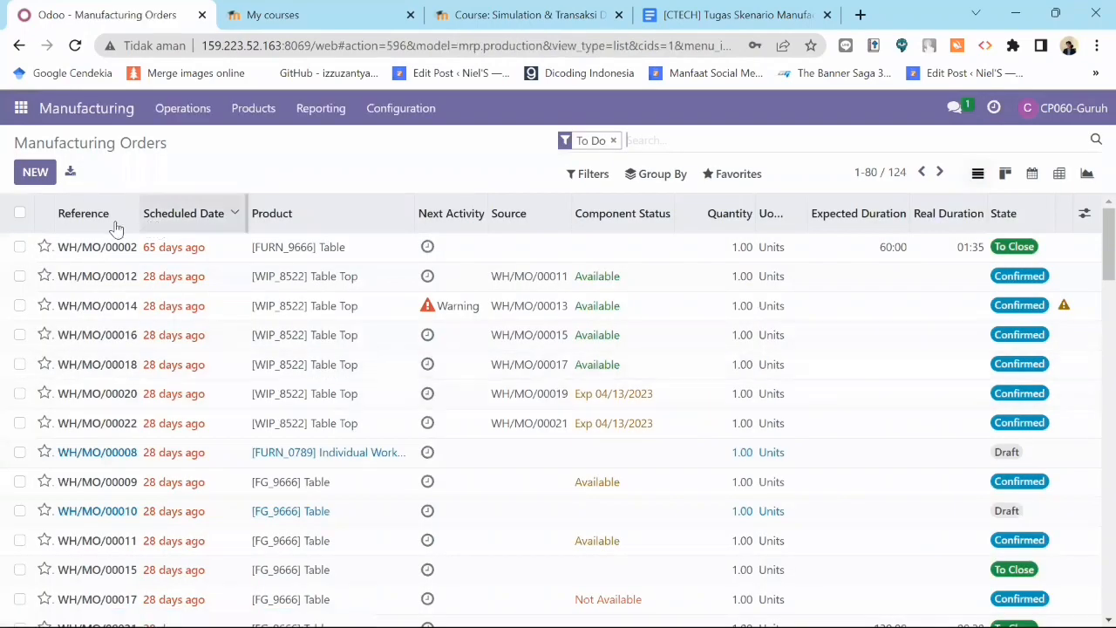
pyautogui.click(126, 221)
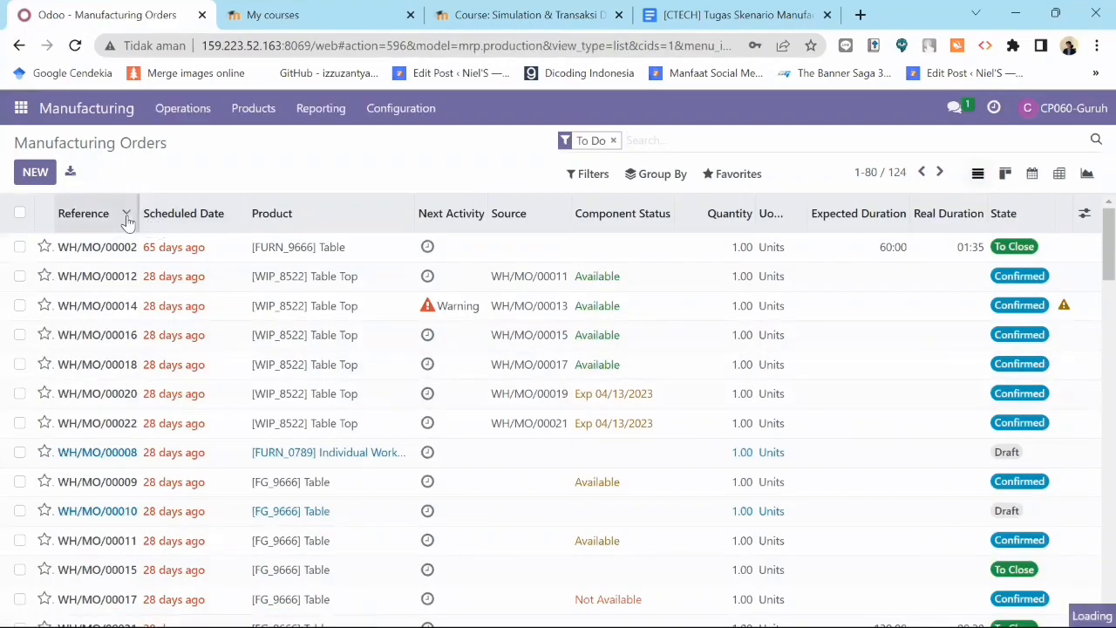
pyautogui.click(127, 218)
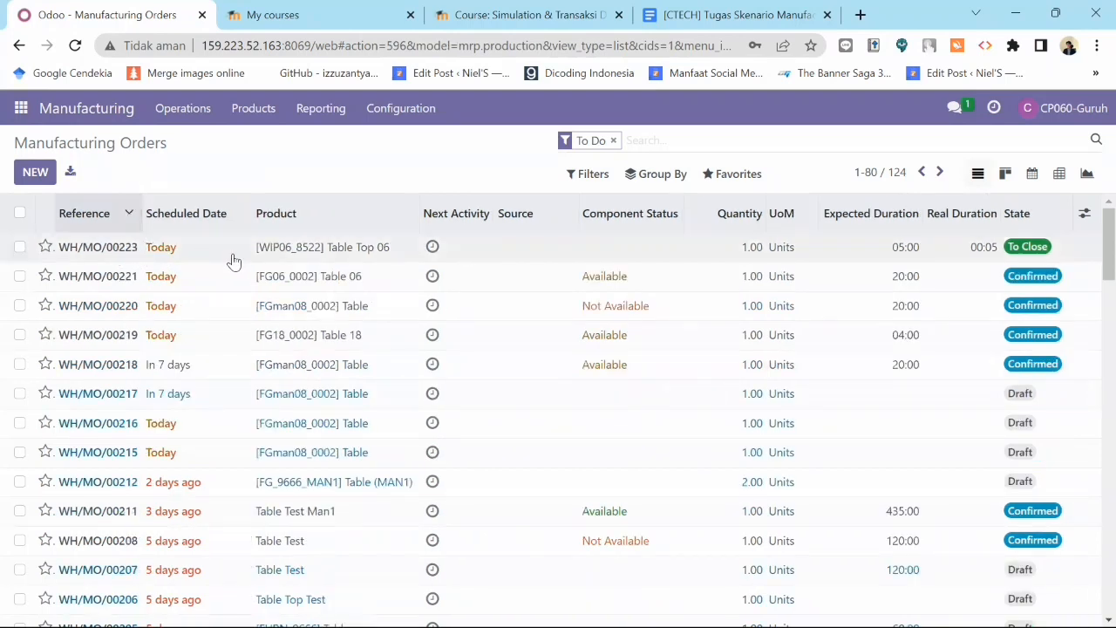
pyautogui.click(127, 250)
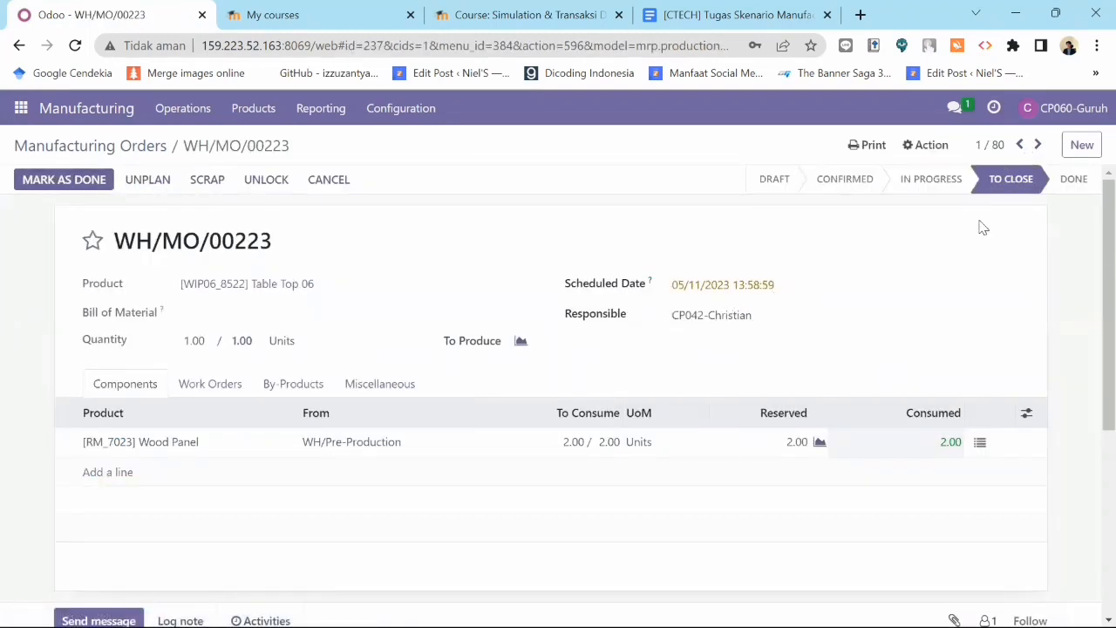
pyautogui.click(53, 183)
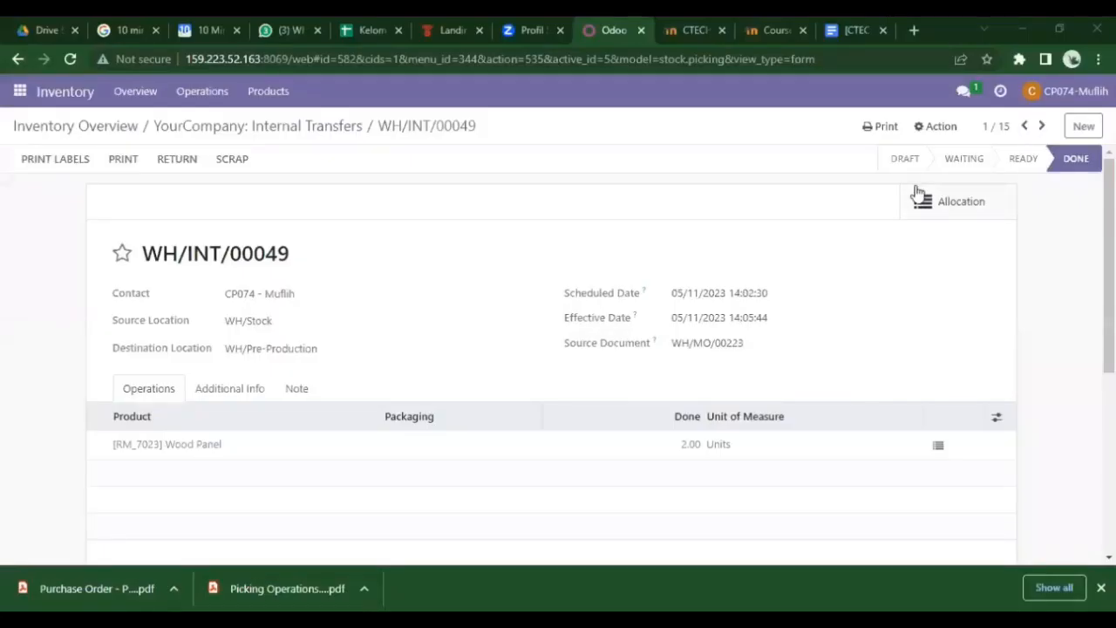
# - Create a new internal transfer and choose its contact person
pyautogui.click(19, 94)
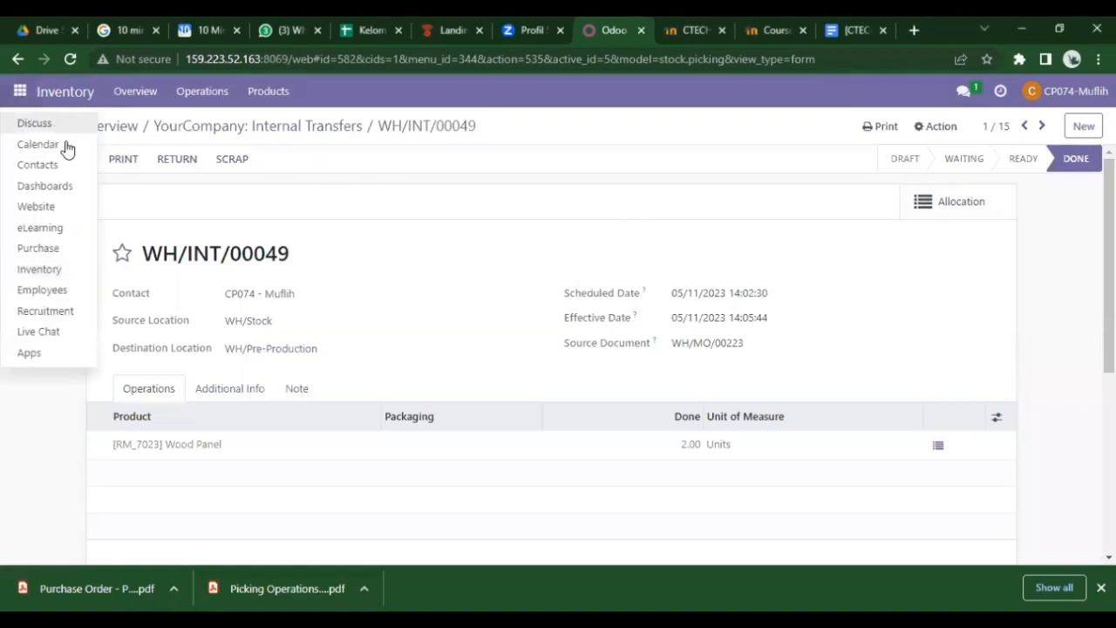
pyautogui.click(318, 132)
pyautogui.click(318, 131)
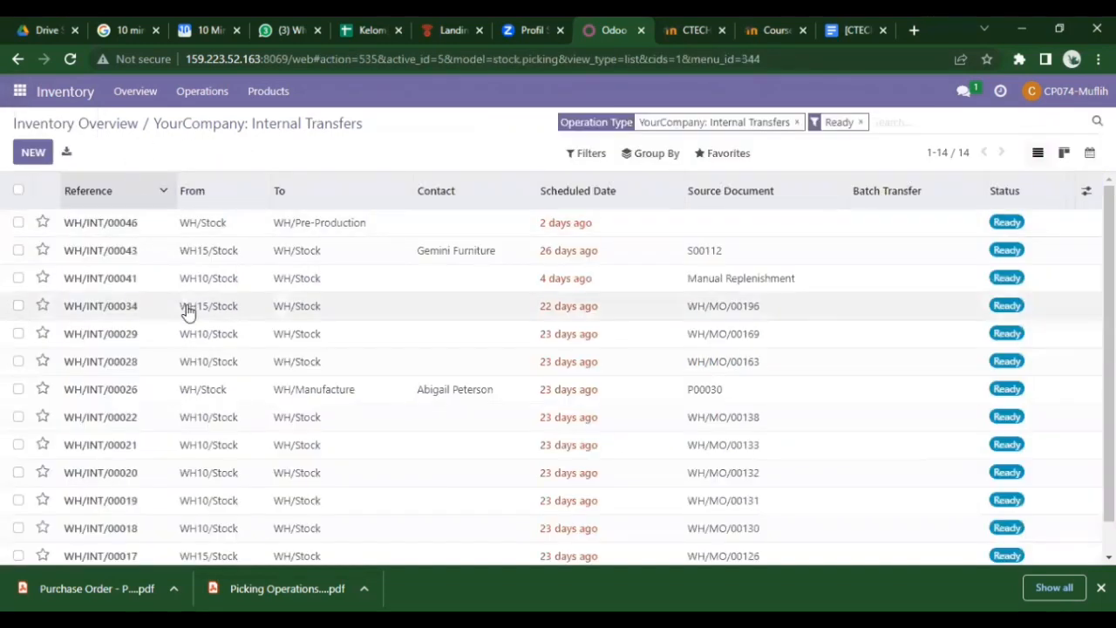
pyautogui.click(34, 152)
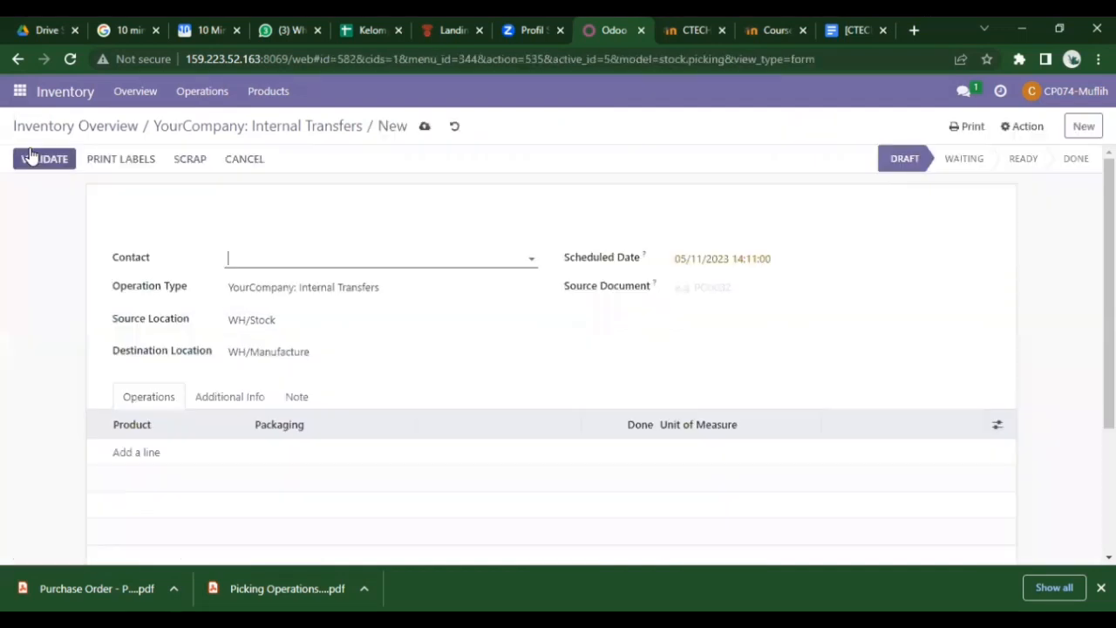
pyautogui.click(263, 260)
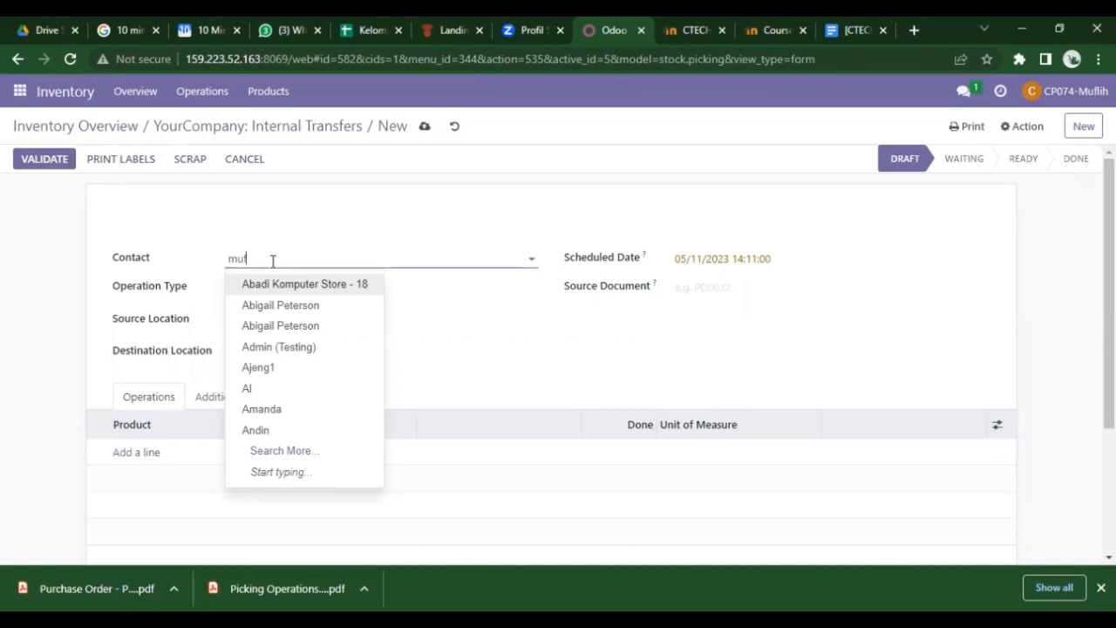
pyautogui.write('muf')
pyautogui.click(297, 285)
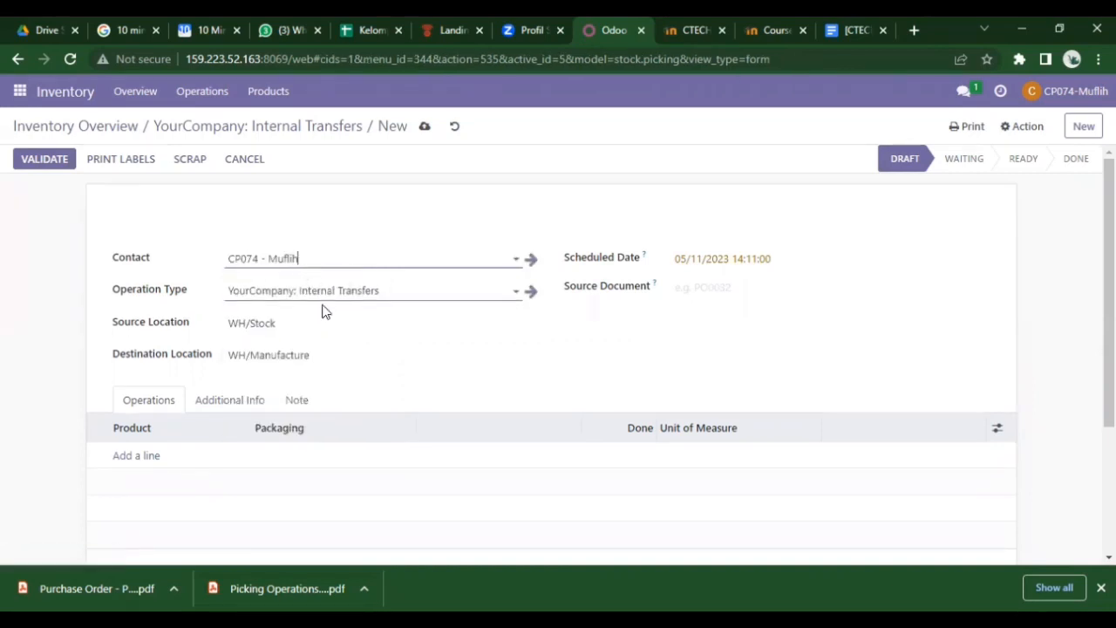
# - Set the transfer's destination location to WH/Pre-Production via Search More
pyautogui.click(318, 355)
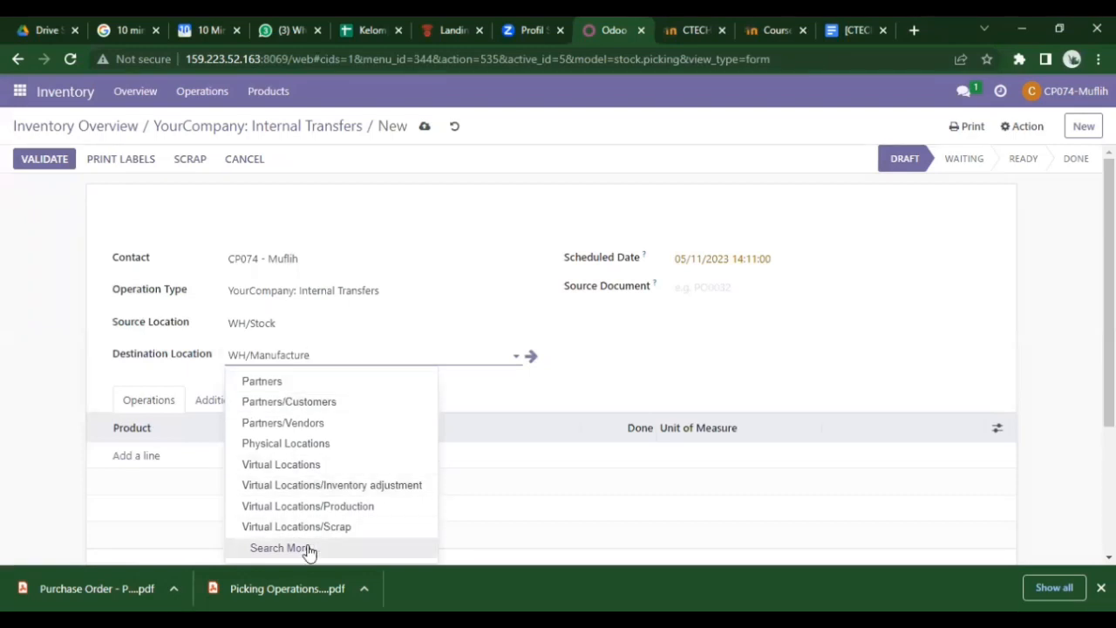
pyautogui.click(279, 548)
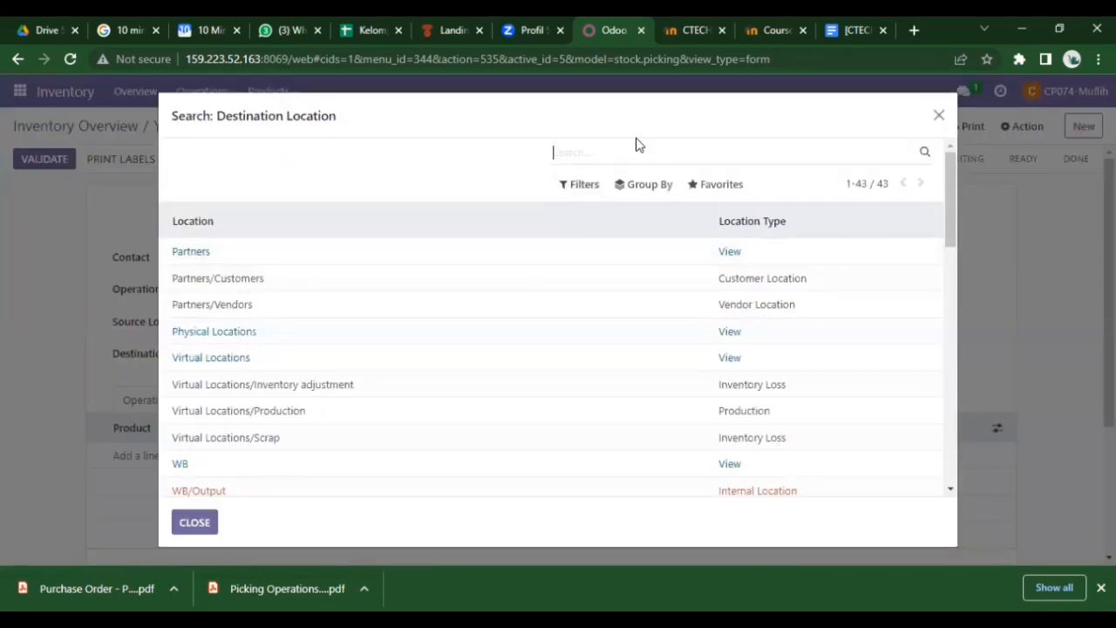
pyautogui.write('wh/p')
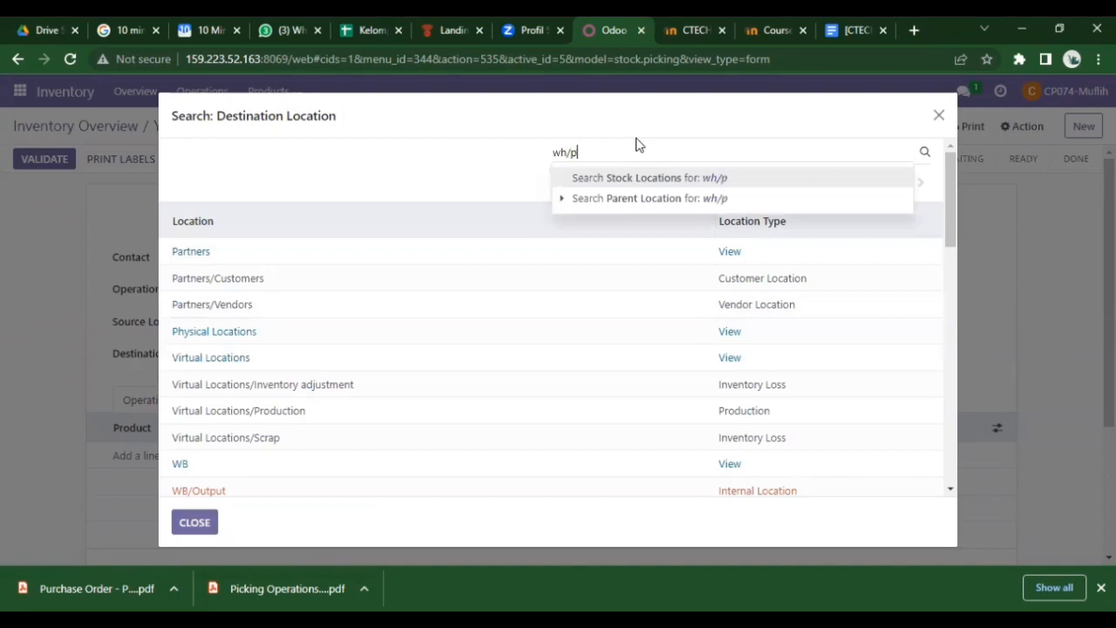
pyautogui.write('re')
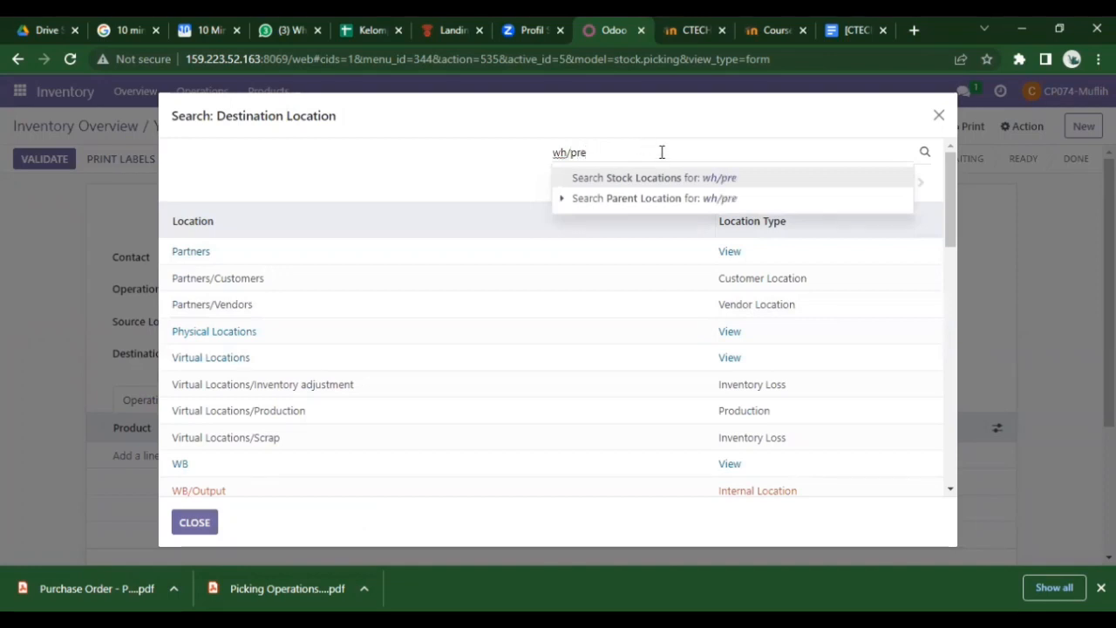
pyautogui.press('Return')
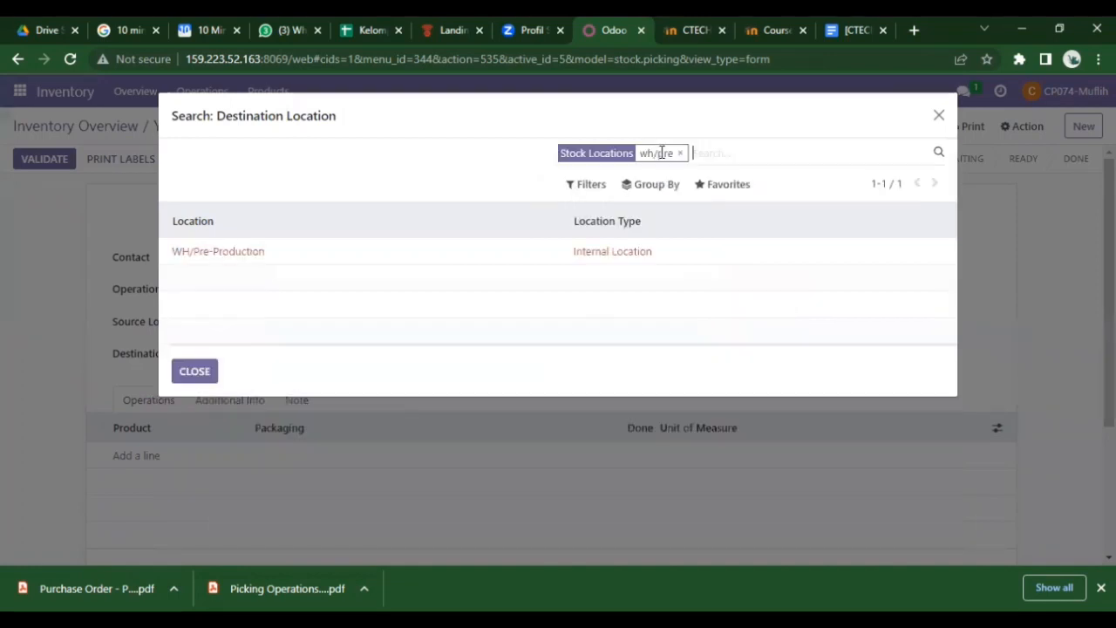
pyautogui.click(214, 254)
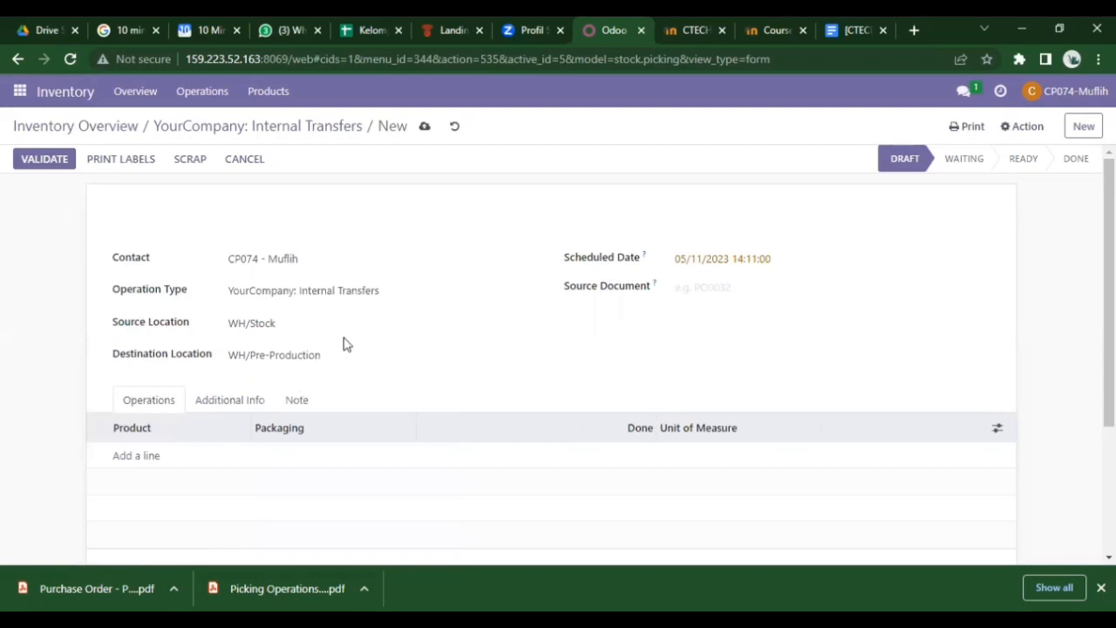
pyautogui.click(714, 286)
# - Enter WH/MO/00221 as the transfer's source document
pyautogui.write('w')
pyautogui.press('BackSpace')
pyautogui.press('BackSpace')
pyautogui.write('WH/MO/002')
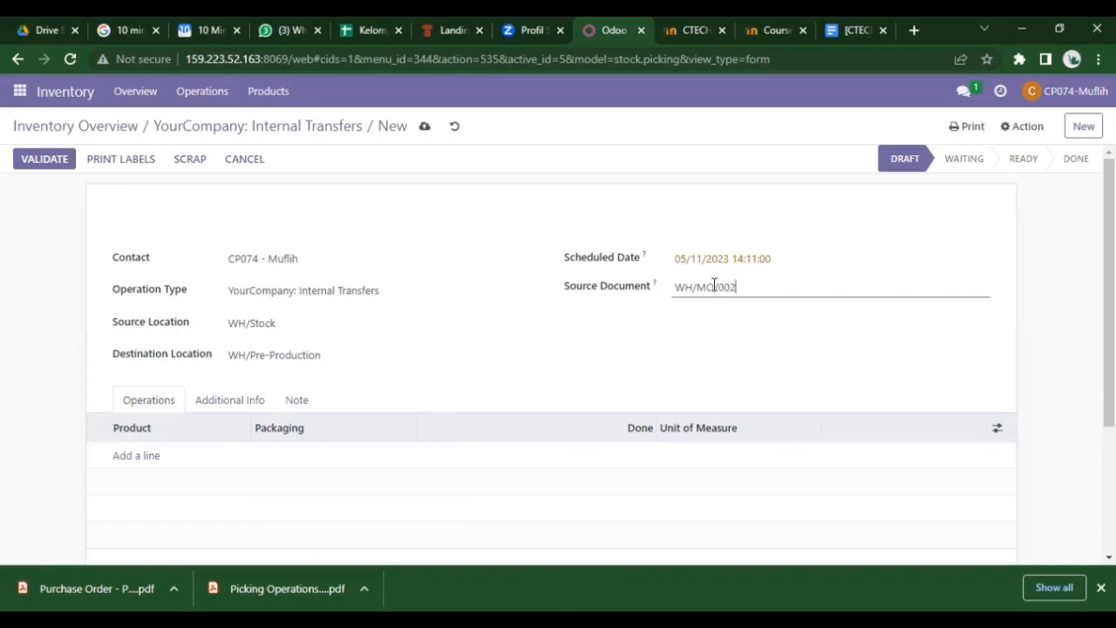
pyautogui.write('21')
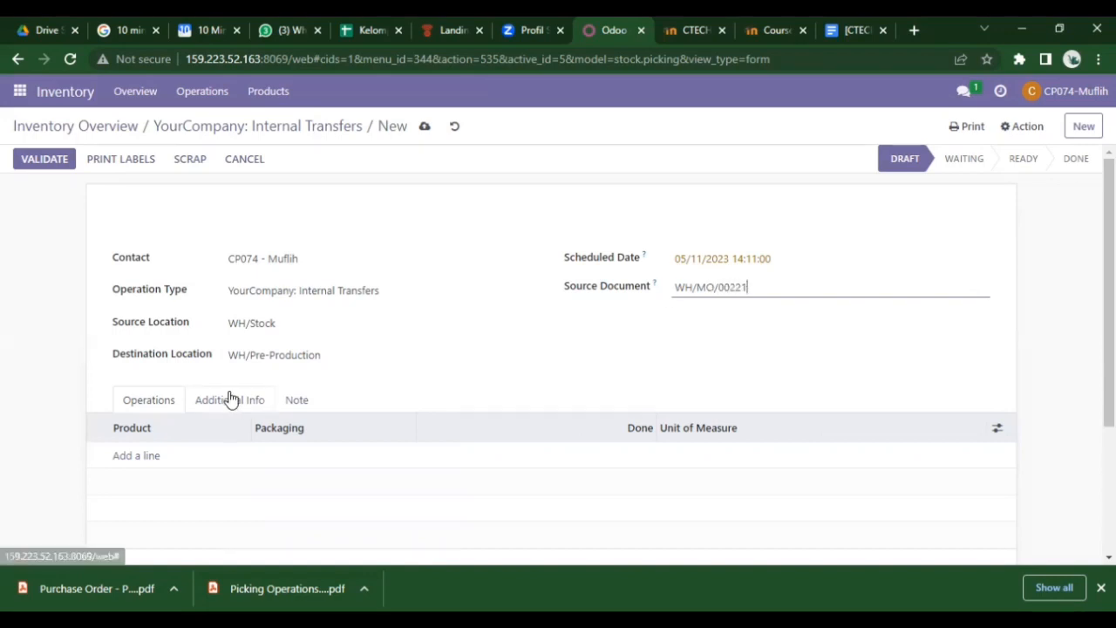
# - Add Table Top 06 and Table Leg 06 lines with 1 unit each
pyautogui.click(138, 457)
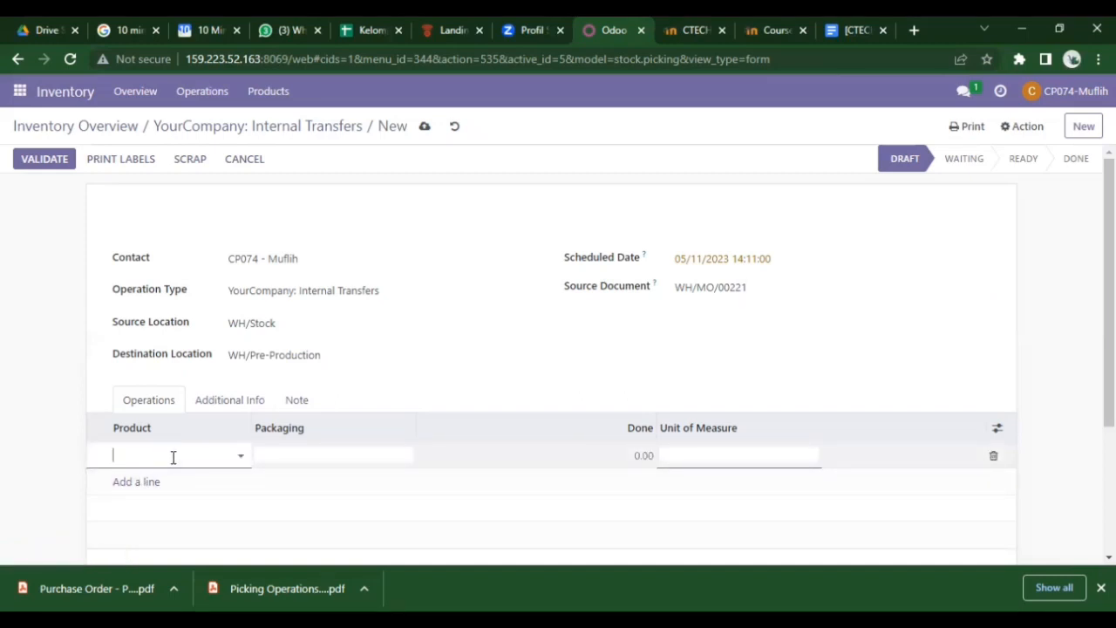
pyautogui.write('table')
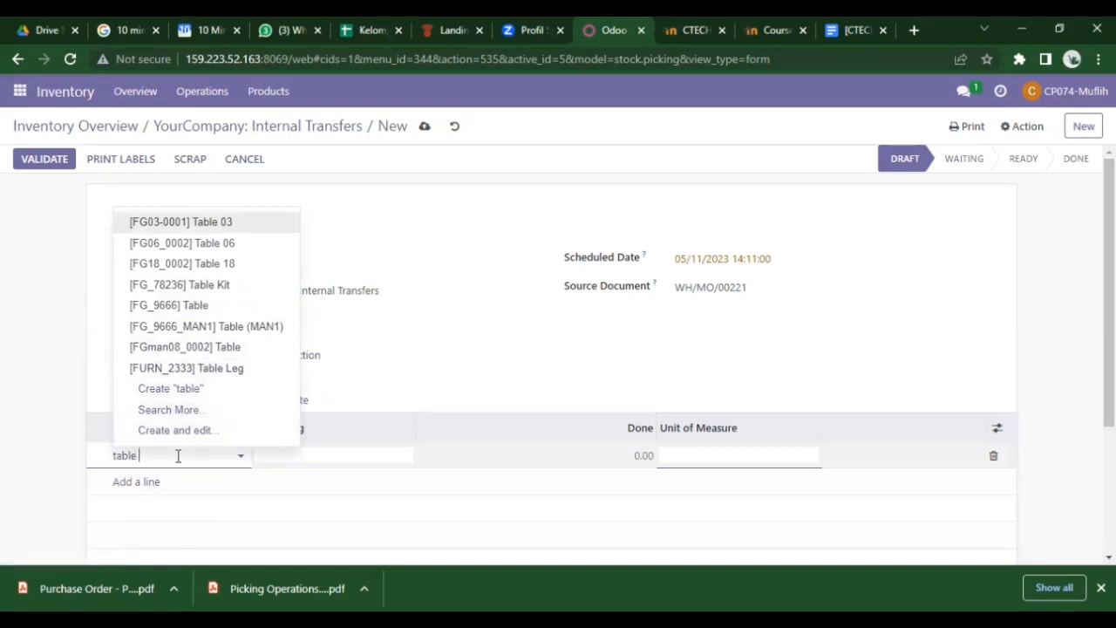
pyautogui.write('to')
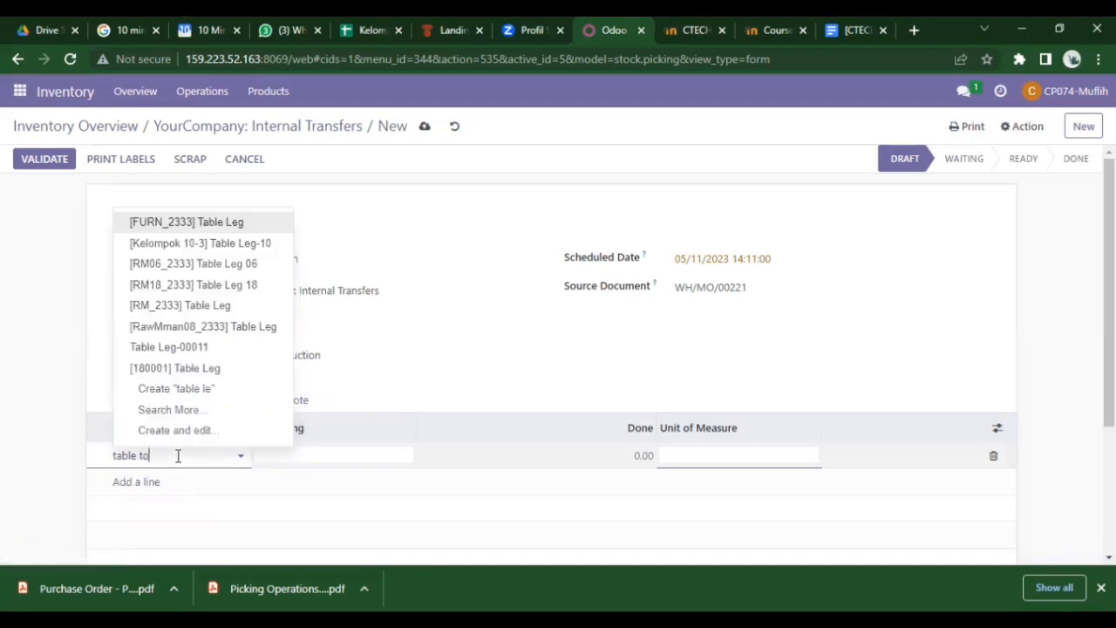
pyautogui.write('p')
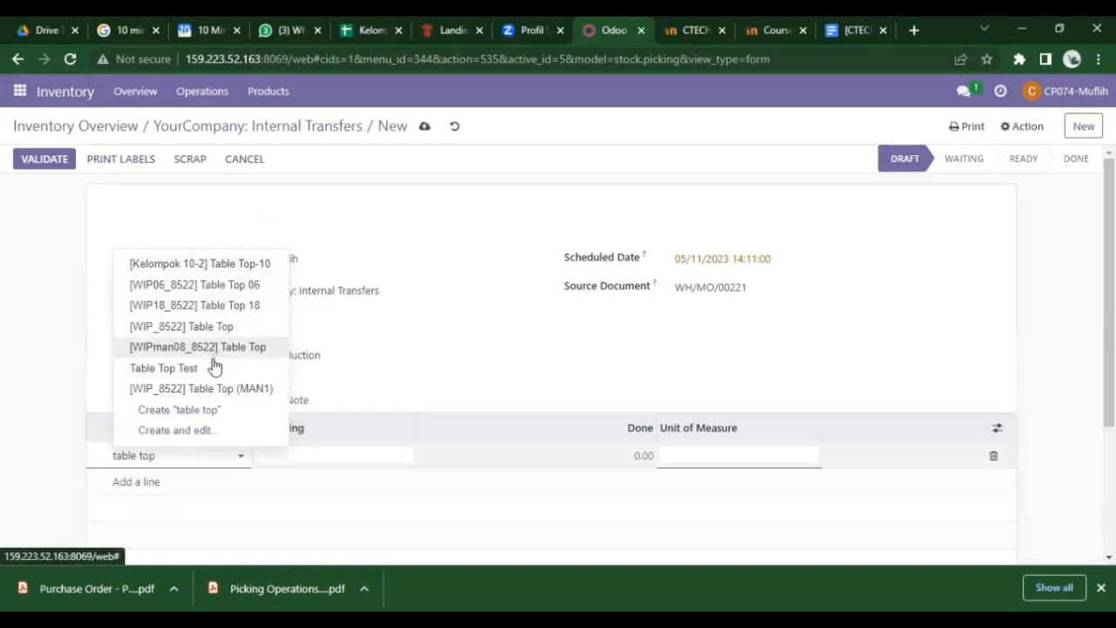
pyautogui.click(214, 285)
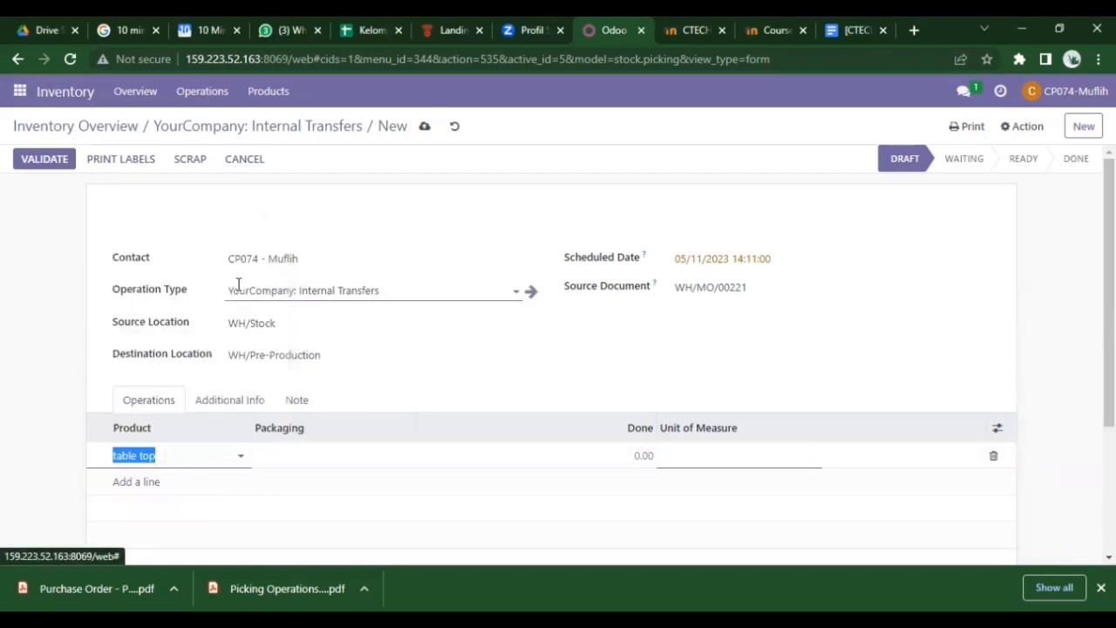
pyautogui.click(643, 455)
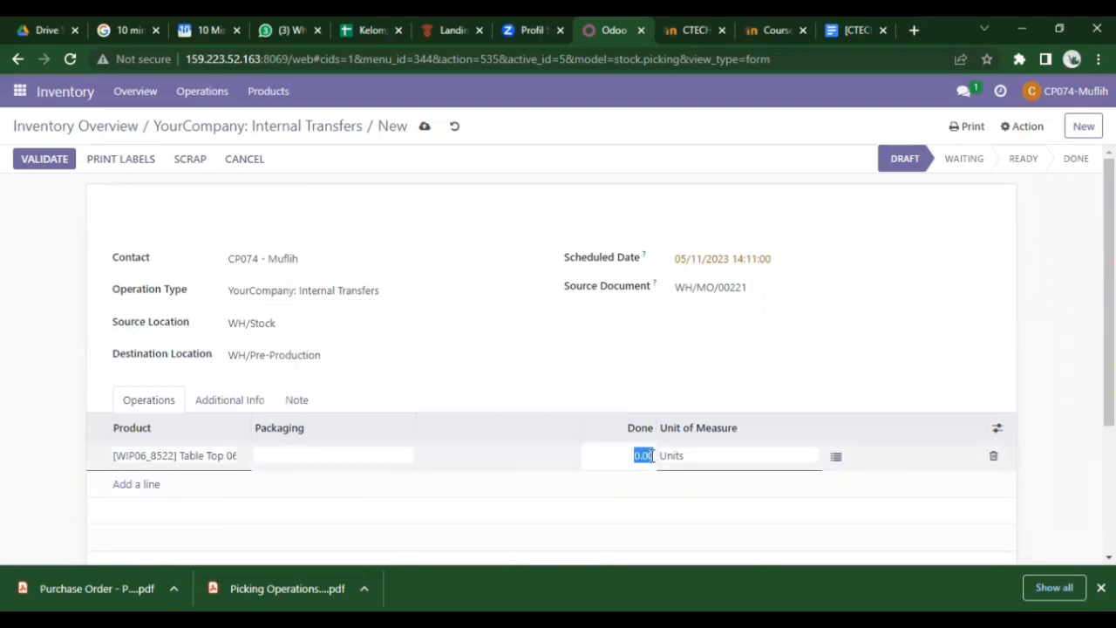
pyautogui.press('BackSpace')
pyautogui.write('1')
pyautogui.press('Return')
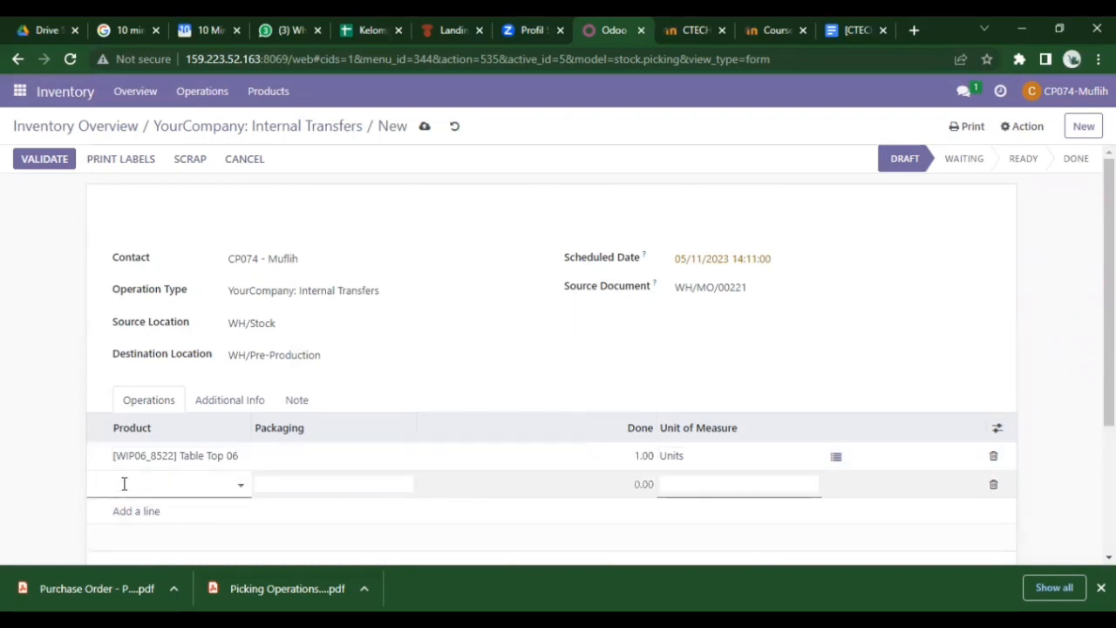
pyautogui.write('table leg')
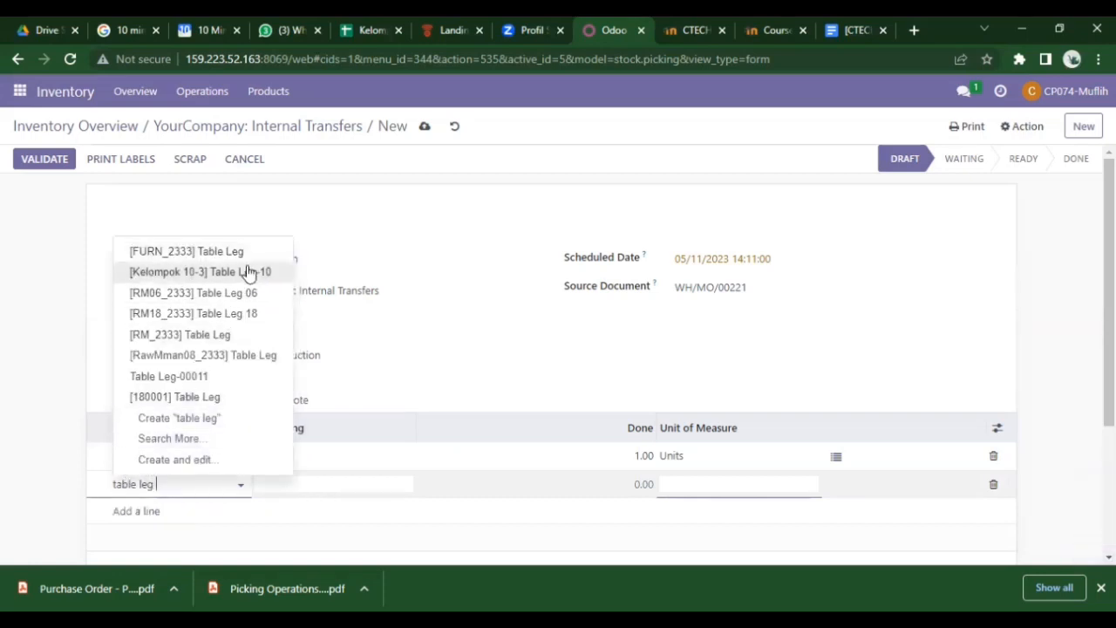
pyautogui.click(245, 292)
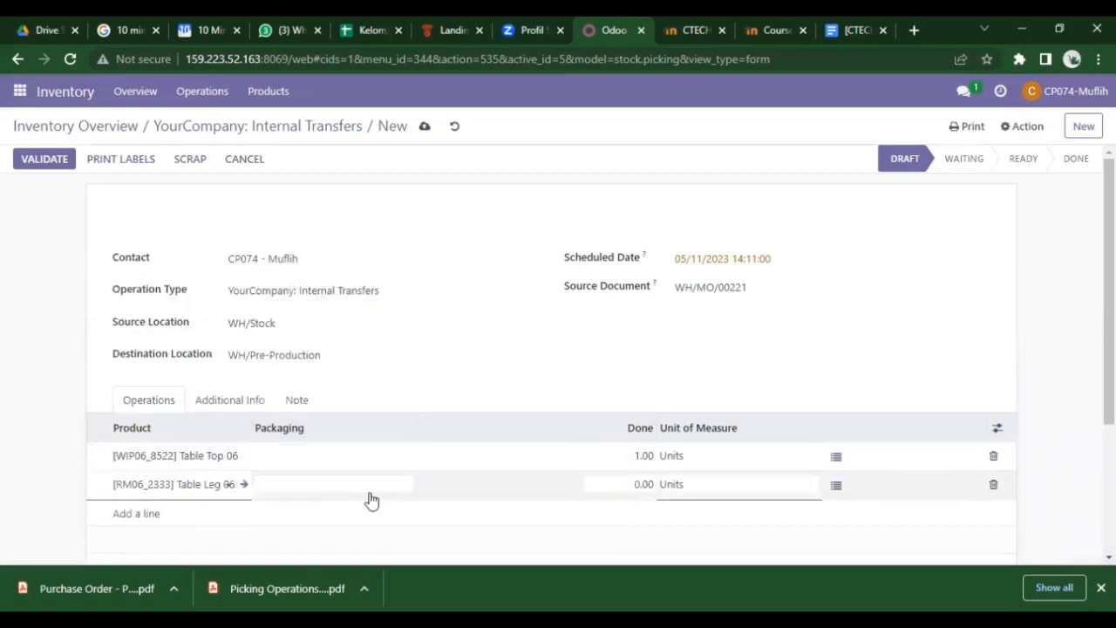
pyautogui.scroll(-2, 373, 498)
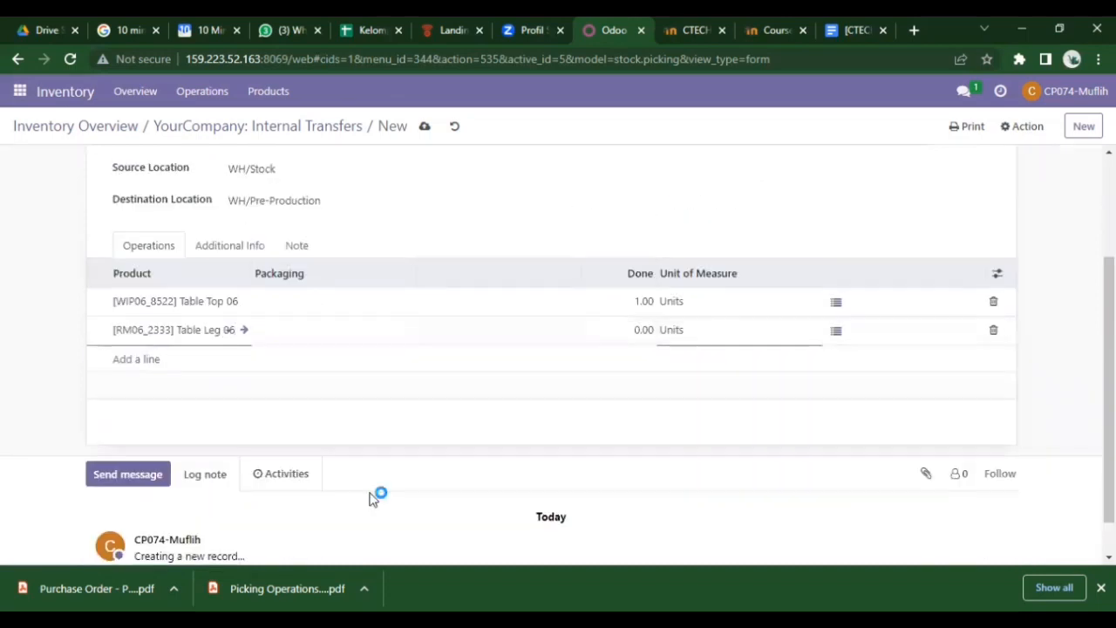
pyautogui.click(636, 327)
pyautogui.write('1')
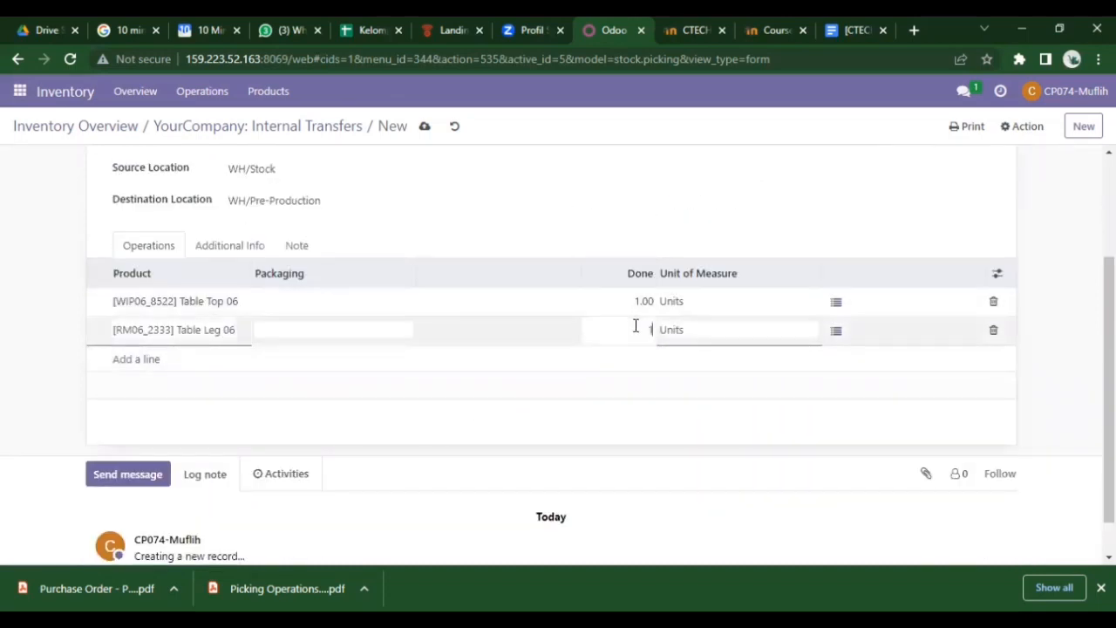
pyautogui.press('Return')
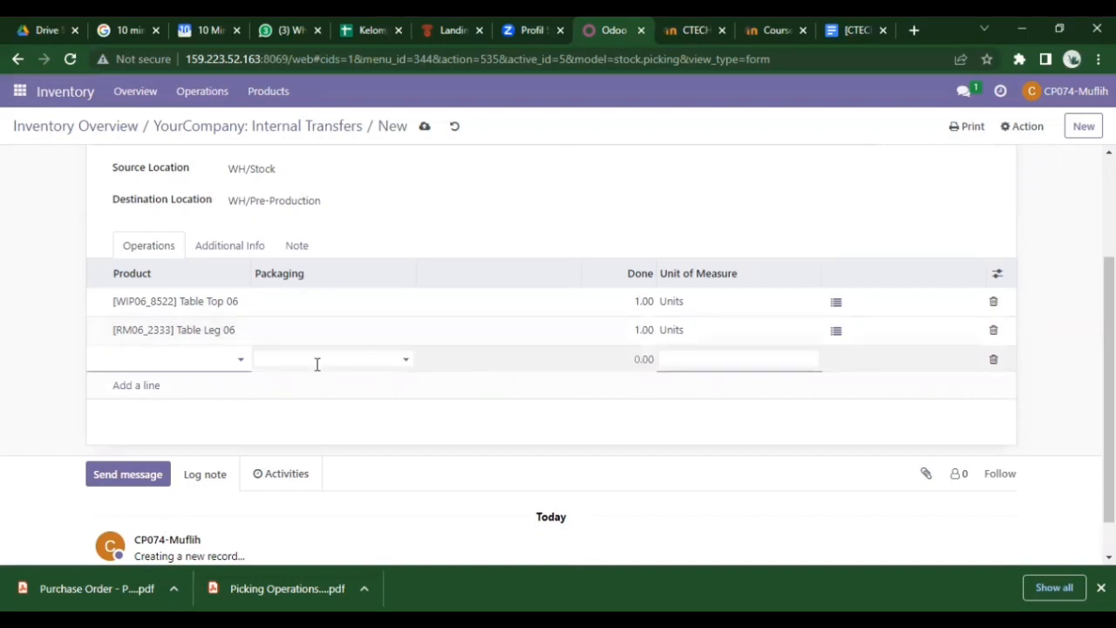
# - Add Screw 06 and Bolt 06 lines at 4 each and delete the empty row
pyautogui.write('screw')
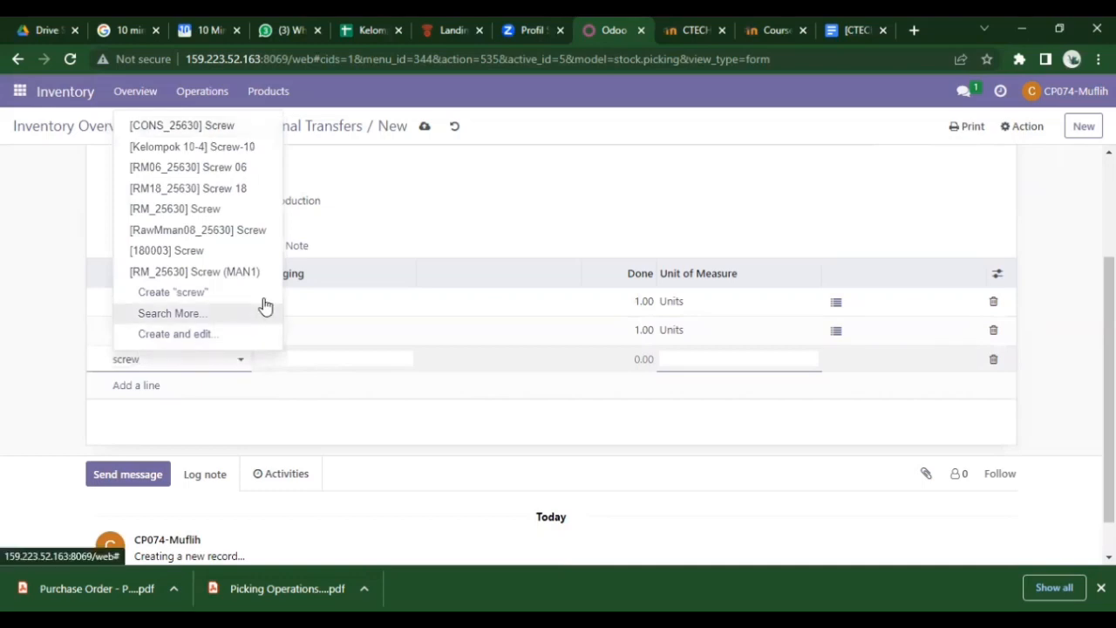
pyautogui.click(215, 166)
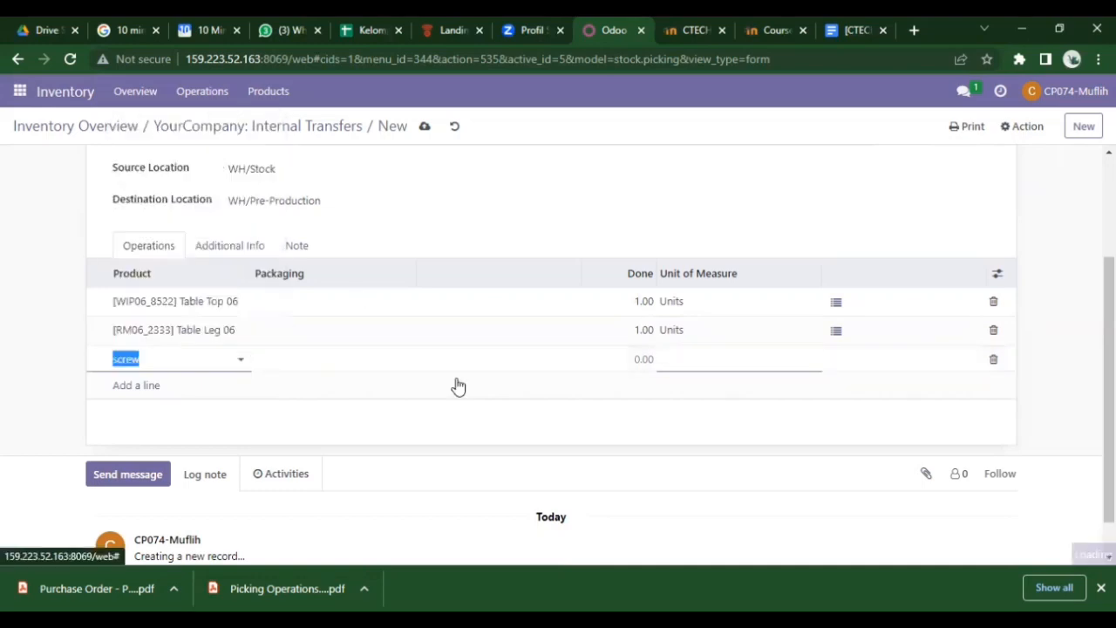
pyautogui.click(646, 360)
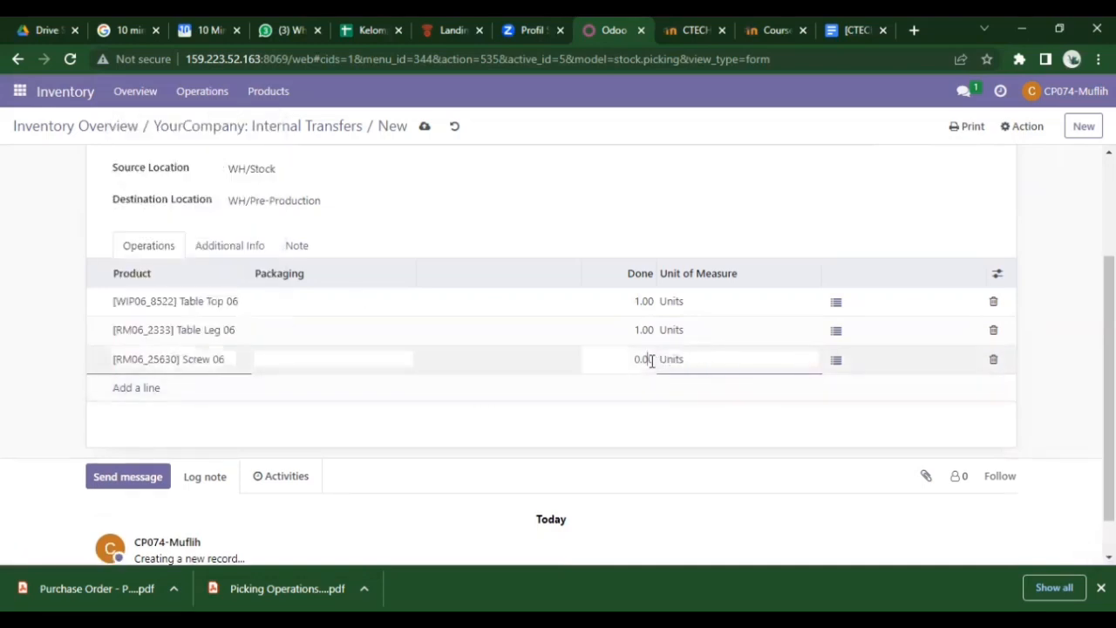
pyautogui.press('BackSpace')
pyautogui.write('4')
pyautogui.click(144, 388)
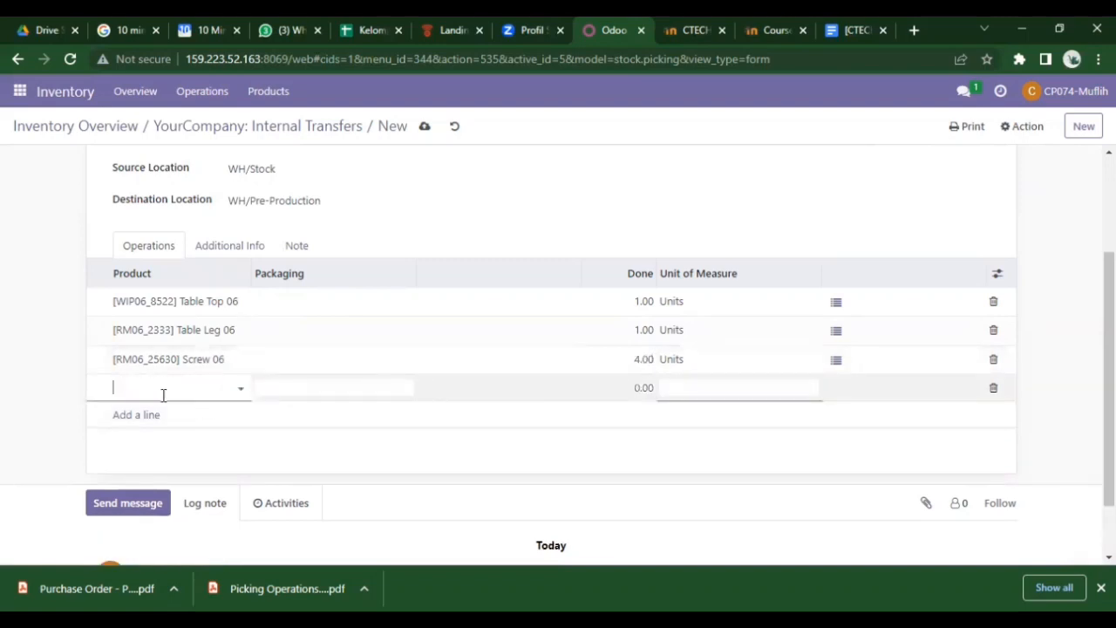
pyautogui.write('b')
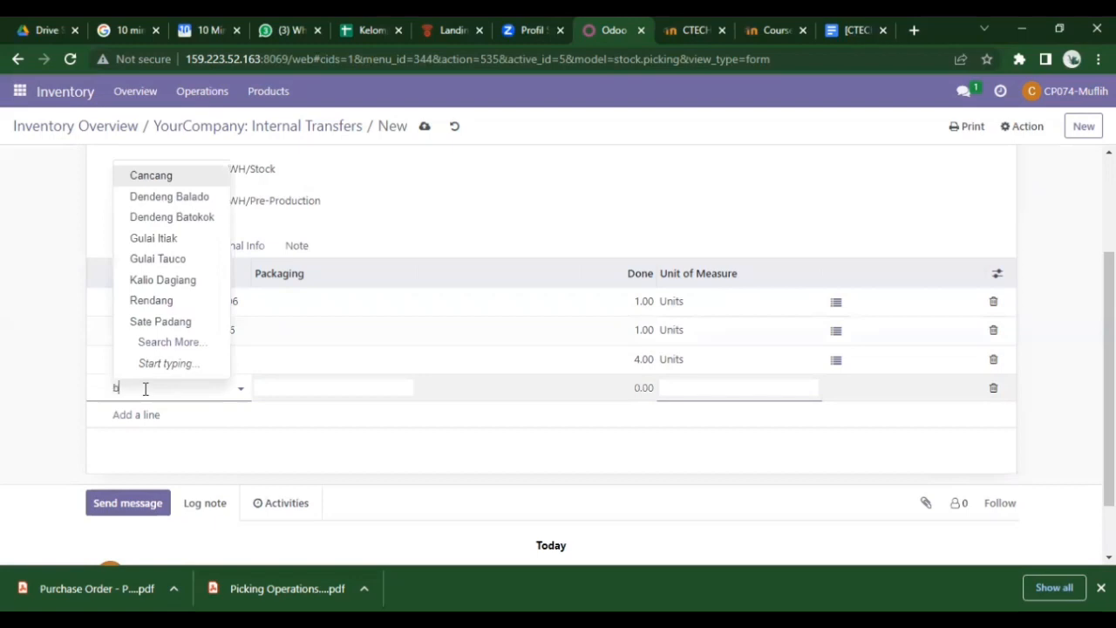
pyautogui.write('olt')
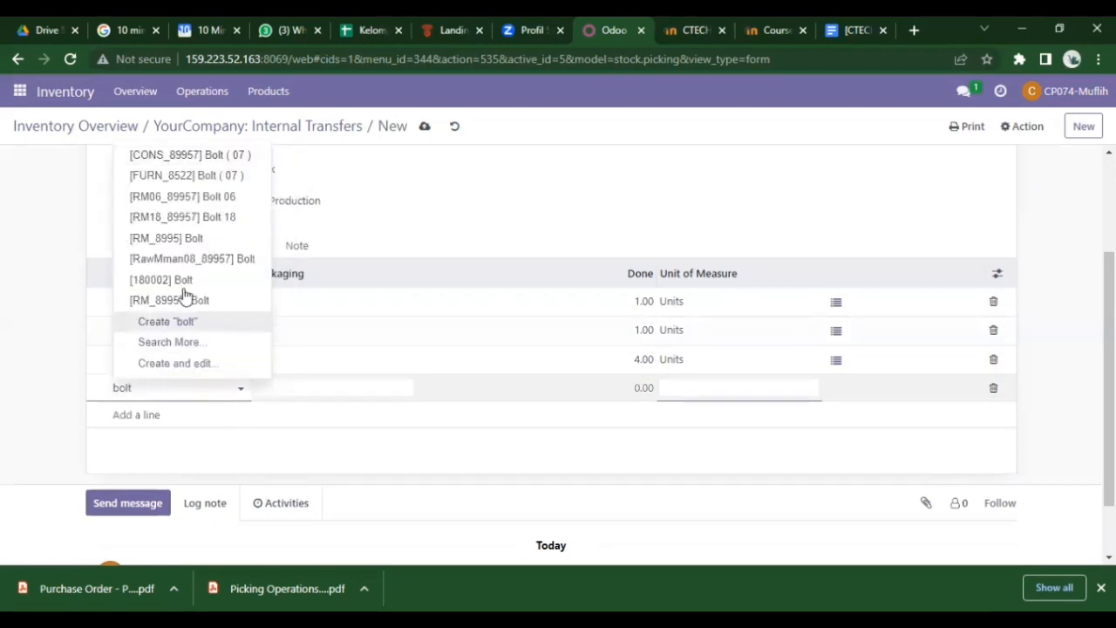
pyautogui.click(232, 198)
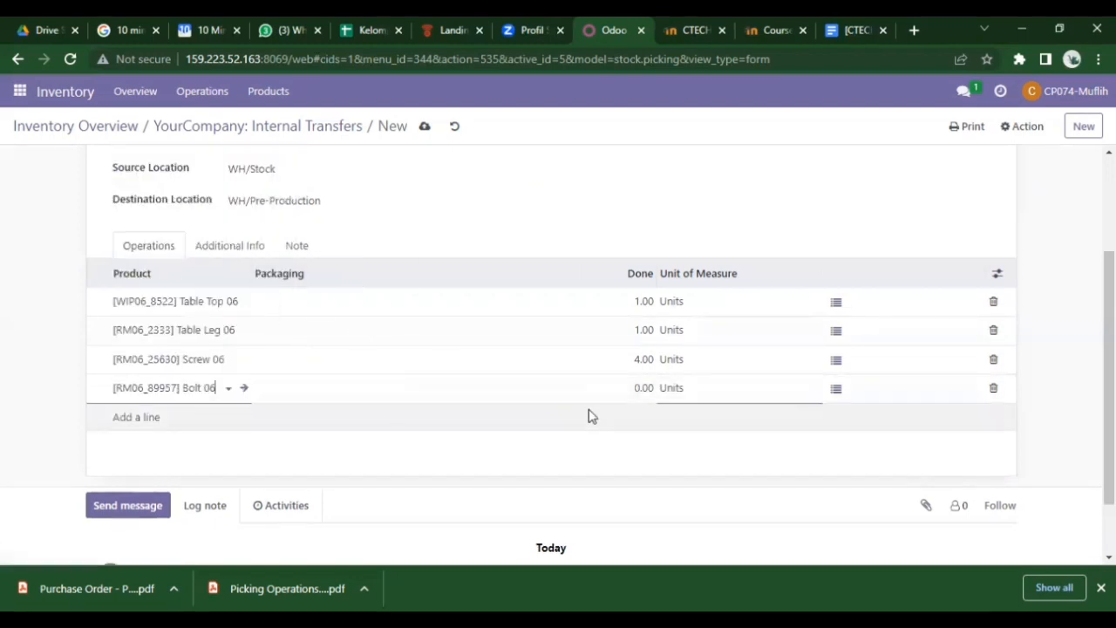
pyautogui.click(652, 389)
pyautogui.press('BackSpace')
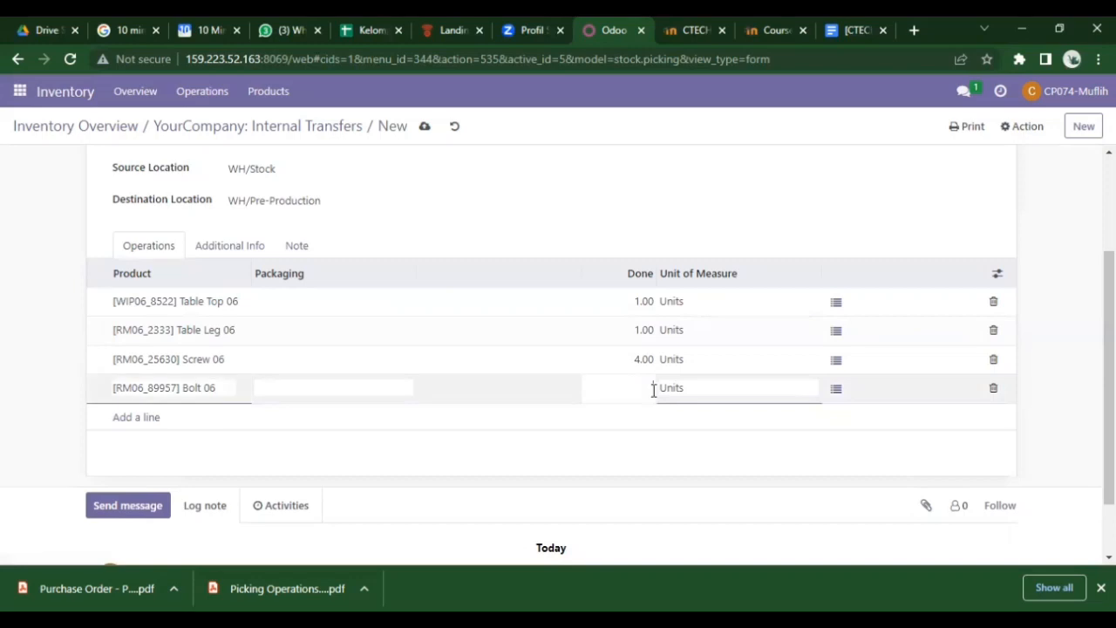
pyautogui.write('4')
pyautogui.press('Return')
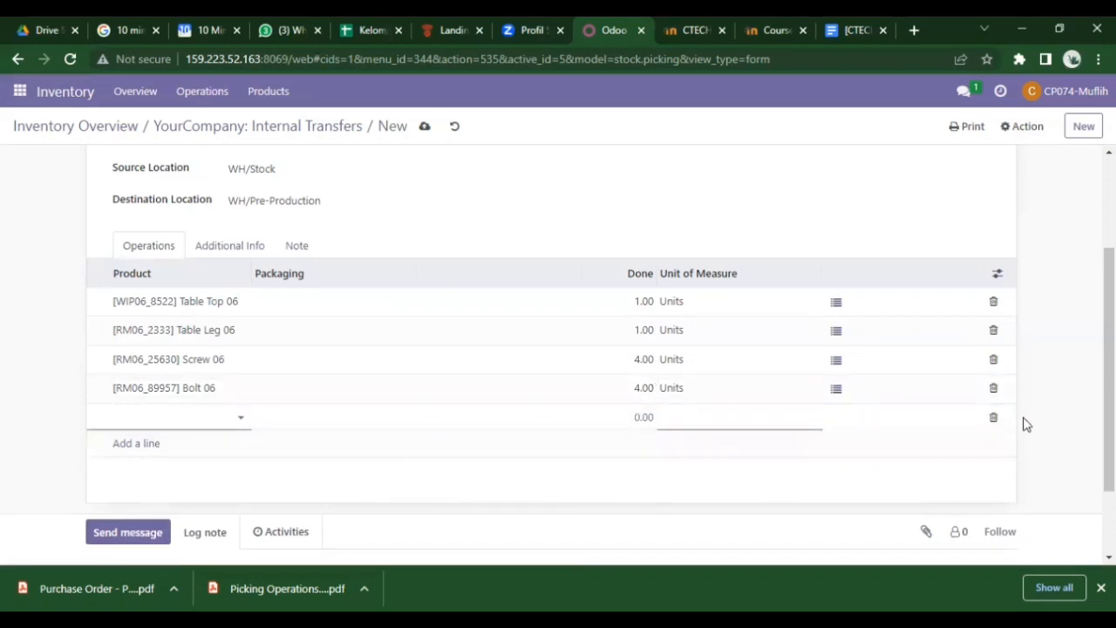
pyautogui.click(993, 421)
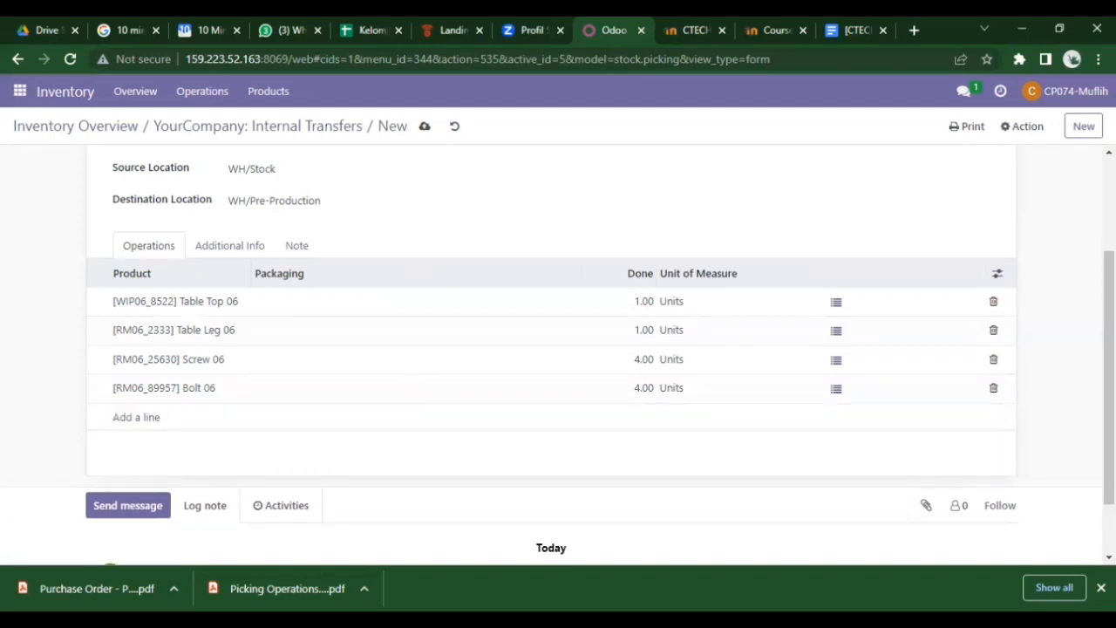
pyautogui.scroll(2, 1072, 424)
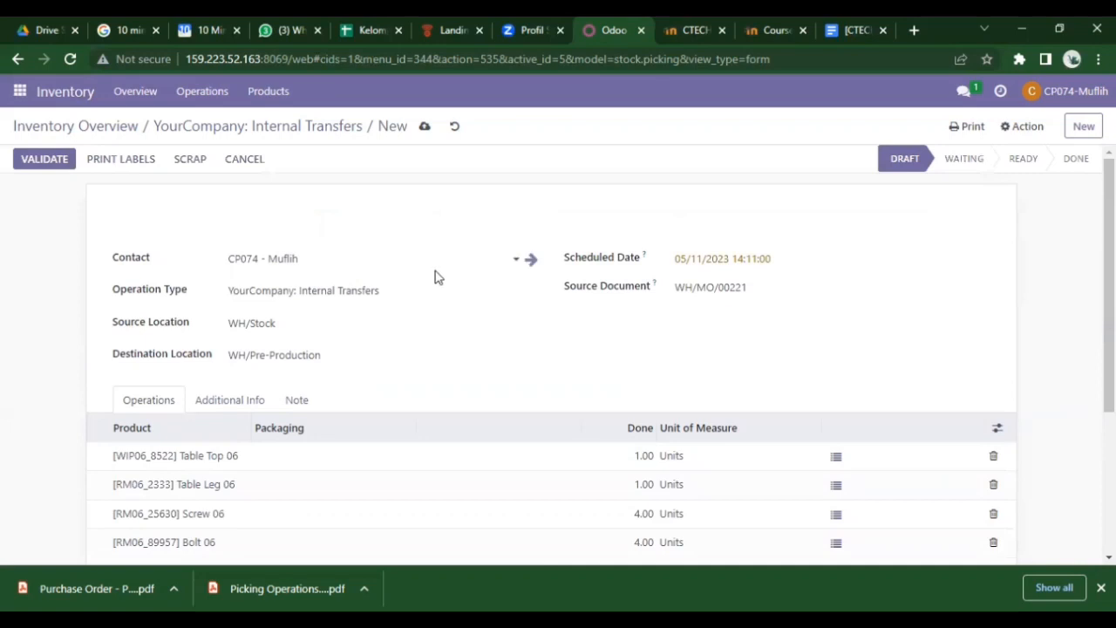
# - Validate internal transfer WH/INT/00050 and open the chat with the production colleague
pyautogui.click(58, 164)
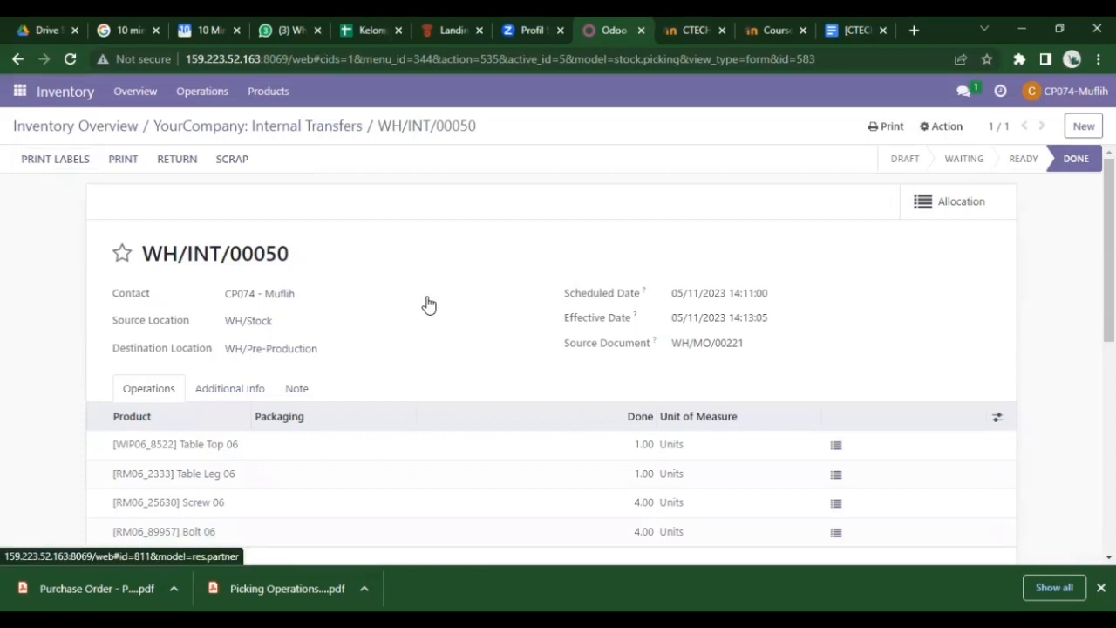
pyautogui.click(964, 94)
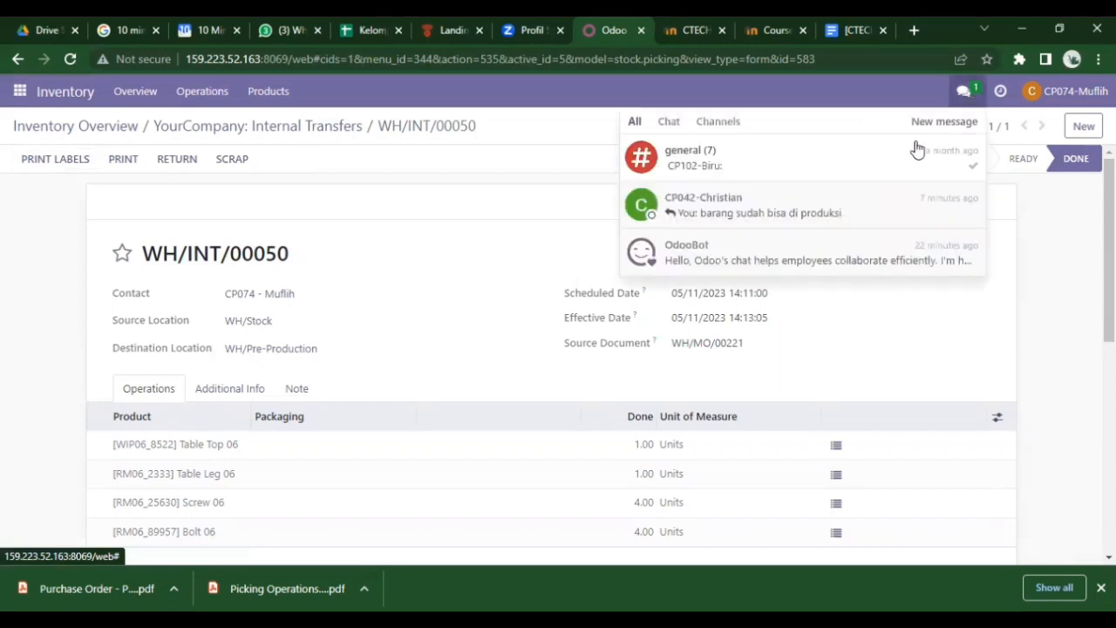
pyautogui.click(825, 217)
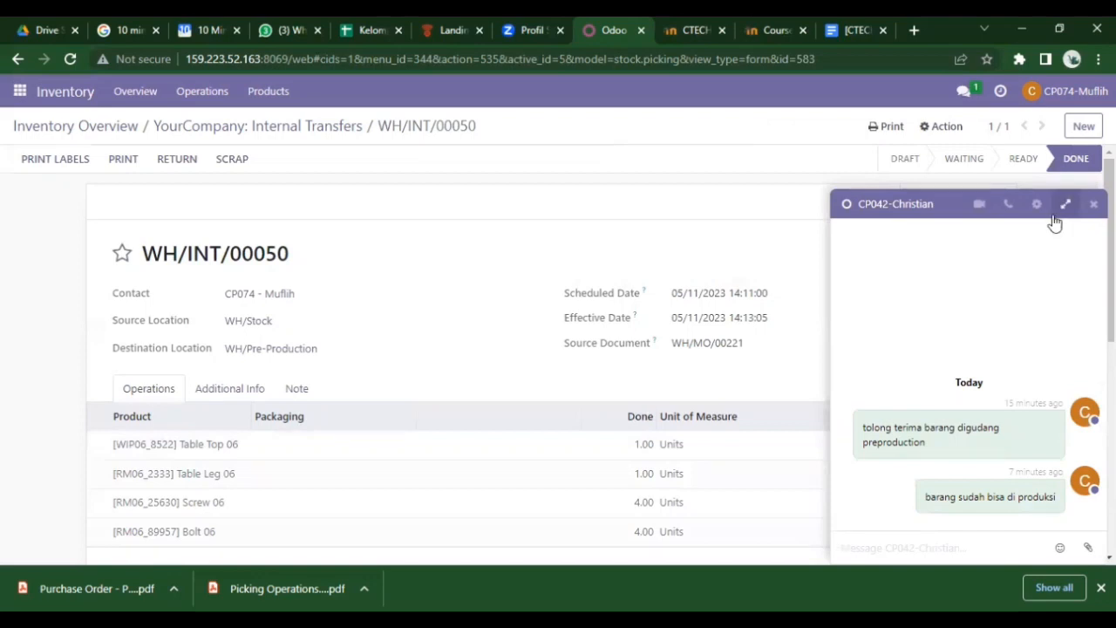
# - Send the message 'tolong terima barang digudang preproduction', pasting the phrase from an earlier message
pyautogui.write('tolong teri')
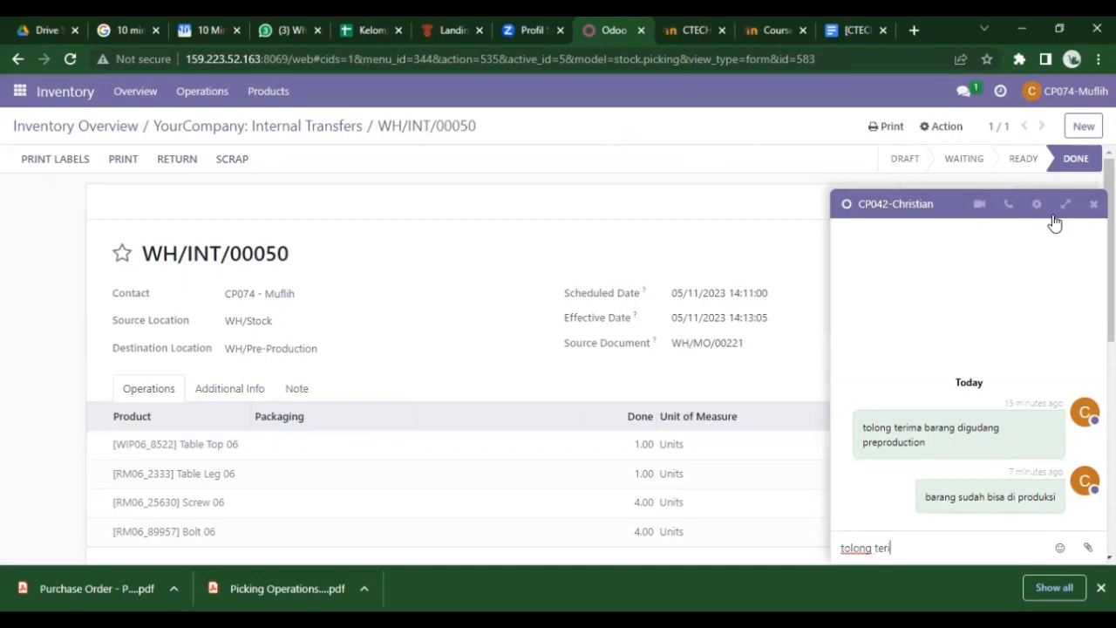
pyautogui.write('ma')
pyautogui.moveTo(926, 428); pyautogui.dragTo(927, 443)
pyautogui.hotkey('ctrl', 'c')
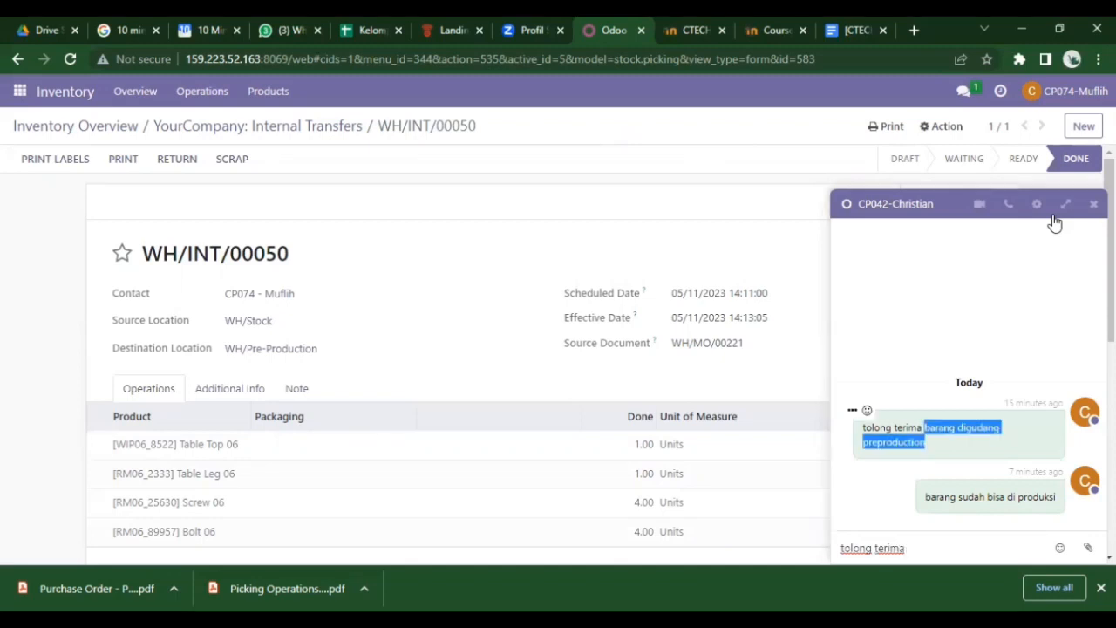
pyautogui.click(973, 545)
pyautogui.hotkey('ctrl', 'v')
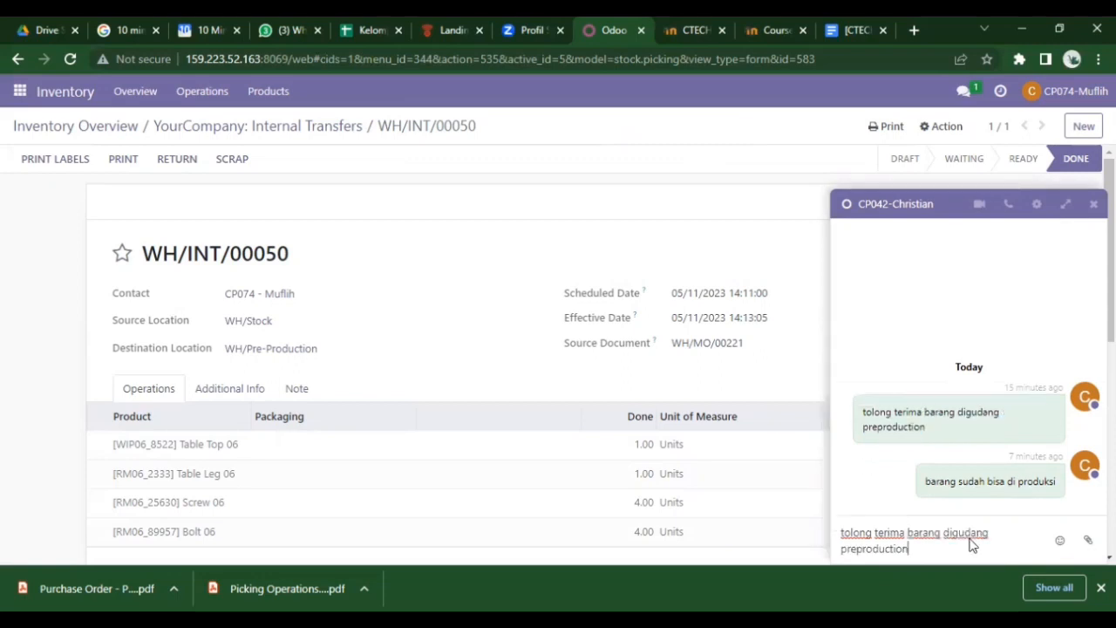
pyautogui.press('Return')
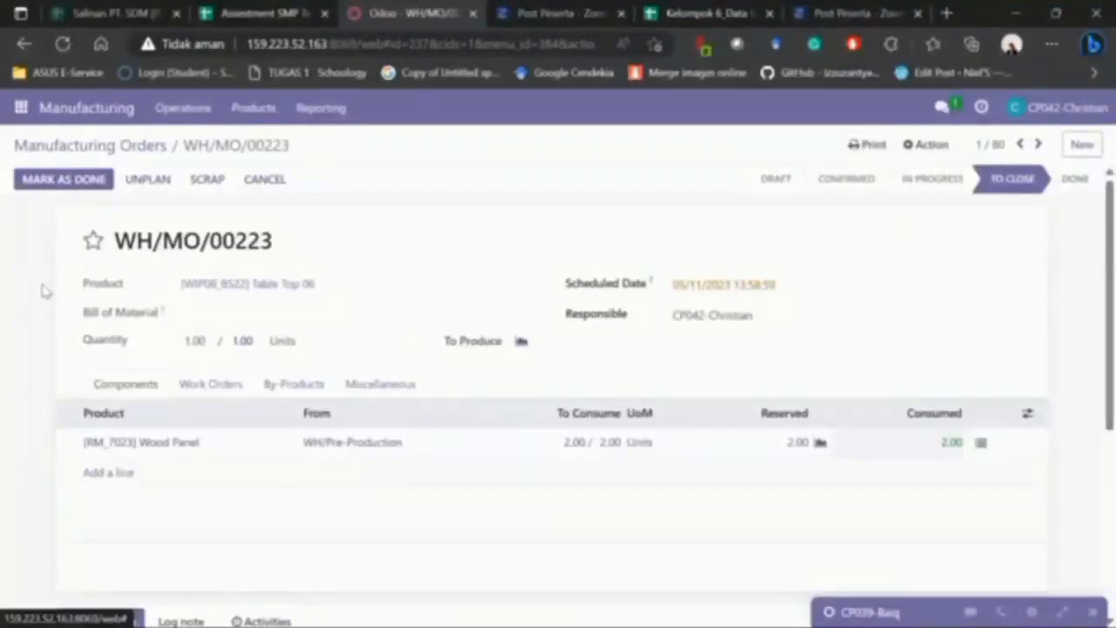
# - Reload, then reopen WH/MO/00221 from the Manufacturing Orders list sorted by Reference descending
pyautogui.press('F5')
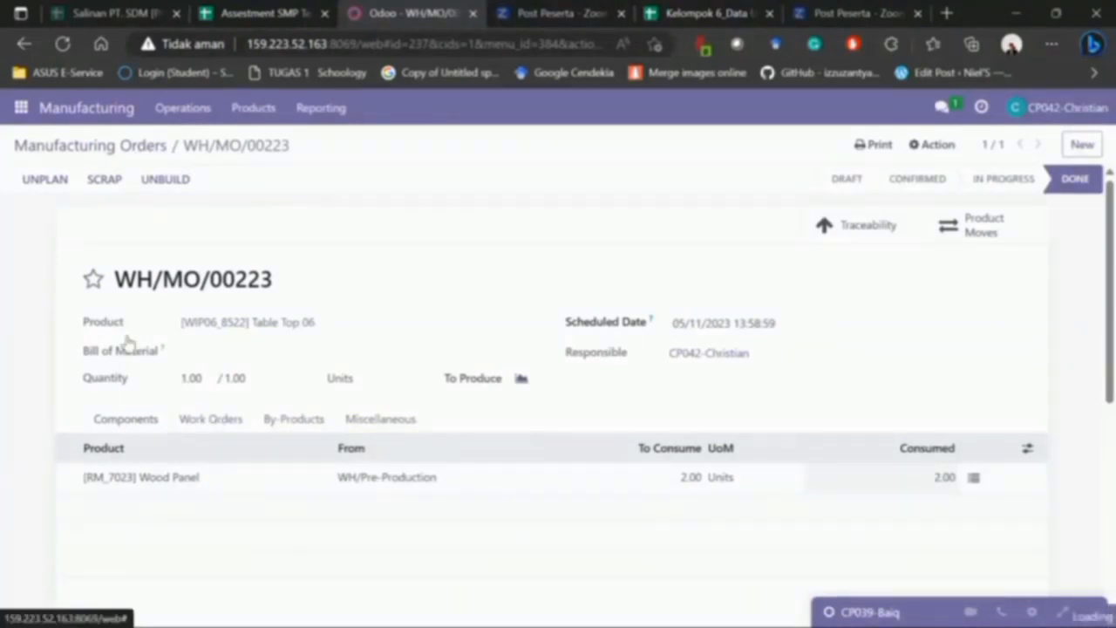
pyautogui.click(105, 145)
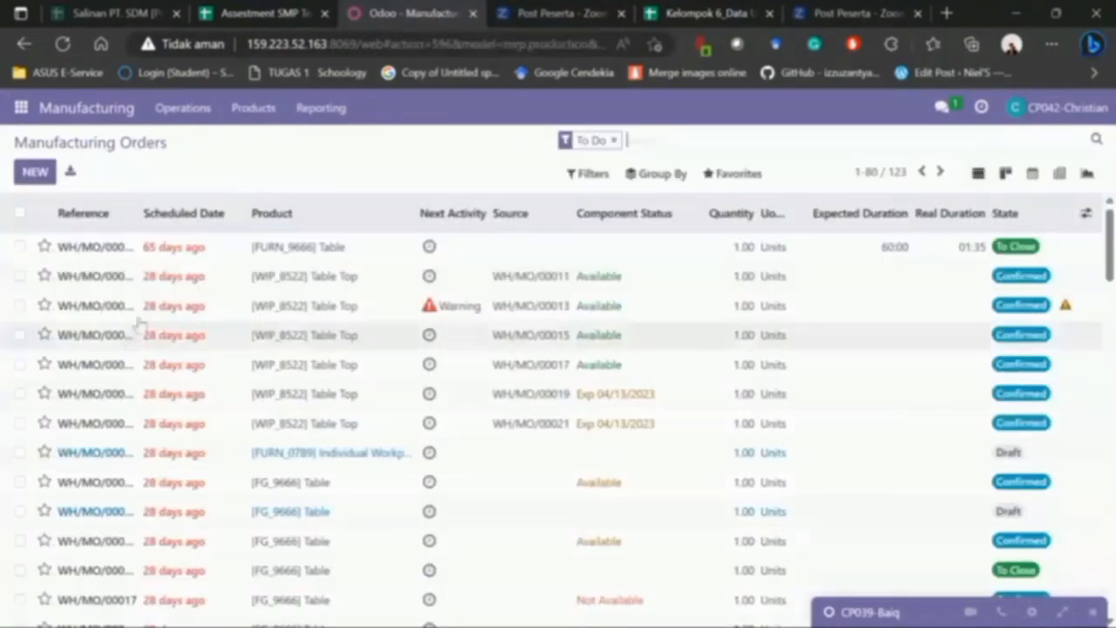
pyautogui.click(128, 216)
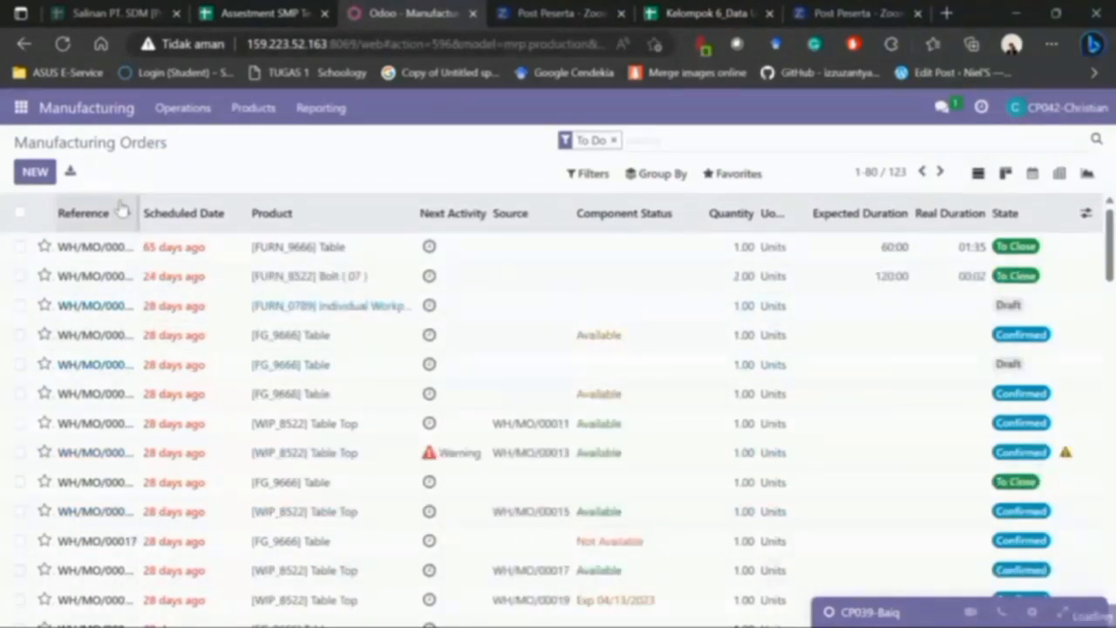
pyautogui.click(122, 209)
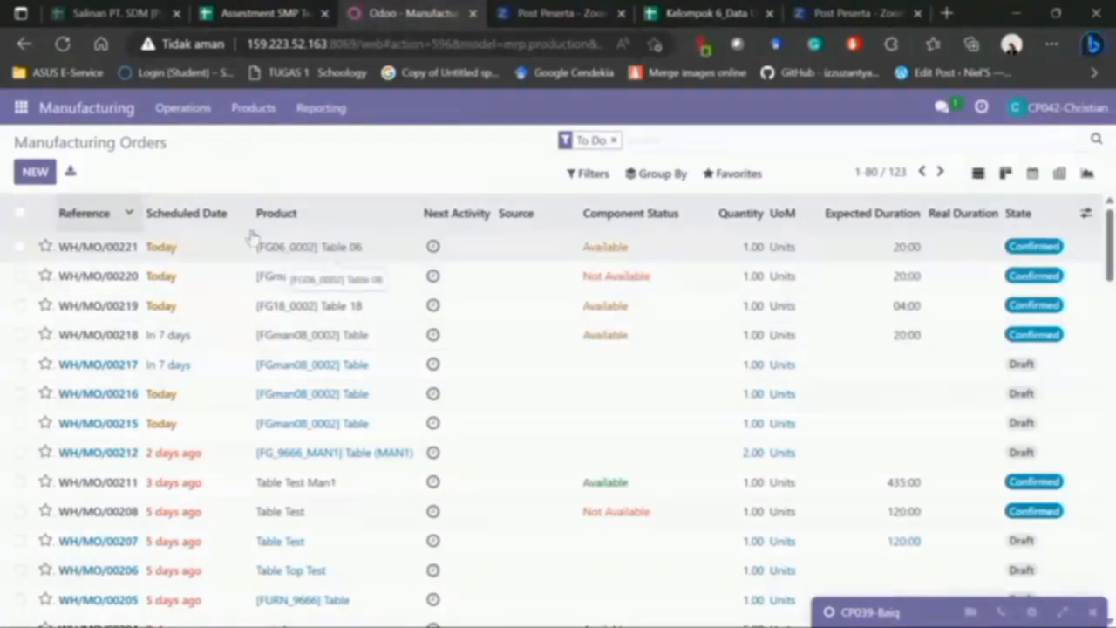
pyautogui.moveTo(107, 247); pyautogui.dragTo(138, 246)
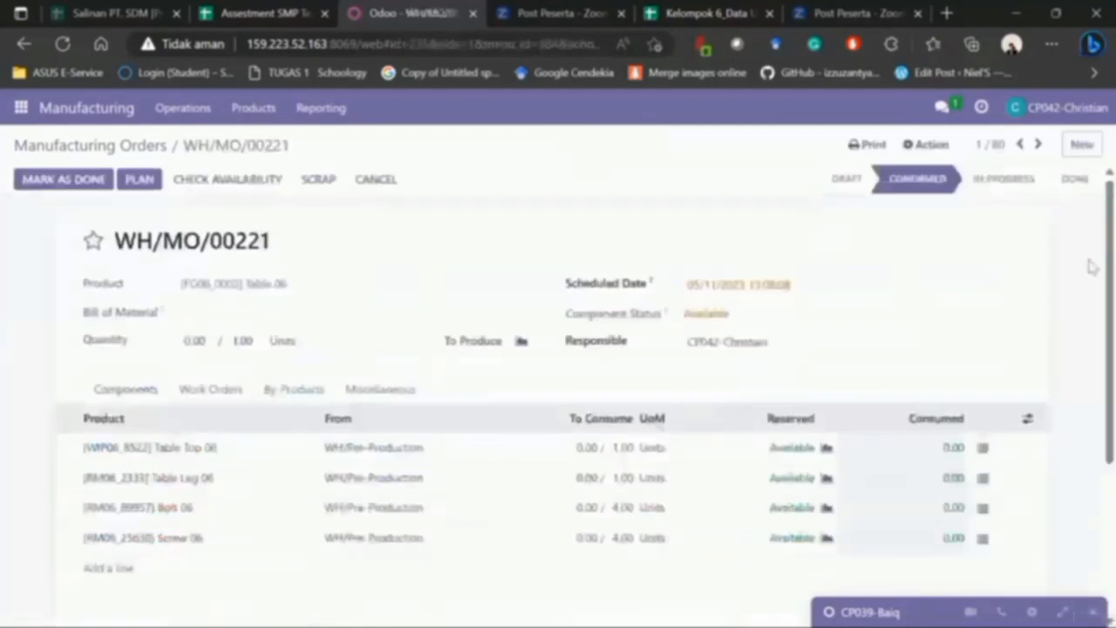
pyautogui.scroll(-2, 1093, 316)
pyautogui.scroll(2, 1091, 292)
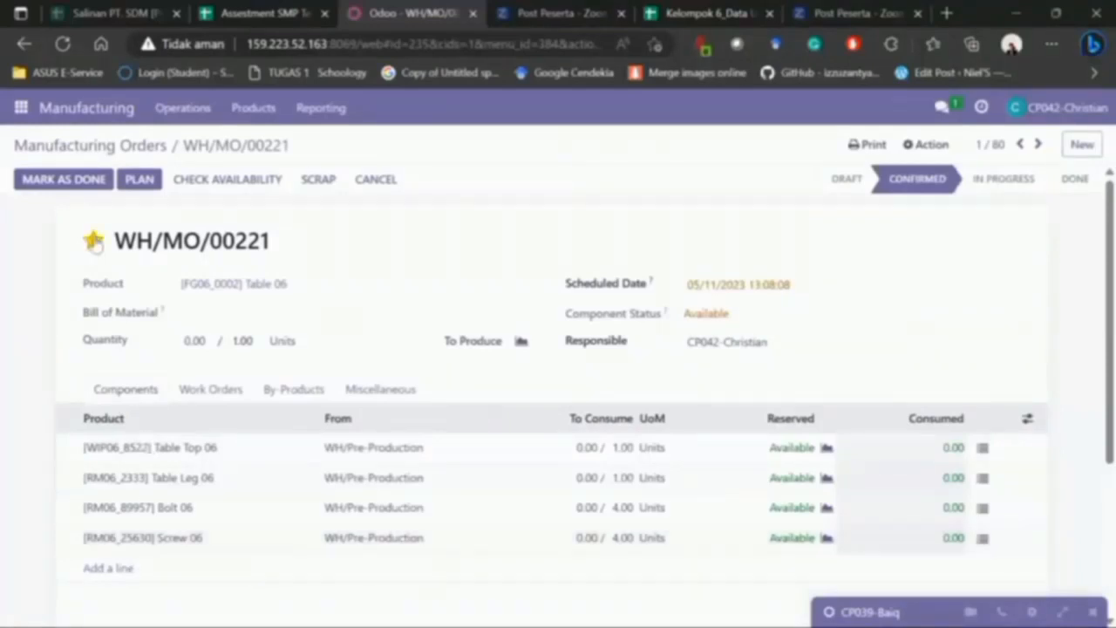
pyautogui.click(22, 108)
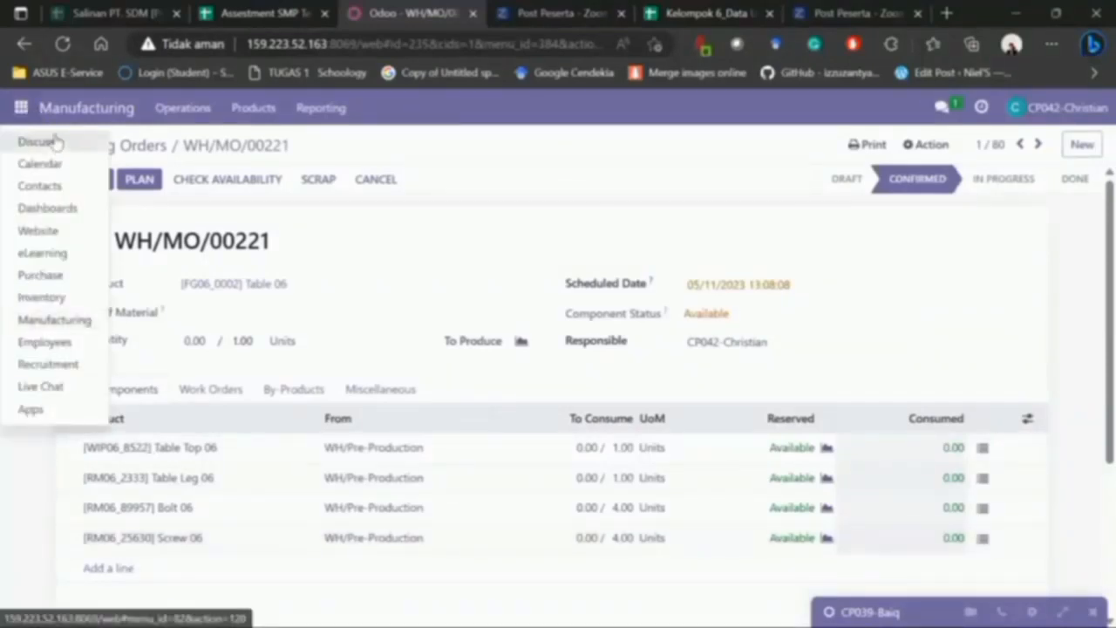
pyautogui.click(46, 142)
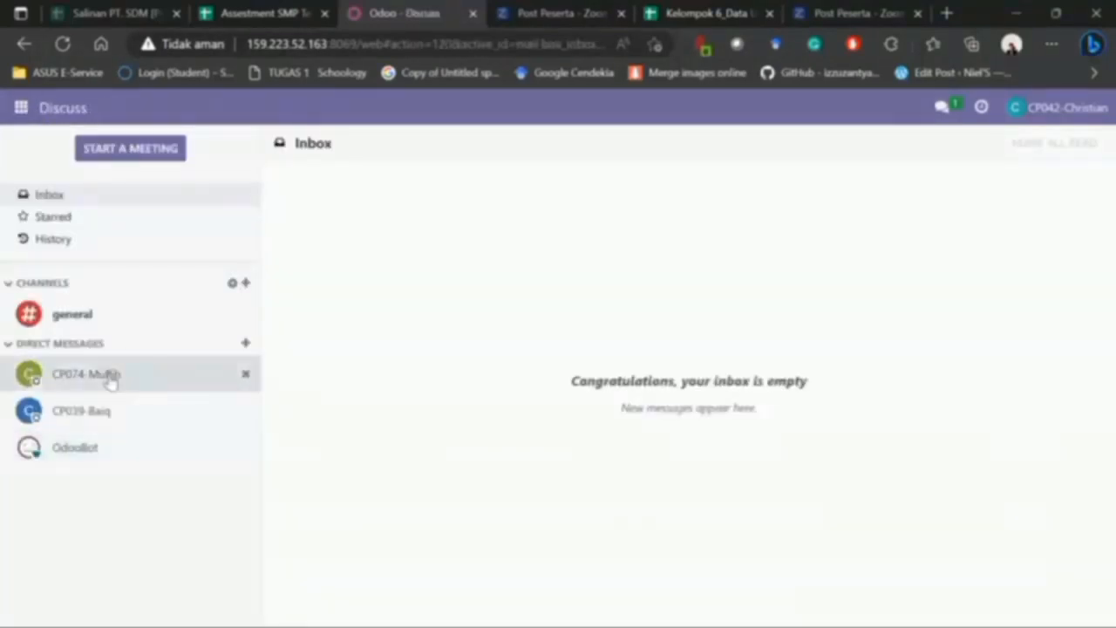
# - Write the colleague a direct message asking them to send goods per the following document
pyautogui.click(105, 375)
pyautogui.write('H')
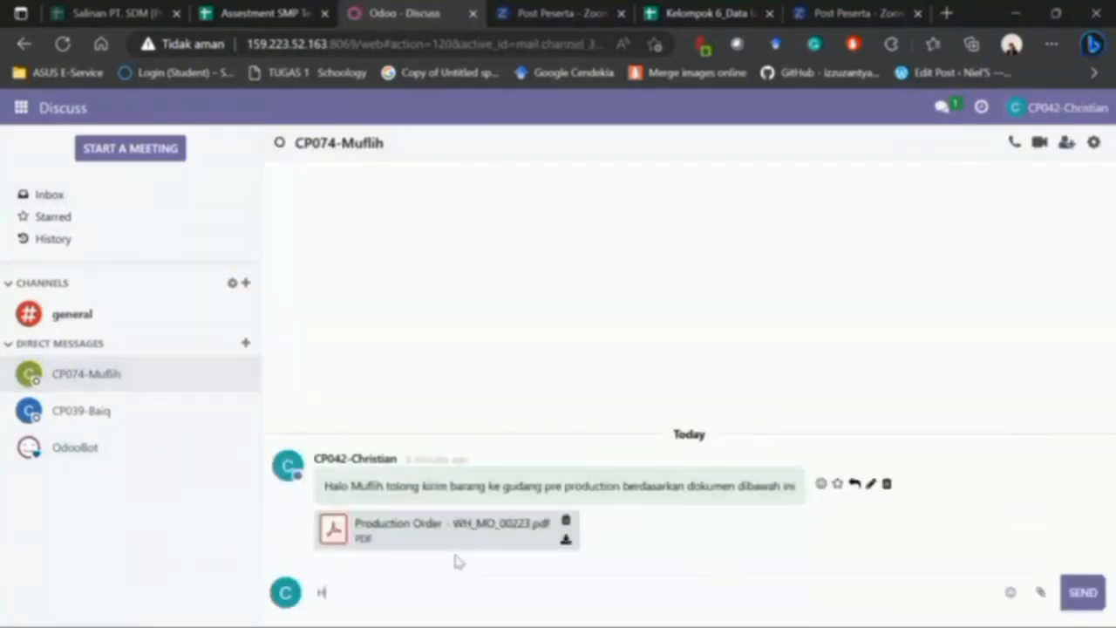
pyautogui.write('alo muflih t')
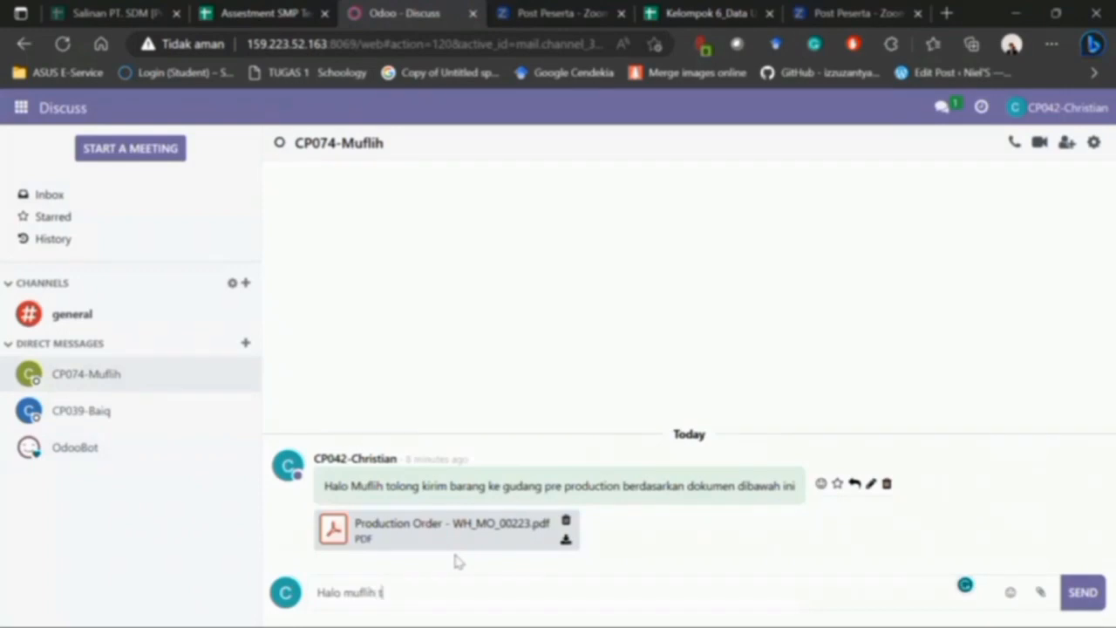
pyautogui.write('olong kirim varab')
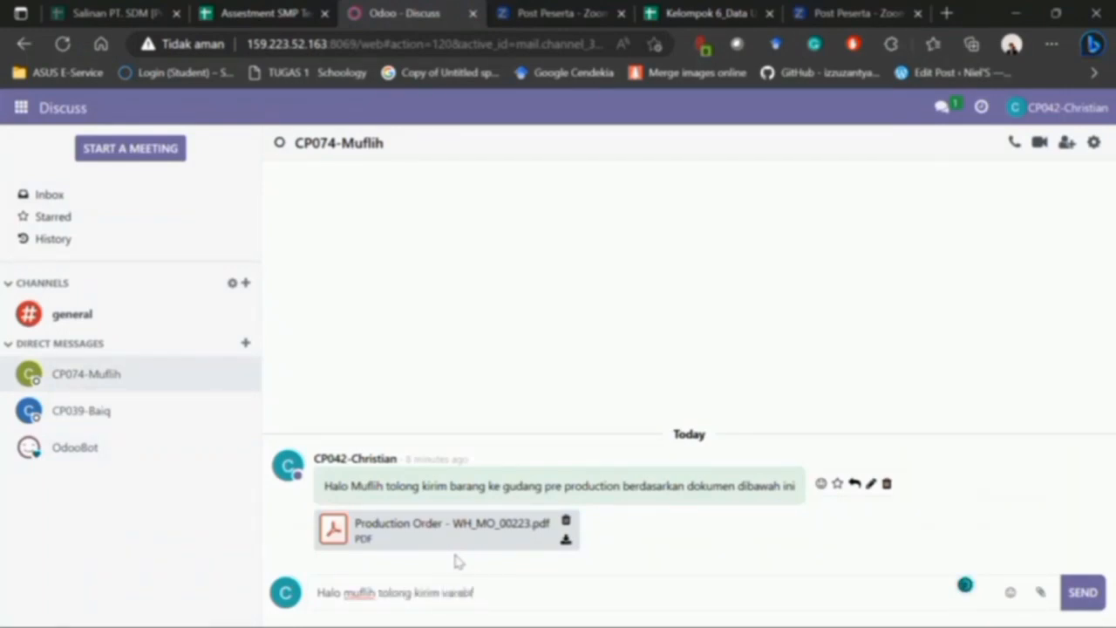
pyautogui.write('f')
pyautogui.press('BackSpace')
pyautogui.press('BackSpace')
pyautogui.write('barang berdasarkan dokumen berikut')
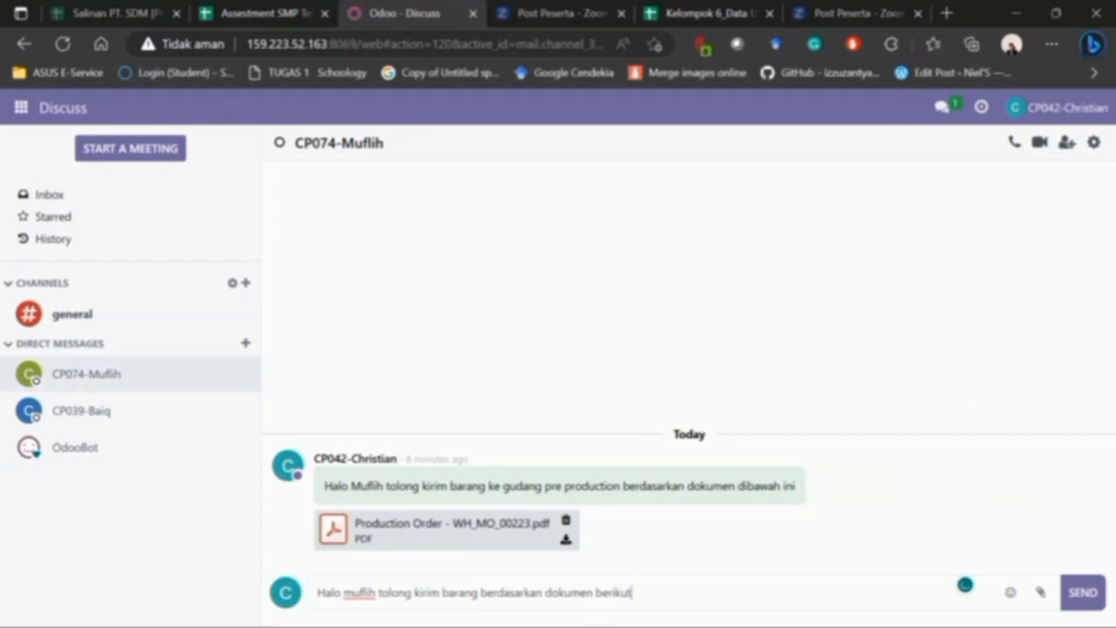
# - Attach Production Order - WH_MO_00221.pdf from Unduhan and send the message
pyautogui.click(1043, 595)
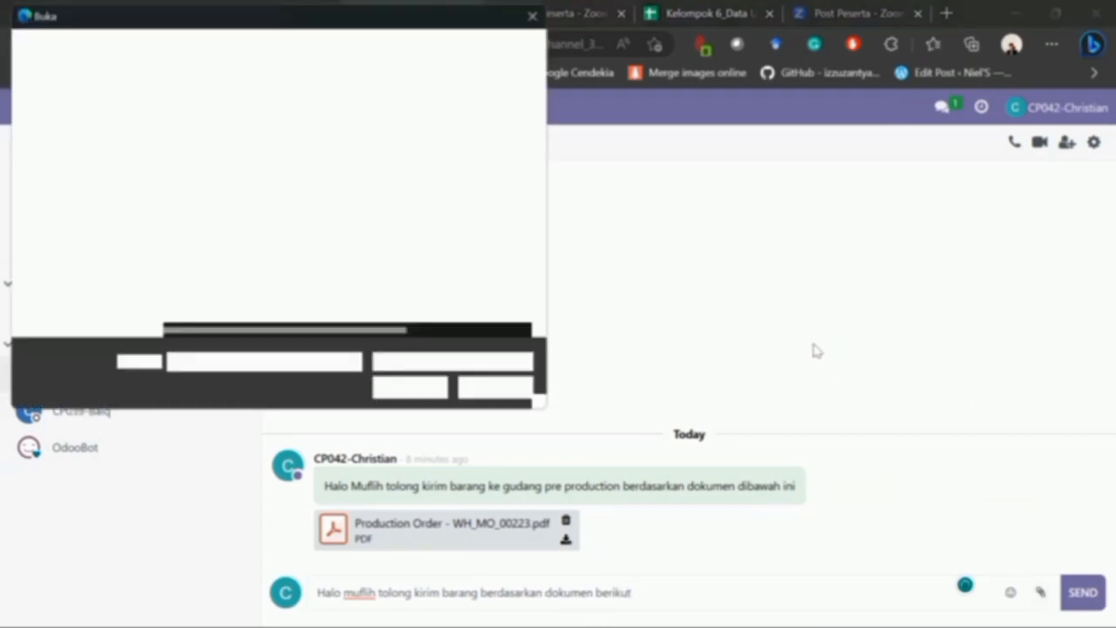
pyautogui.moveTo(246, 162); pyautogui.dragTo(160, 179)
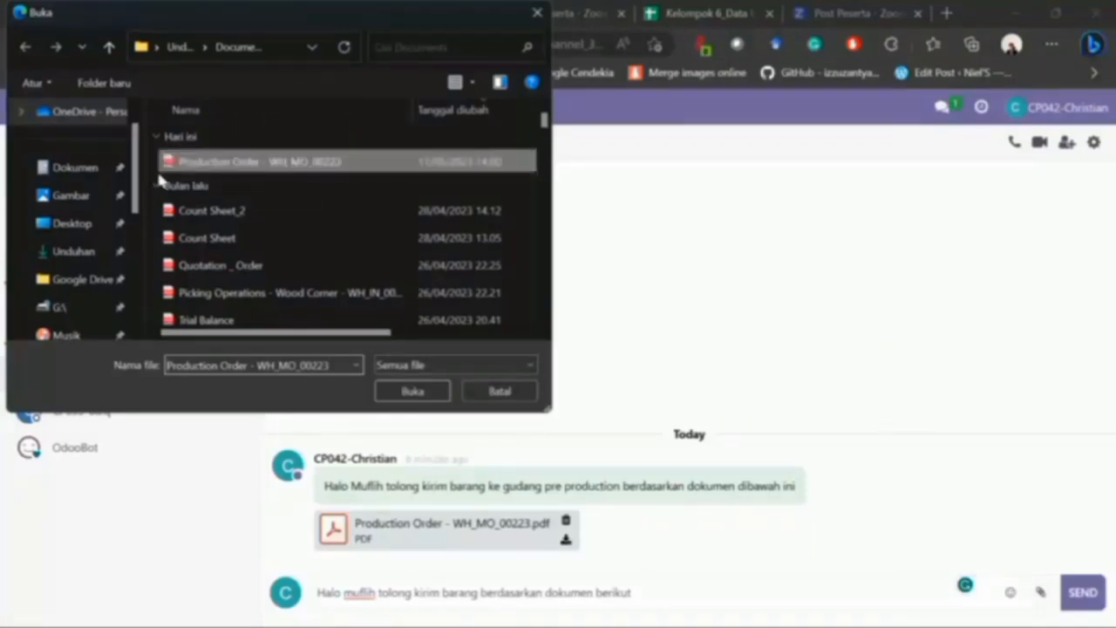
pyautogui.scroll(1, 137, 181)
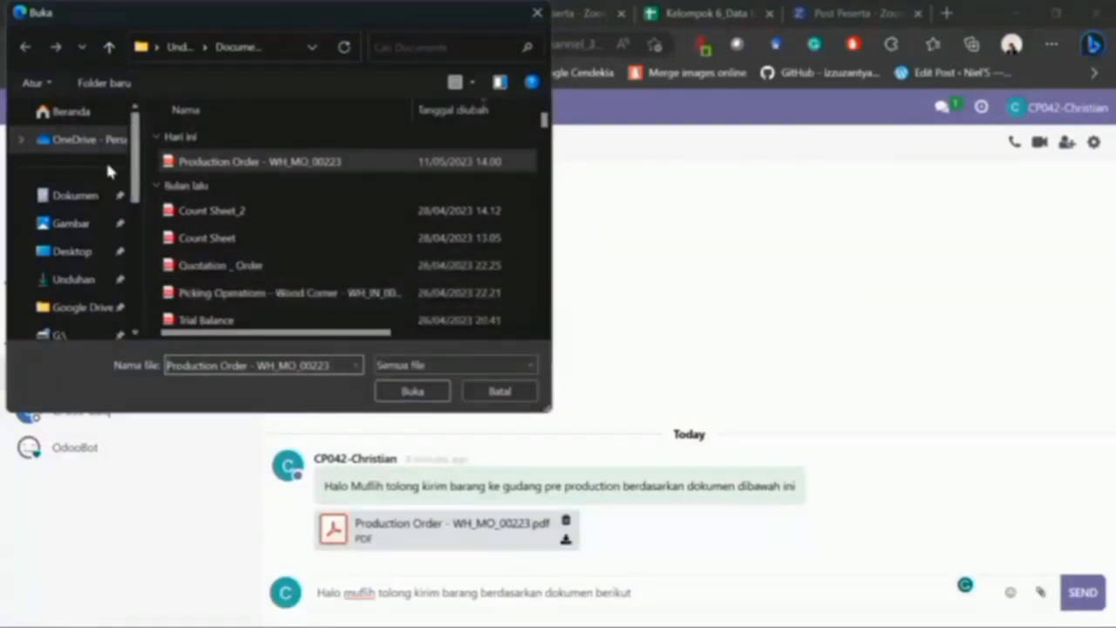
pyautogui.click(78, 281)
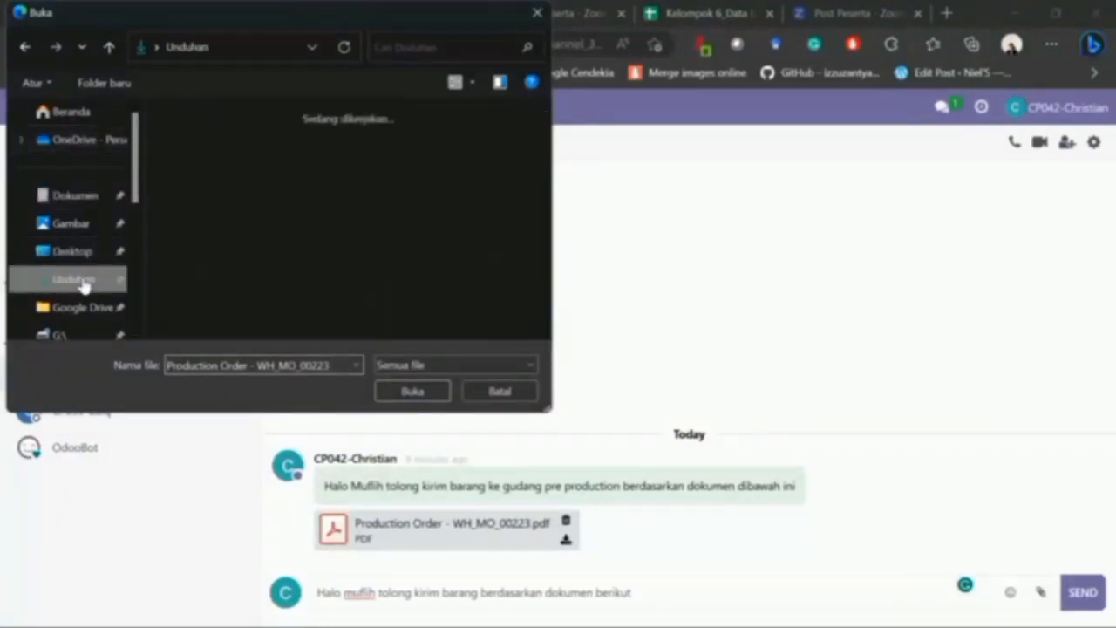
pyautogui.click(304, 197)
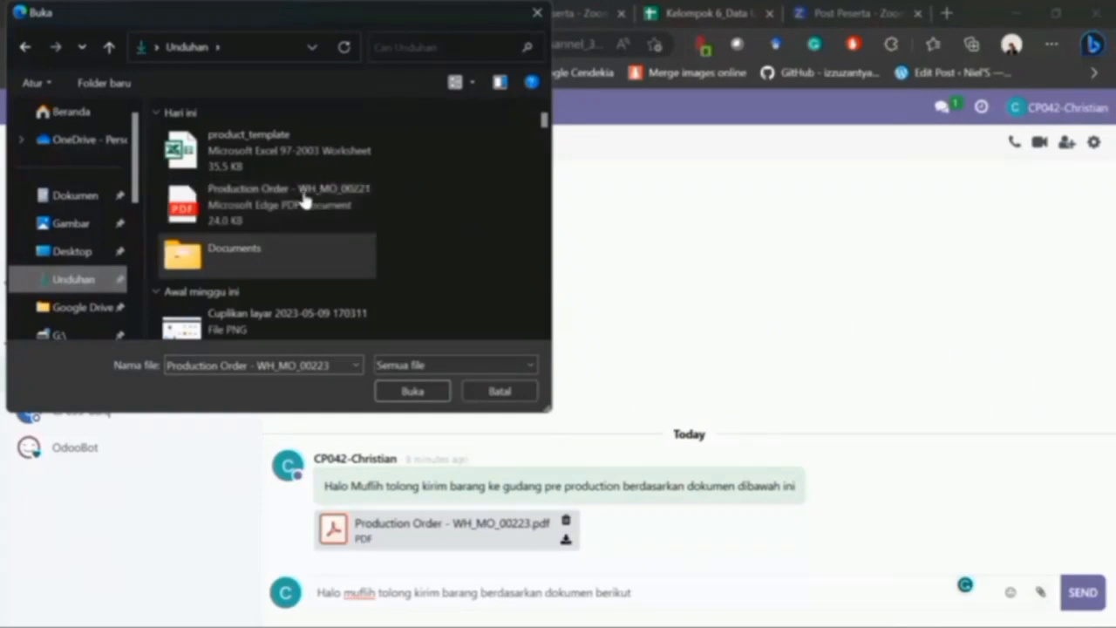
pyautogui.moveTo(304, 197); pyautogui.dragTo(673, 385)
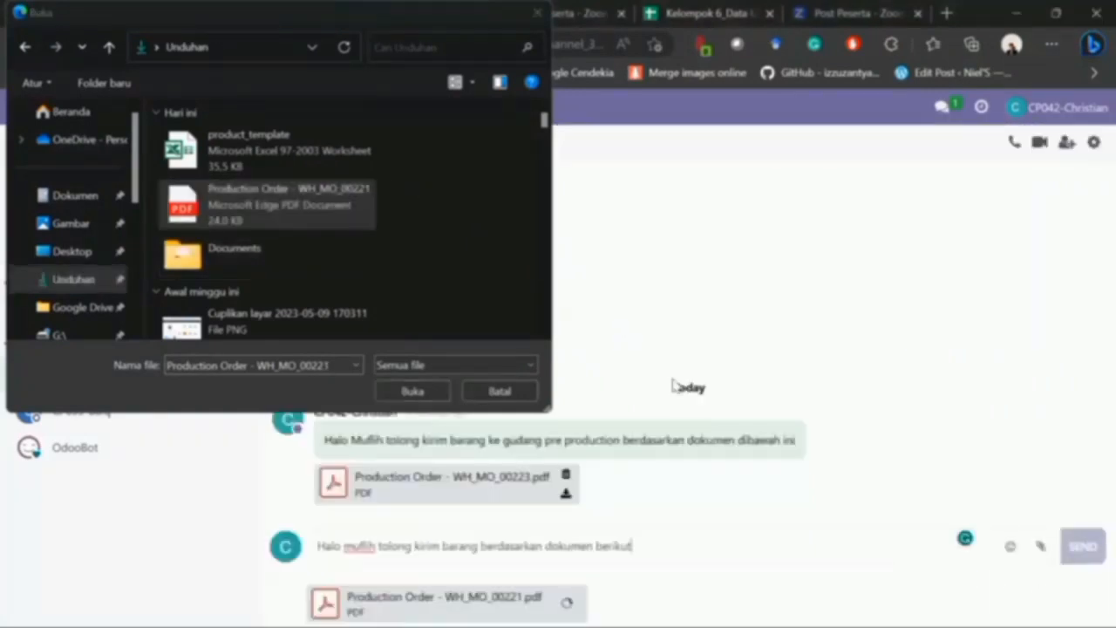
pyautogui.press('Return')
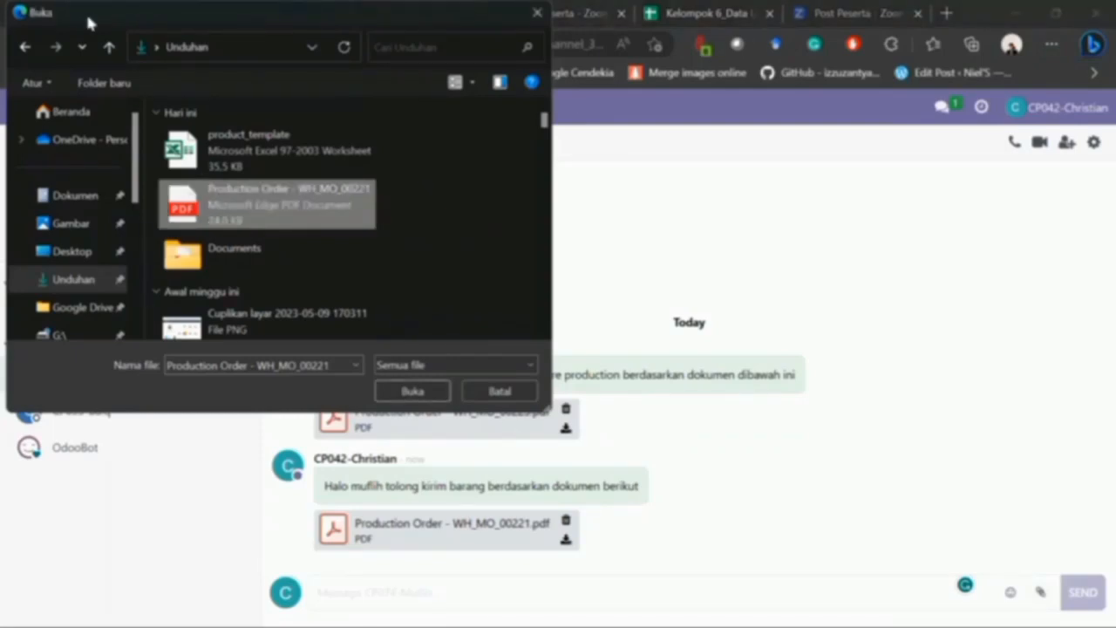
pyautogui.click(538, 12)
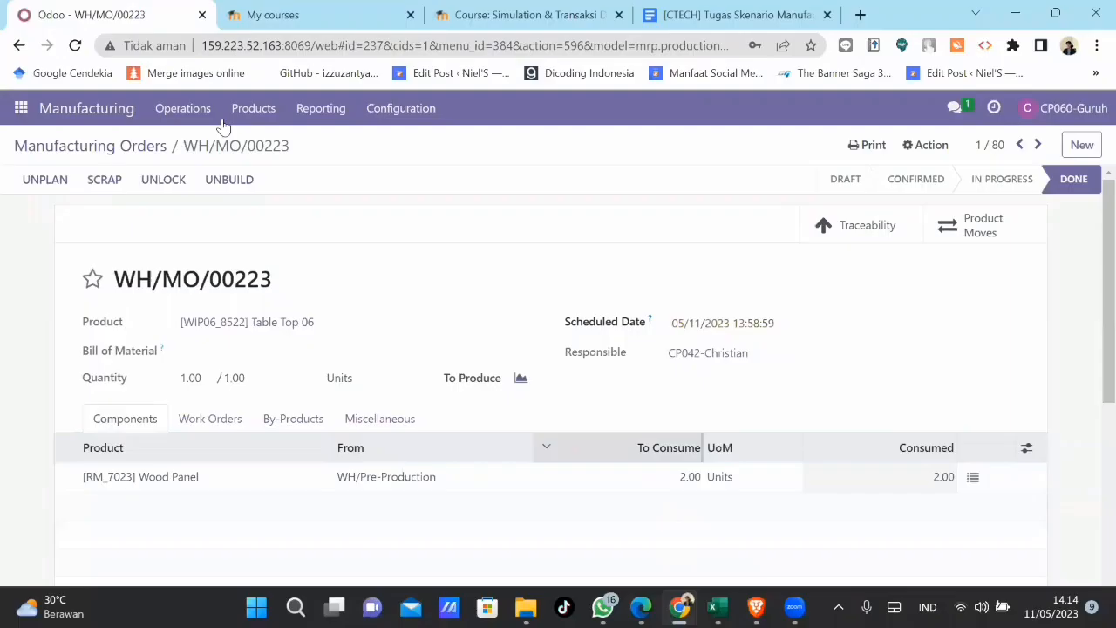
# - Return to WH/MO/00221 for Table 06 and mark it done, consuming all four components
pyautogui.click(70, 144)
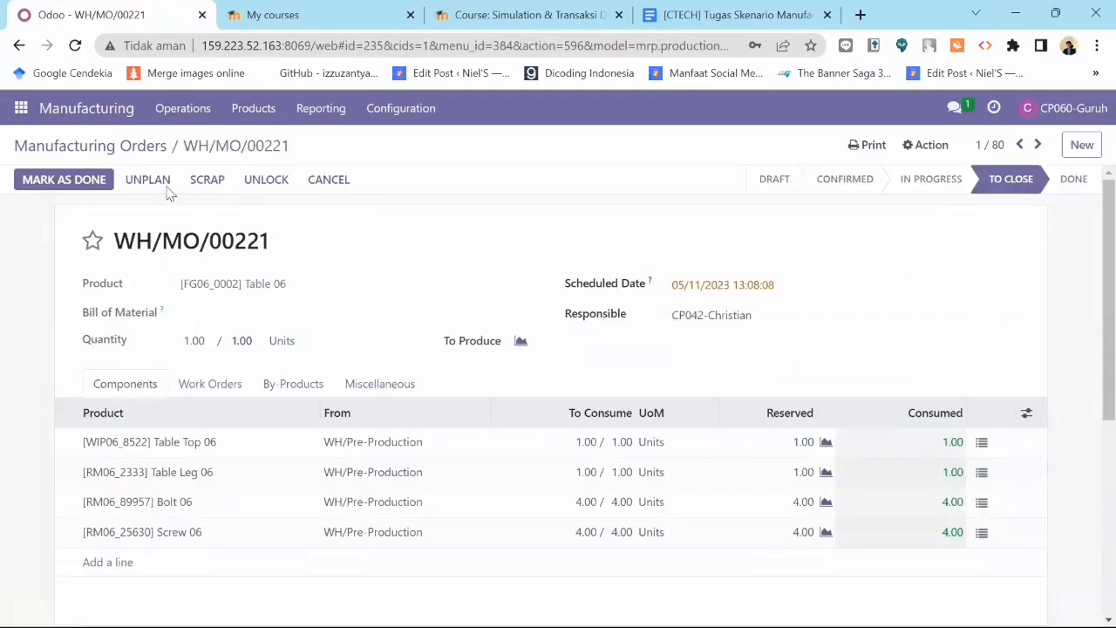
pyautogui.click(55, 180)
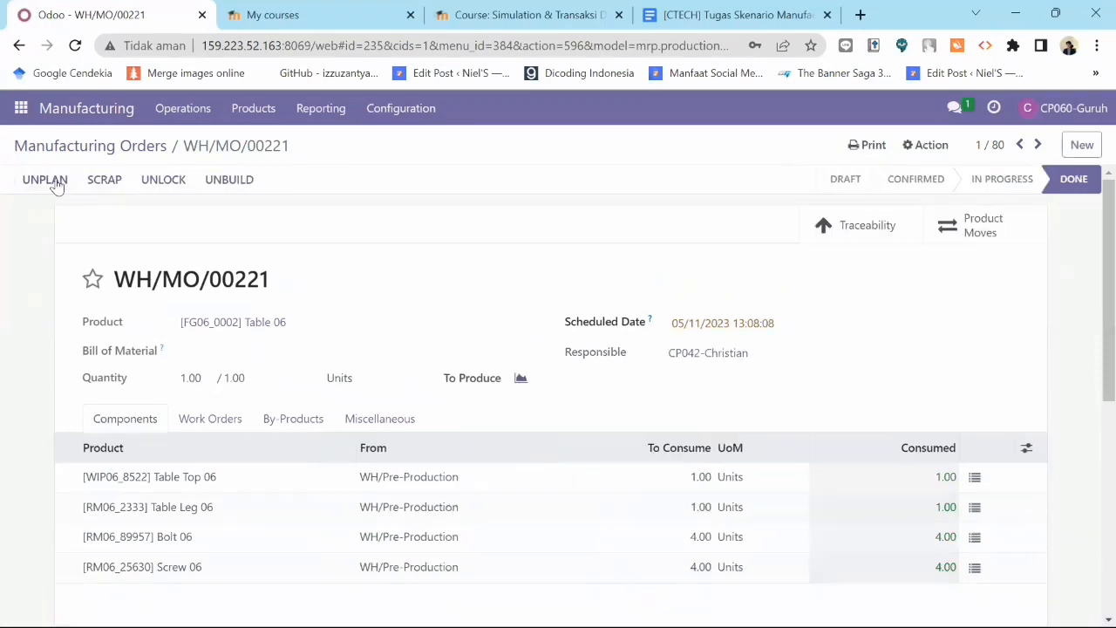